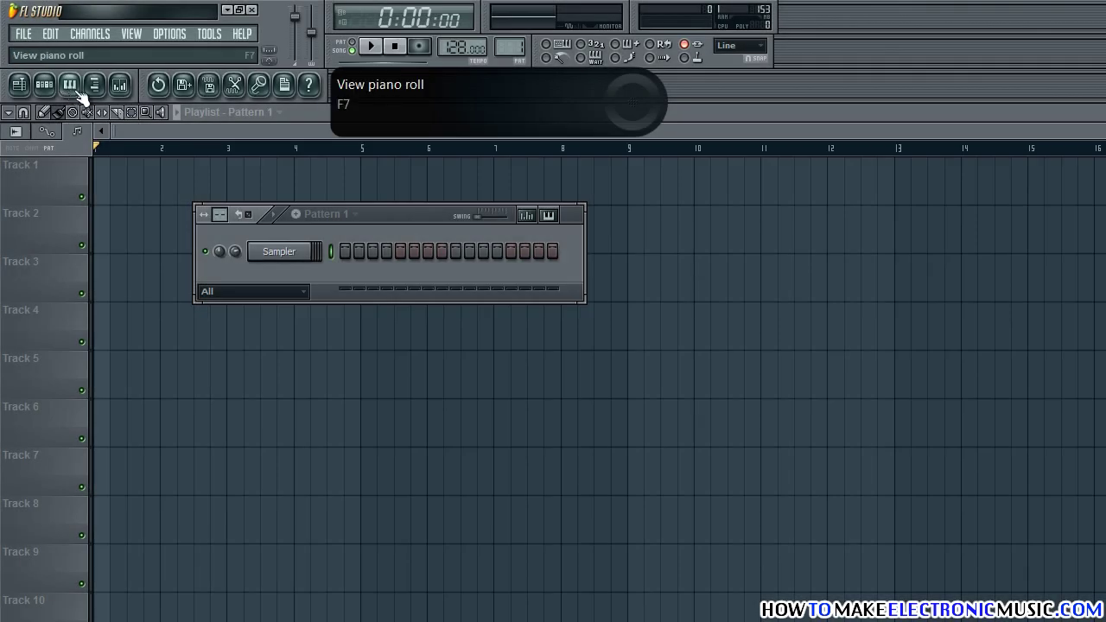
# Step: Open the sample browser and audition the kick, snare, clap and hat samples in the progtrance example folder
pyautogui.click(94, 84)
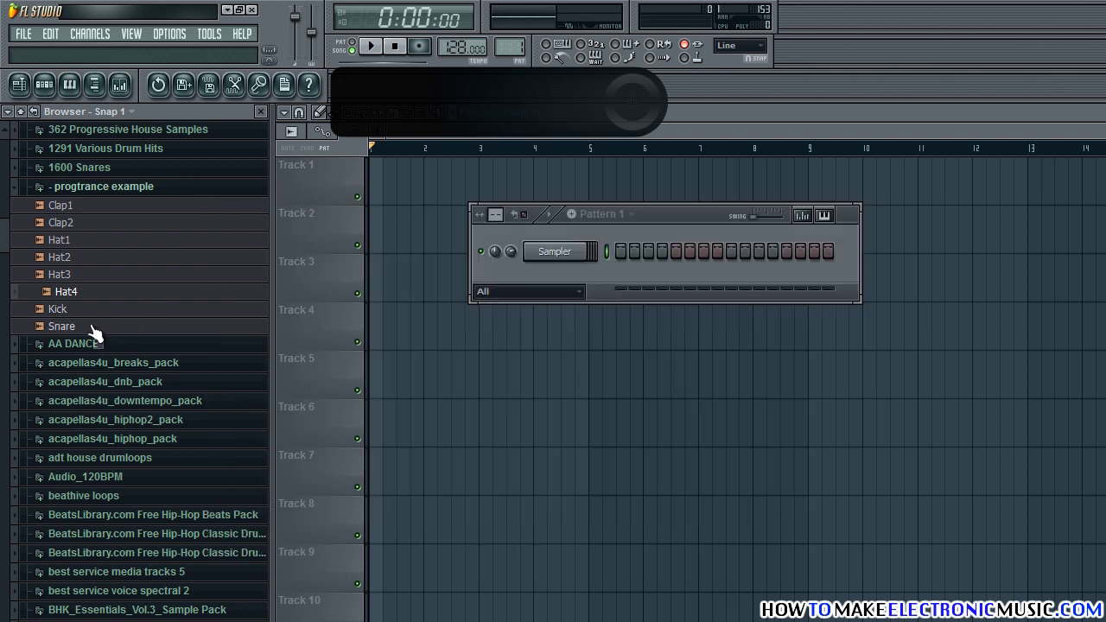
pyautogui.click(75, 313)
pyautogui.click(78, 326)
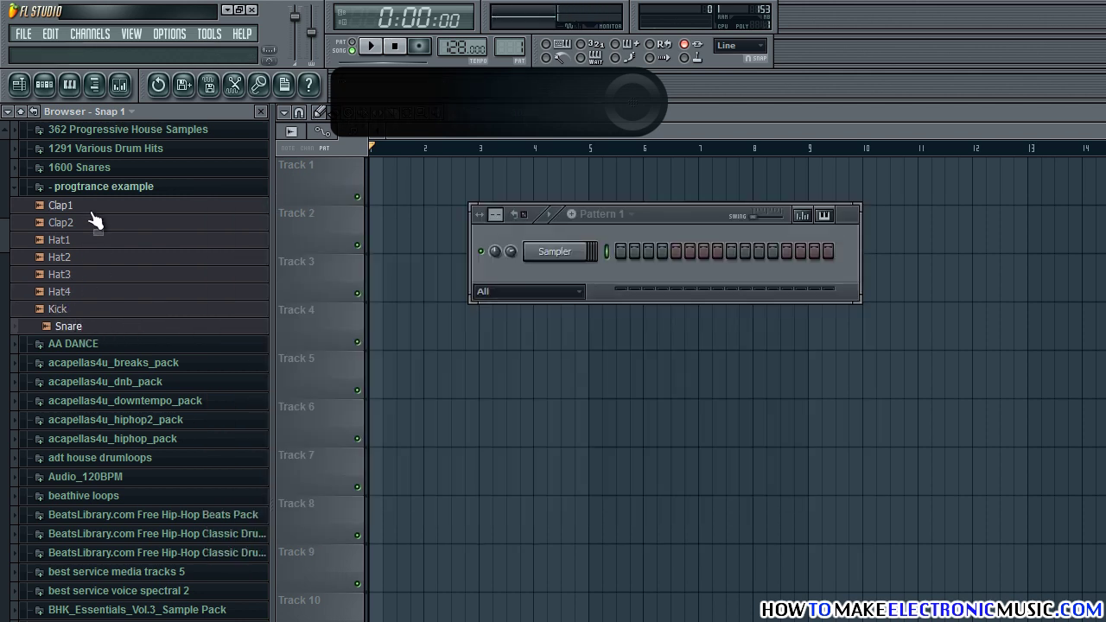
pyautogui.click(90, 209)
pyautogui.click(92, 242)
pyautogui.click(92, 259)
pyautogui.click(93, 293)
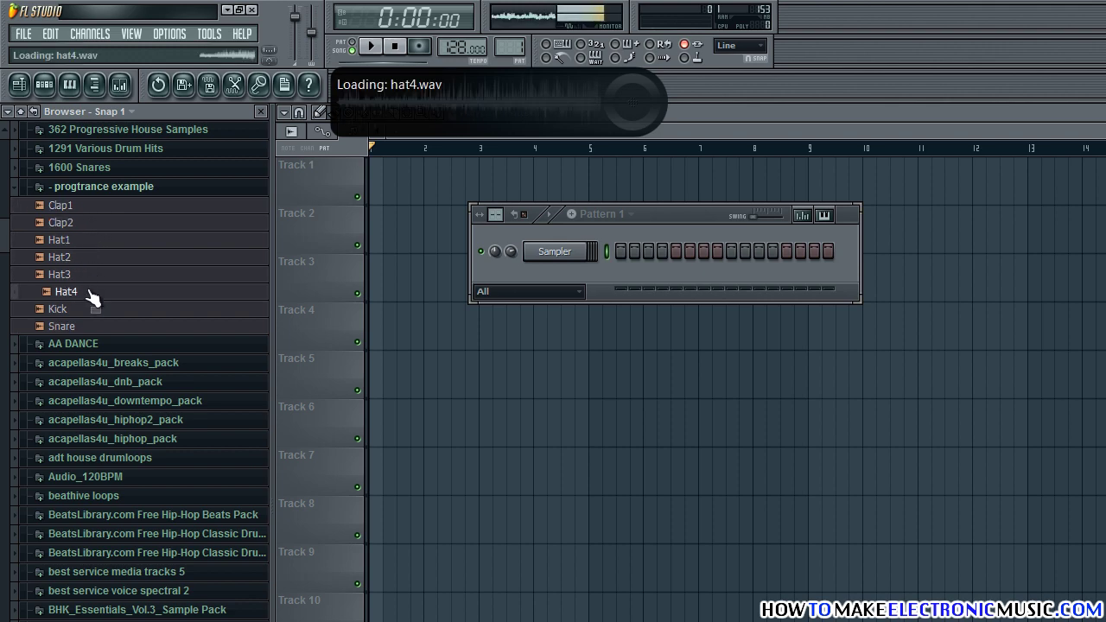
# Step: Load the Kick sample into the existing Sampler channel and assign it to a free mixer track
pyautogui.moveTo(97, 309); pyautogui.dragTo(555, 252)
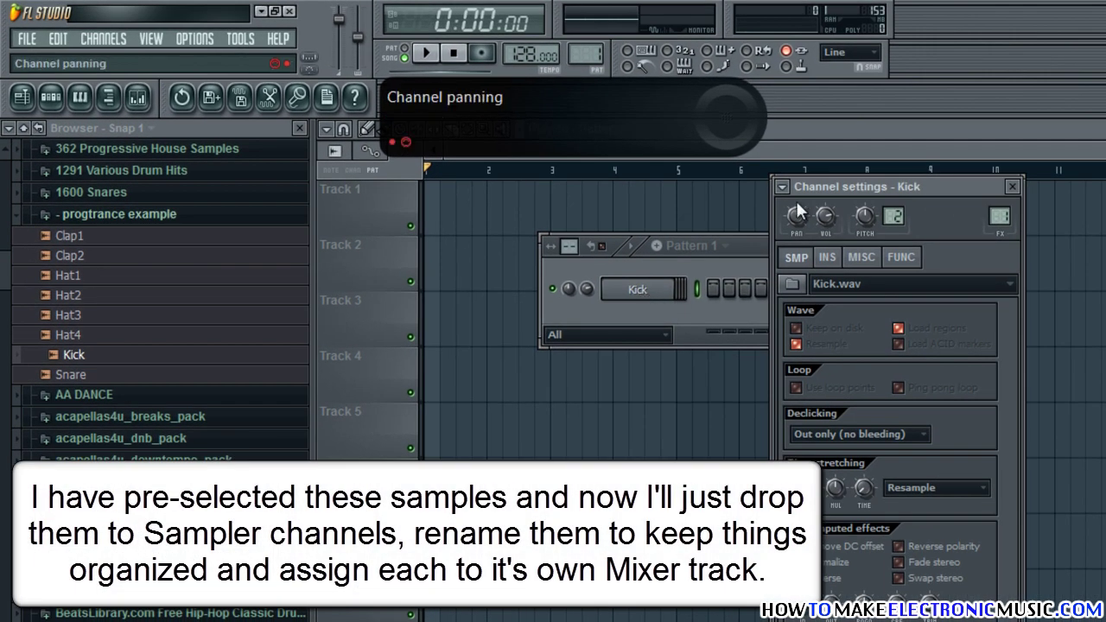
pyautogui.click(782, 187)
pyautogui.click(814, 228)
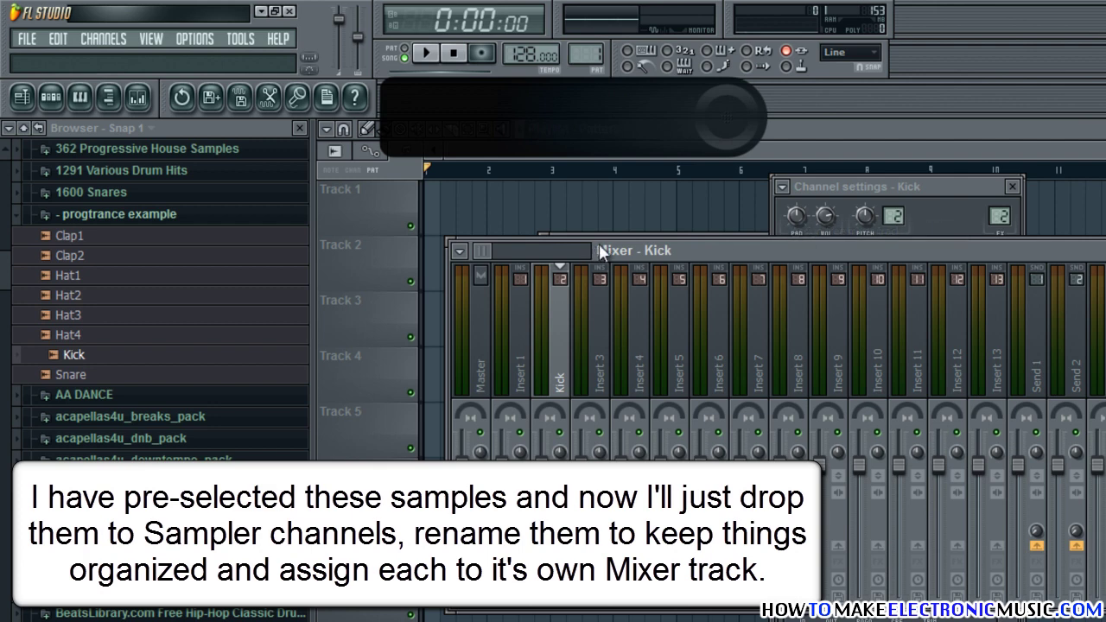
# Step: Add the Clap1 sample as a new channel named Punchy clap and assign it to a free mixer track
pyautogui.moveTo(86, 239); pyautogui.dragTo(641, 315)
pyautogui.rightClick(648, 320)
pyautogui.click(697, 344)
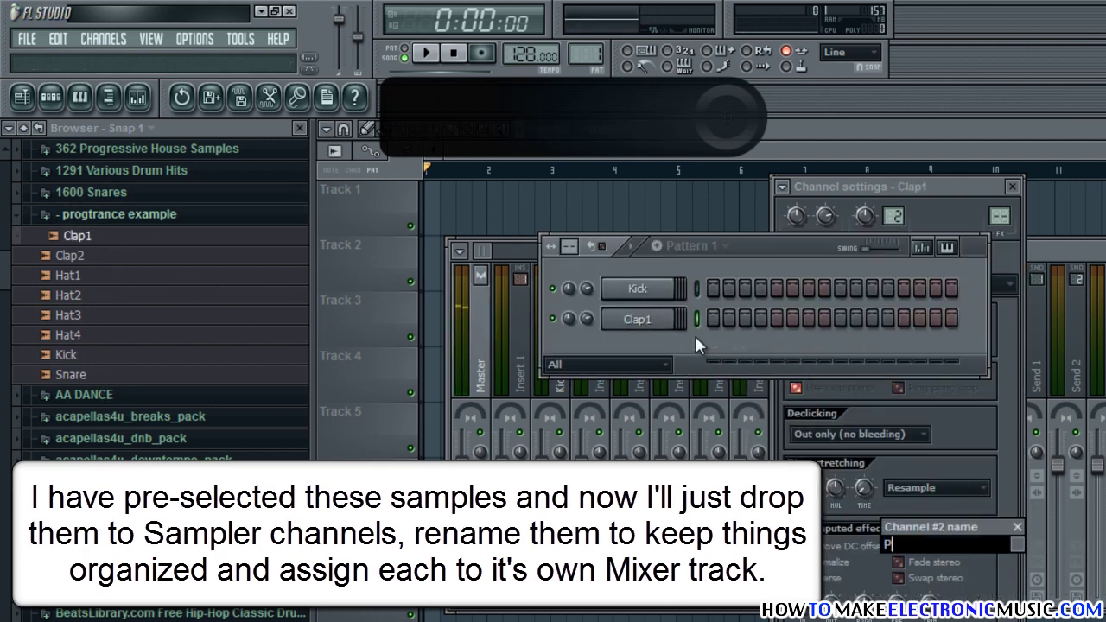
pyautogui.write('Punchy clap')
pyautogui.press('Return')
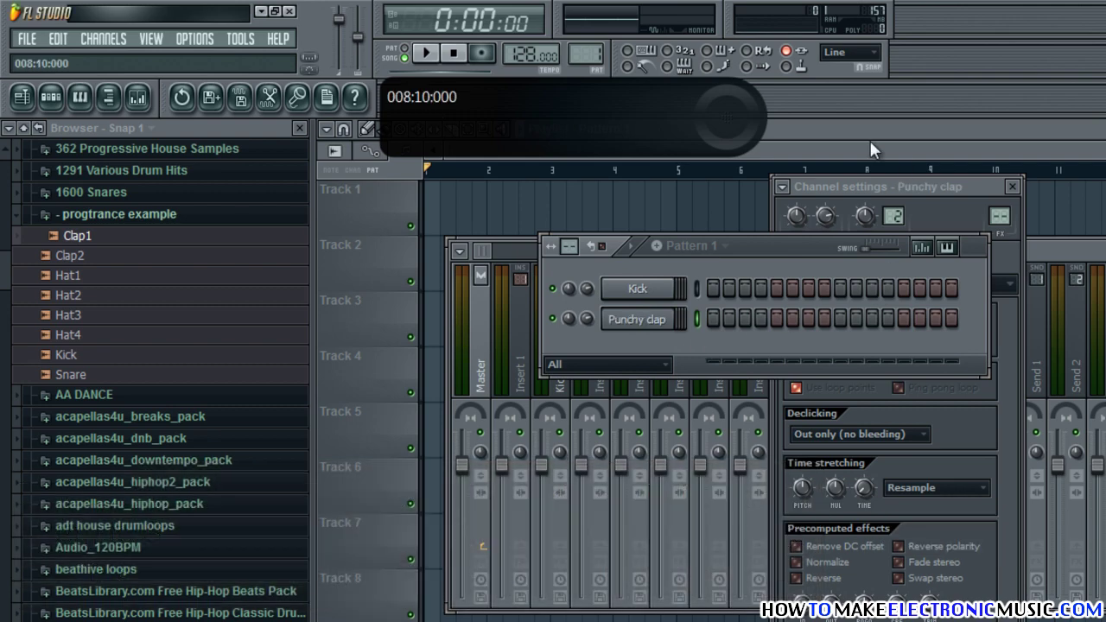
pyautogui.click(783, 187)
pyautogui.click(800, 217)
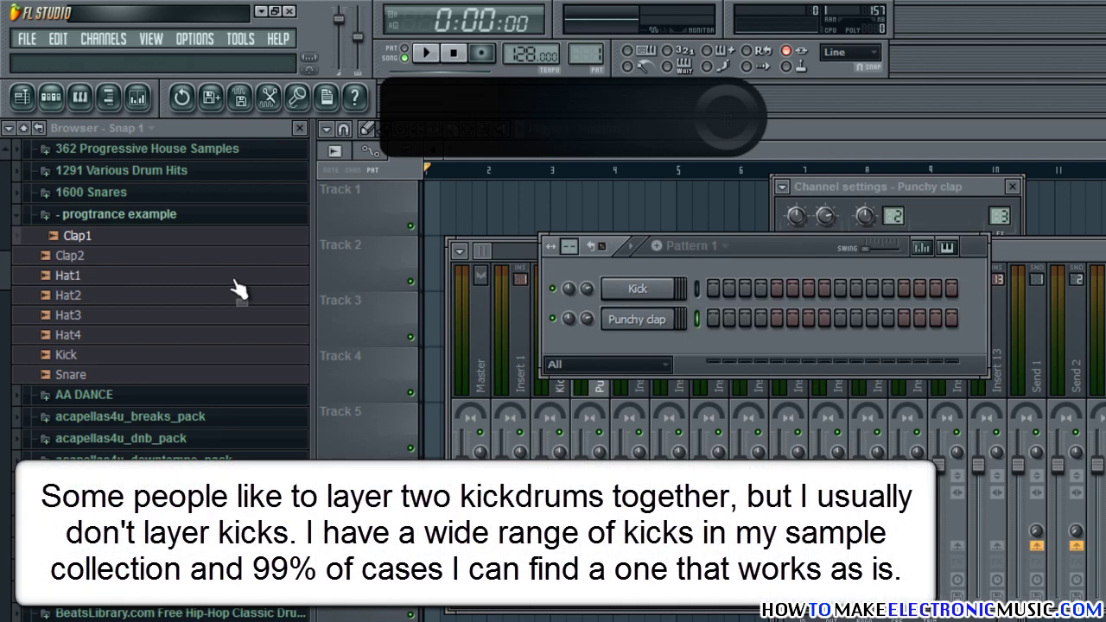
# Step: Add the Clap2 sample as a new channel named Loose clap and assign it to a free mixer track
pyautogui.moveTo(102, 257); pyautogui.dragTo(631, 354)
pyautogui.rightClick(675, 347)
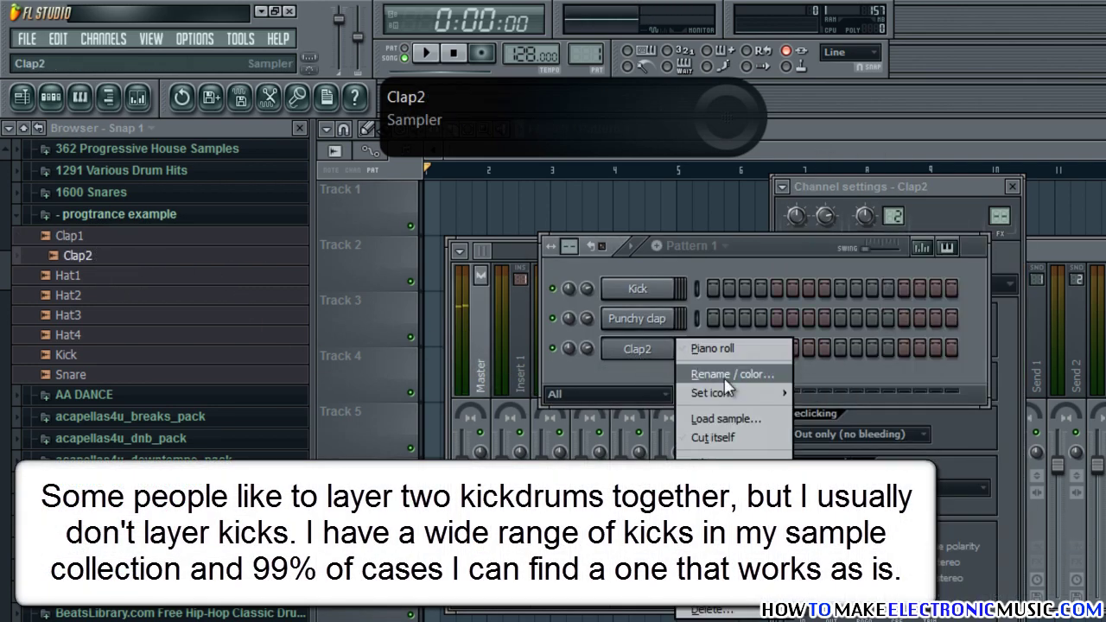
pyautogui.click(724, 373)
pyautogui.press('Return')
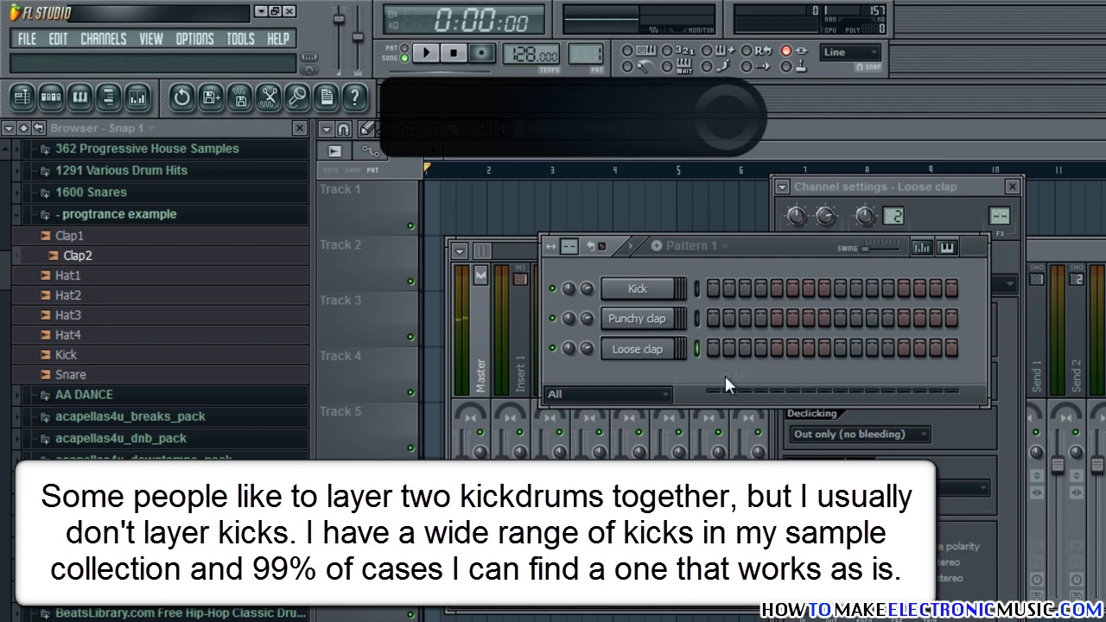
pyautogui.click(784, 187)
pyautogui.click(835, 232)
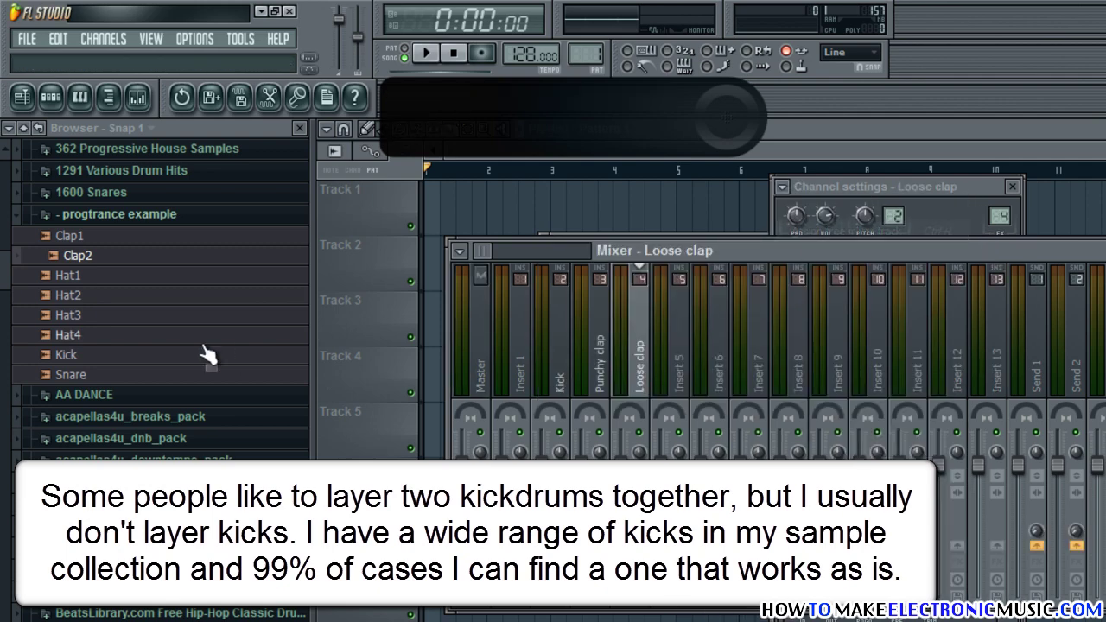
# Step: Add the Snare sample as a new channel below Loose clap and assign it to a free mixer track
pyautogui.click(126, 378)
pyautogui.press('F6')
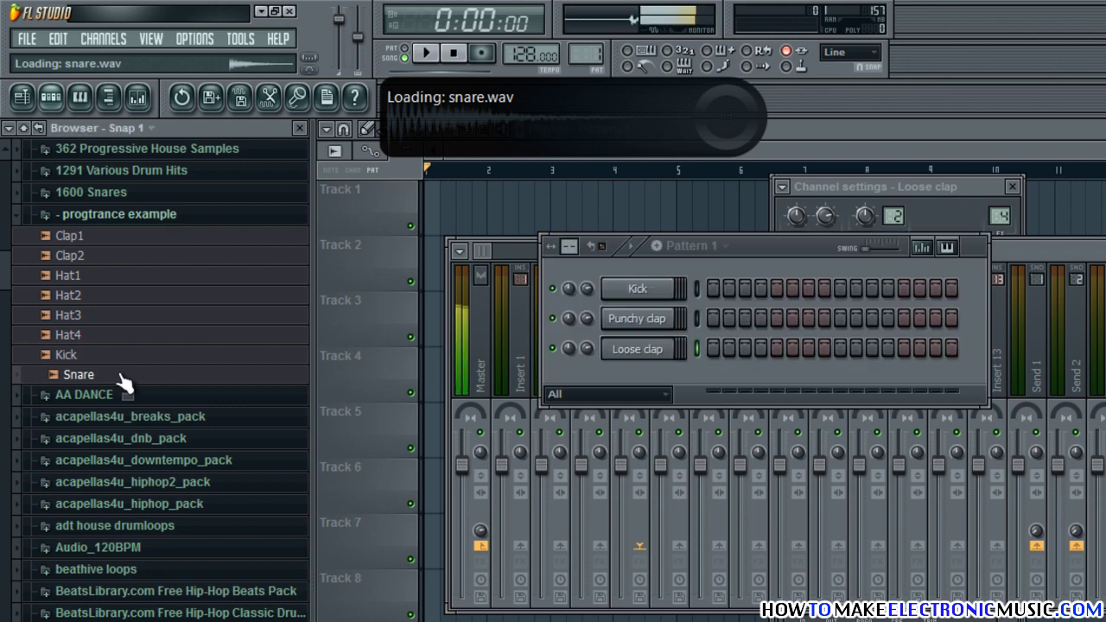
pyautogui.moveTo(126, 380); pyautogui.dragTo(637, 378)
pyautogui.click(784, 187)
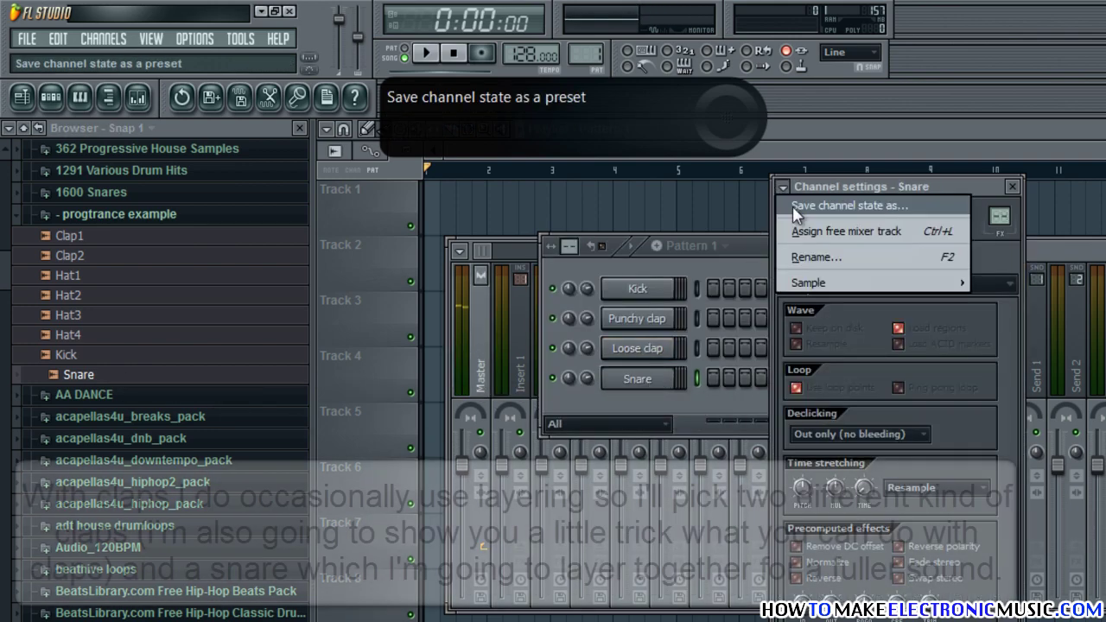
pyautogui.click(804, 234)
pyautogui.press('F6')
# Step: Add the Hat1 sample as a new channel named Closed hihat and assign it to a free mixer track
pyautogui.click(96, 281)
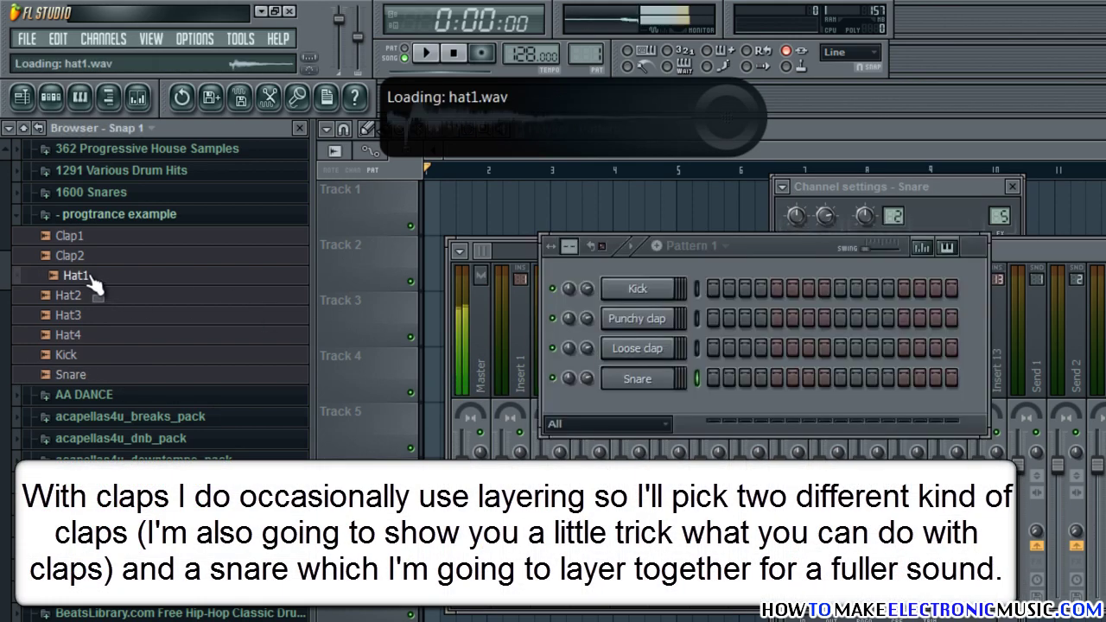
pyautogui.moveTo(95, 282); pyautogui.dragTo(637, 406)
pyautogui.rightClick(674, 404)
pyautogui.click(724, 437)
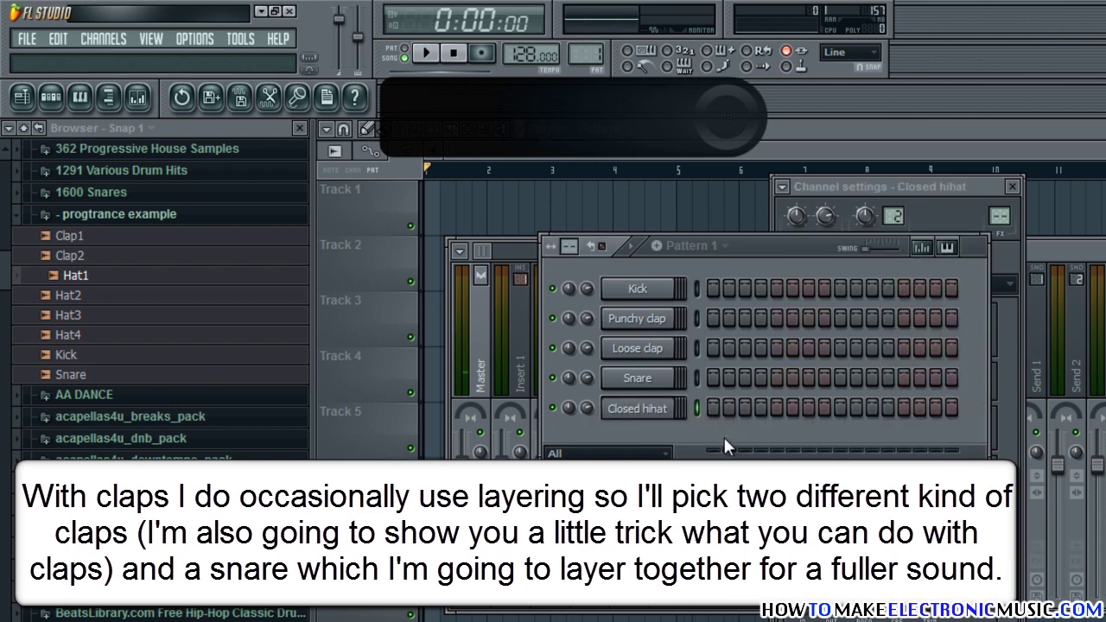
pyautogui.click(783, 188)
pyautogui.click(834, 231)
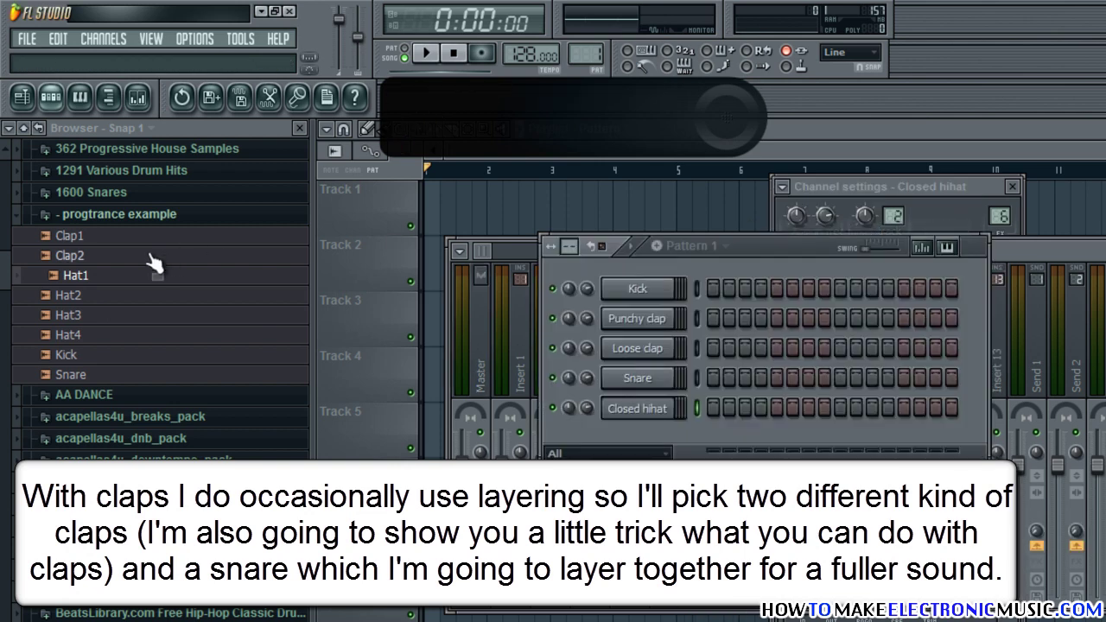
# Step: Add the Hat2 sample as a new channel named Closed hihat 2 and assign it to a free mixer track
pyautogui.moveTo(76, 295); pyautogui.dragTo(653, 435)
pyautogui.rightClick(654, 434)
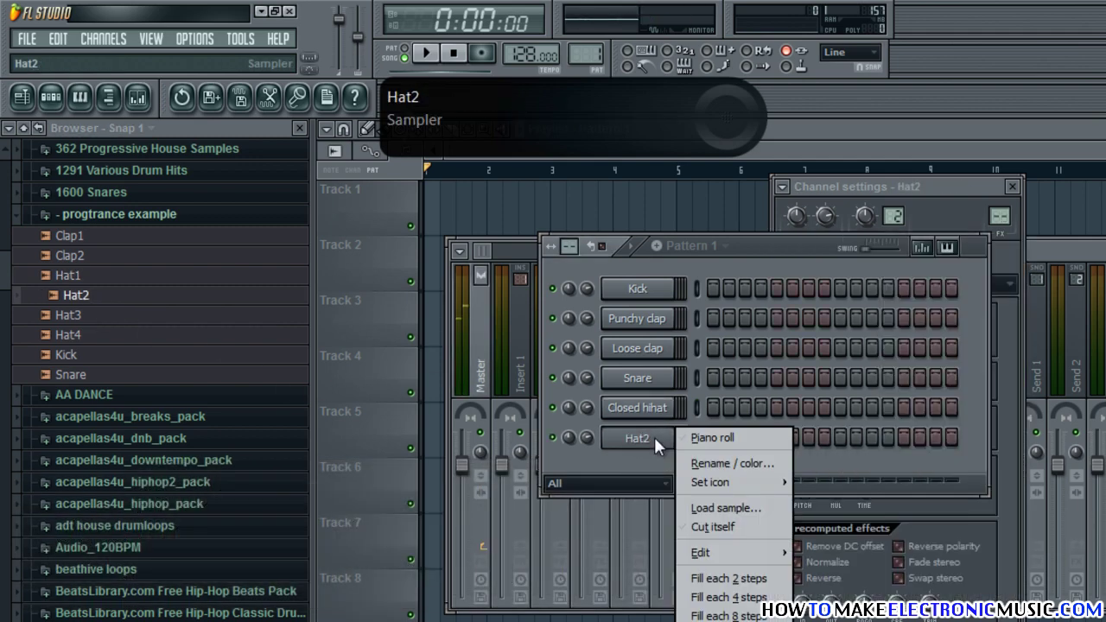
pyautogui.click(702, 461)
pyautogui.write('Closed hihat 2')
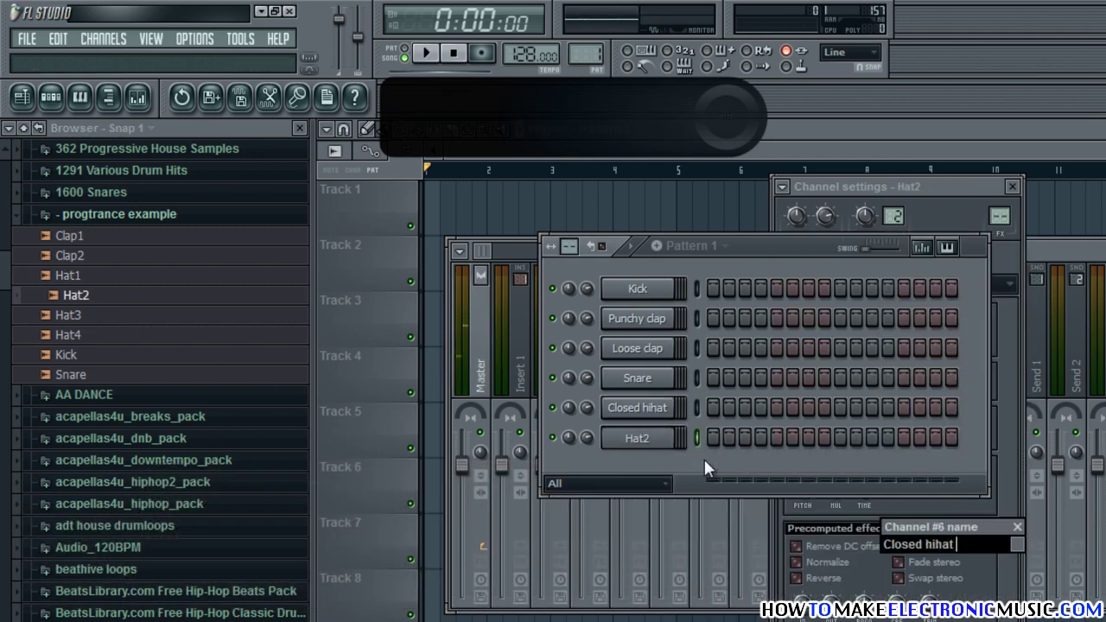
pyautogui.press('Return')
pyautogui.click(784, 187)
pyautogui.click(808, 231)
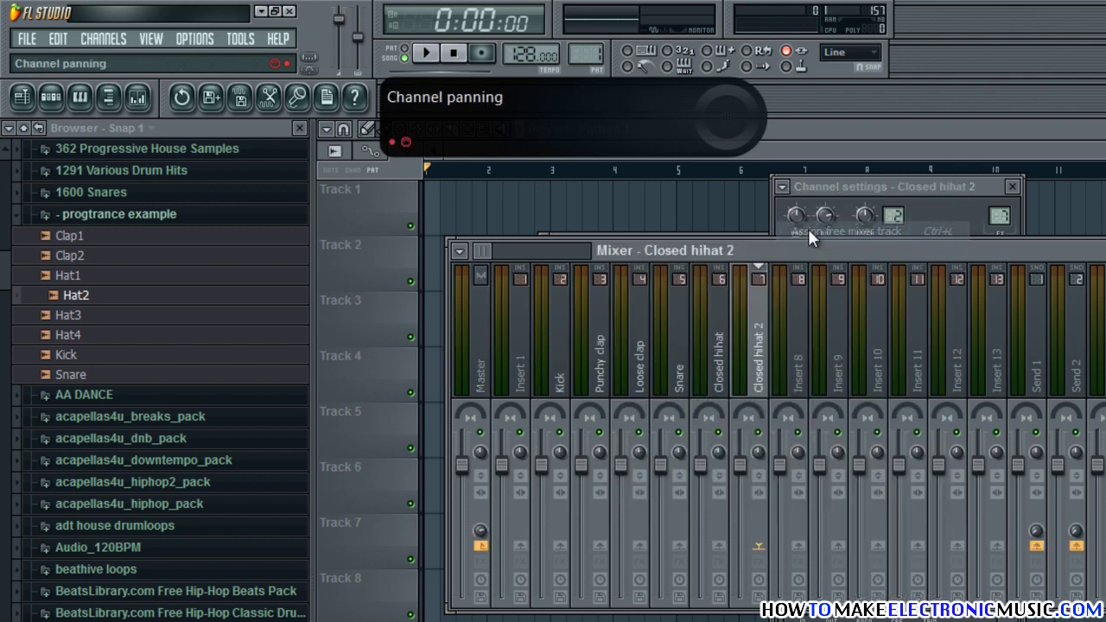
# Step: Add the Hat3 sample as a new channel named Closed hihat 3 and assign it to a free mixer track
pyautogui.moveTo(76, 315); pyautogui.dragTo(641, 472)
pyautogui.rightClick(640, 472)
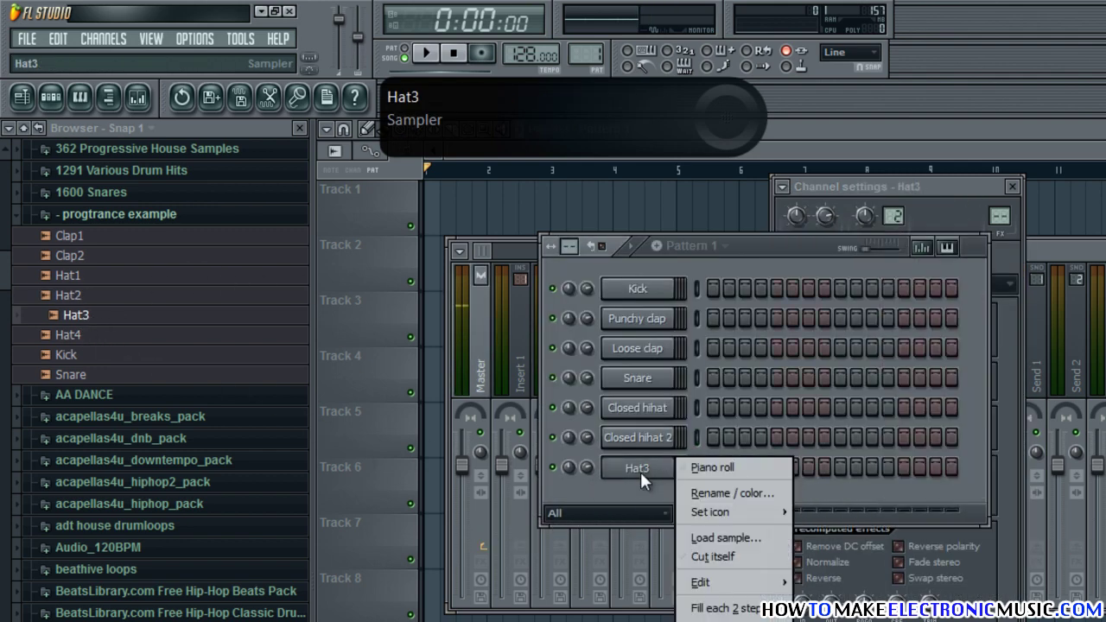
pyautogui.click(687, 490)
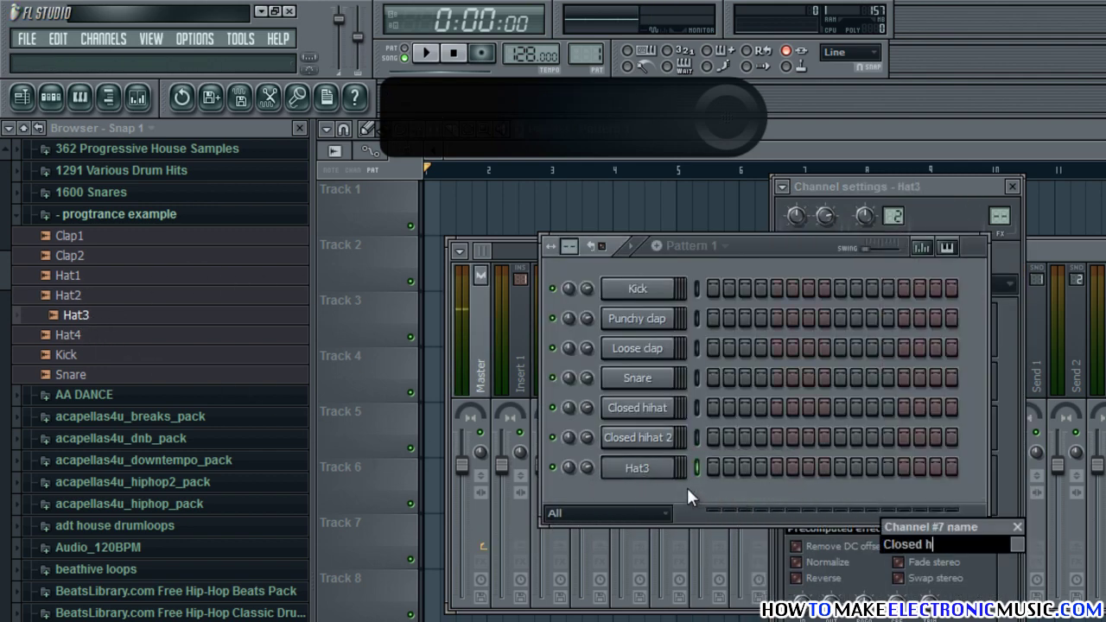
pyautogui.write('Closed hihat 3')
pyautogui.press('Return')
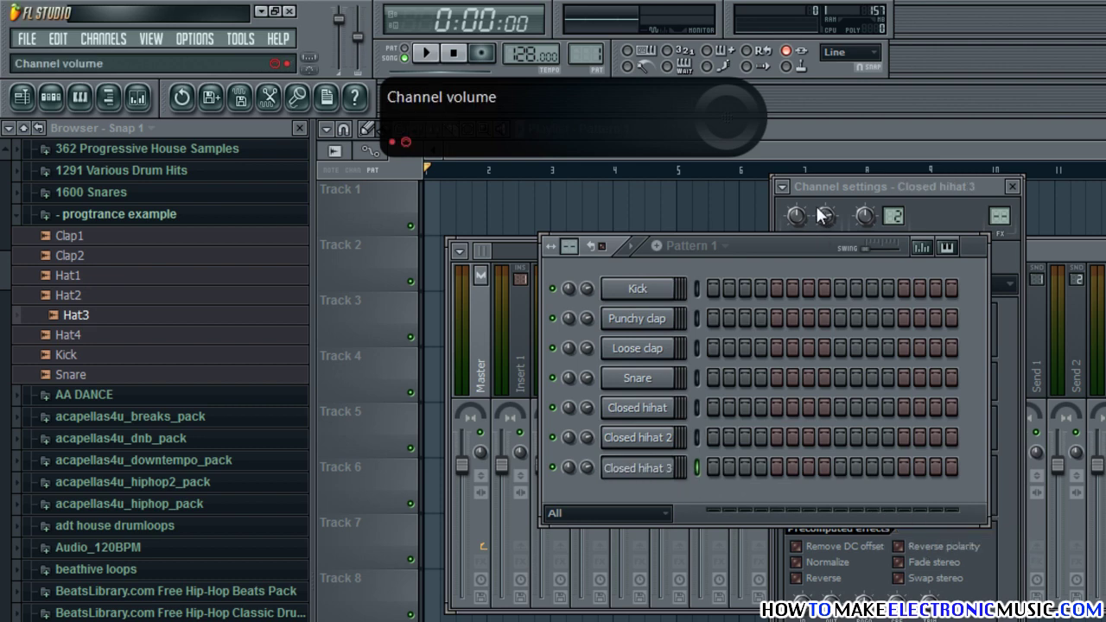
pyautogui.click(783, 187)
pyautogui.click(825, 232)
# Step: Add the Hat4 sample as a new channel named Sweep hihat and assign it to a free mixer track
pyautogui.moveTo(92, 335); pyautogui.dragTo(643, 487)
pyautogui.rightClick(643, 488)
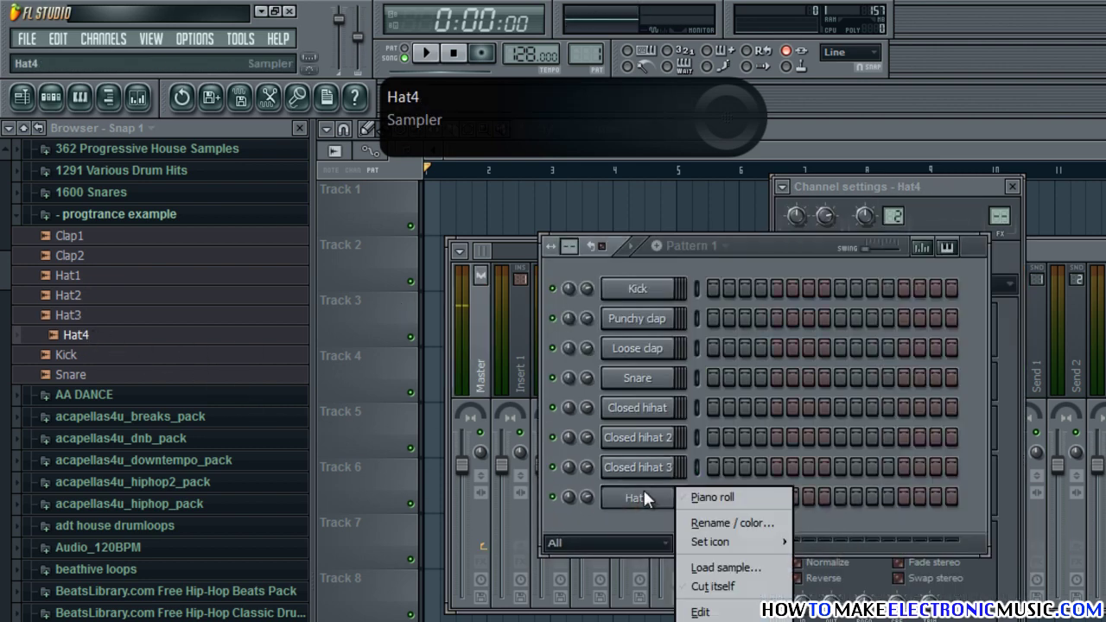
pyautogui.click(701, 521)
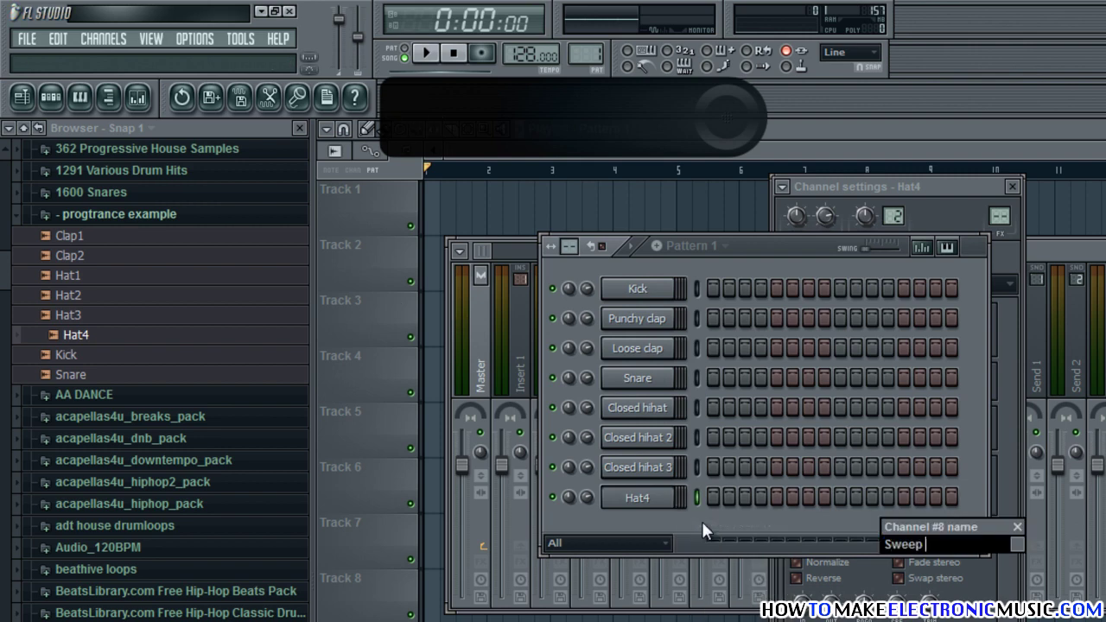
pyautogui.write('Sweep hihat')
pyautogui.press('Return')
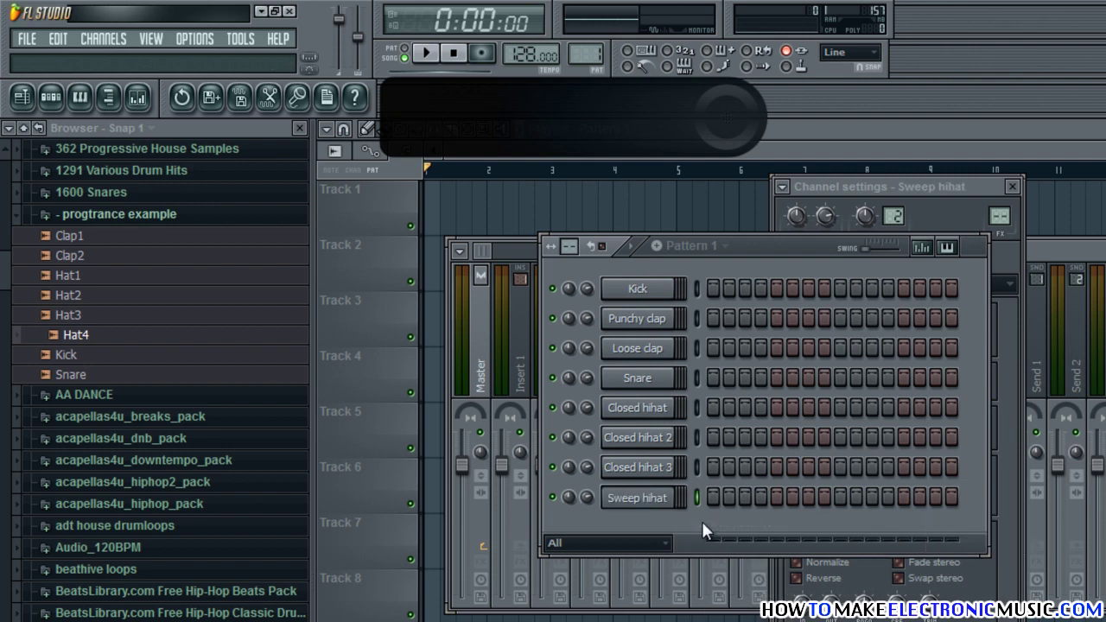
pyautogui.click(784, 186)
pyautogui.click(847, 232)
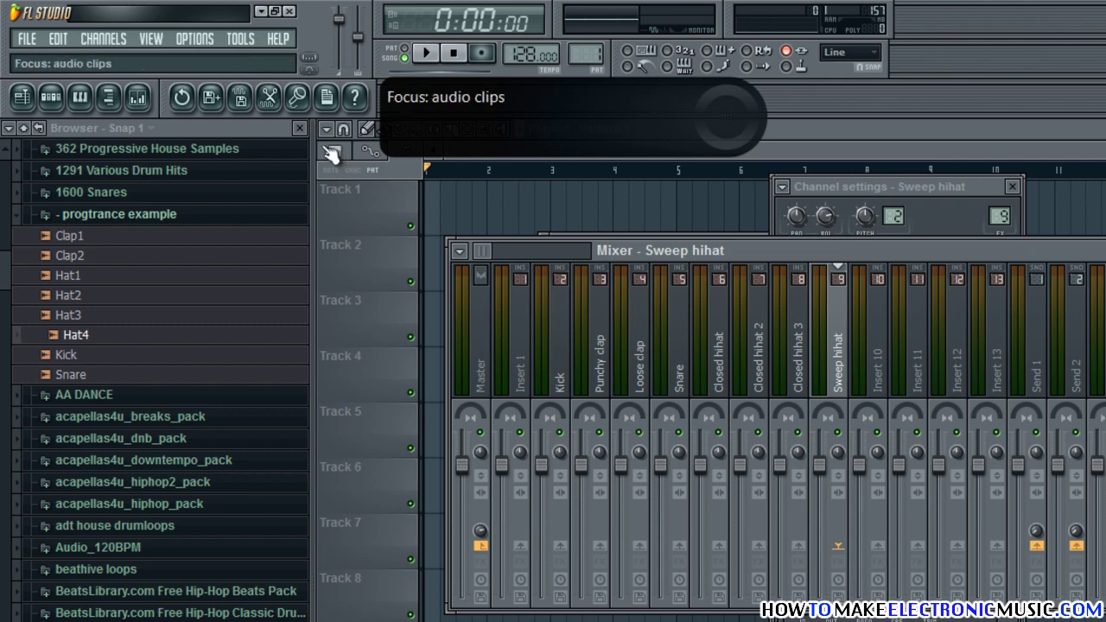
# Step: Shift all eight drum mixer tracks down one slot so Kick through Sweep hihat occupy inserts 1 to 8, and close the mixer and channel settings
pyautogui.click(300, 129)
pyautogui.click(238, 377)
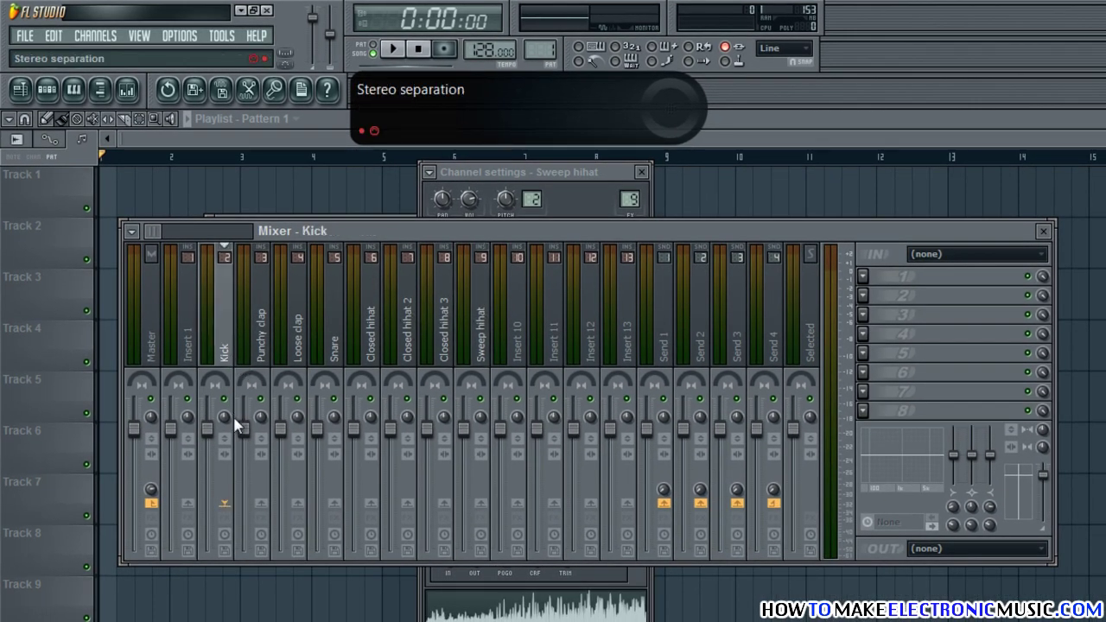
pyautogui.hotkey('alt', 'Left')
pyautogui.press('Right')
pyautogui.press('Right')
pyautogui.hotkey('alt', 'Left')
pyautogui.press('Right')
pyautogui.press('Right')
pyautogui.hotkey('alt', 'Left')
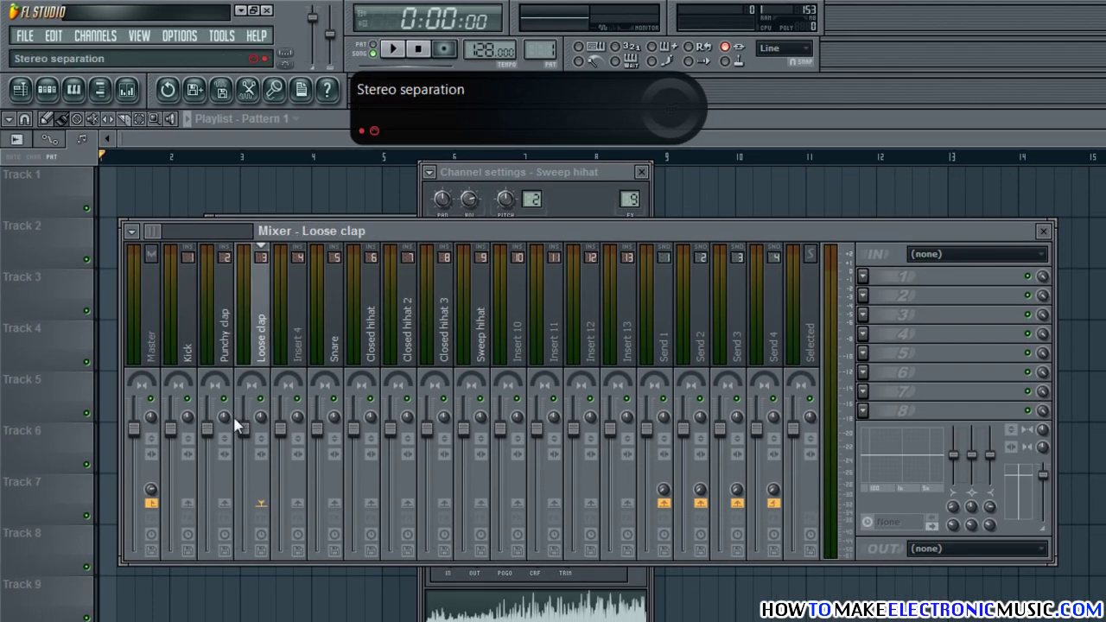
pyautogui.press('Right')
pyautogui.press('Right')
pyautogui.hotkey('alt', 'Left')
pyautogui.press('Right')
pyautogui.press('Right')
pyautogui.hotkey('alt', 'Left')
pyautogui.press('Right')
pyautogui.press('Right')
pyautogui.hotkey('alt', 'Left')
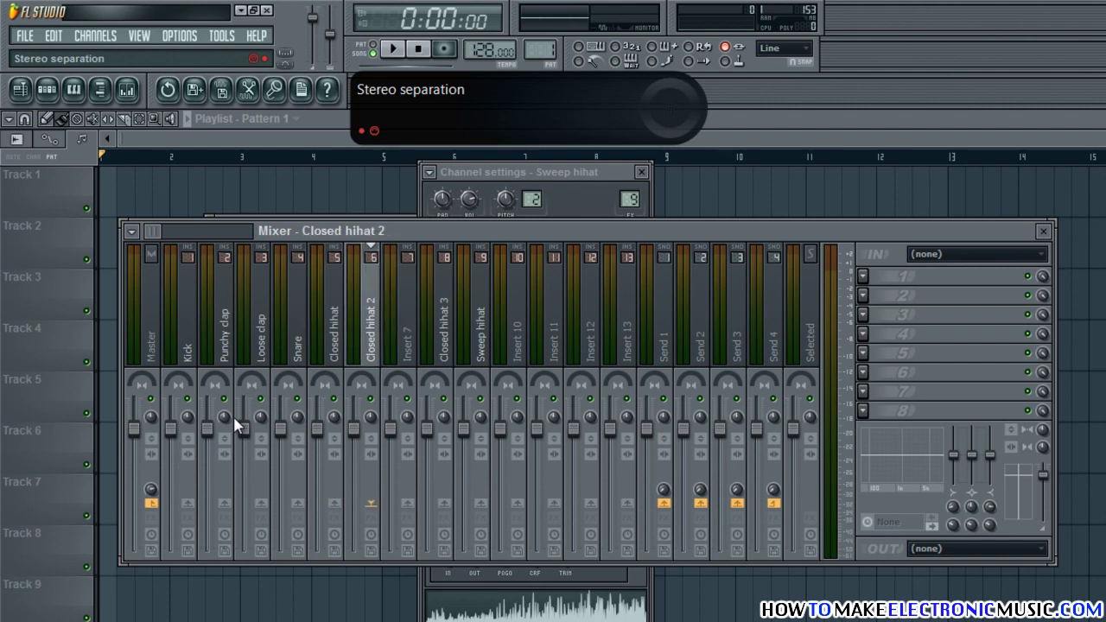
pyautogui.press('Right')
pyautogui.press('Right')
pyautogui.hotkey('alt', 'Left')
pyautogui.press('Right')
pyautogui.press('Right')
pyautogui.hotkey('alt', 'Left')
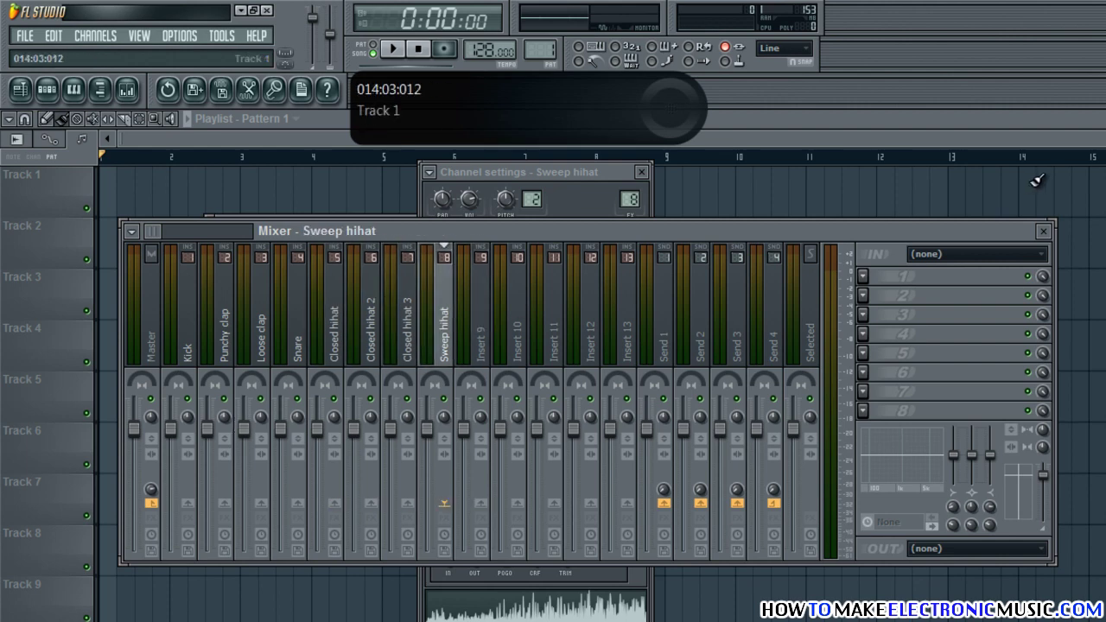
pyautogui.click(1043, 231)
pyautogui.click(642, 172)
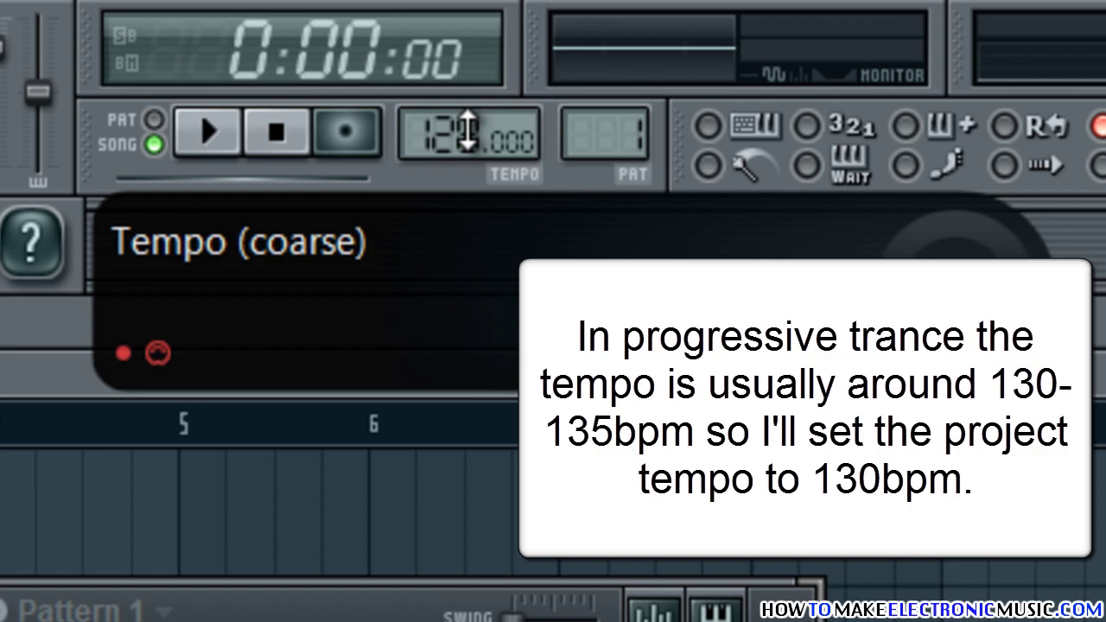
# Step: Set the project tempo to 130 BPM and extend the current pattern to 8 beats per bar
pyautogui.moveTo(464, 136); pyautogui.dragTo(467, 113)
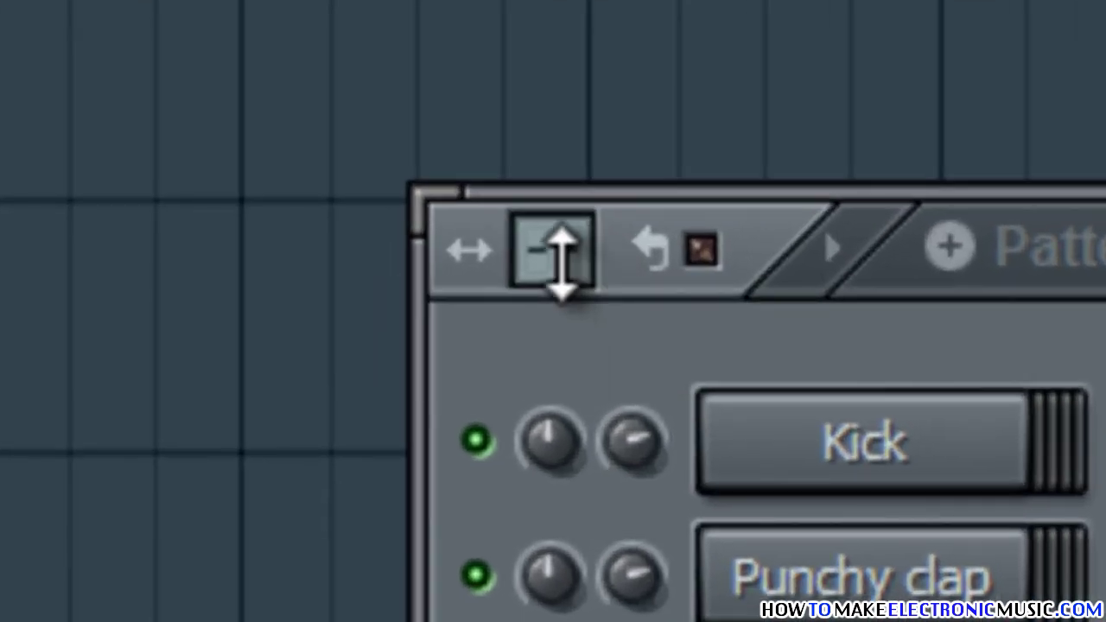
pyautogui.moveTo(277, 269); pyautogui.dragTo(277, 250)
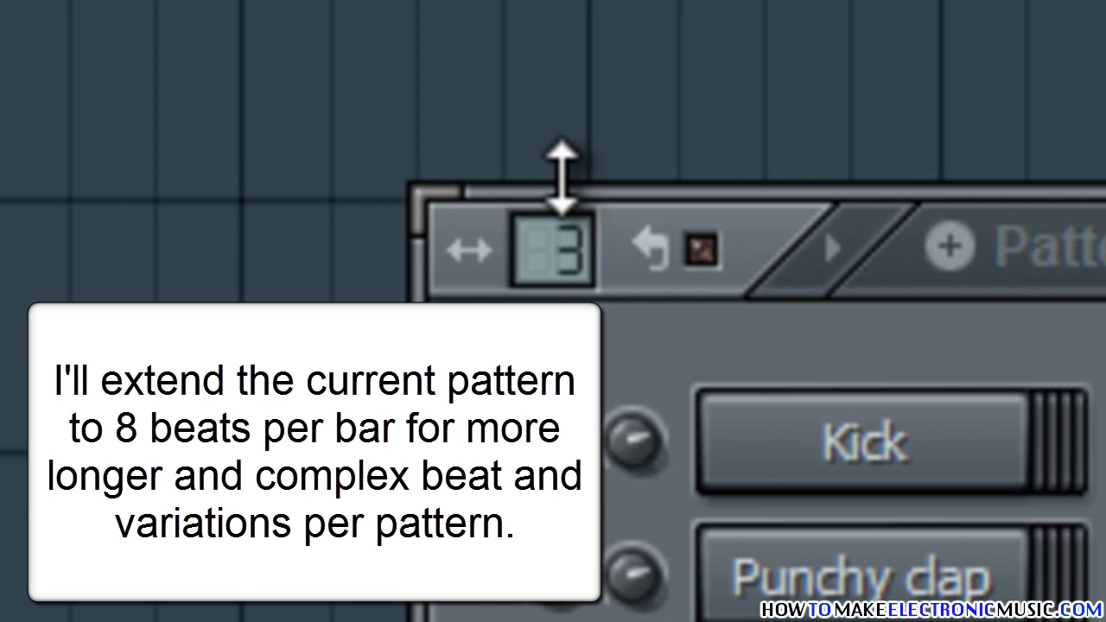
pyautogui.moveTo(562, 159); pyautogui.dragTo(267, 192)
pyautogui.moveTo(492, 263); pyautogui.dragTo(471, 262)
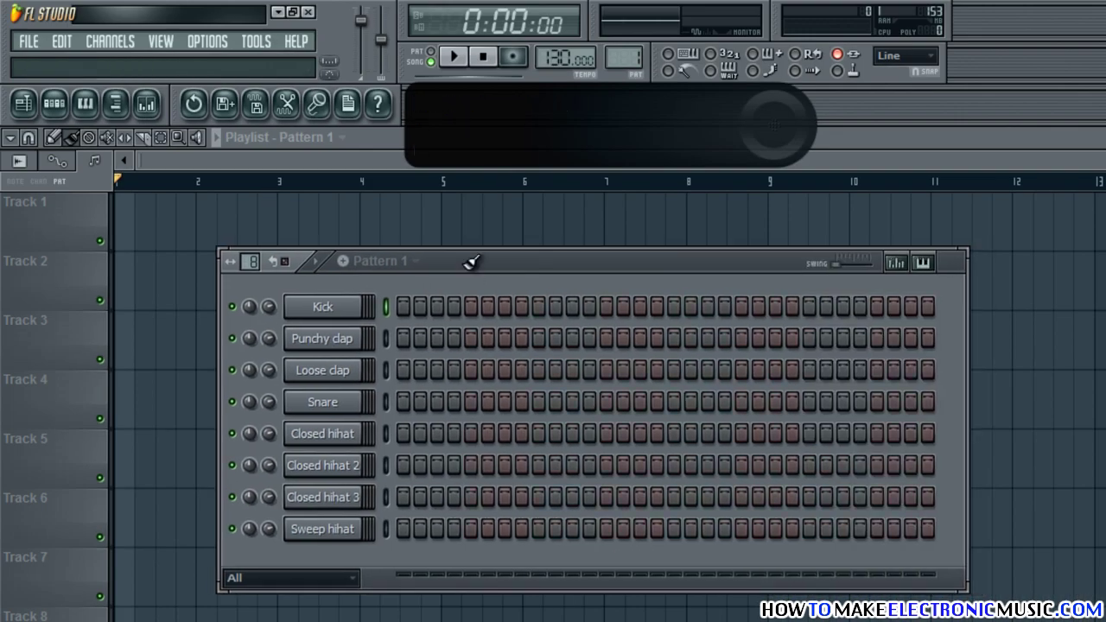
# Step: Place a Pattern 1 clip at the start of Track 1 in the Playlist
pyautogui.click(303, 146)
pyautogui.click(311, 178)
pyautogui.click(125, 208)
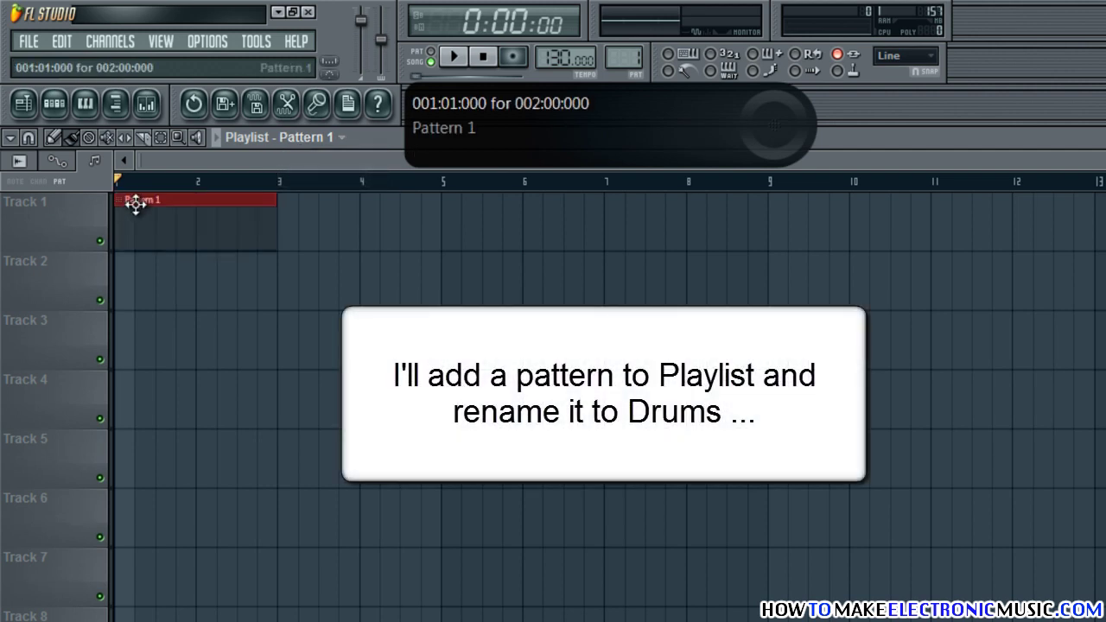
# Step: Rename the Pattern 1 clip in the Playlist to Drums
pyautogui.click(126, 208)
pyautogui.click(186, 288)
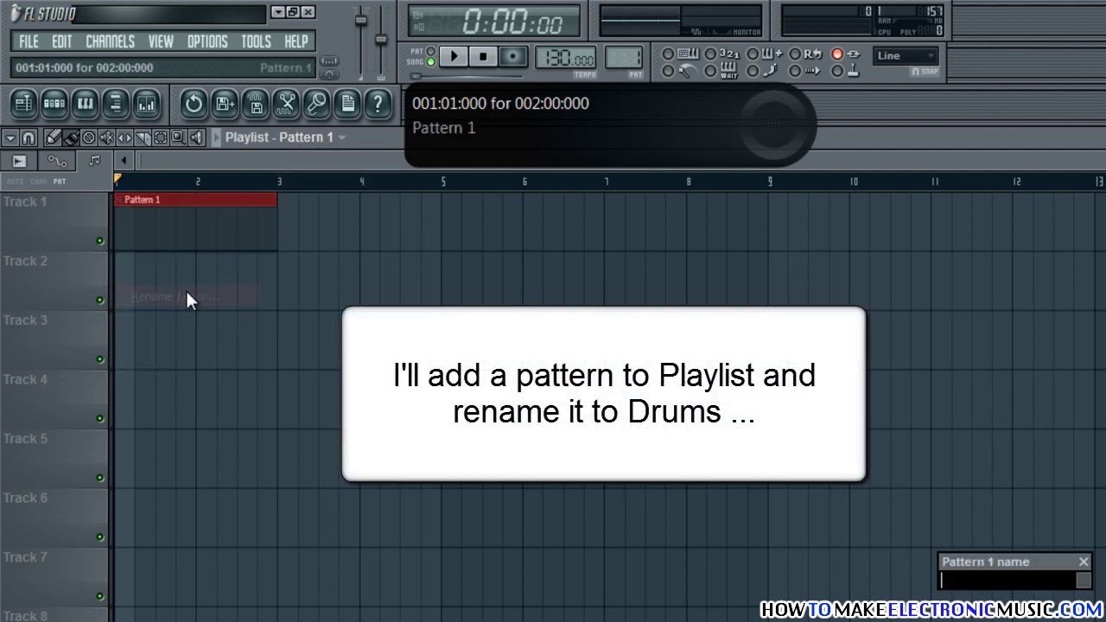
pyautogui.write('Drums')
pyautogui.press('Return')
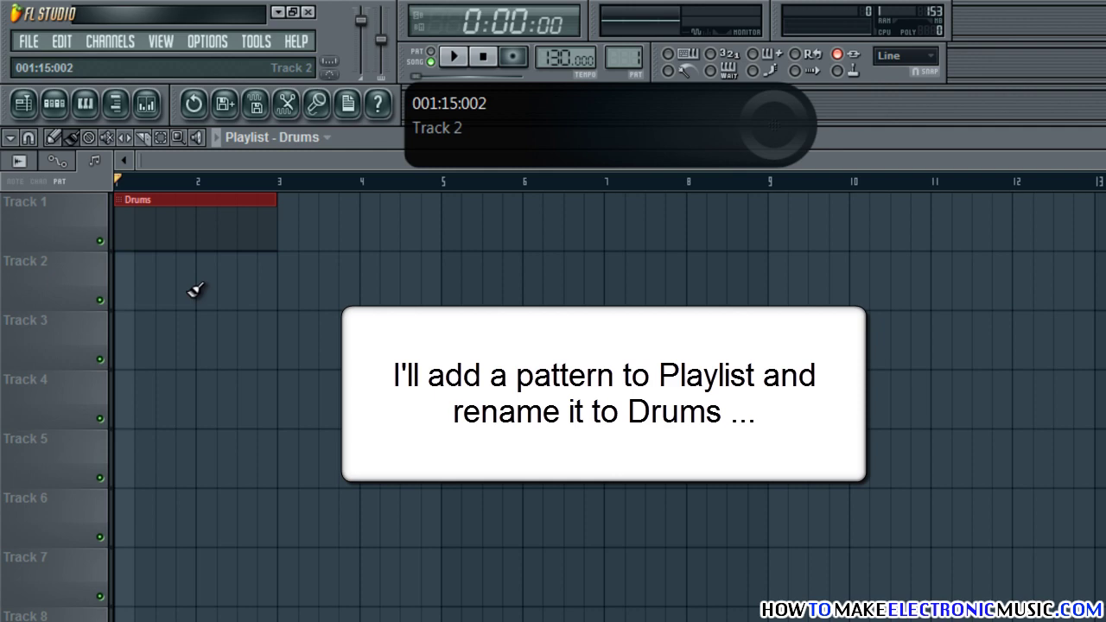
# Step: Fill every fourth step of the Kick channel in the Drums pattern to make a four-on-the-floor rhythm
pyautogui.press('F6')
pyautogui.rightClick(342, 308)
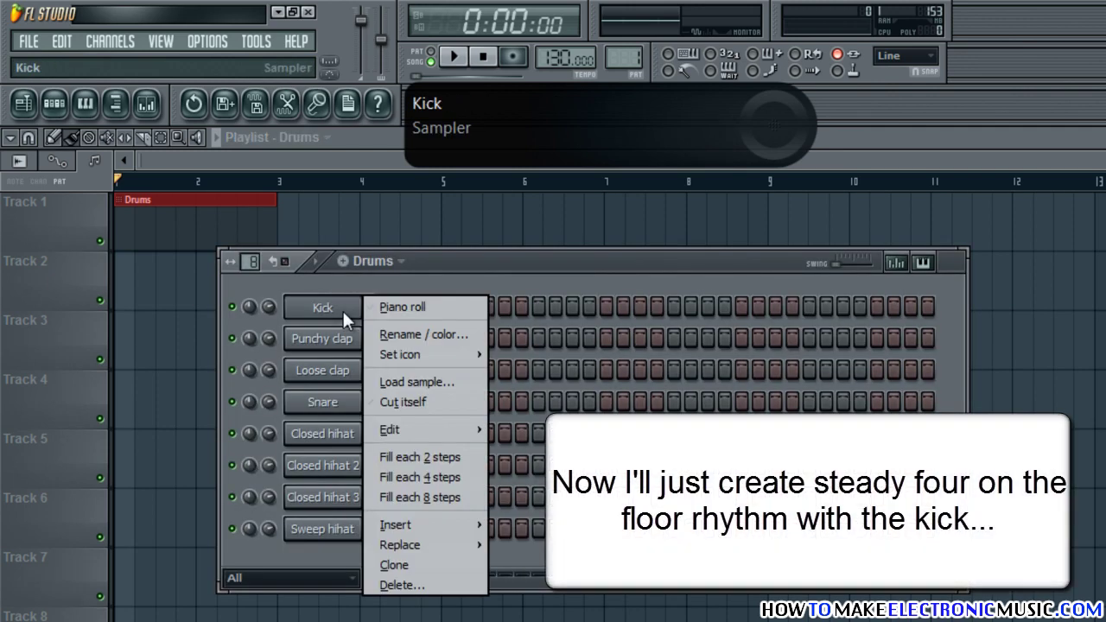
pyautogui.click(451, 476)
pyautogui.moveTo(585, 264); pyautogui.dragTo(604, 276)
# Step: Play the kick rhythm and check the level of the Kick mixer track
pyautogui.press('space')
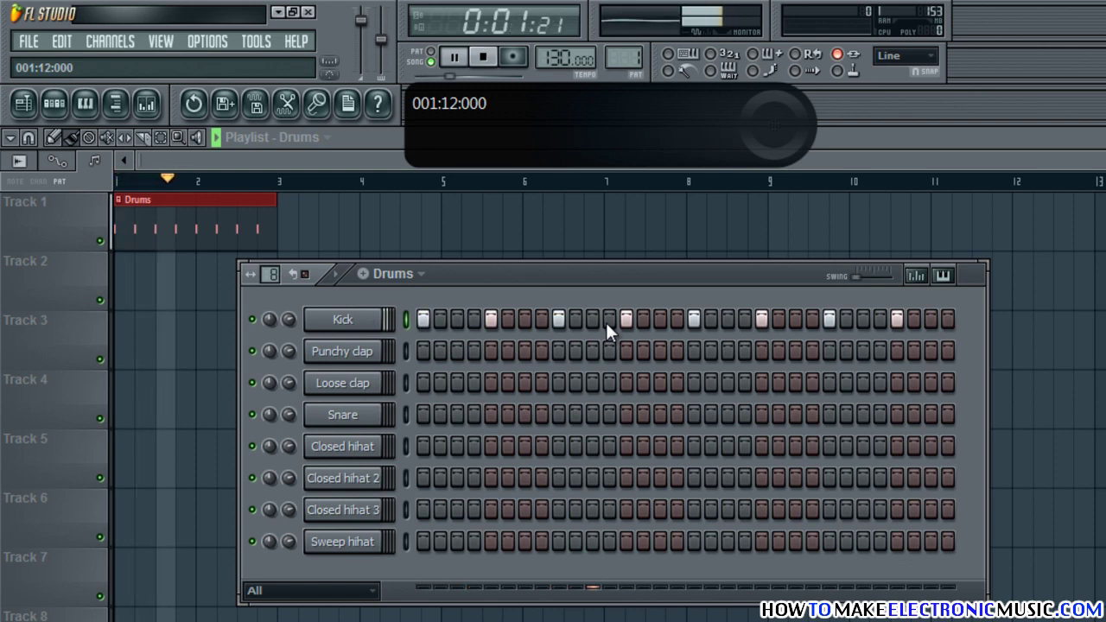
pyautogui.press('F9')
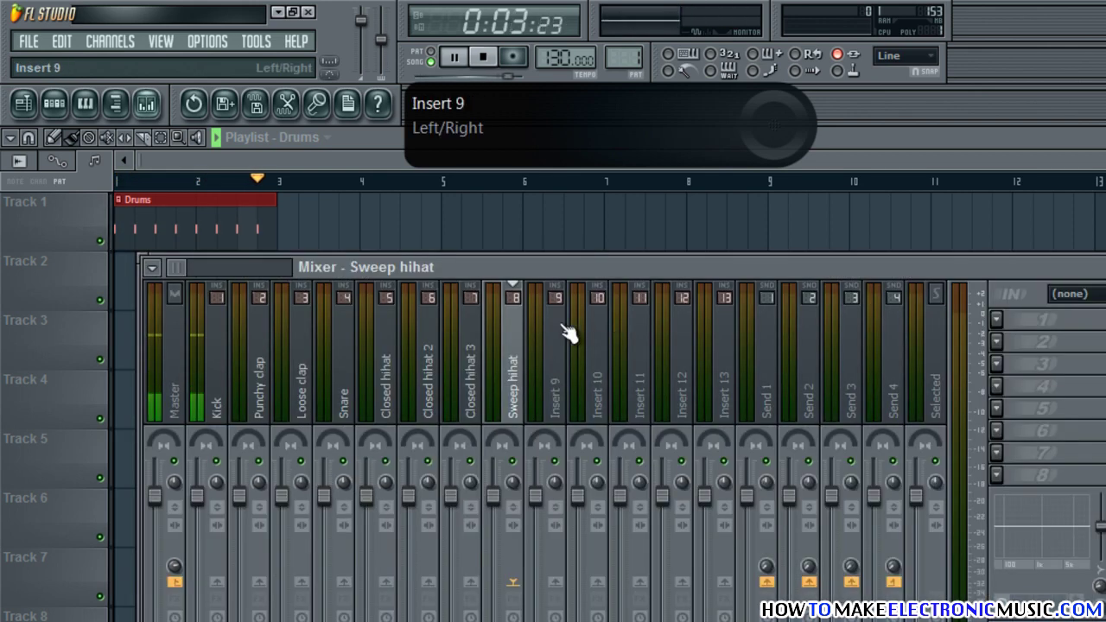
pyautogui.click(216, 394)
pyautogui.press('space')
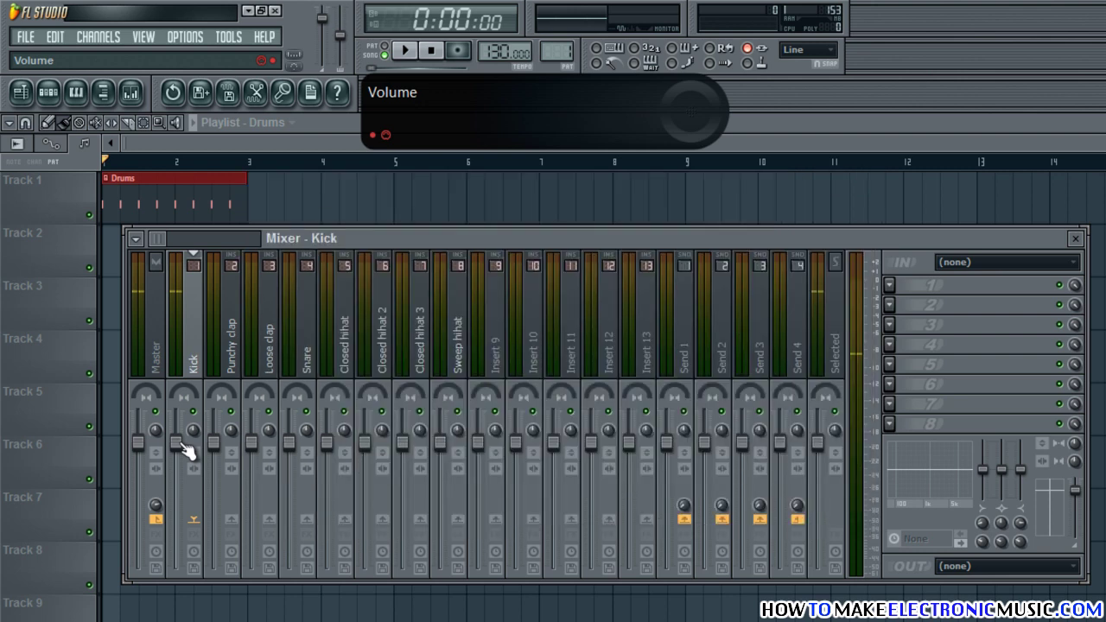
pyautogui.click(1075, 239)
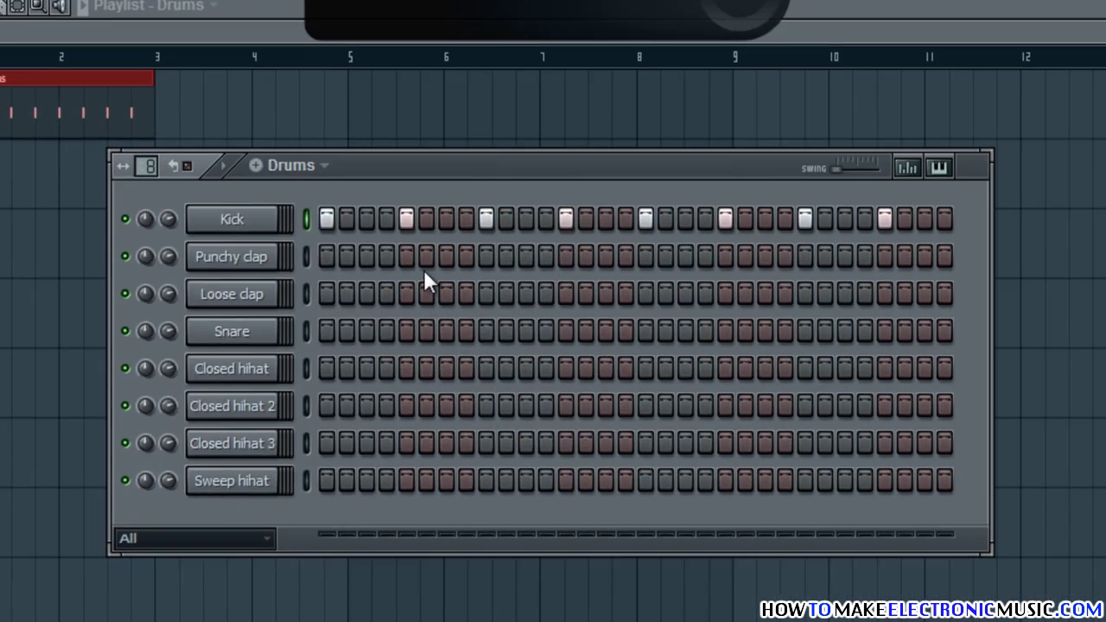
# Step: Place Punchy clap hits on steps 5, 13, 21 and 29 and lower the Punchy clap mixer track's volume slightly
pyautogui.click(438, 313)
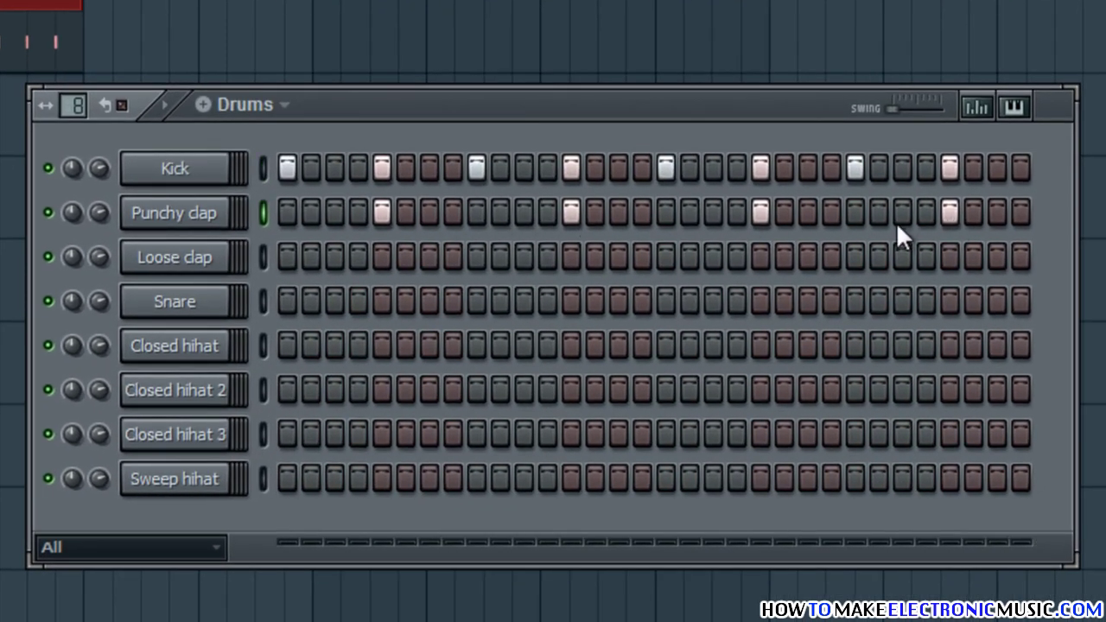
pyautogui.press('space')
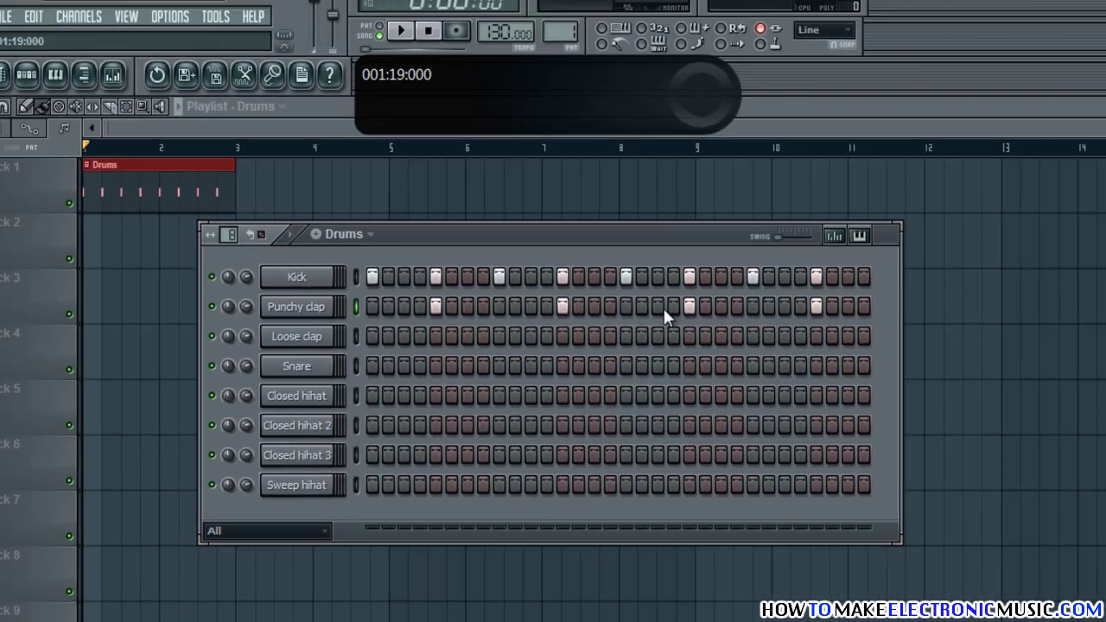
pyautogui.press('F9')
pyautogui.click(235, 329)
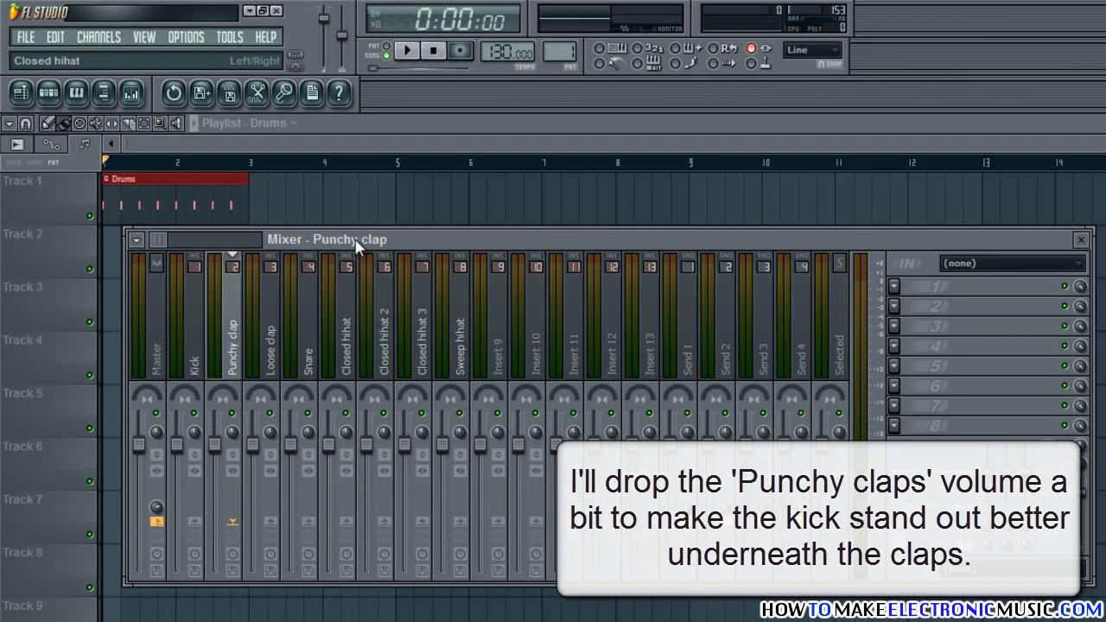
pyautogui.moveTo(224, 467); pyautogui.dragTo(226, 529)
pyautogui.press('space')
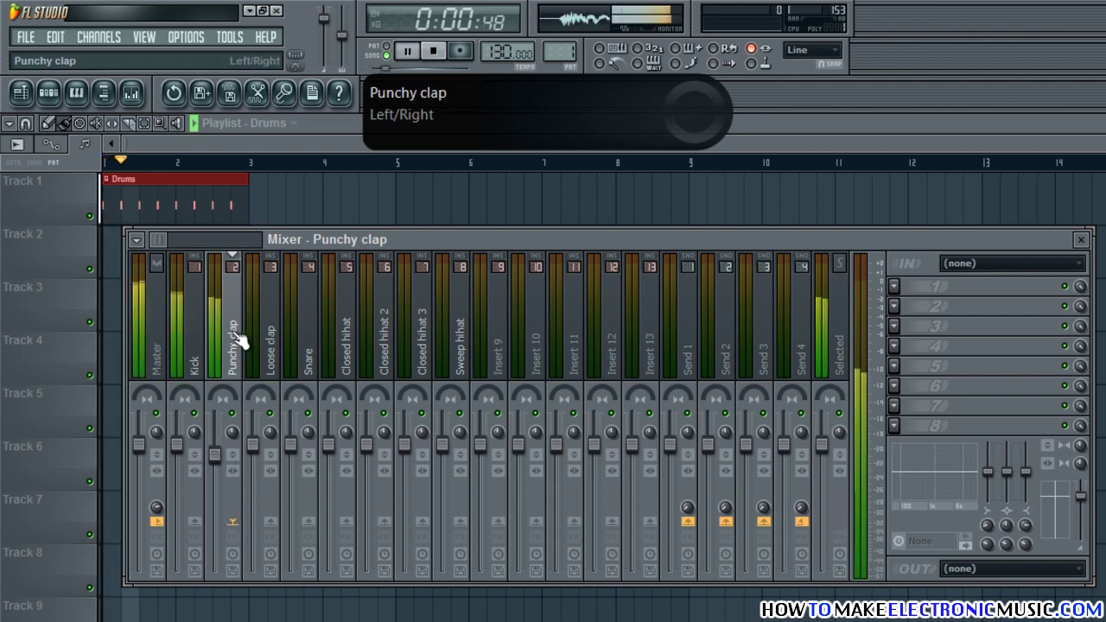
# Step: Add Fruity Parametric EQ 2 to the first effect slot of the Punchy clap mixer track
pyautogui.click(895, 305)
pyautogui.moveTo(916, 307)
pyautogui.press('space')
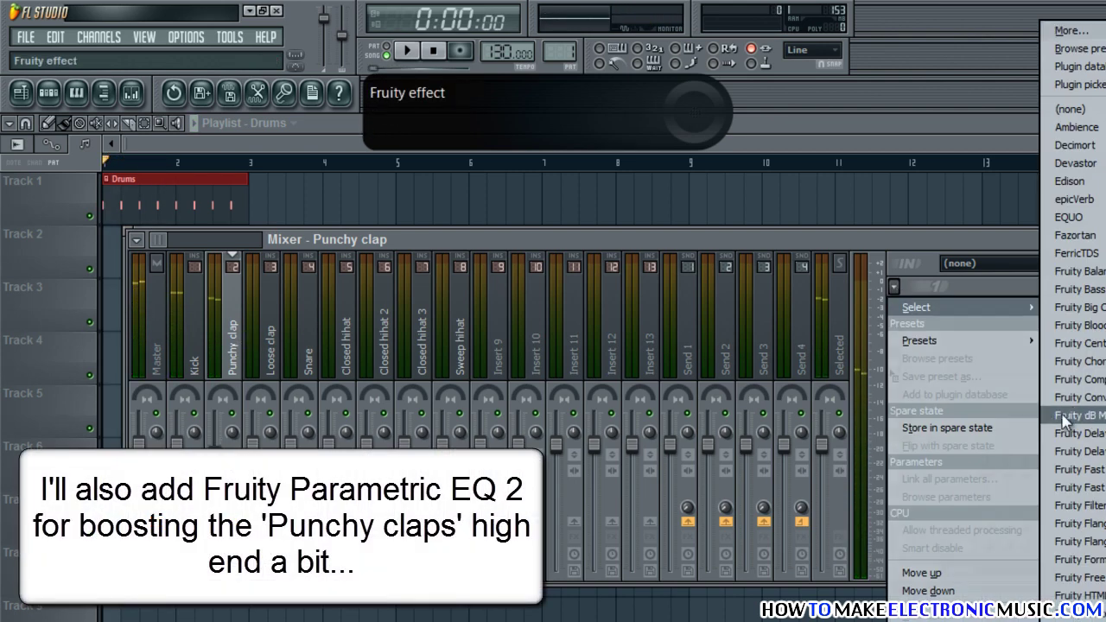
pyautogui.click(1080, 617)
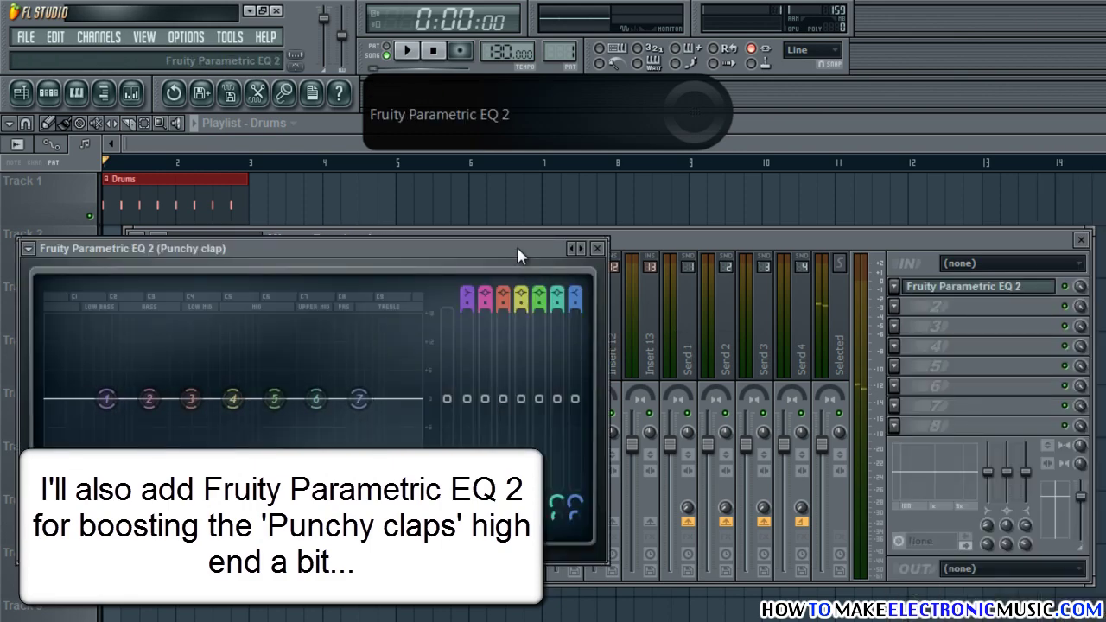
pyautogui.moveTo(517, 247); pyautogui.dragTo(795, 233)
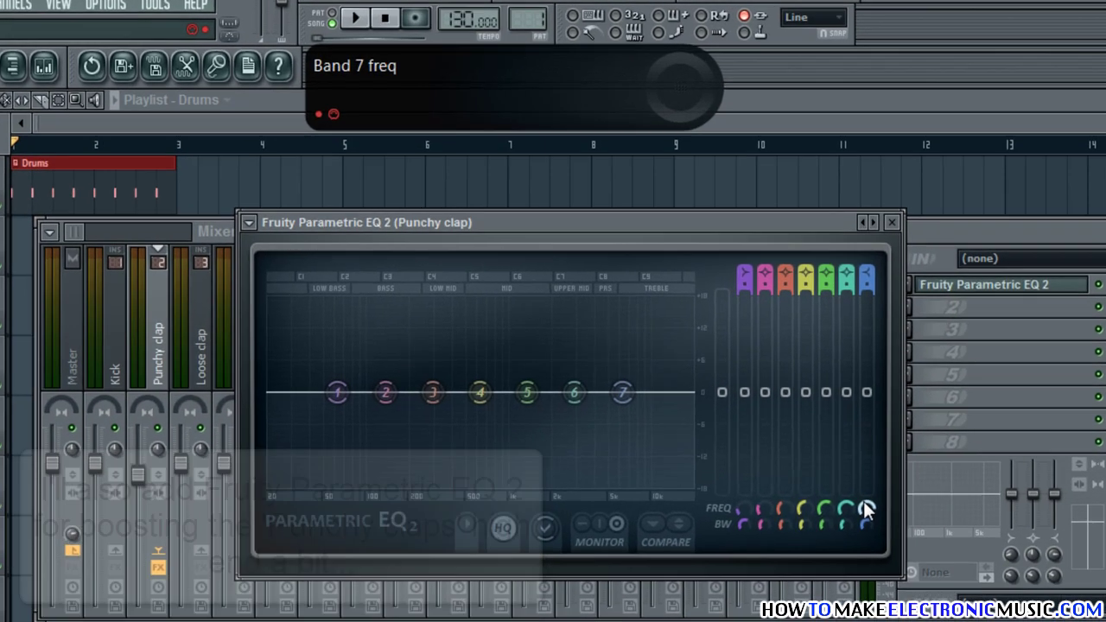
# Step: Boost the Punchy clap's high end with EQ band 7 as a high shelf of about 2.3 dB at 4764 Hz and 61% bandwidth
pyautogui.moveTo(857, 488); pyautogui.dragTo(864, 503)
pyautogui.moveTo(885, 570); pyautogui.dragTo(883, 553)
pyautogui.moveTo(890, 413); pyautogui.dragTo(879, 388)
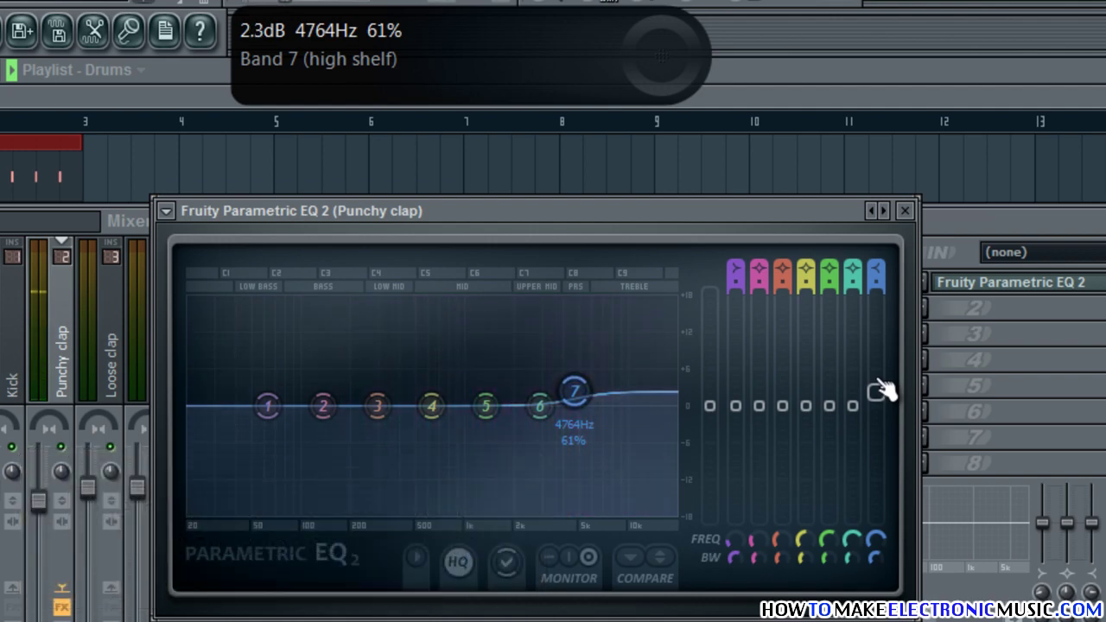
pyautogui.click(904, 210)
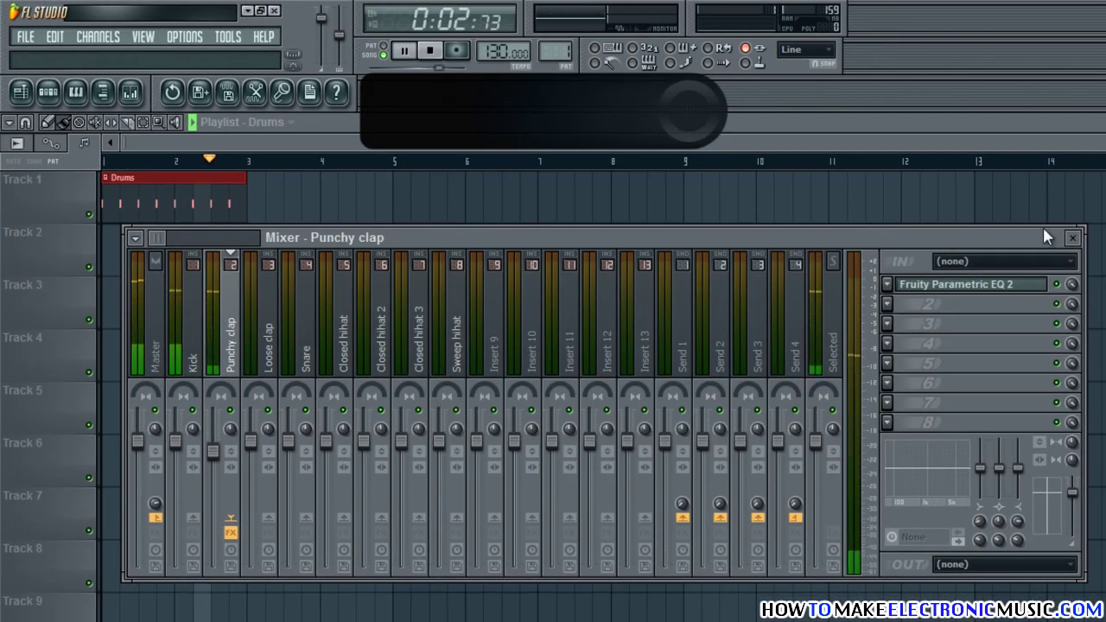
pyautogui.click(1071, 237)
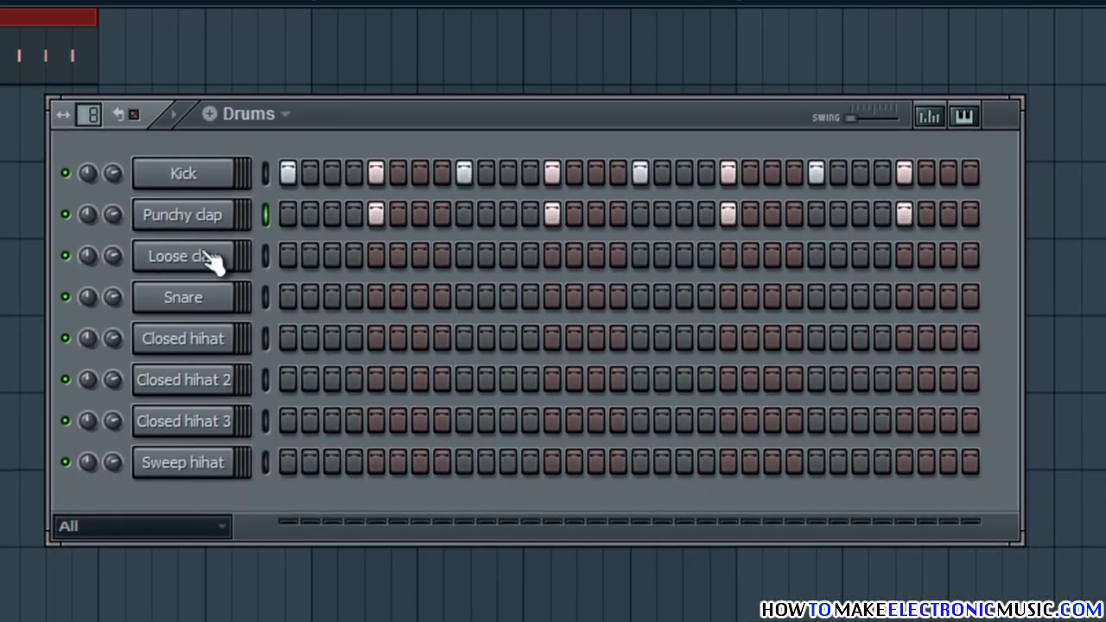
# Step: Draw four C5 notes for Loose clap in the Piano roll on steps 5, 13, 21 and 29, each two steps long
pyautogui.rightClick(212, 260)
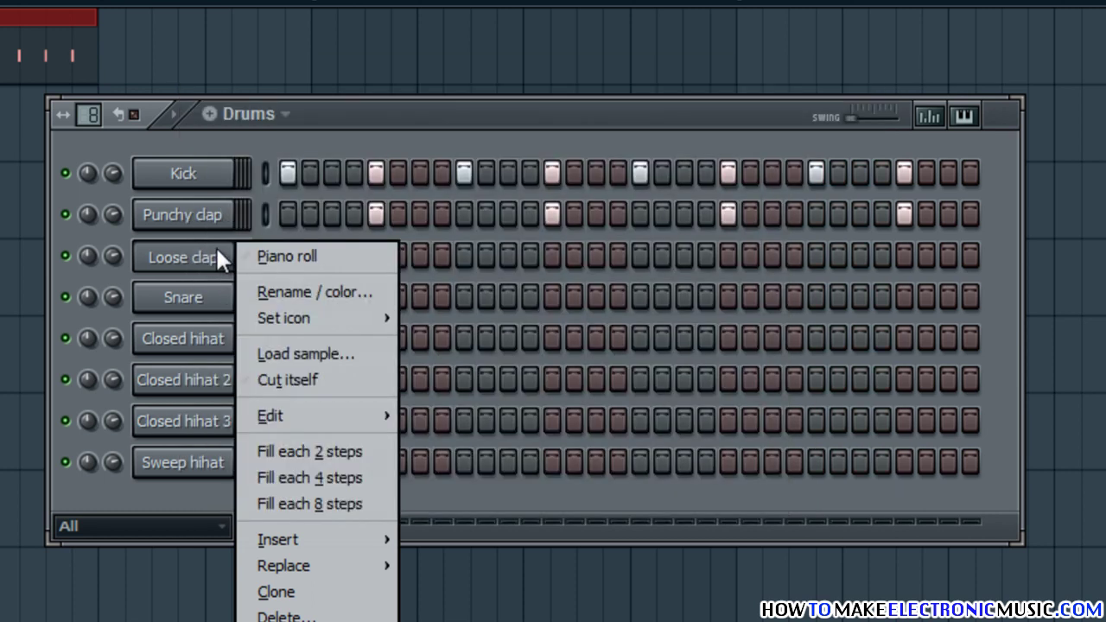
pyautogui.click(281, 256)
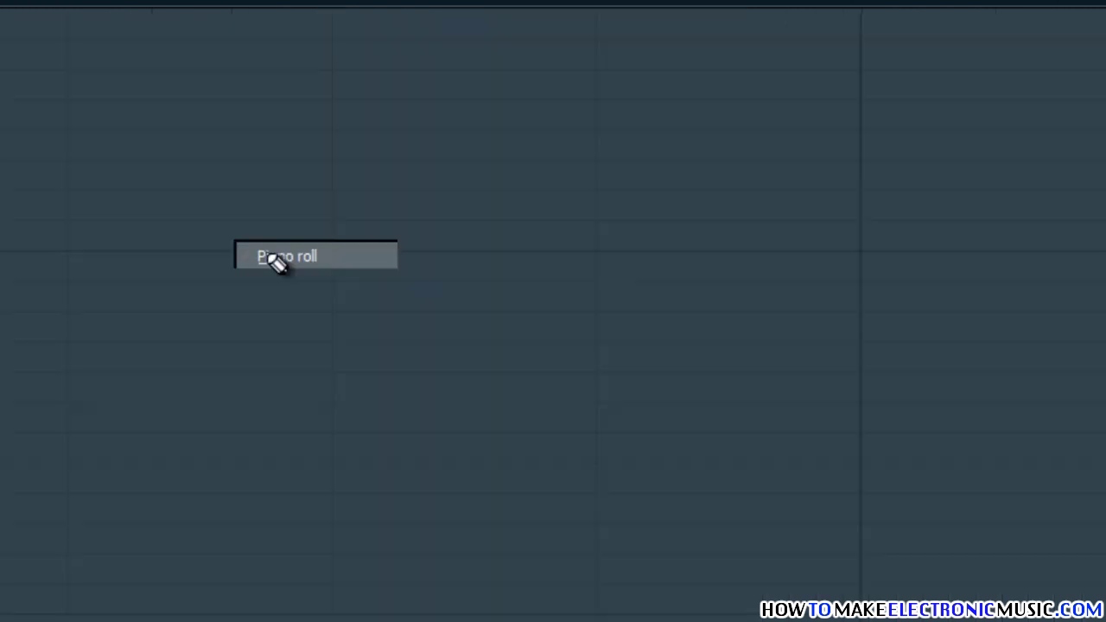
pyautogui.scroll(-3, 271, 510)
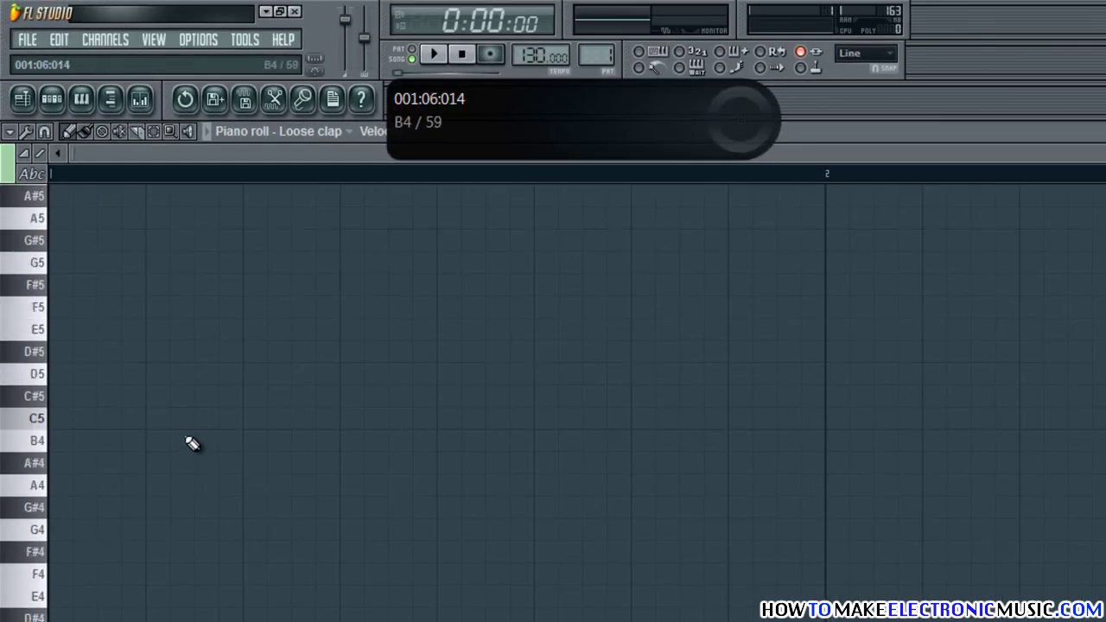
pyautogui.click(161, 418)
pyautogui.click(346, 424)
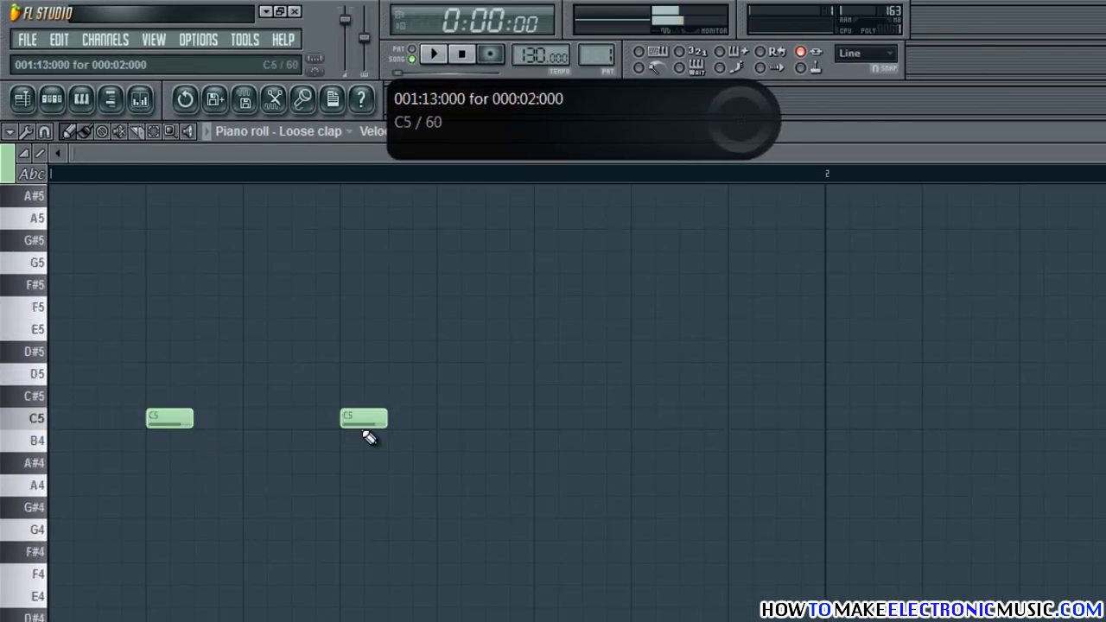
pyautogui.click(539, 423)
pyautogui.click(733, 425)
# Step: Check the Loose clap notes against the other channels' steps and play the pattern
pyautogui.press('F6')
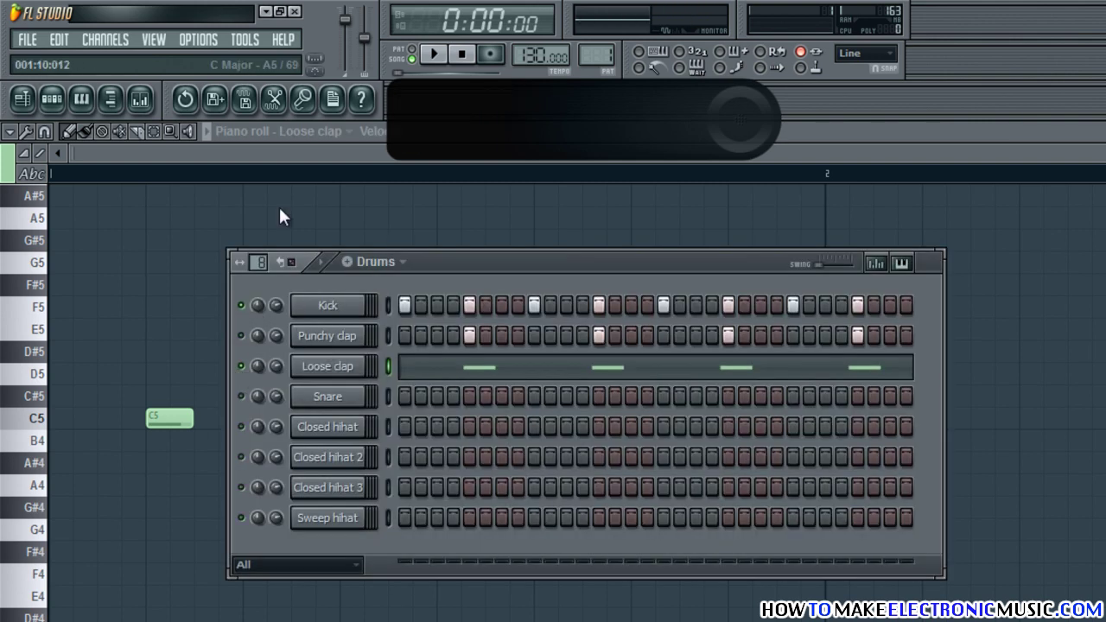
pyautogui.press('F6')
pyautogui.press('space')
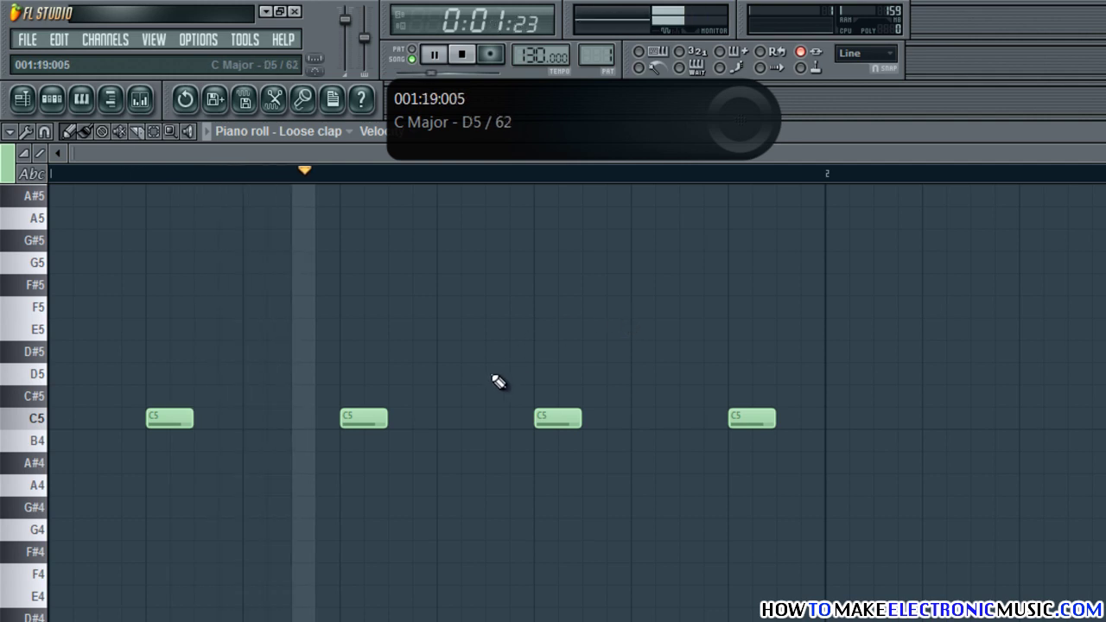
pyautogui.press('space')
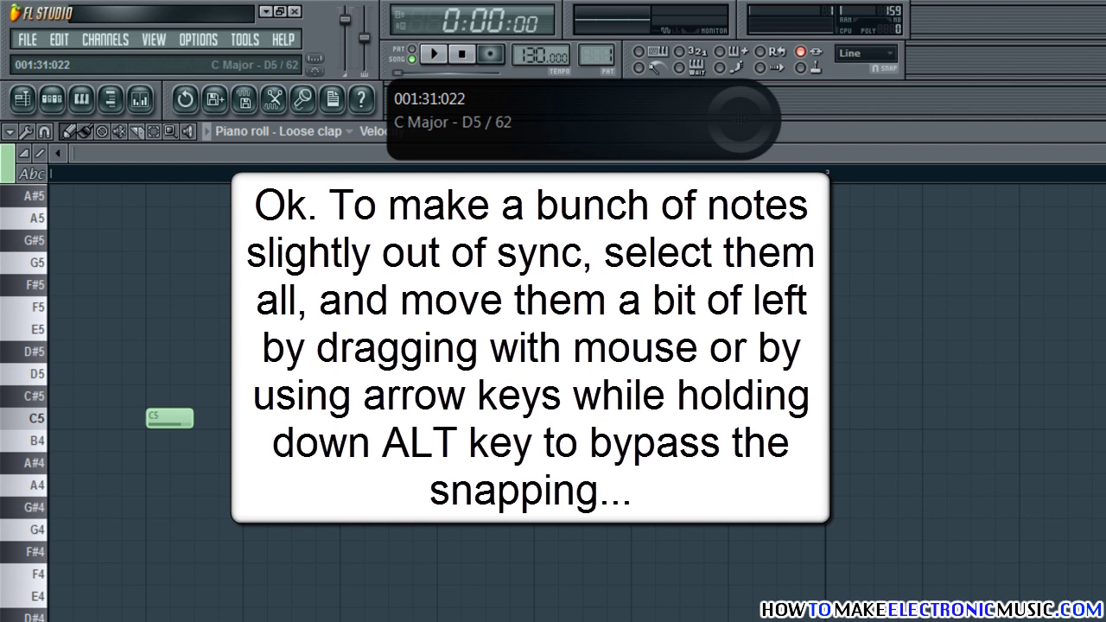
# Step: Shift all four Loose clap notes slightly earlier without snapping, check the first note's start time and play the result
pyautogui.moveTo(798, 368); pyautogui.dragTo(155, 526)
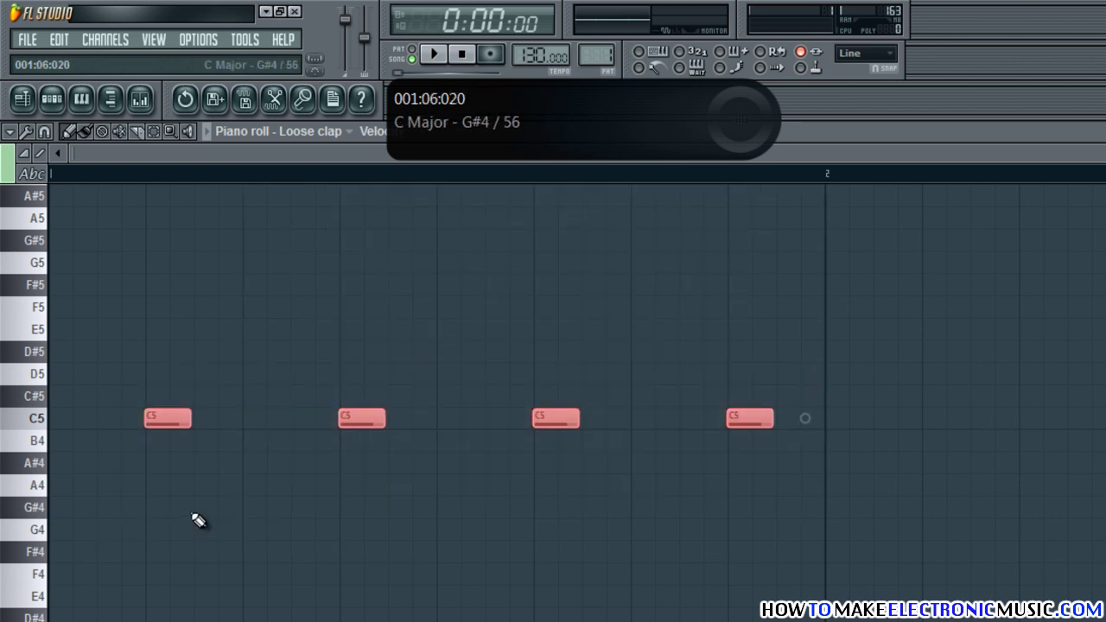
pyautogui.click(194, 510)
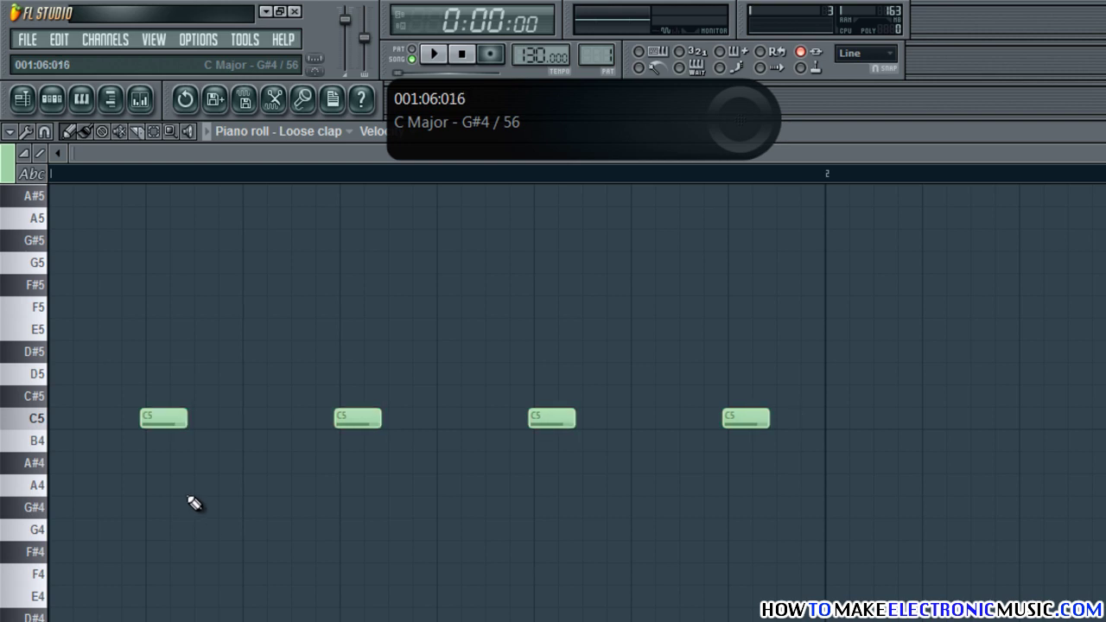
pyautogui.doubleClick(165, 419)
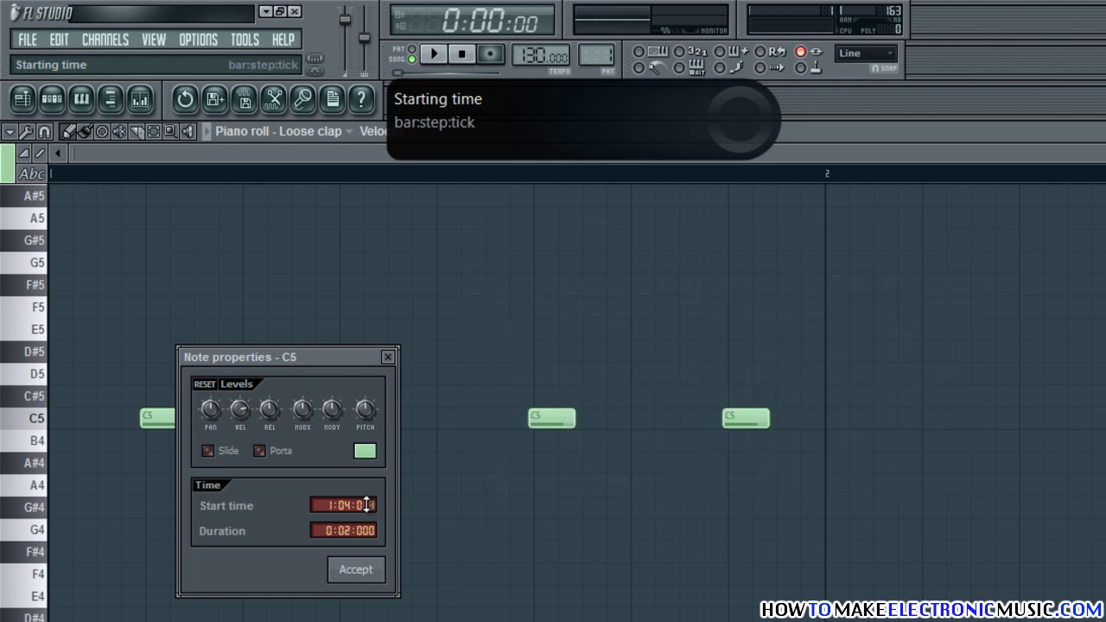
pyautogui.click(389, 357)
pyautogui.press('space')
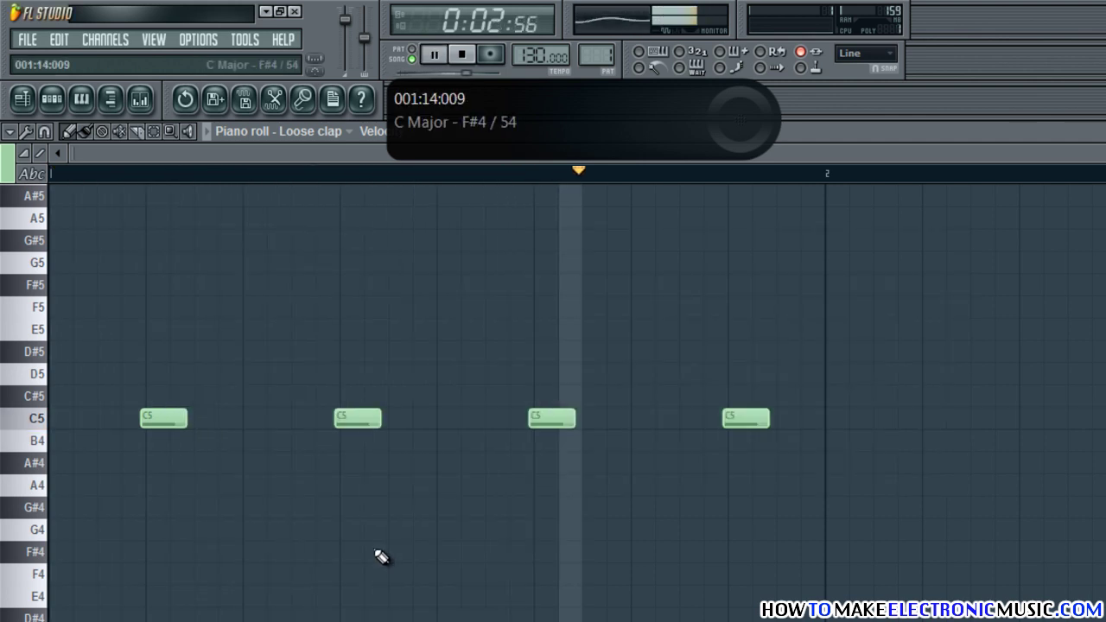
pyautogui.press('space')
# Step: Play the pattern with all drum channels unmuted and lower the Loose clap mixer track's volume slightly
pyautogui.press('F7')
pyautogui.press('F6')
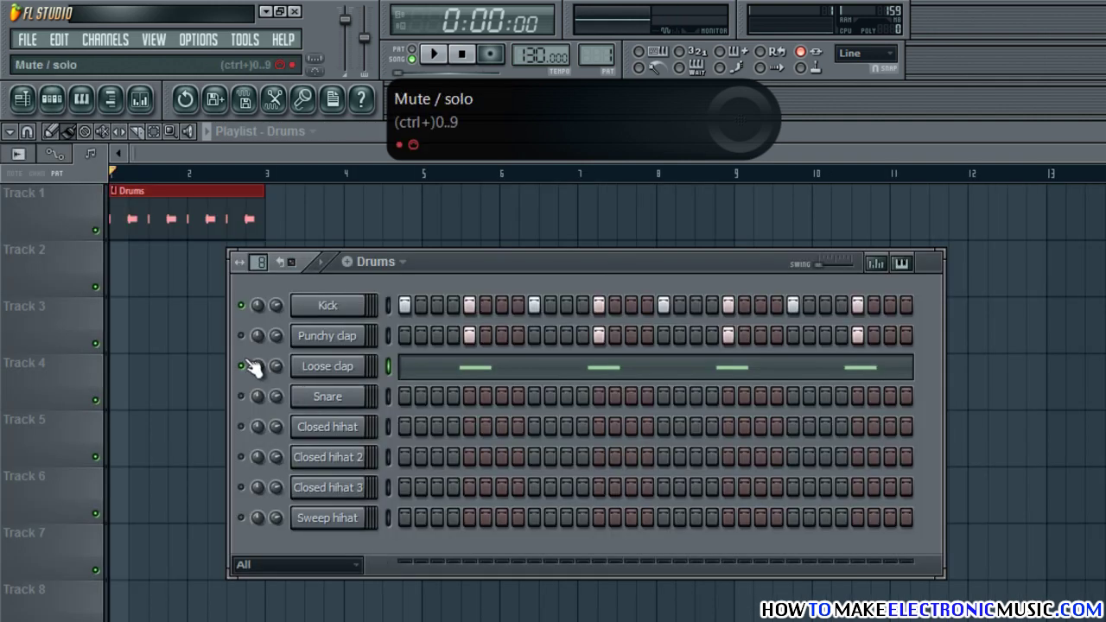
pyautogui.press('space')
pyautogui.press('F9')
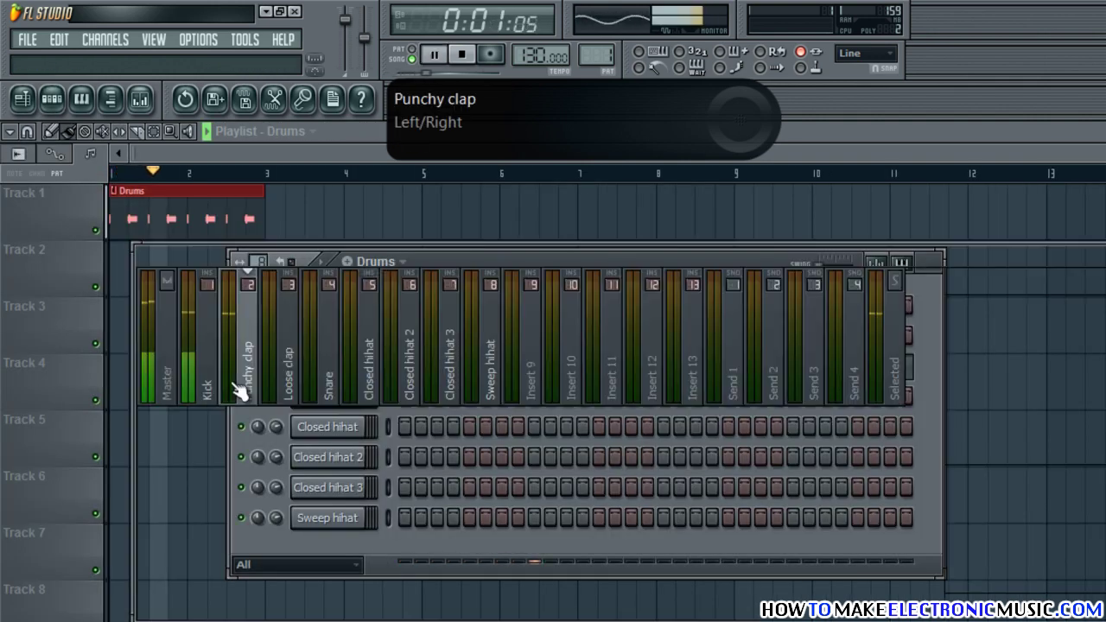
pyautogui.click(294, 388)
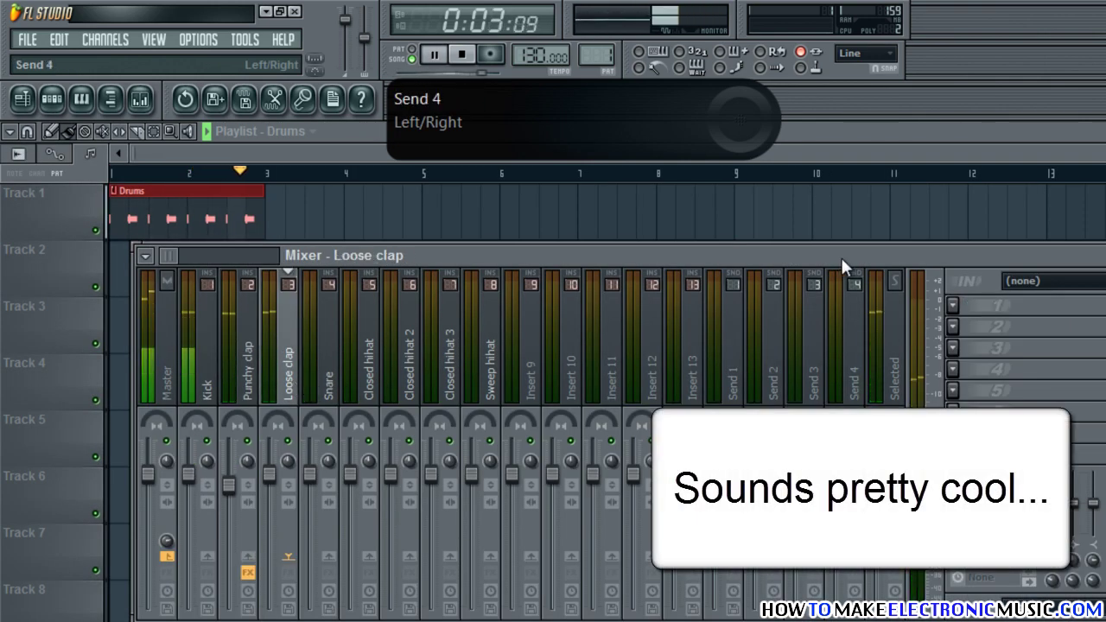
pyautogui.press('space')
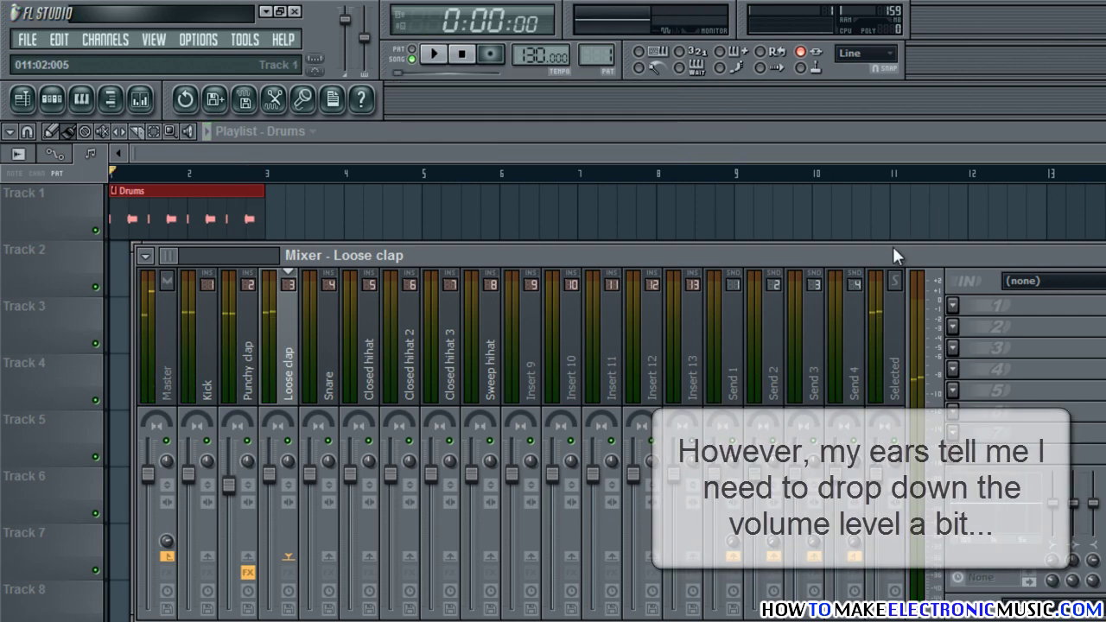
pyautogui.press('space')
pyautogui.moveTo(271, 482); pyautogui.dragTo(272, 528)
pyautogui.press('space')
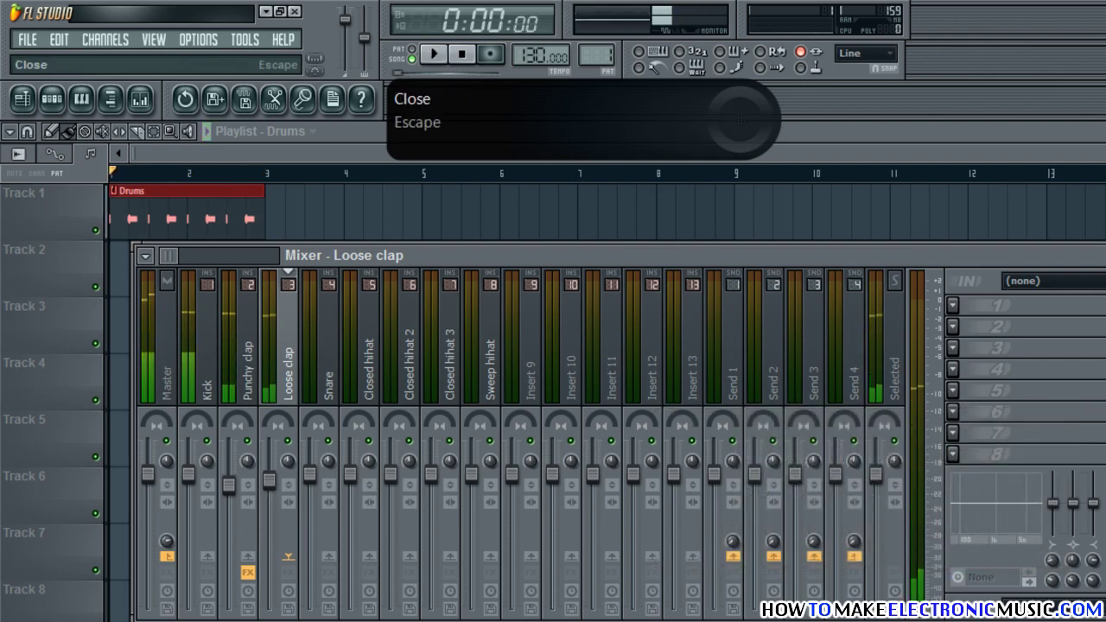
# Step: Place Snare hits on steps 5, 13, 21 and 29 of the Drums pattern and play it
pyautogui.click(1105, 256)
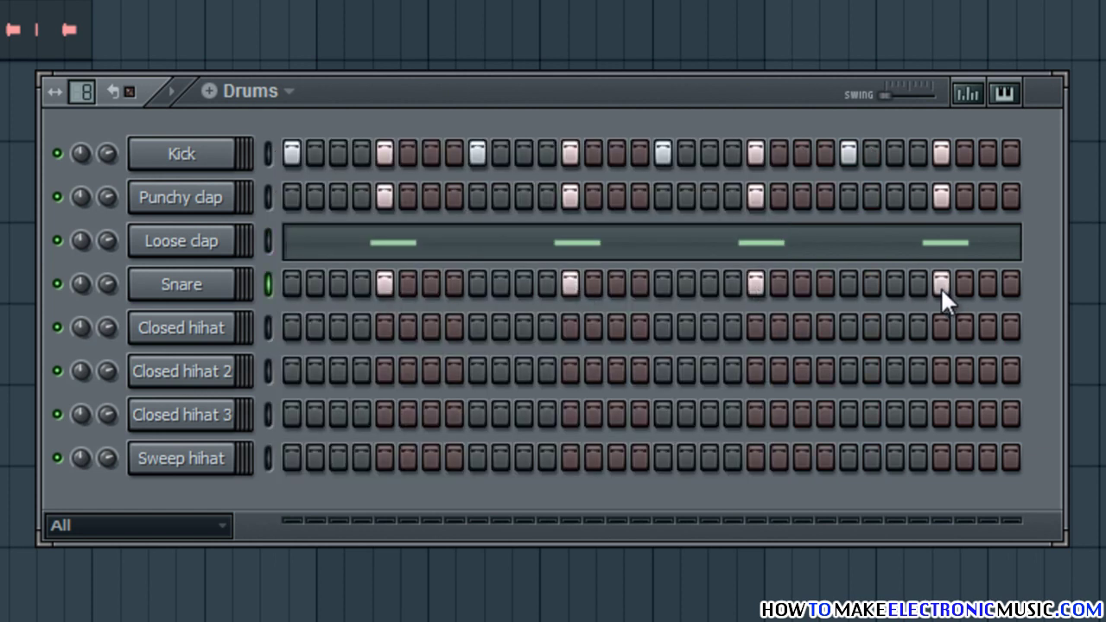
pyautogui.press('space')
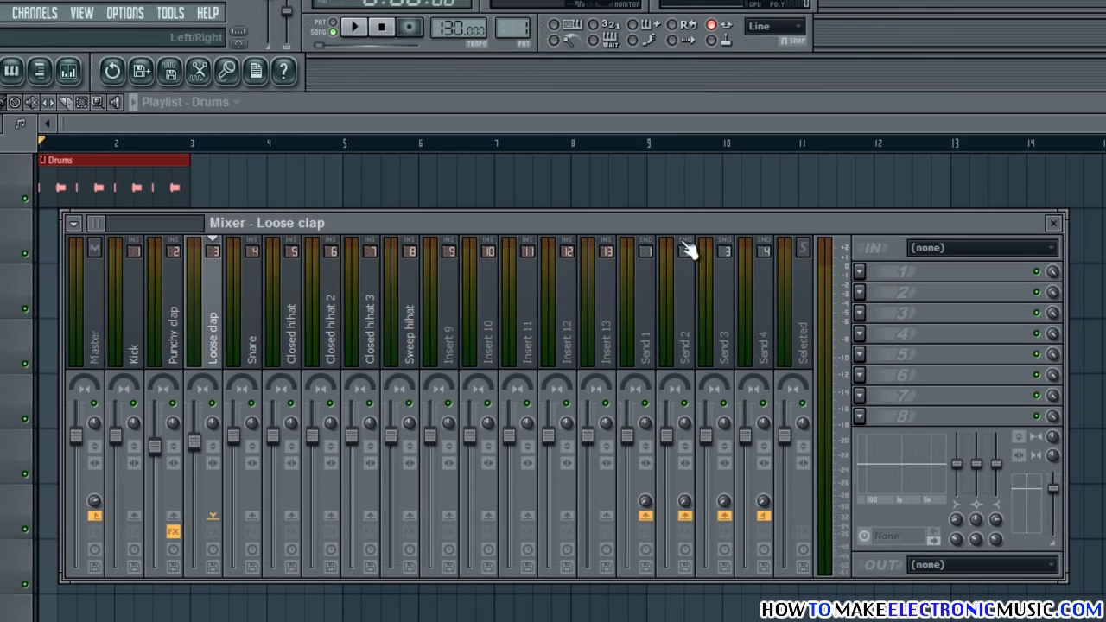
# Step: Lower the Snare mixer track's volume slightly while playing the pattern
pyautogui.click(252, 350)
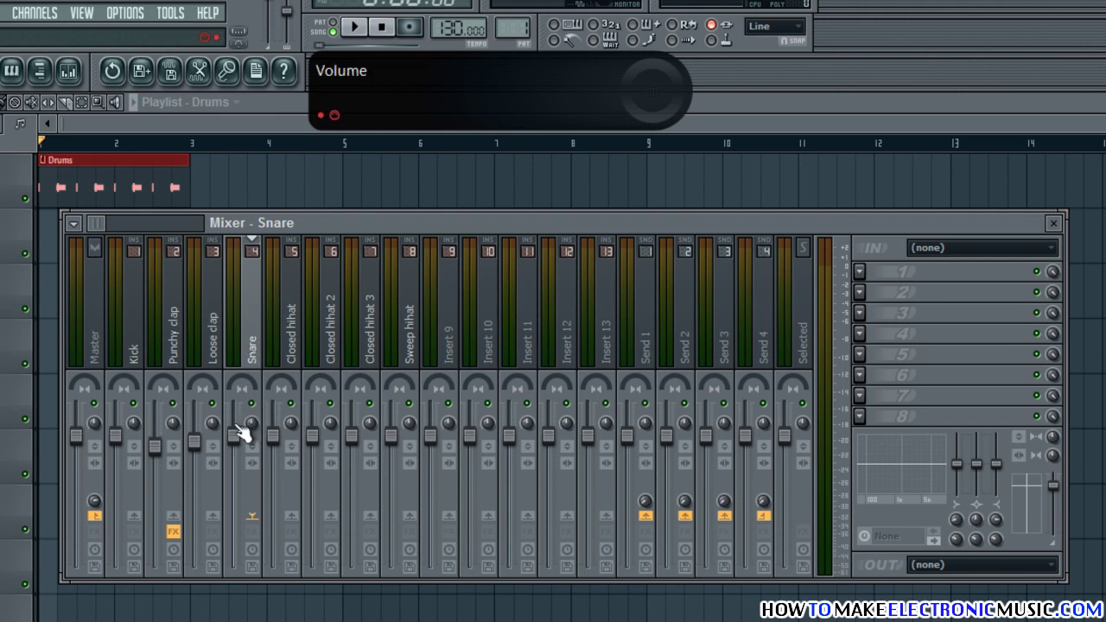
pyautogui.press('space')
pyautogui.moveTo(236, 439); pyautogui.dragTo(276, 538)
pyautogui.press('space')
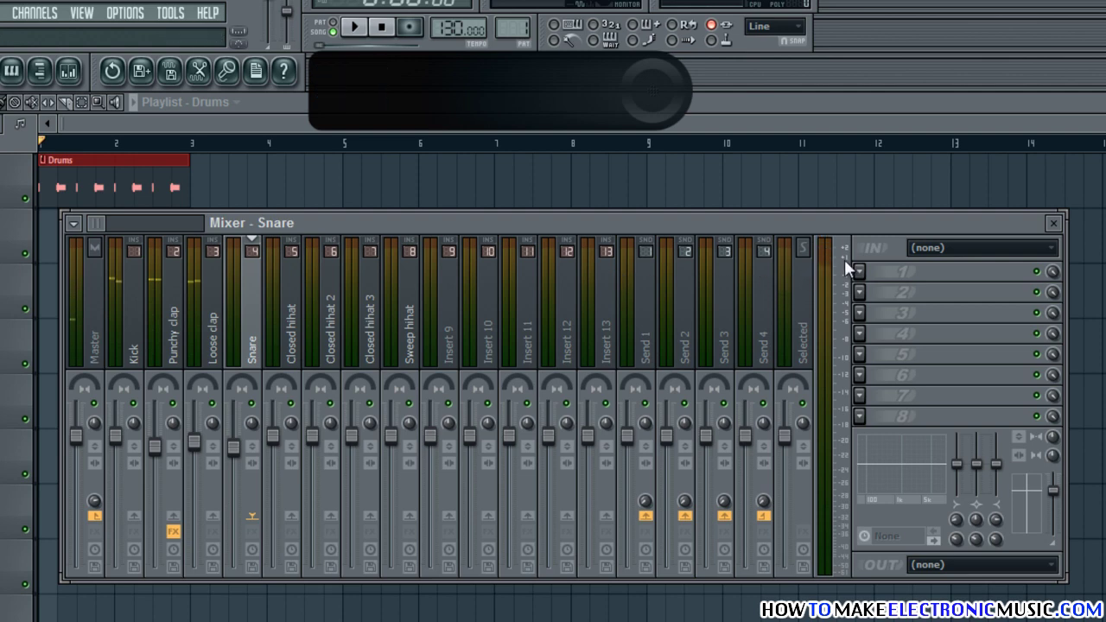
# Step: Load Fruity Parametric EQ 2 into the Snare track's first effect slot and move its window fully into view
pyautogui.click(868, 273)
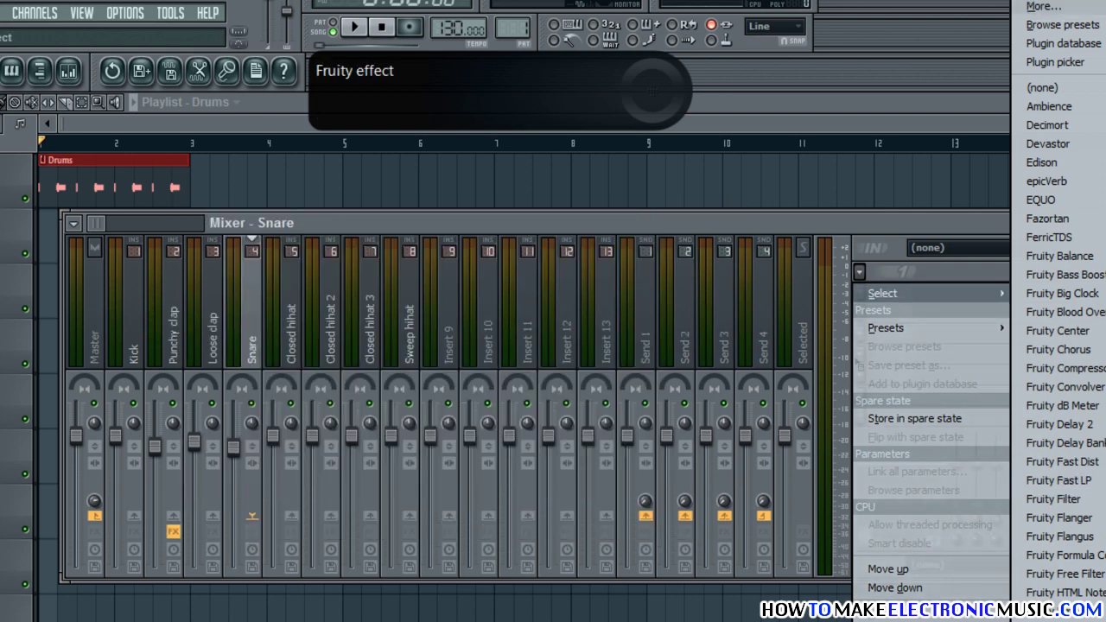
pyautogui.click(1060, 618)
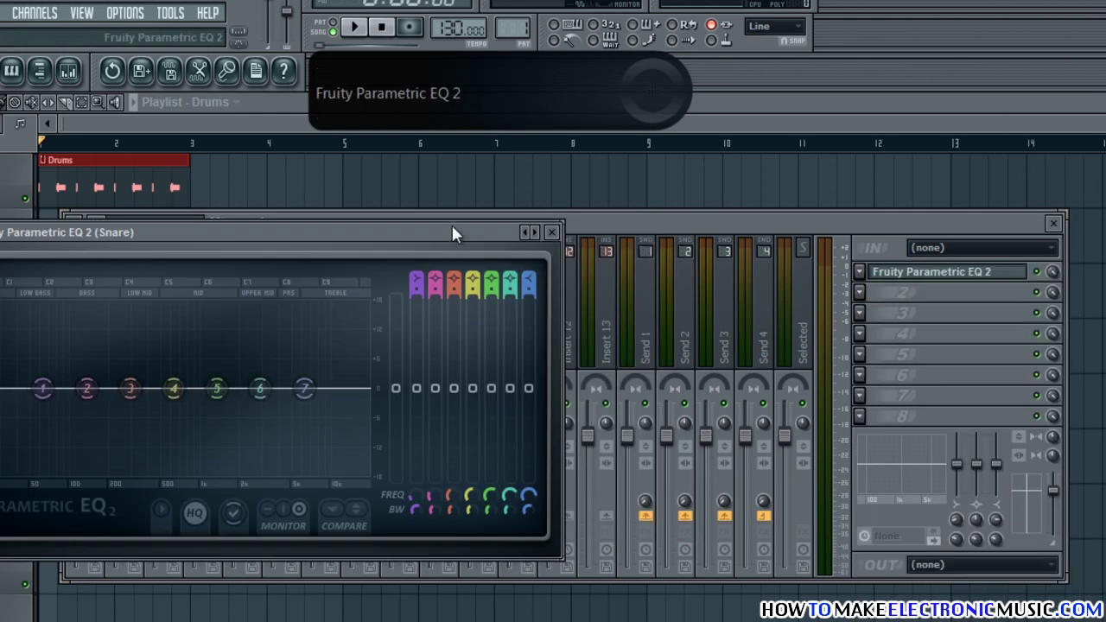
pyautogui.moveTo(451, 226); pyautogui.dragTo(840, 235)
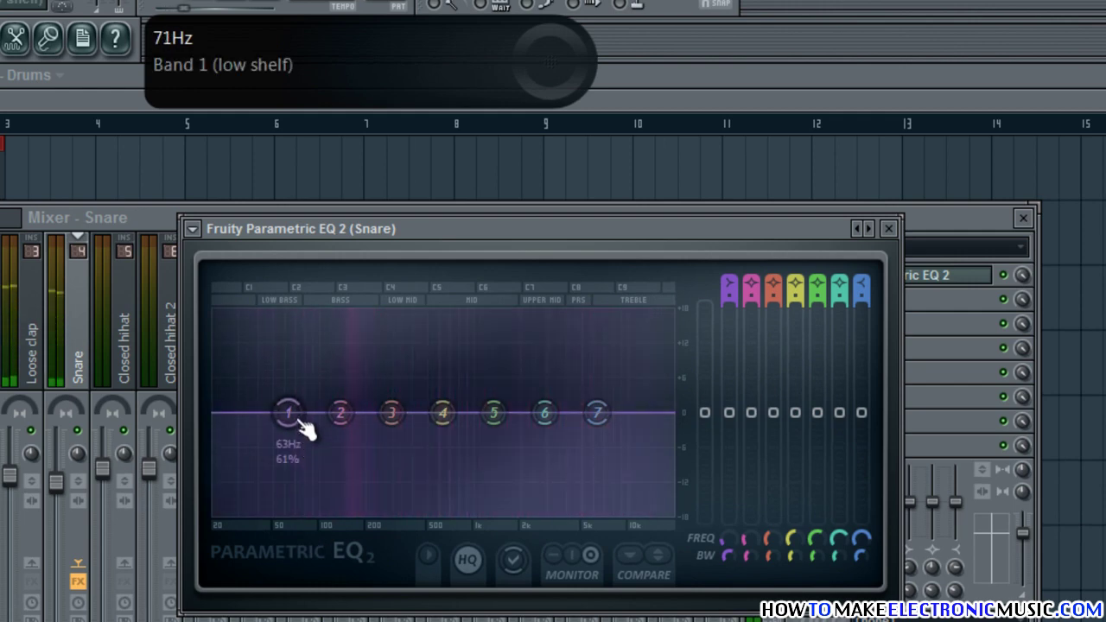
# Step: Set band 1 of the Snare EQ to a Steep 8 high pass and raise its frequency to cut about 180 Hz and below
pyautogui.rightClick(425, 389)
pyautogui.moveTo(350, 480)
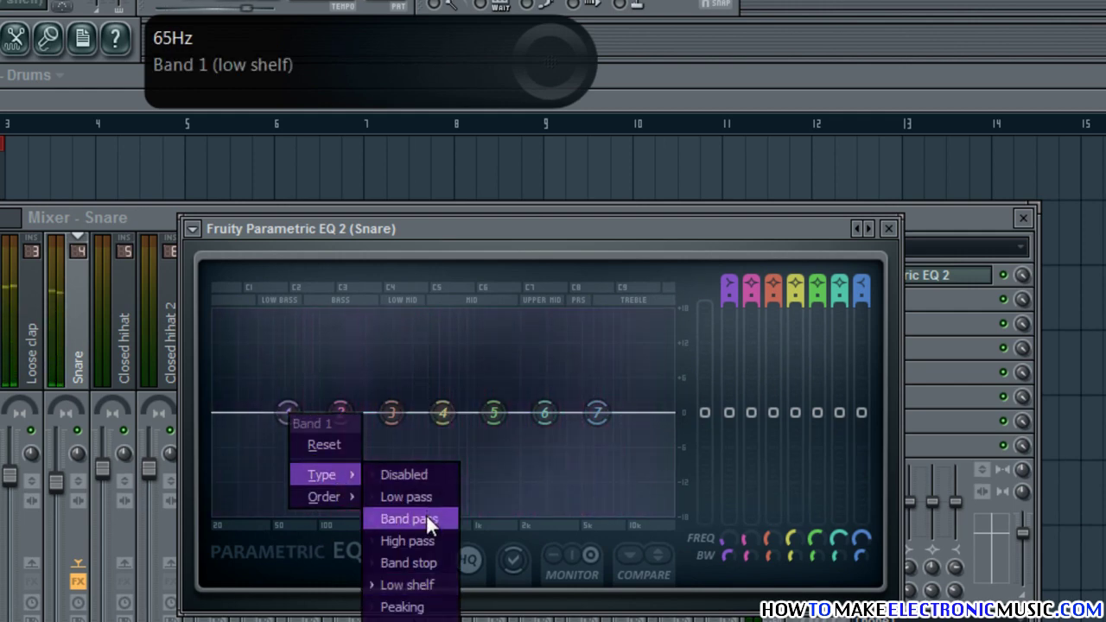
pyautogui.click(407, 541)
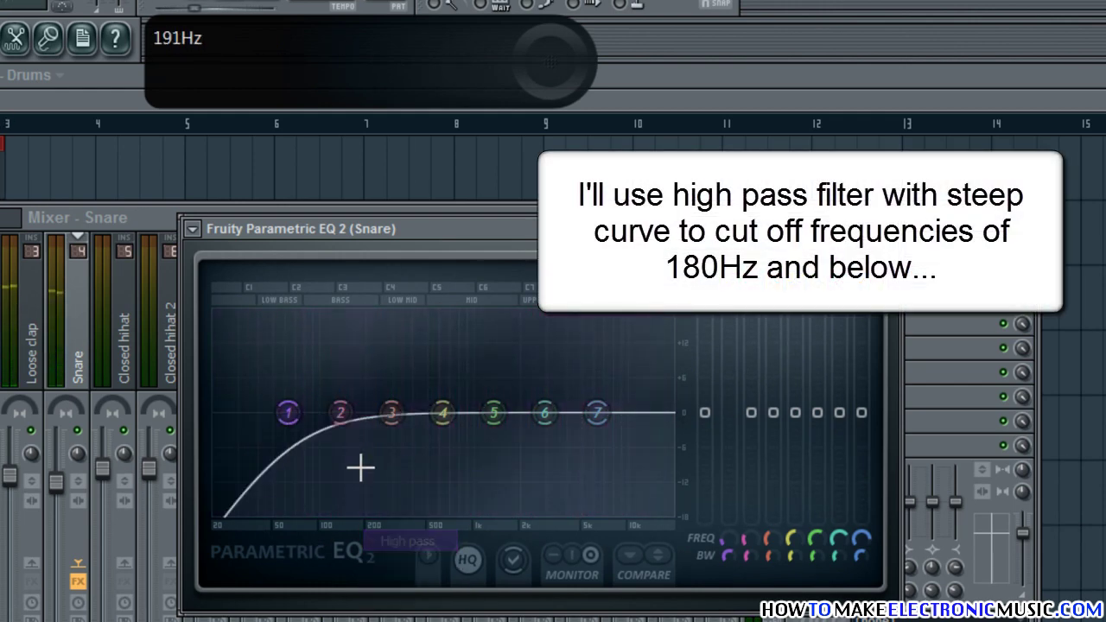
pyautogui.rightClick(288, 412)
pyautogui.moveTo(339, 495)
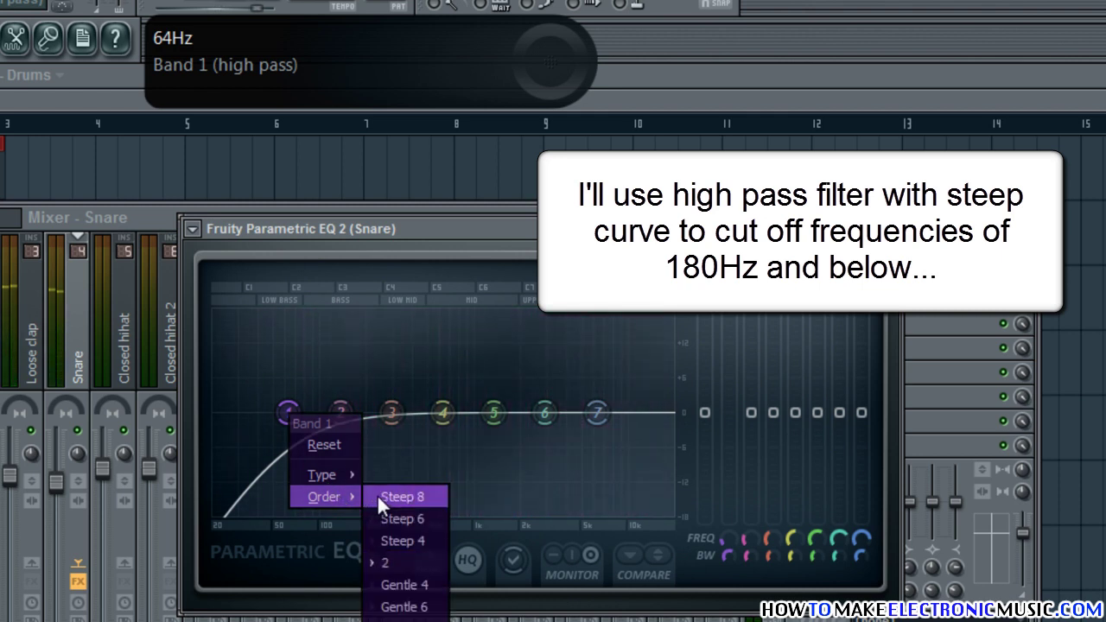
pyautogui.click(378, 496)
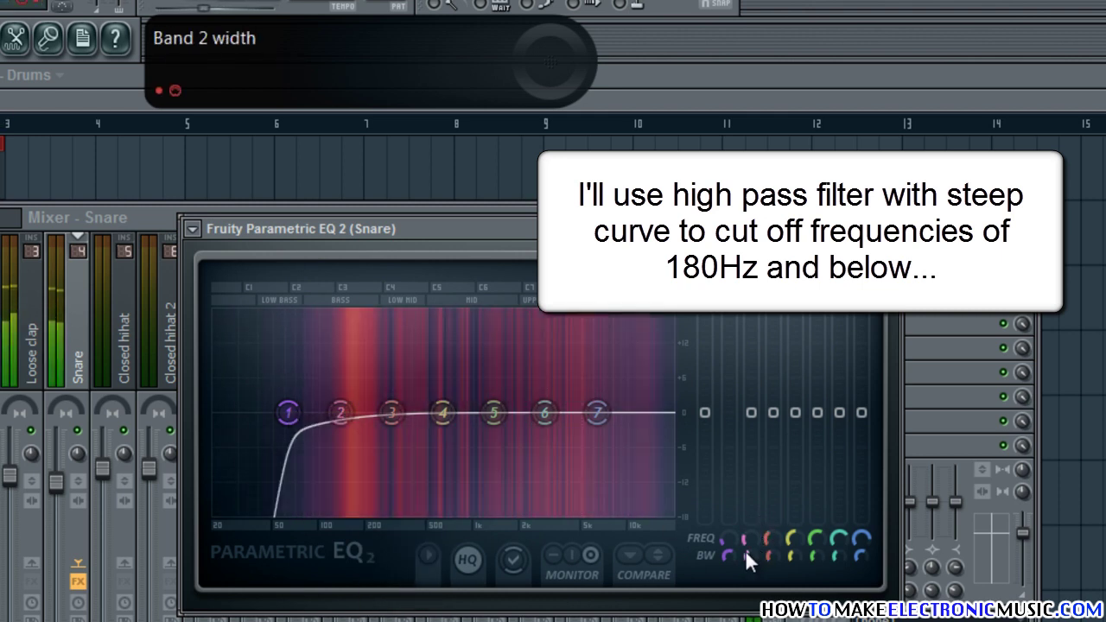
pyautogui.moveTo(721, 529); pyautogui.dragTo(699, 449)
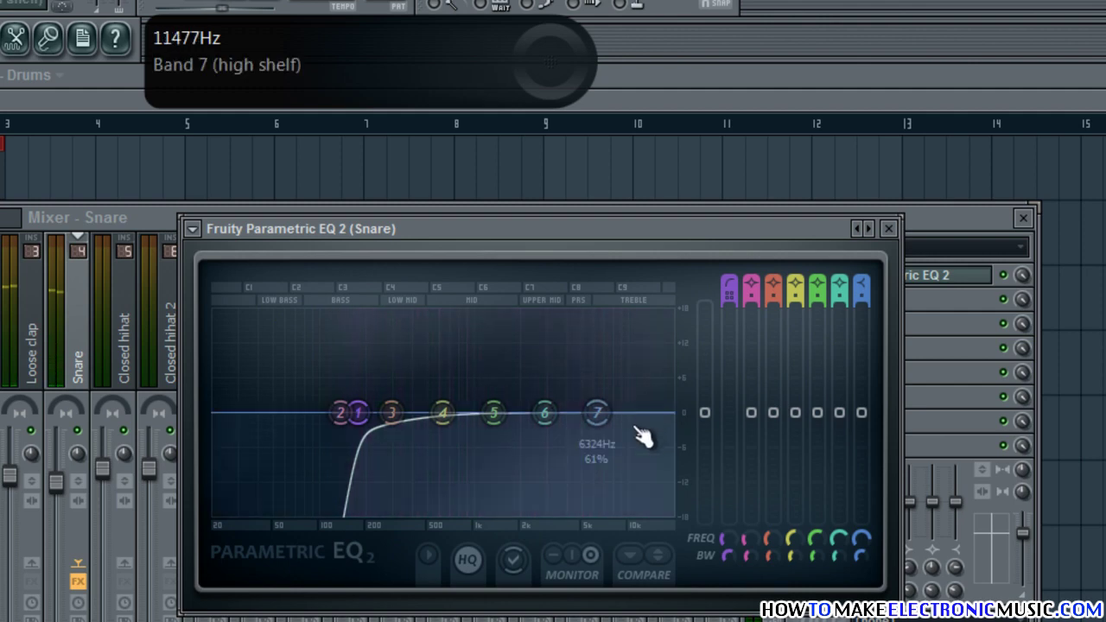
# Step: Boost band 6 of the Snare EQ slightly around 3 kHz, and close the EQ and the mixer
pyautogui.moveTo(850, 415); pyautogui.dragTo(840, 406)
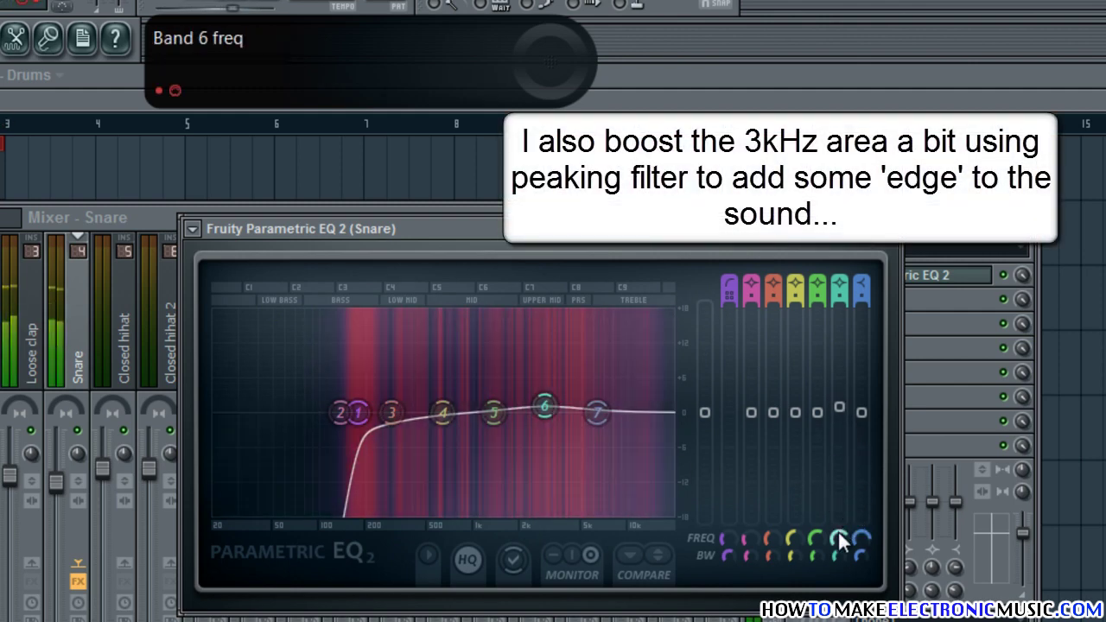
pyautogui.moveTo(837, 530); pyautogui.dragTo(837, 524)
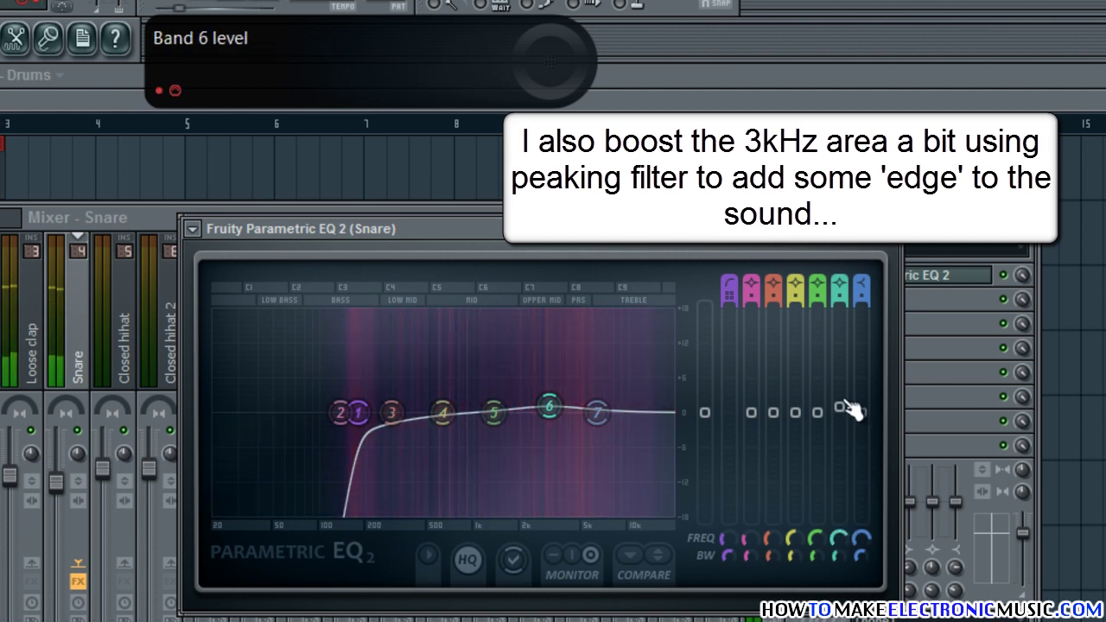
pyautogui.moveTo(850, 413); pyautogui.dragTo(846, 408)
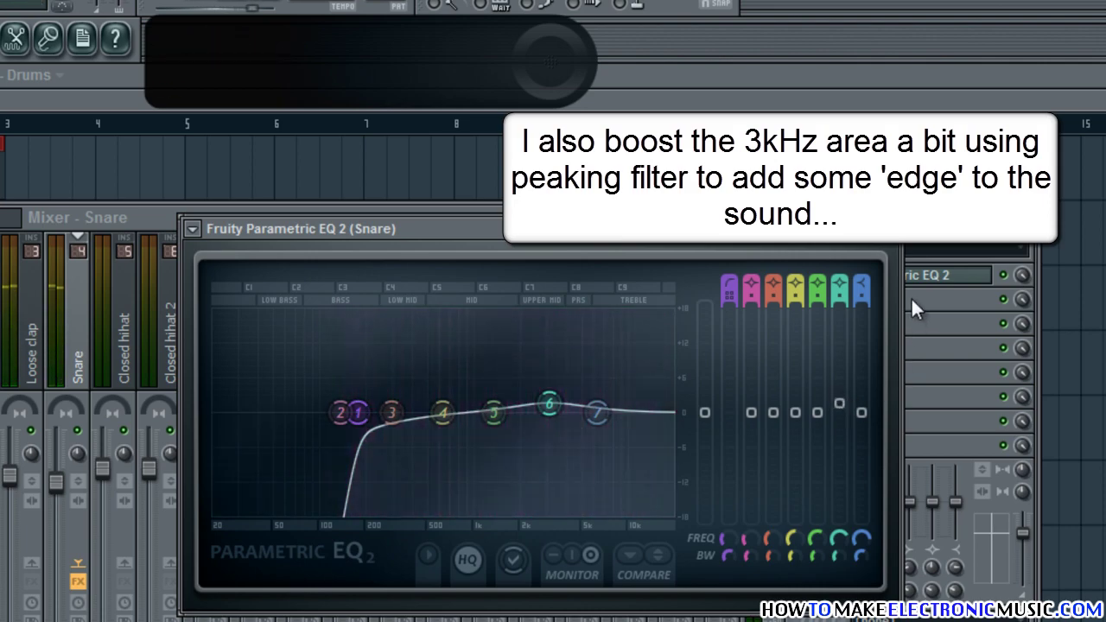
pyautogui.click(893, 230)
pyautogui.click(1023, 218)
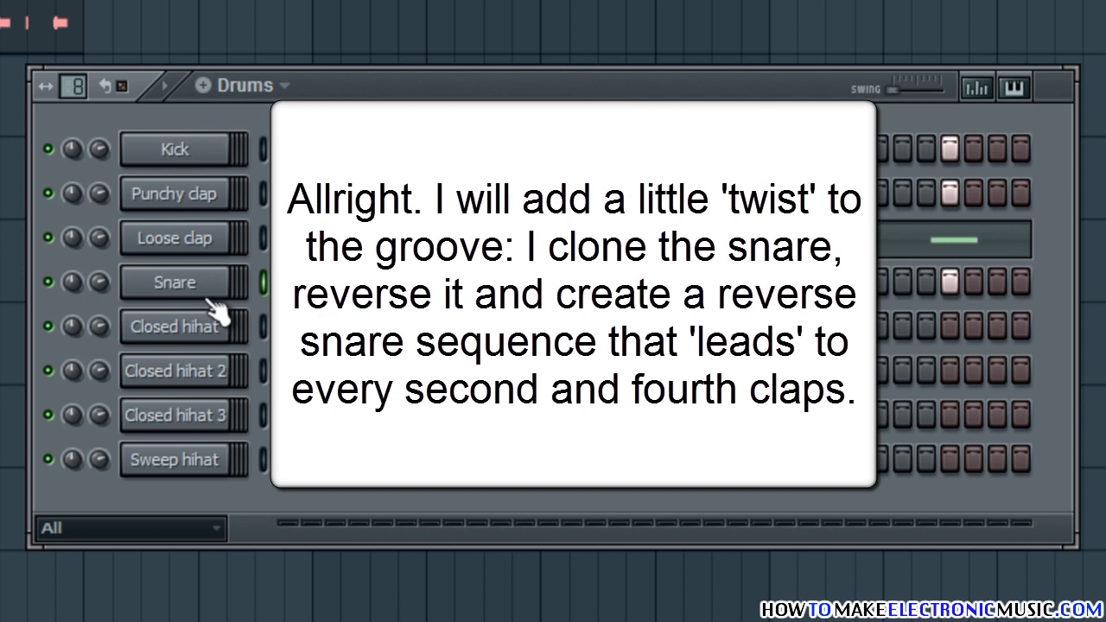
# Step: Clone the Snare channel and reverse the clone's sample
pyautogui.rightClick(210, 293)
pyautogui.click(269, 558)
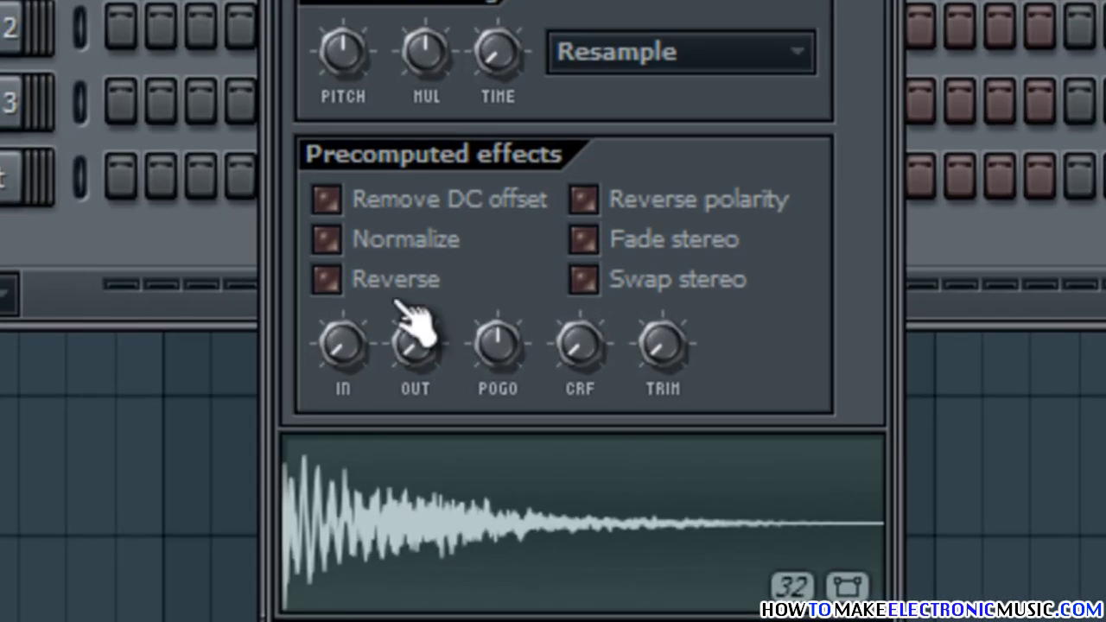
pyautogui.click(386, 486)
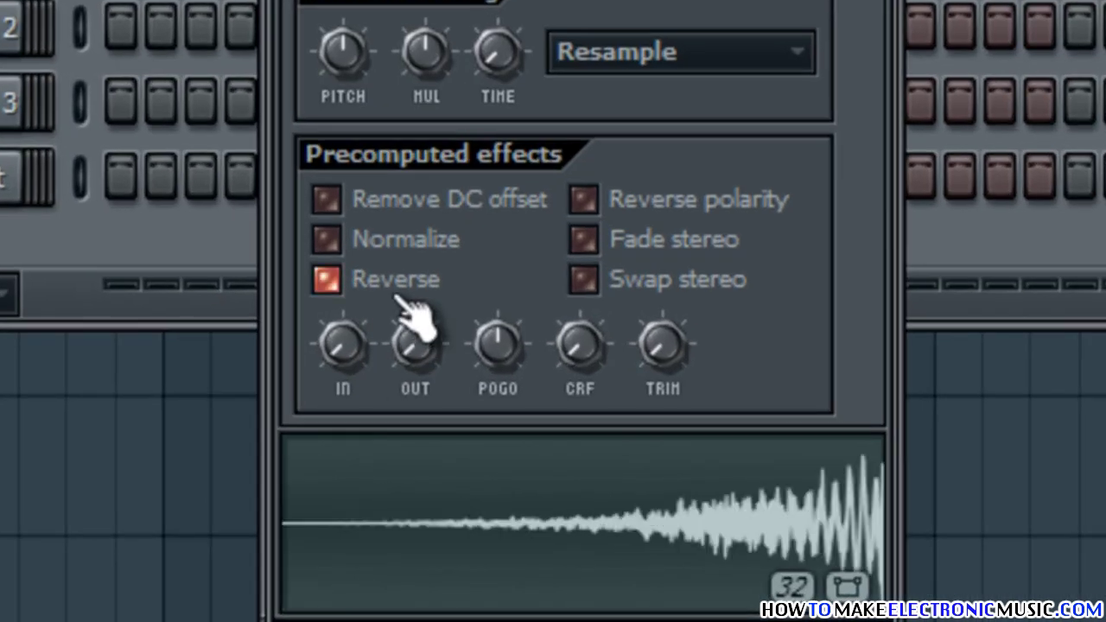
pyautogui.click(716, 264)
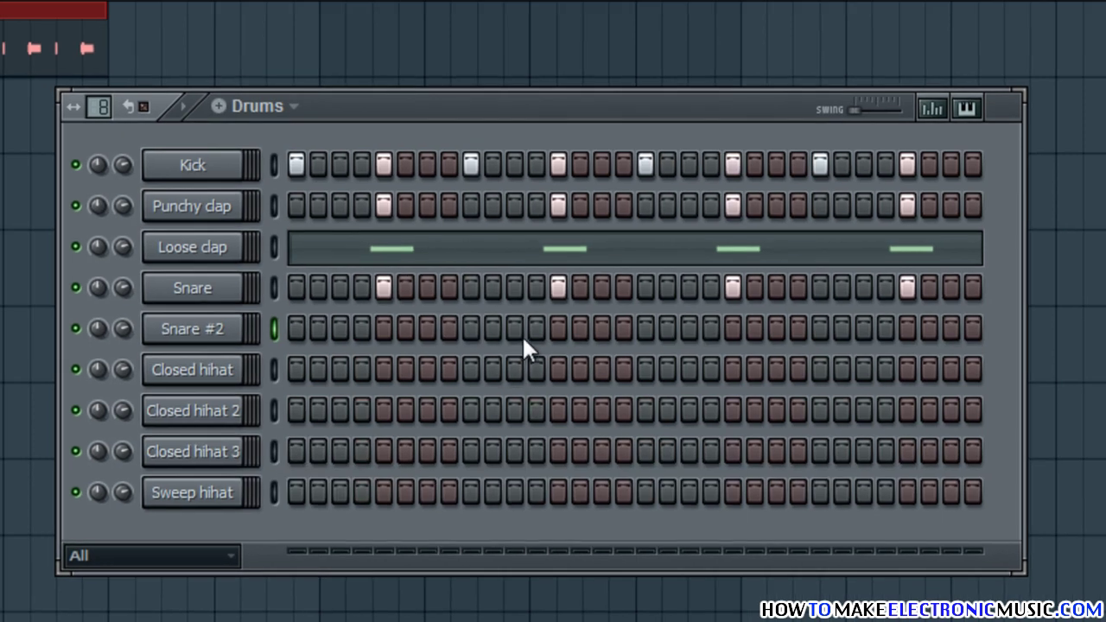
# Step: Place hits on steps 11 and 27 of the cloned snare channel and rename it Snare reverse
pyautogui.click(863, 328)
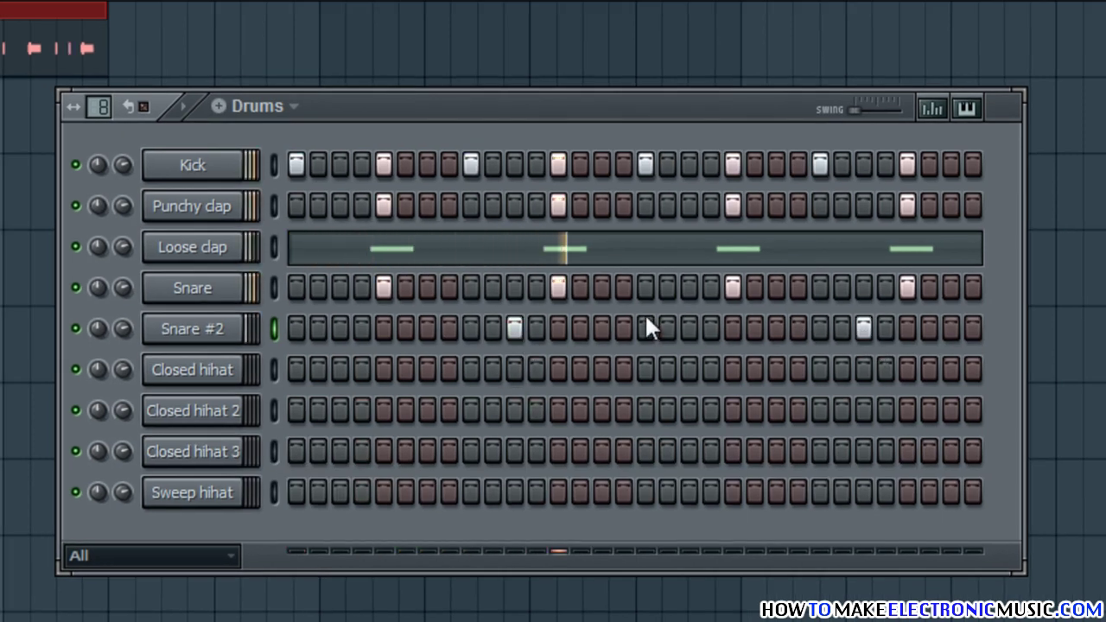
pyautogui.rightClick(239, 339)
pyautogui.click(334, 361)
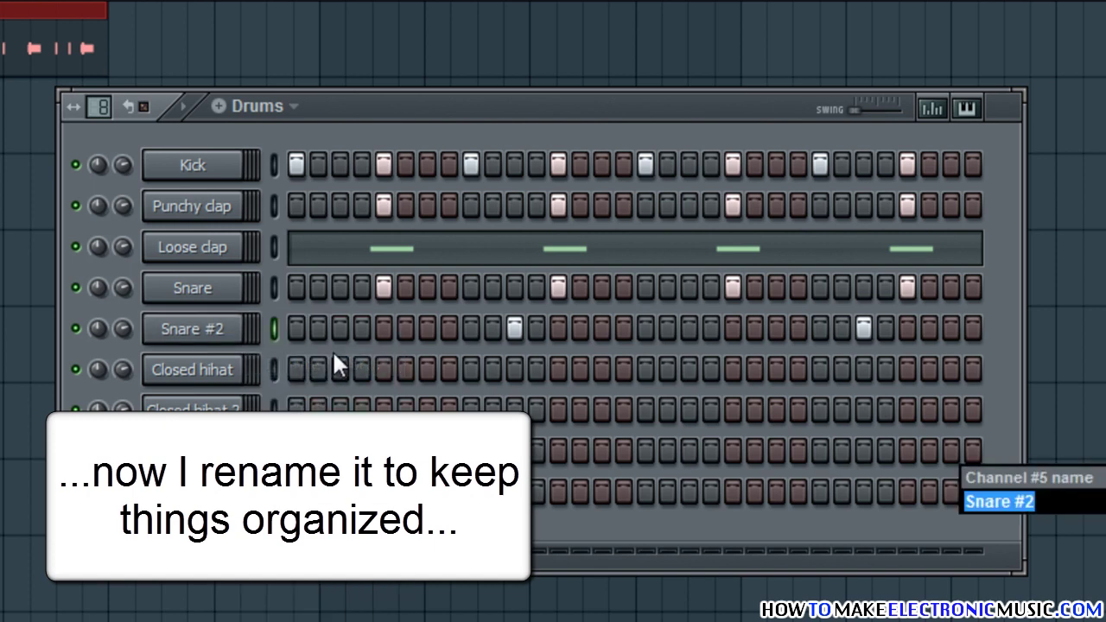
pyautogui.write('Snare reverse')
pyautogui.press('Return')
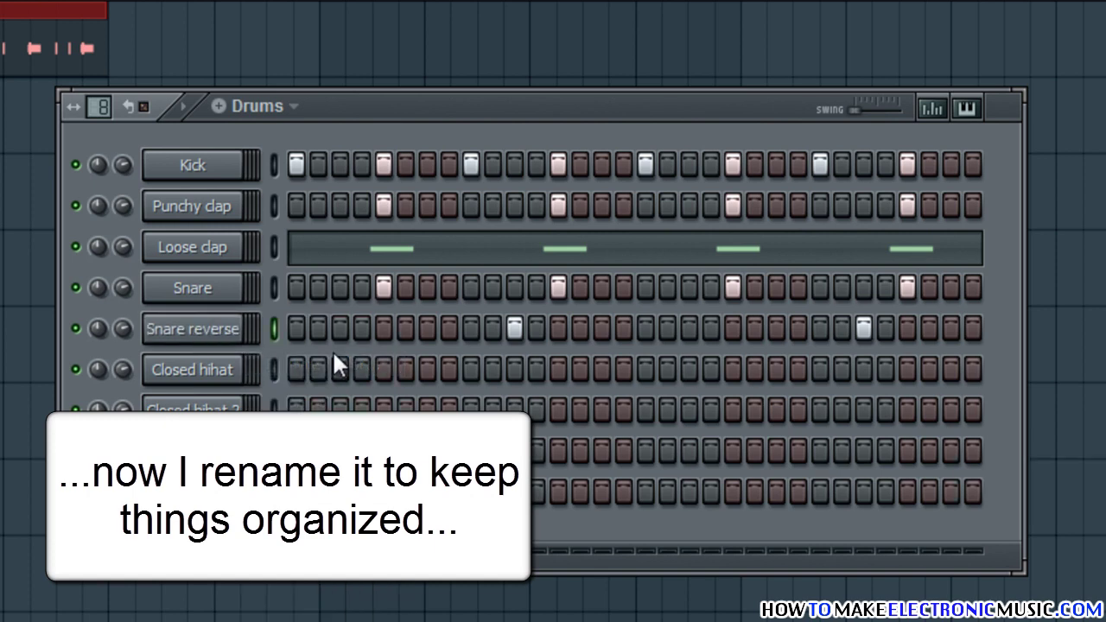
# Step: Assign the Snare reverse channel to a free mixer track and move that track directly after the Snare track
pyautogui.click(187, 342)
pyautogui.click(390, 10)
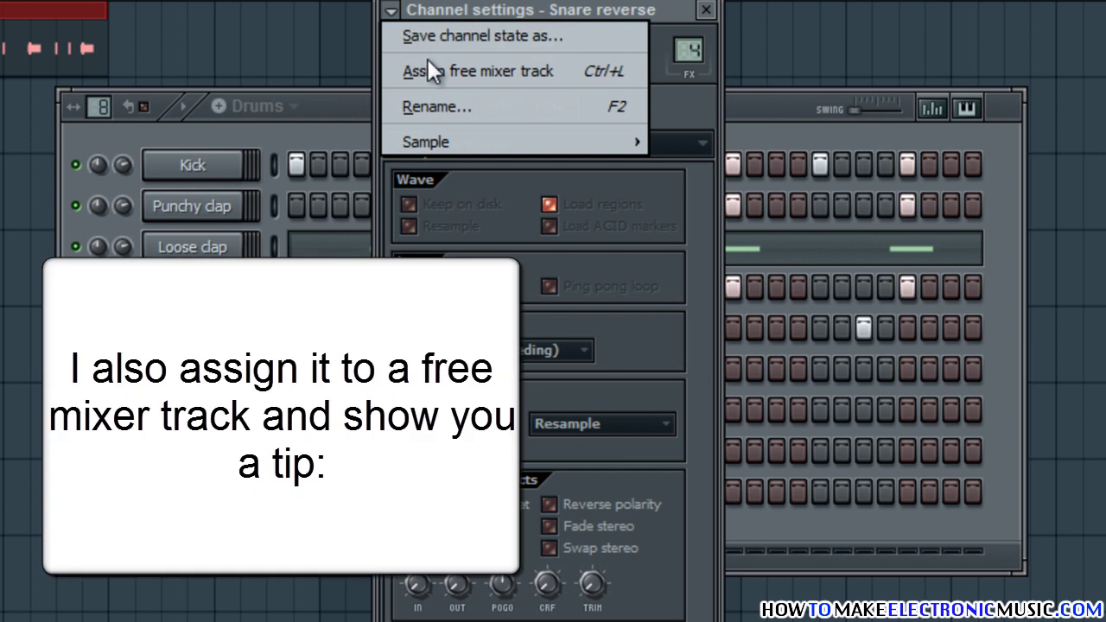
pyautogui.click(428, 62)
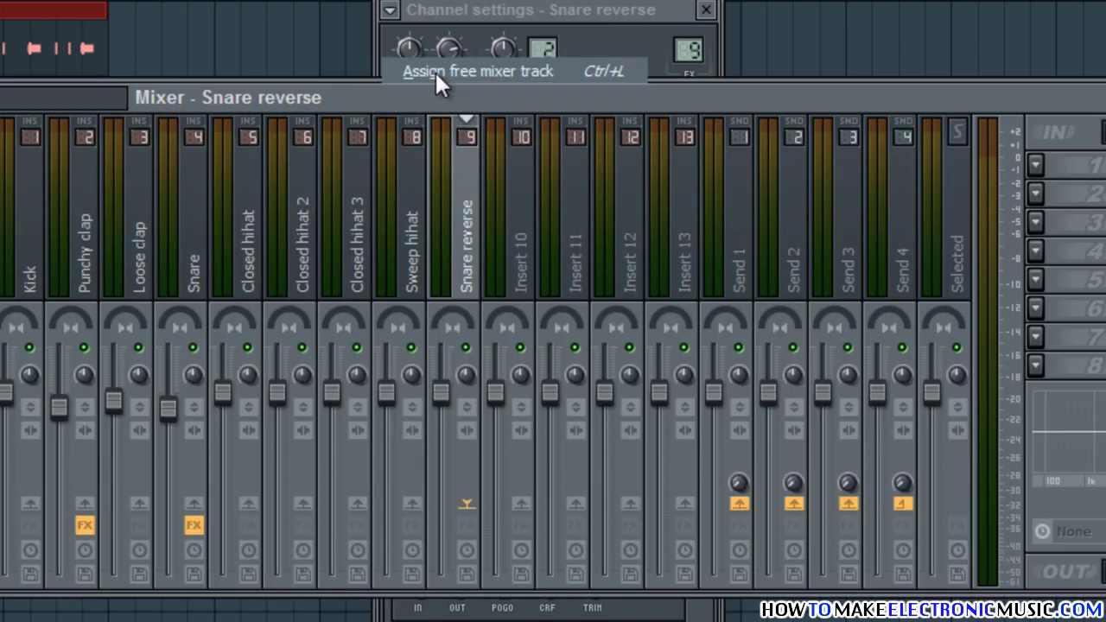
pyautogui.hotkey('alt', 'Left')
pyautogui.hotkey('alt', 'Left')
pyautogui.hotkey('alt', 'Left')
pyautogui.hotkey('alt', 'Left')
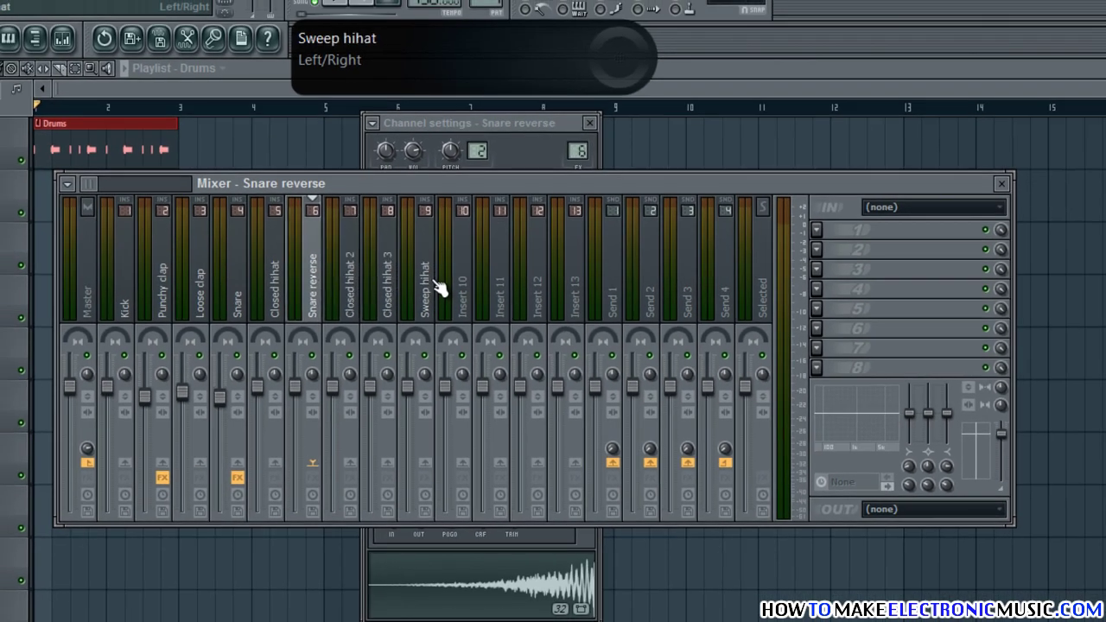
# Step: Copy the Snare track's Fruity Parametric EQ 2 preset to the Snare reverse track and lower that track's volume to about 92%
pyautogui.click(245, 295)
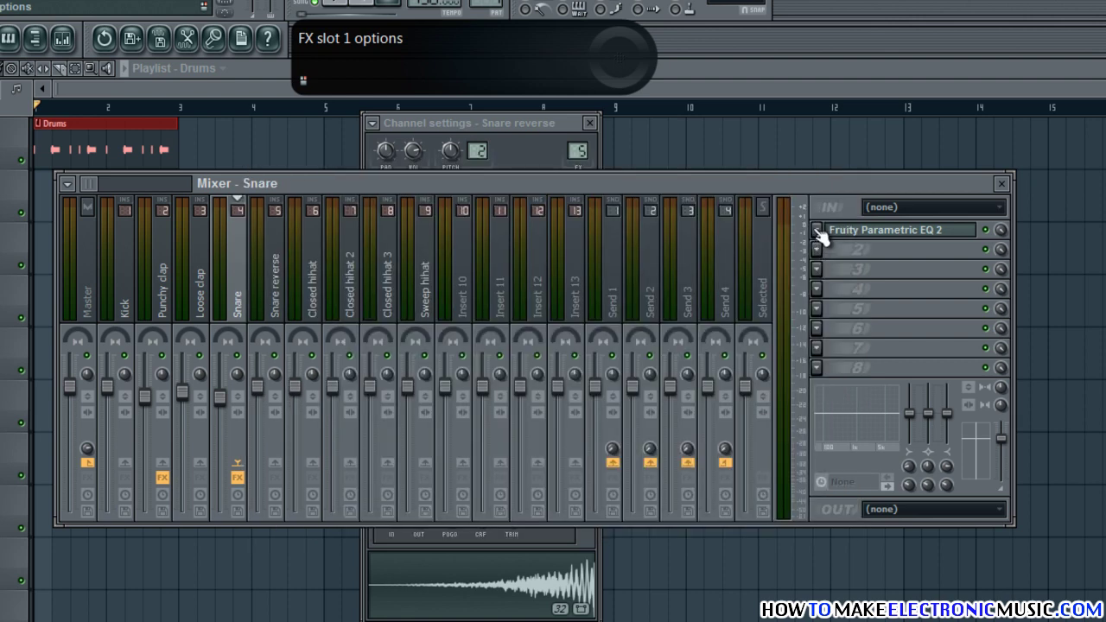
pyautogui.click(817, 229)
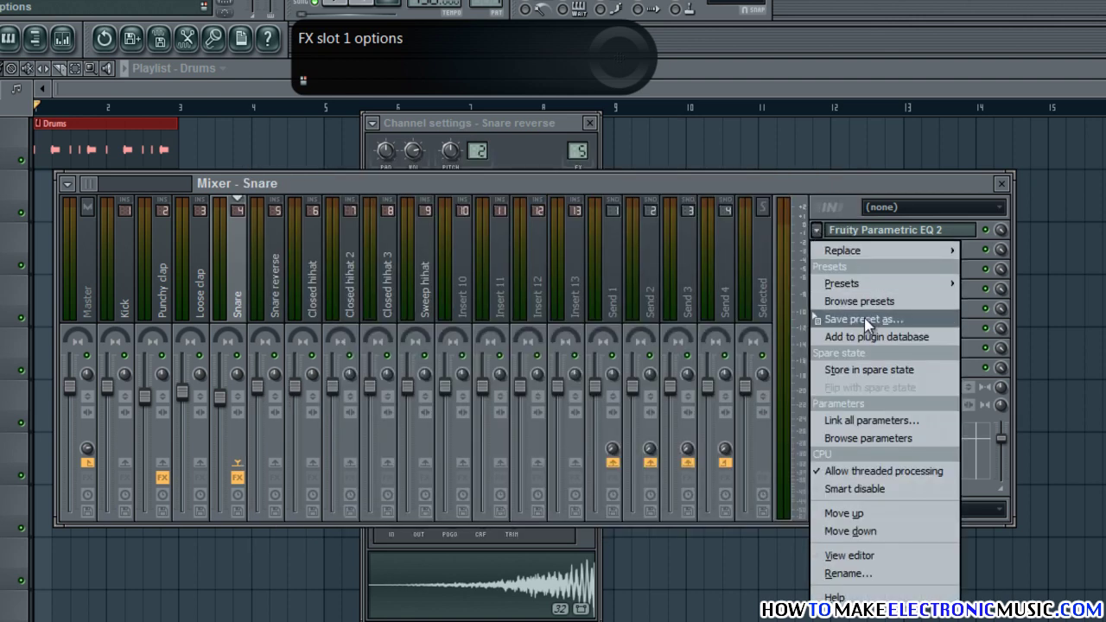
pyautogui.moveTo(829, 316); pyautogui.dragTo(285, 308)
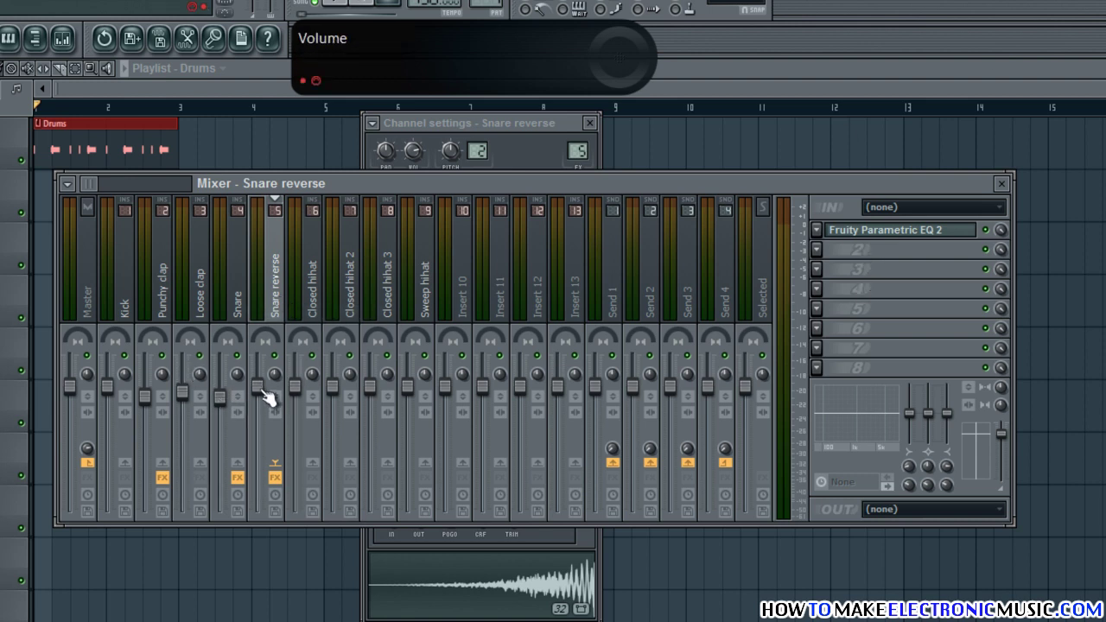
pyautogui.moveTo(262, 390); pyautogui.dragTo(271, 477)
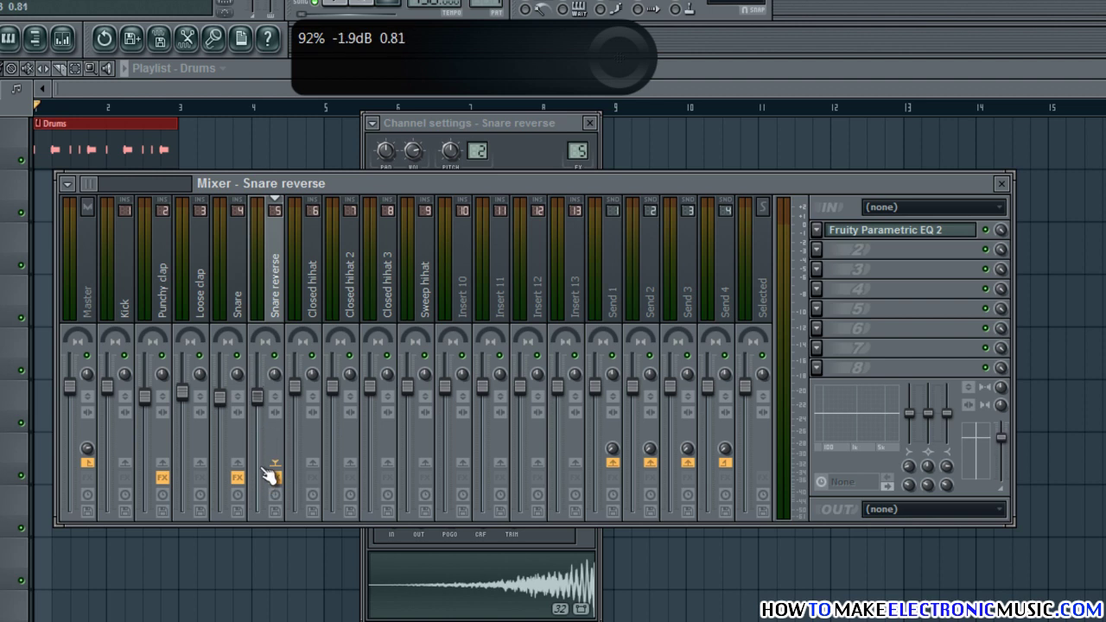
# Step: Check the copied EQ curve on the Snare reverse track during playback, and close the EQ, mixer and channel settings
pyautogui.click(894, 233)
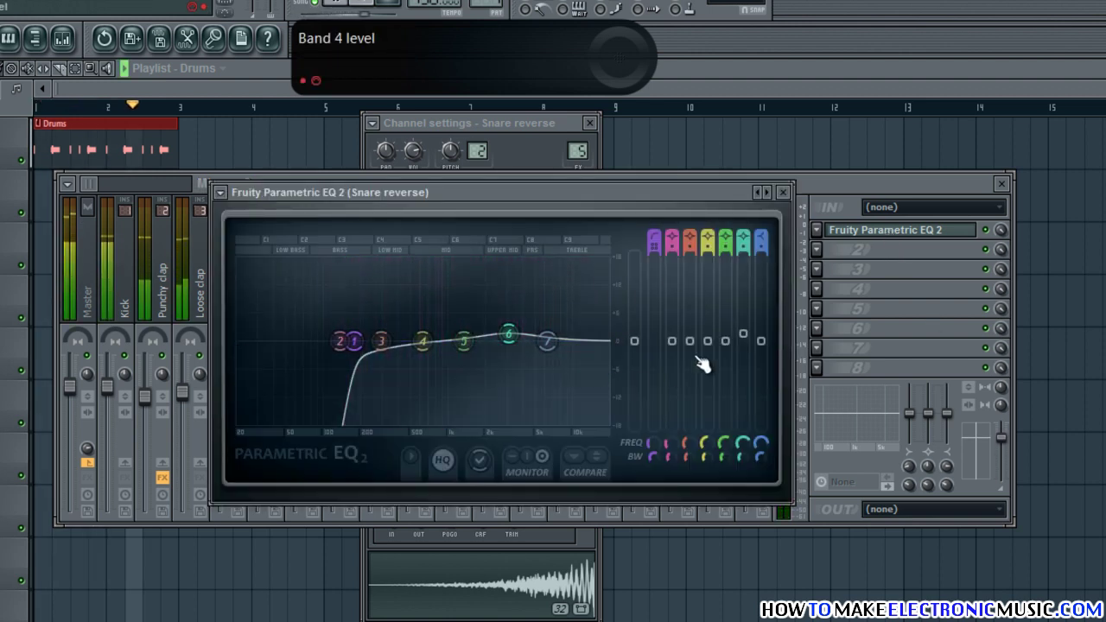
pyautogui.click(783, 192)
pyautogui.click(1001, 183)
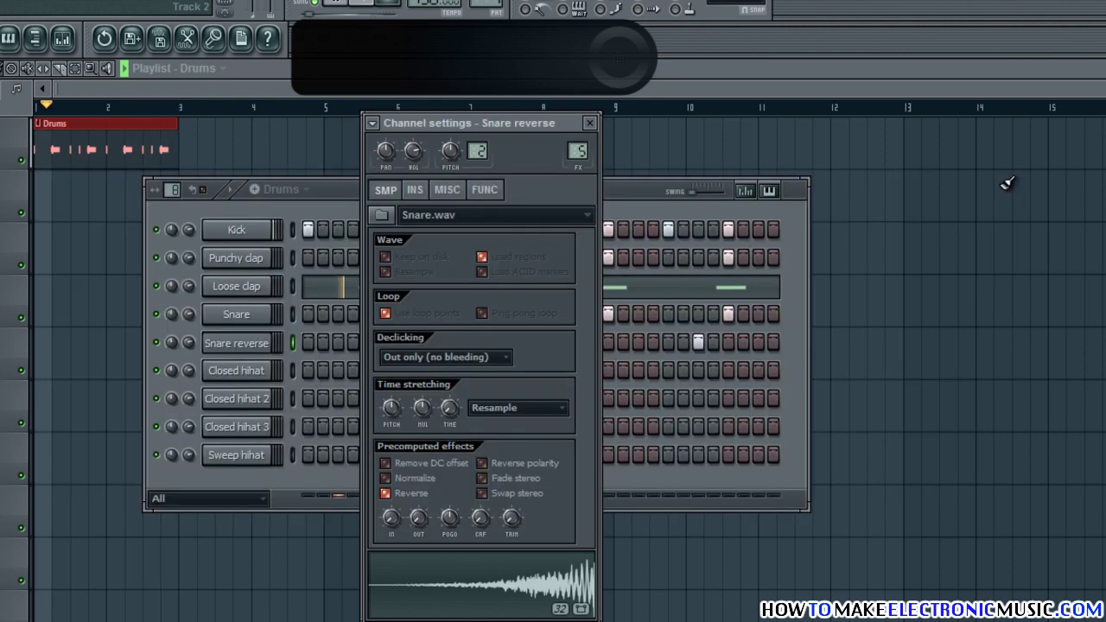
pyautogui.click(590, 121)
pyautogui.press('space')
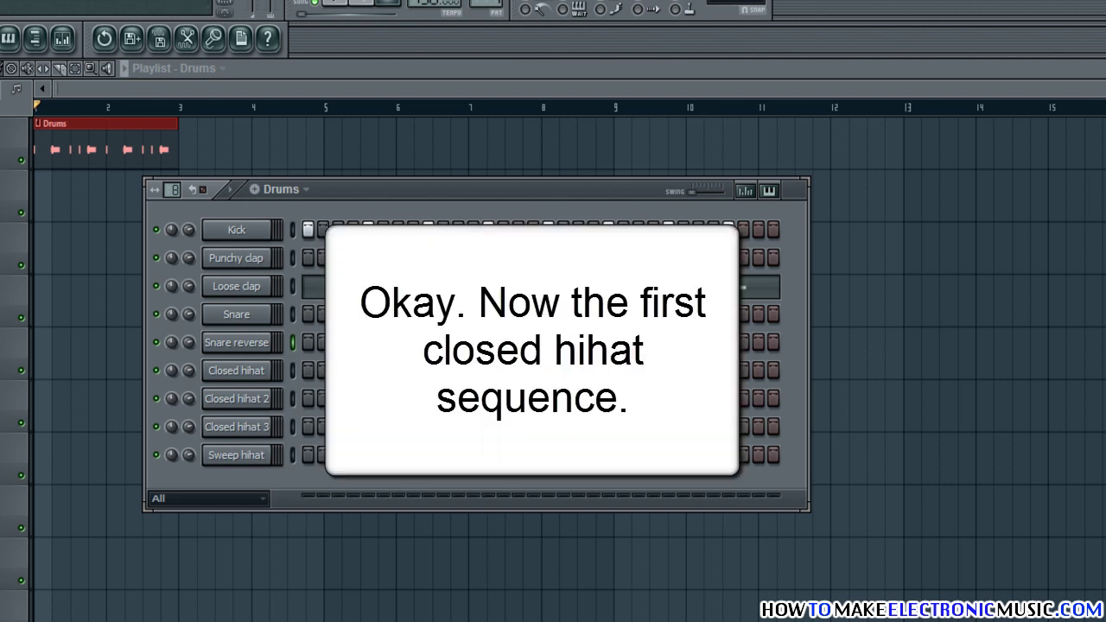
# Step: Place Closed hihat hits on off-beat steps including 3 and 11, and lower its mixer track's volume slightly during playback
pyautogui.click(339, 371)
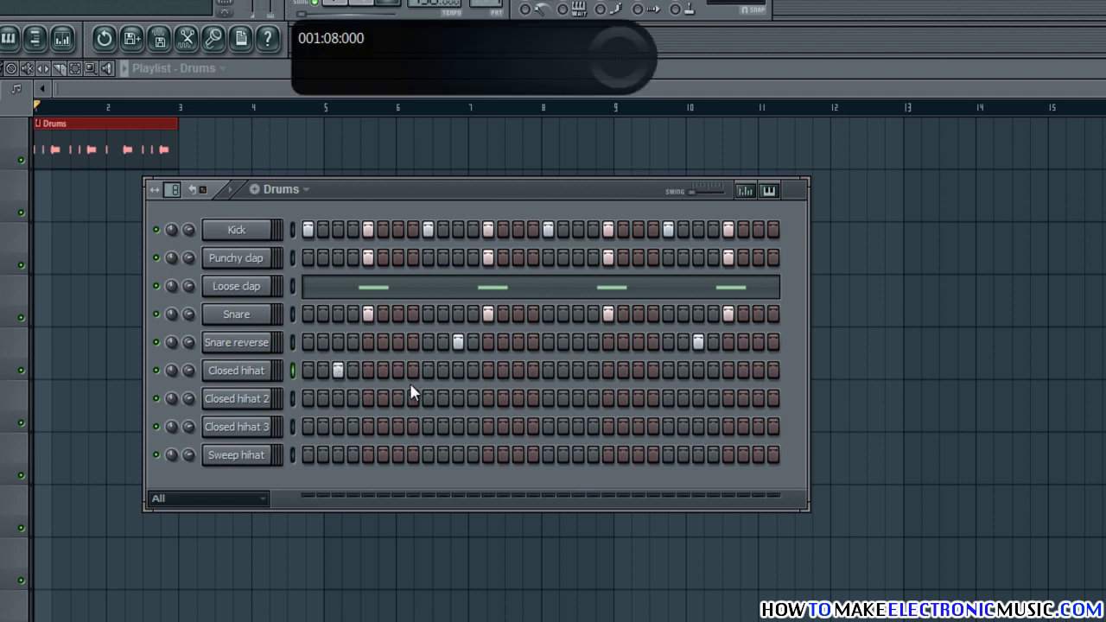
pyautogui.click(457, 371)
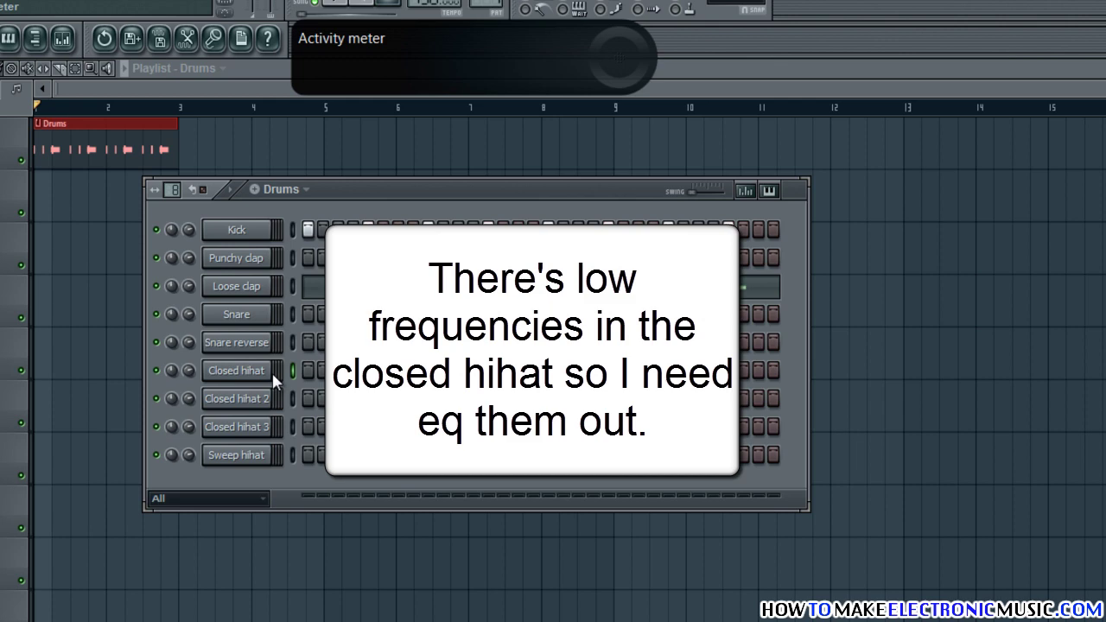
pyautogui.press('F9')
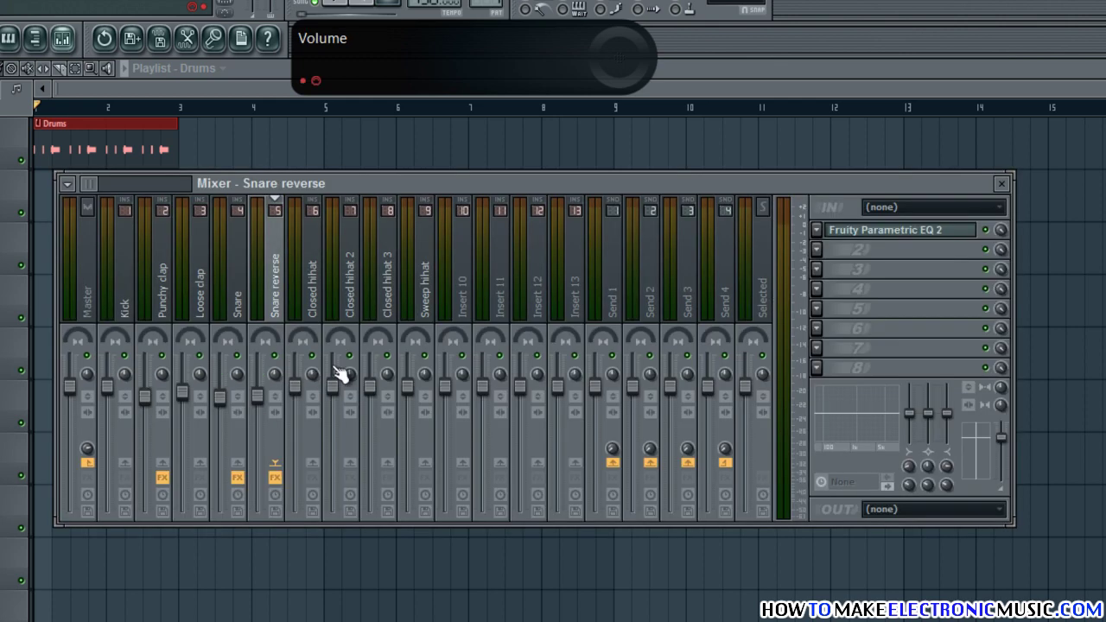
pyautogui.click(313, 313)
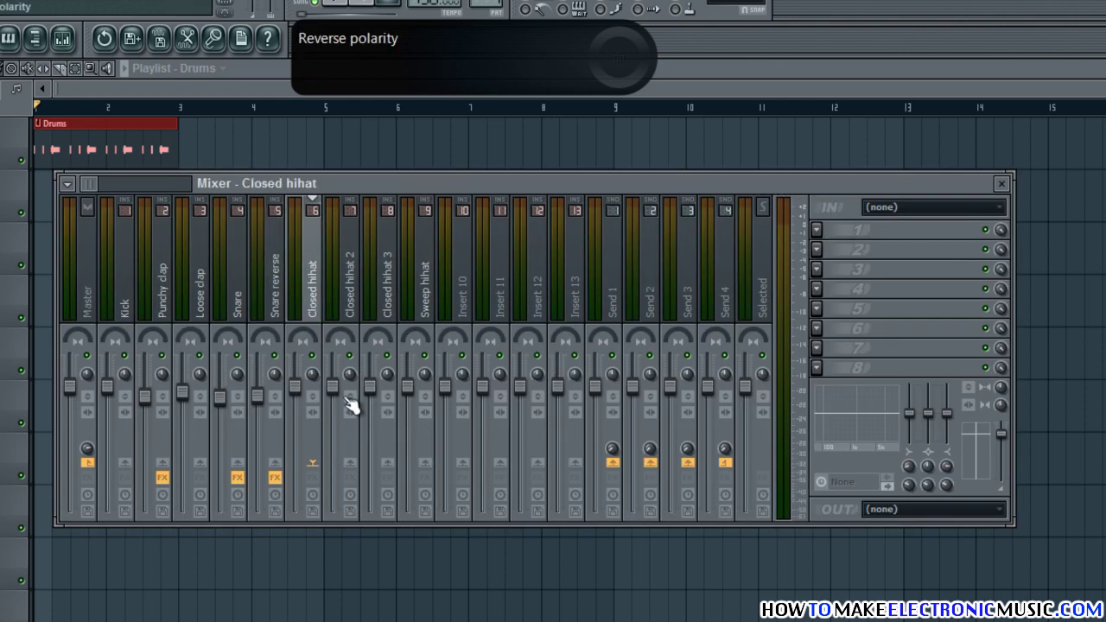
pyautogui.press('space')
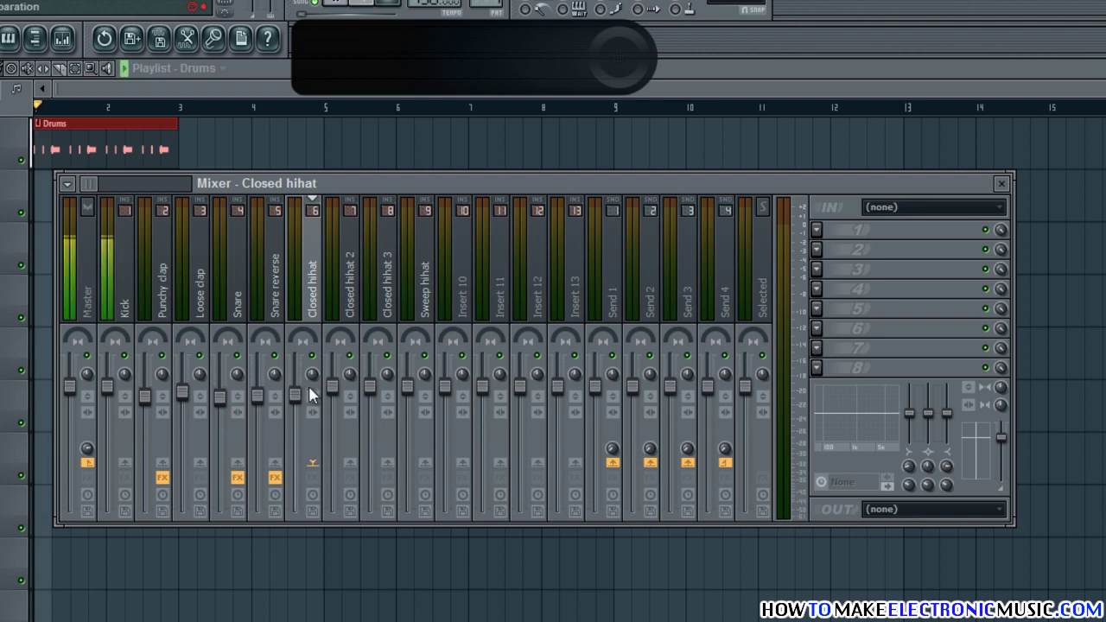
# Step: Load Fruity Parametric EQ 2 on the Closed hihat mixer track and bring its window fully into view
pyautogui.click(817, 229)
pyautogui.click(1012, 620)
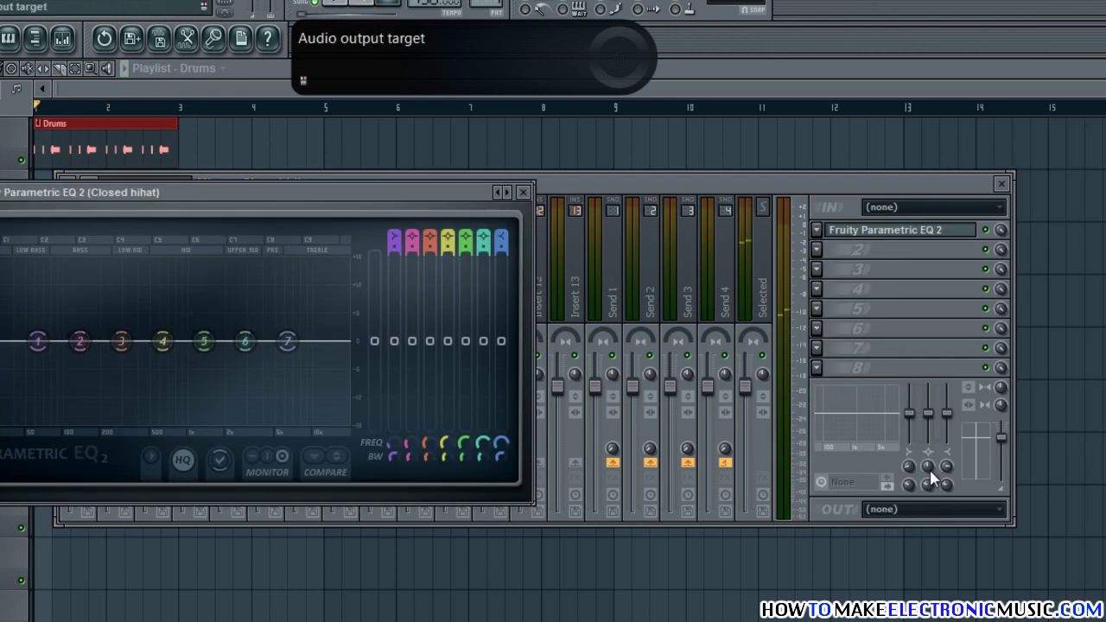
pyautogui.moveTo(437, 193); pyautogui.dragTo(698, 194)
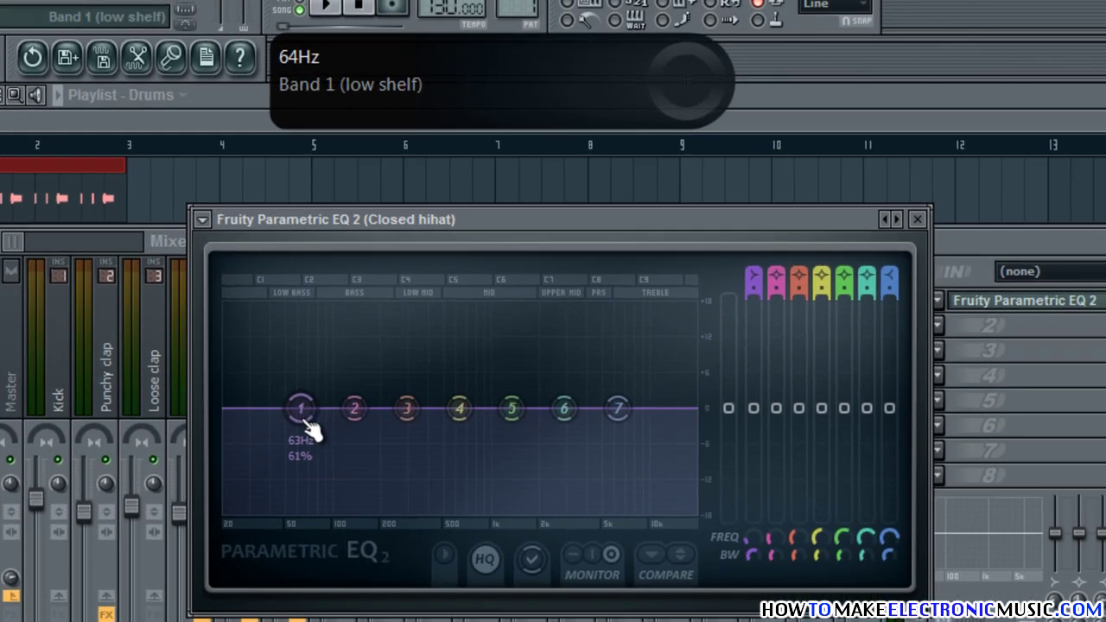
# Step: Make EQ band 1 a high pass filter, raise its cutoff to between bands 3 and 4 during playback, and close the EQ and mixer
pyautogui.press('space')
pyautogui.rightClick(302, 411)
pyautogui.moveTo(346, 475)
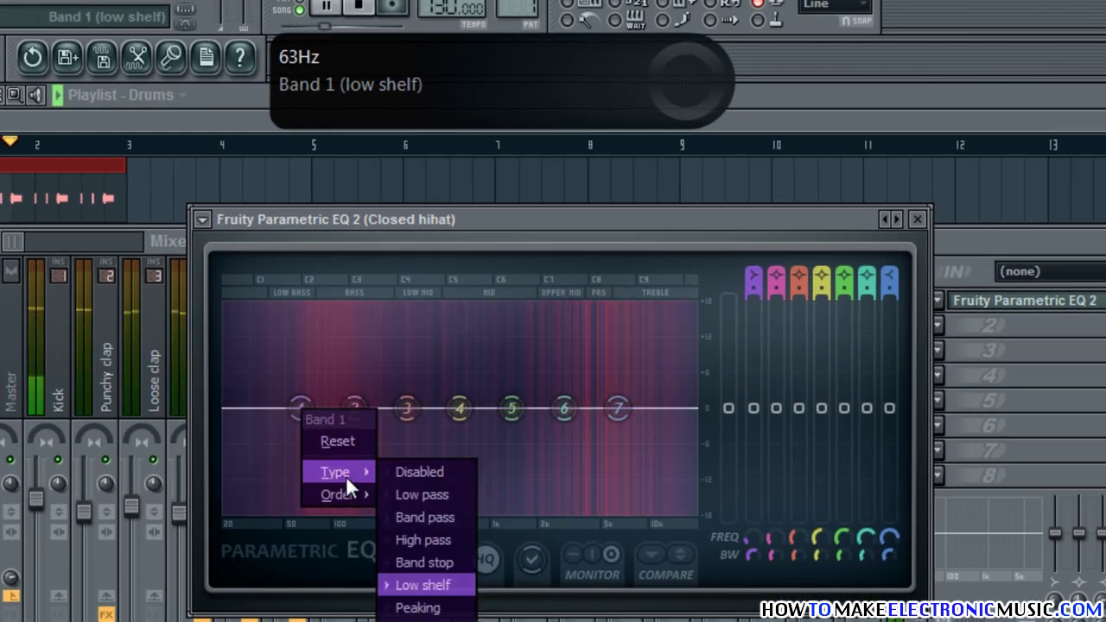
pyautogui.click(428, 539)
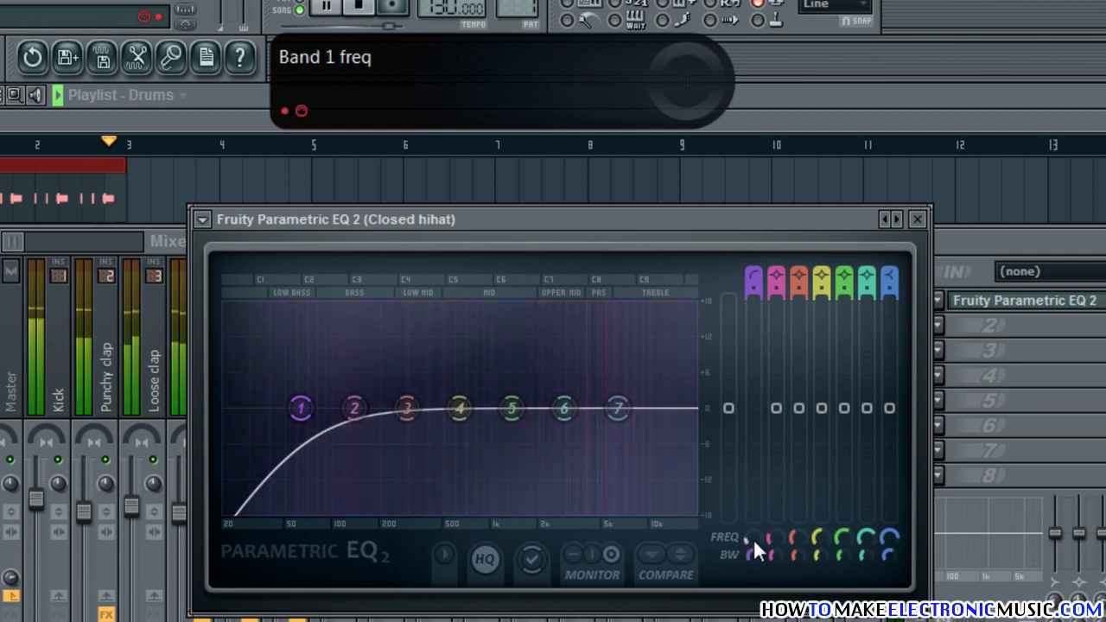
pyautogui.moveTo(747, 538); pyautogui.dragTo(713, 364)
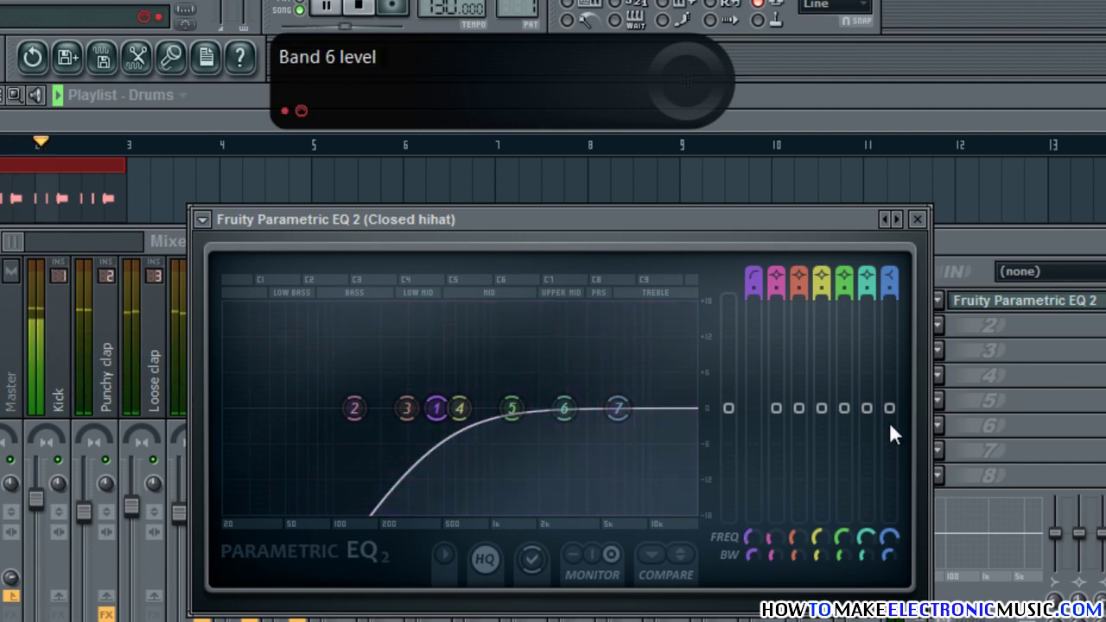
pyautogui.click(919, 221)
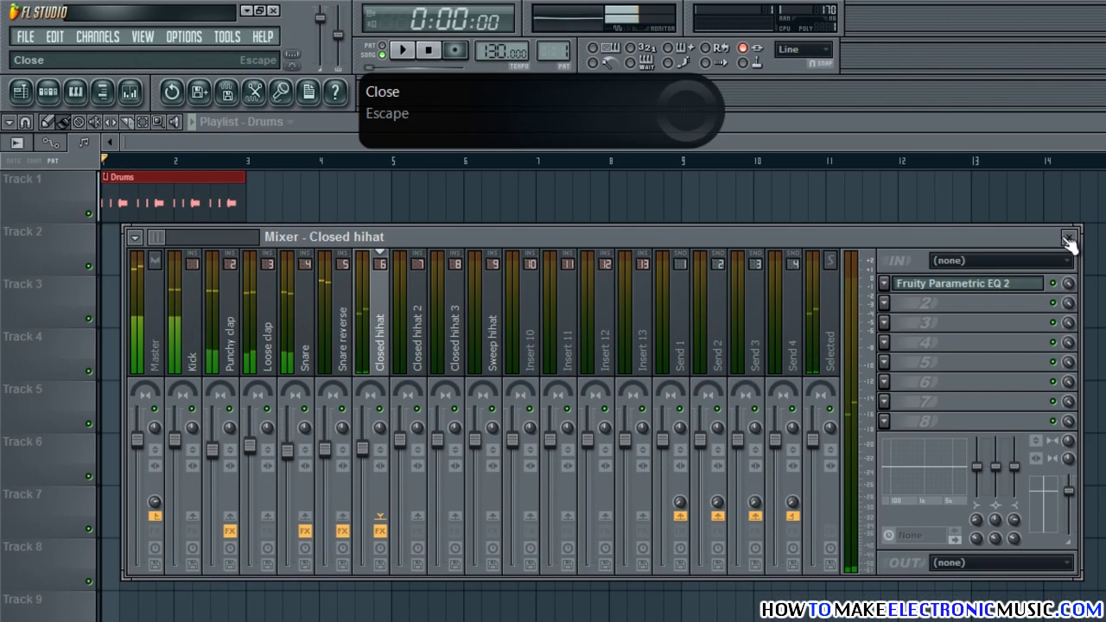
pyautogui.click(1068, 238)
# Step: Place Closed hihat 2 hits on steps 7, 15, 23 and 31, and lower its mixer track's volume slightly during playback
pyautogui.moveTo(649, 246); pyautogui.dragTo(653, 248)
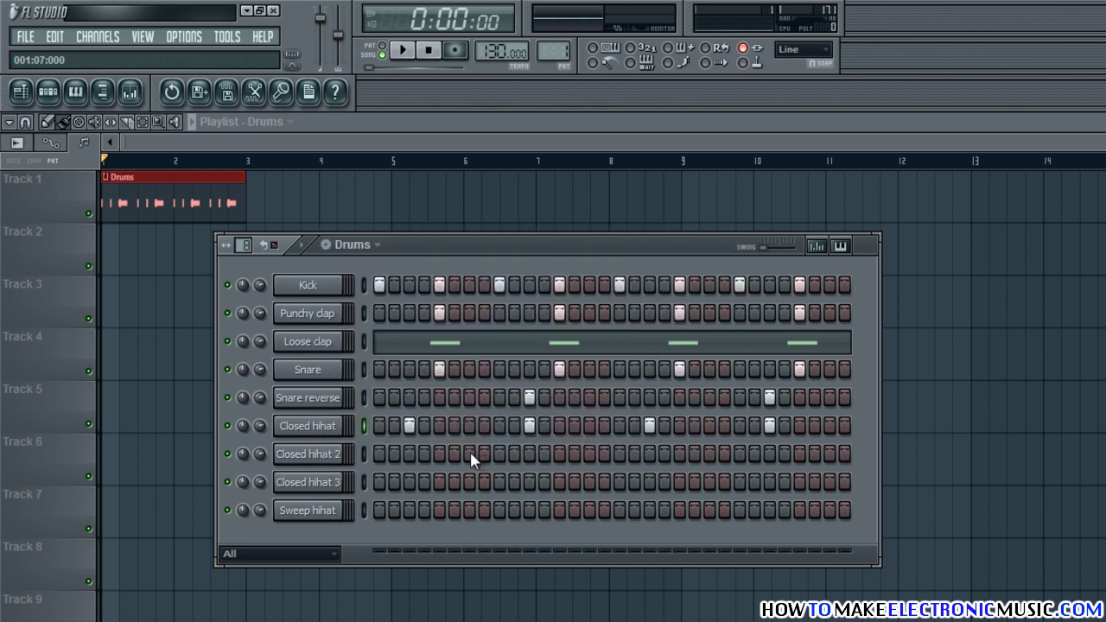
pyautogui.click(469, 454)
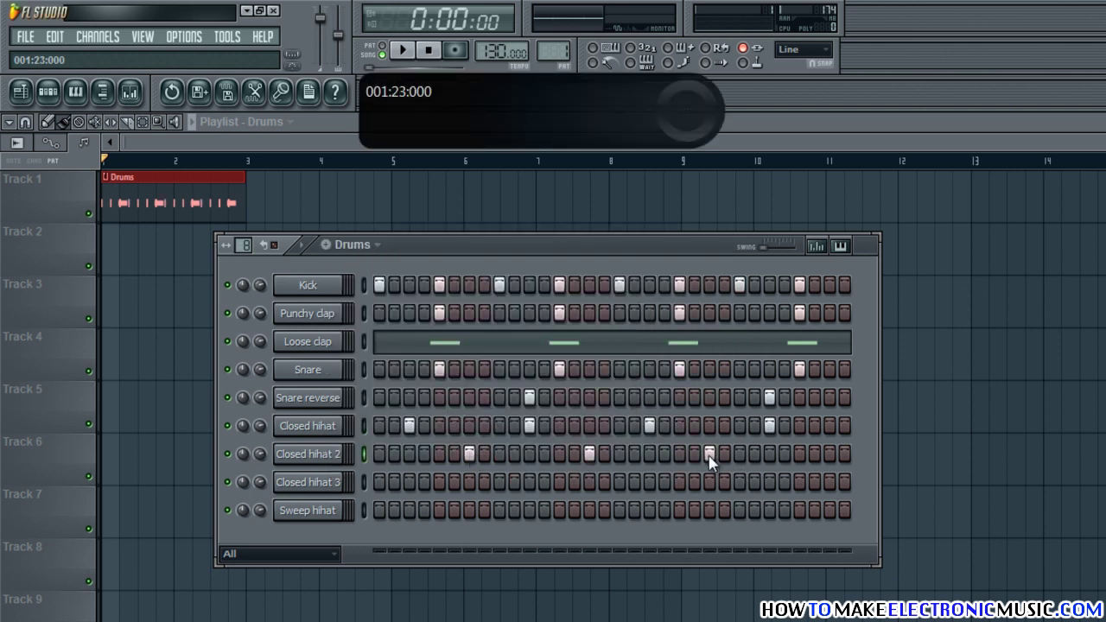
pyautogui.press('space')
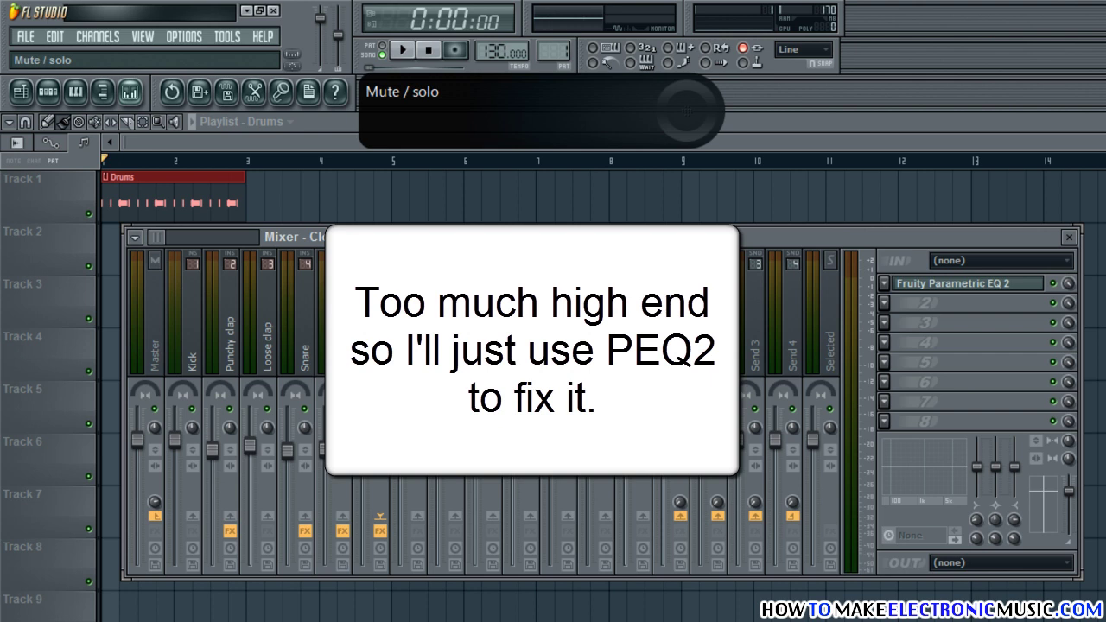
pyautogui.click(424, 353)
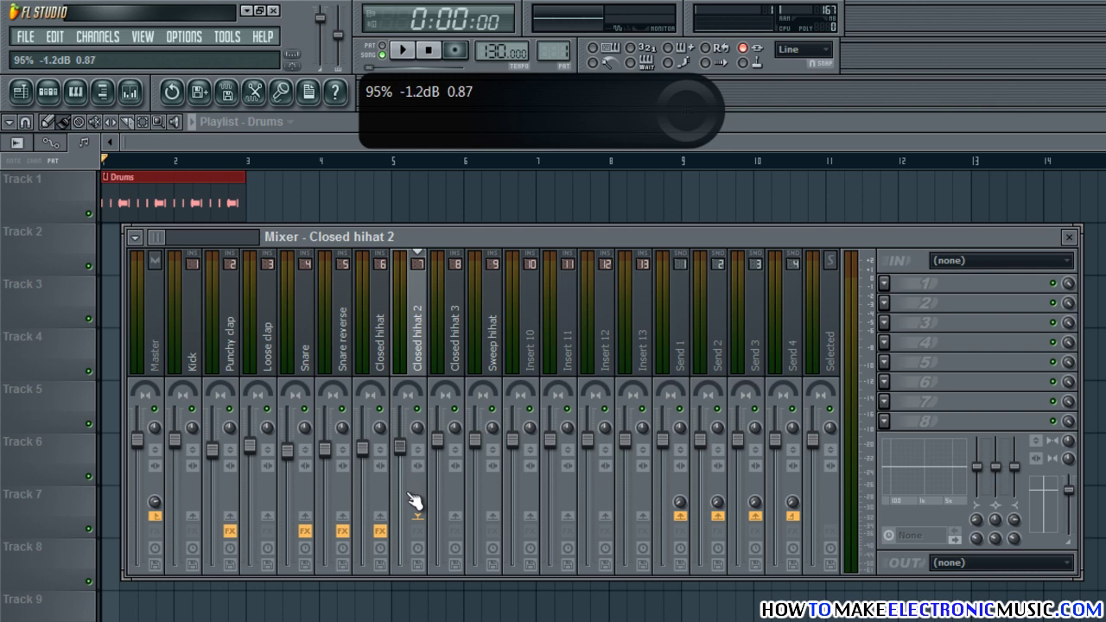
pyautogui.press('space')
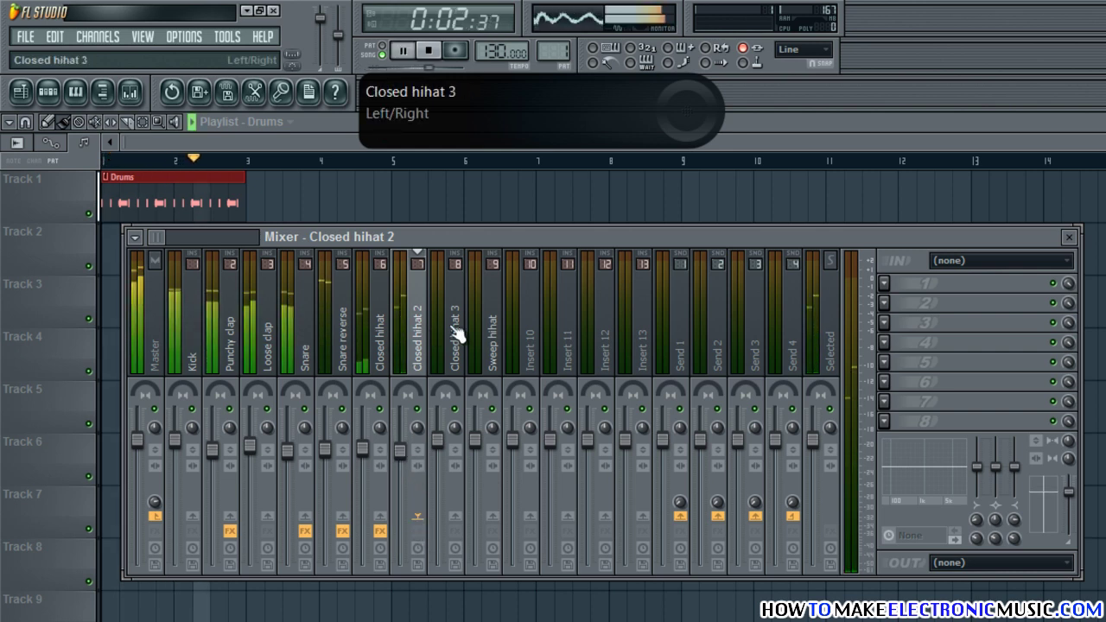
pyautogui.press('space')
# Step: Load Fruity Parametric EQ 2 on the Closed hihat 2 mixer track and bring its window fully into view
pyautogui.click(883, 283)
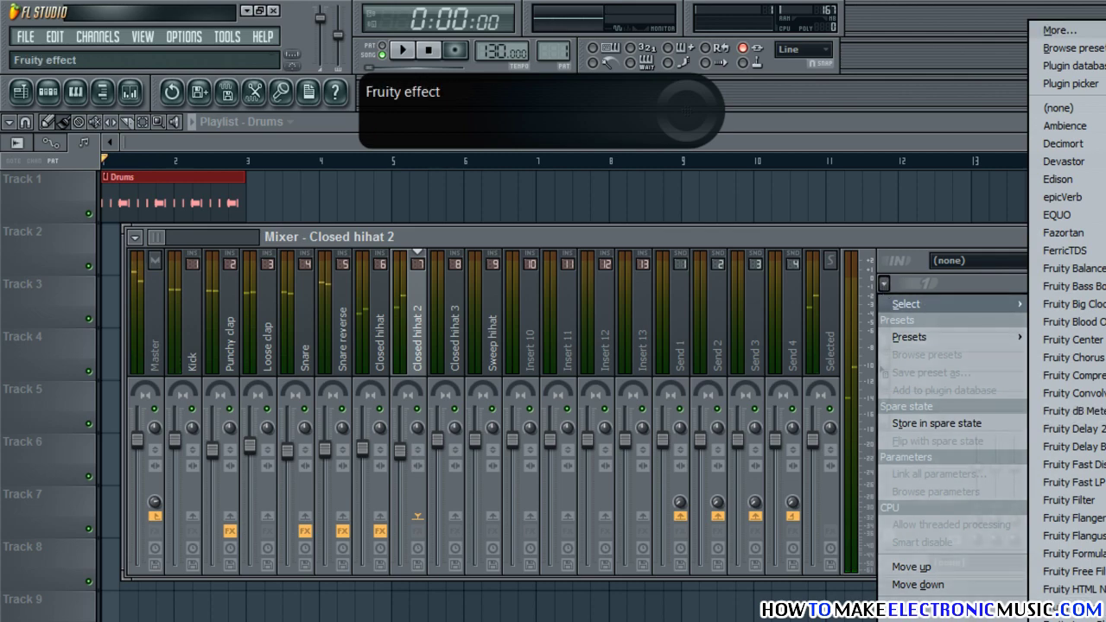
pyautogui.click(1058, 618)
pyautogui.moveTo(440, 246); pyautogui.dragTo(745, 209)
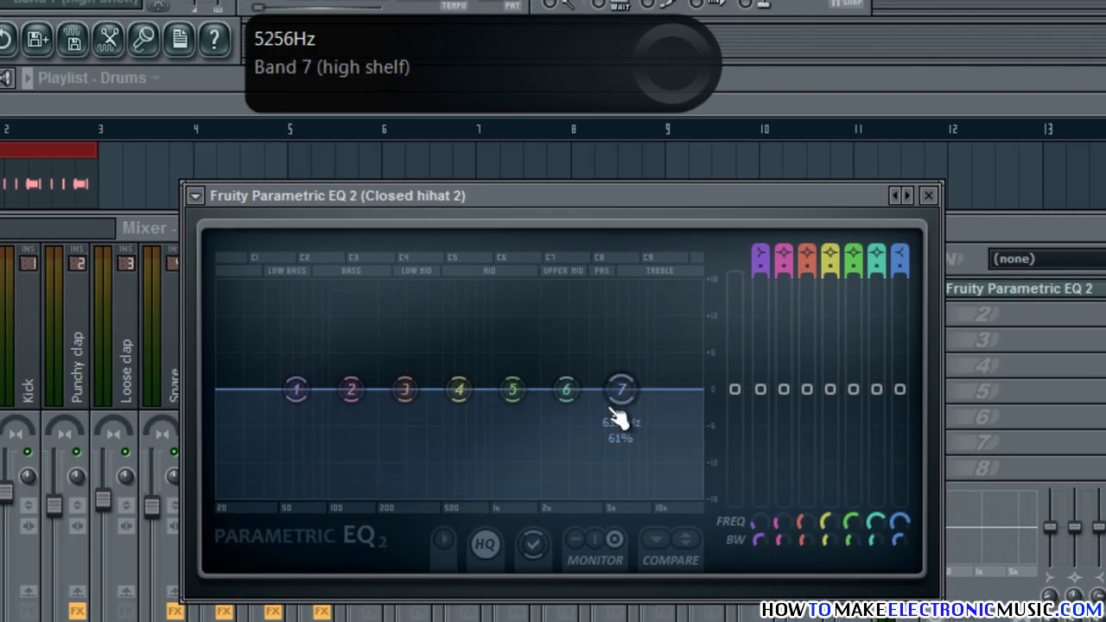
# Step: Change band 7 of the Closed hihat 2 EQ to a low pass filter and narrow its bandwidth to about 51%
pyautogui.rightClick(659, 358)
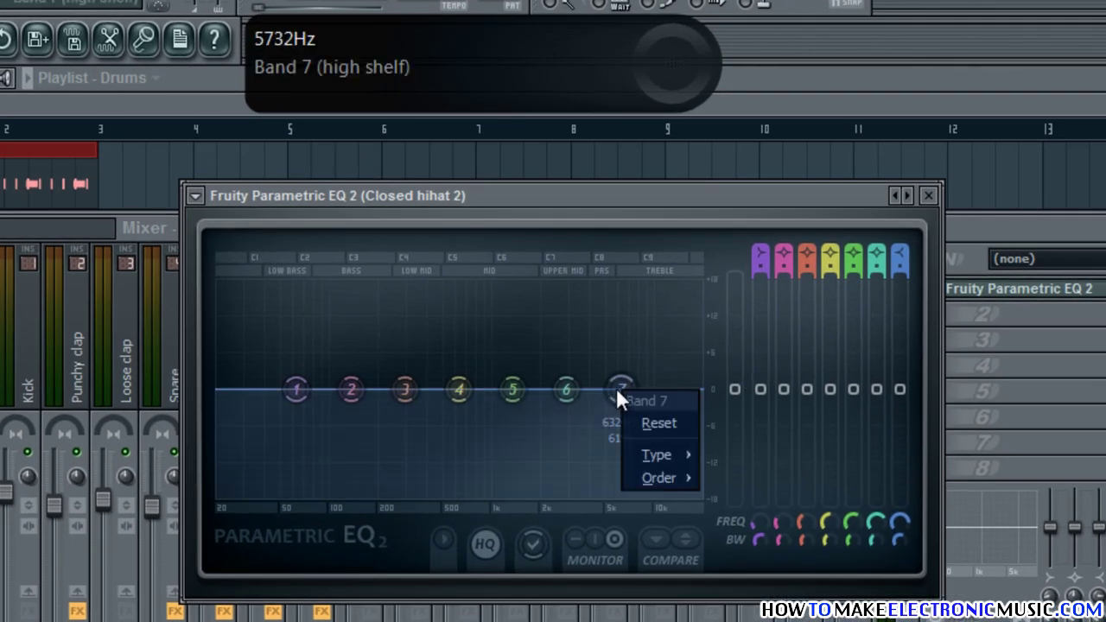
pyautogui.moveTo(679, 453)
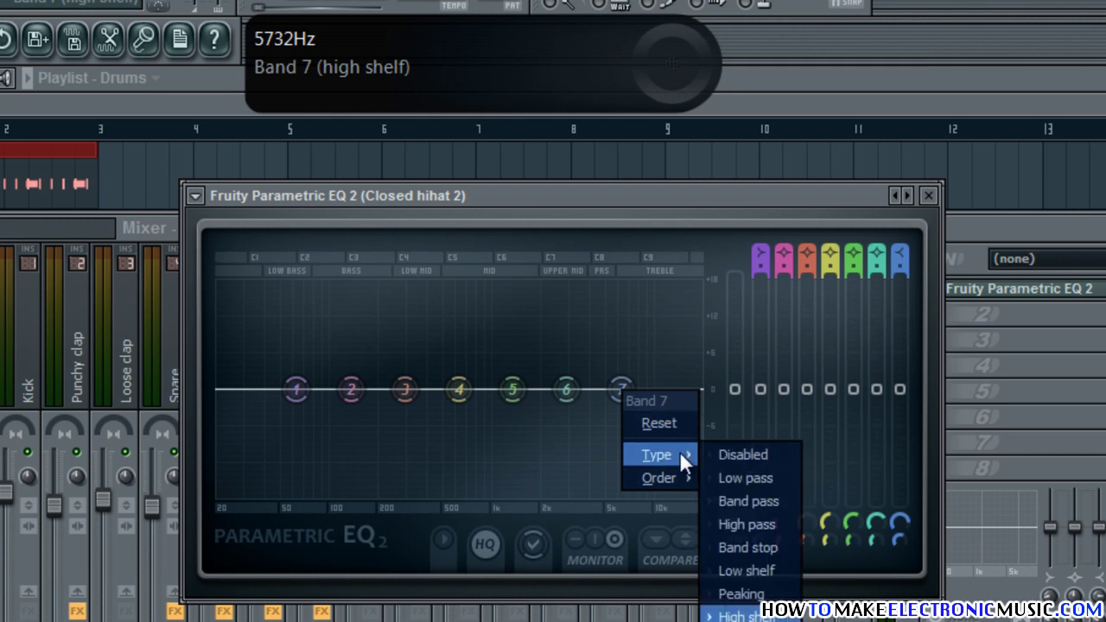
pyautogui.click(775, 480)
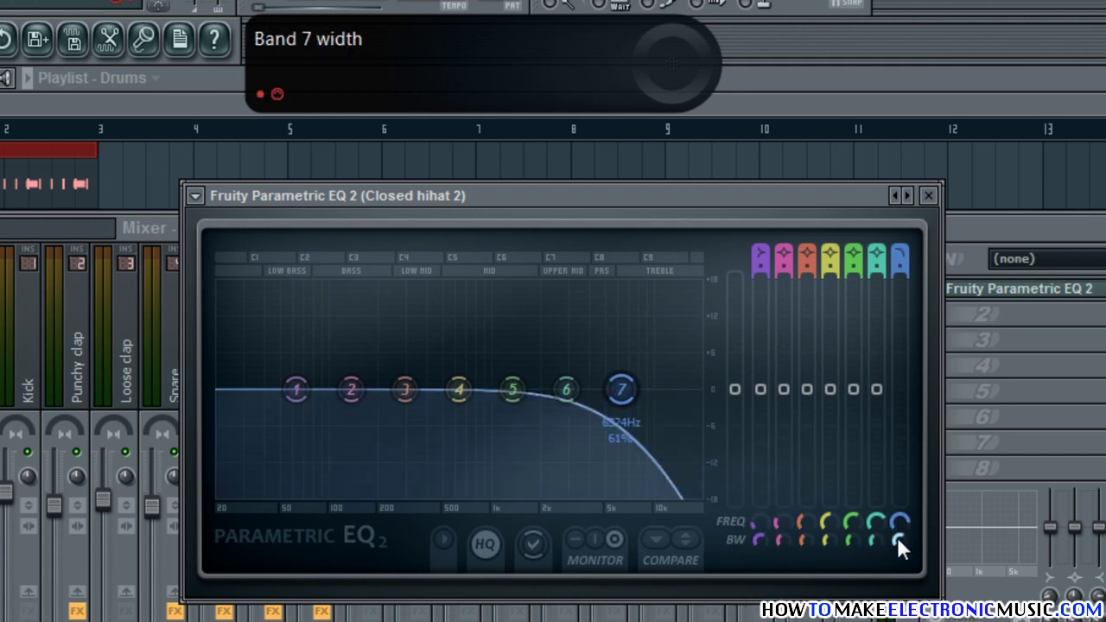
pyautogui.moveTo(897, 537); pyautogui.dragTo(893, 568)
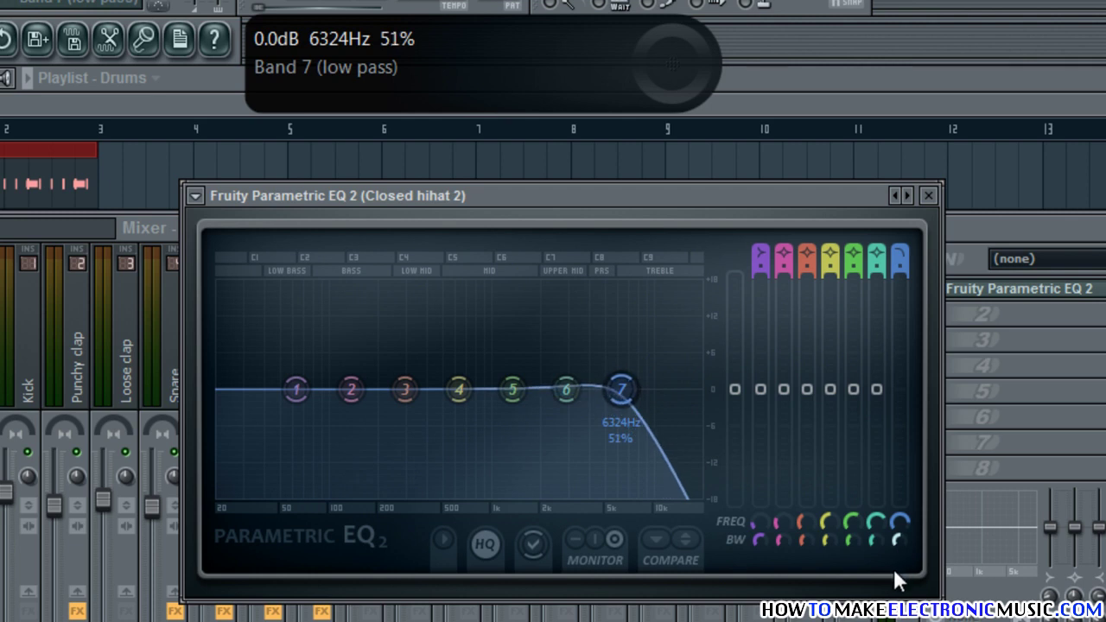
# Step: Set the order of EQ band 7 to Steep 8 and narrow its bandwidth to about 48%
pyautogui.rightClick(622, 389)
pyautogui.moveTo(674, 454)
pyautogui.moveTo(671, 475)
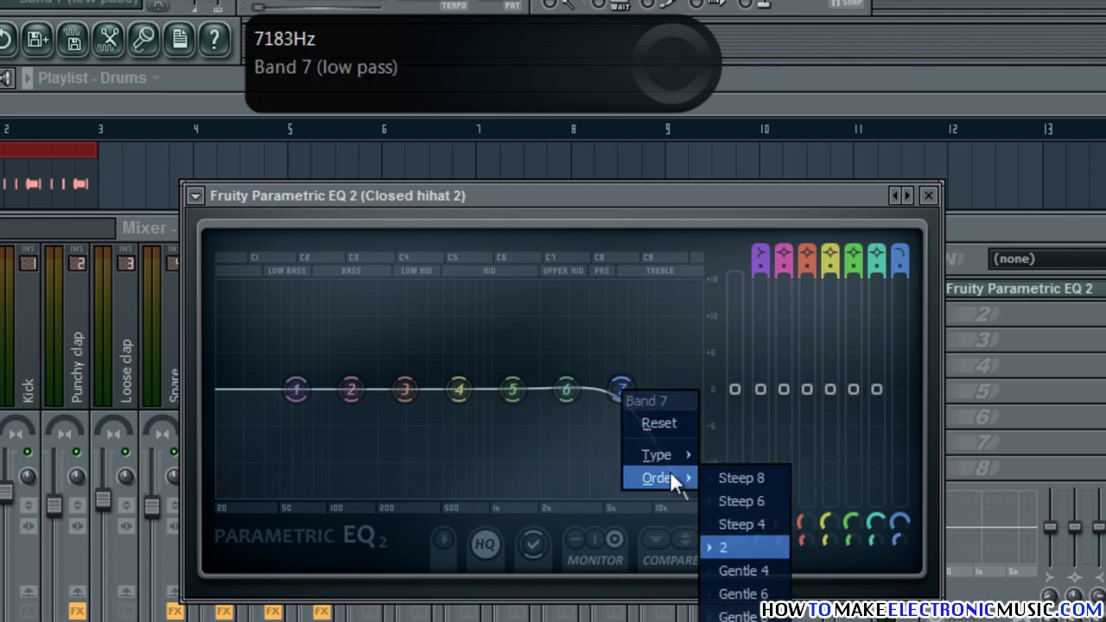
pyautogui.click(736, 478)
pyautogui.moveTo(894, 546); pyautogui.dragTo(899, 564)
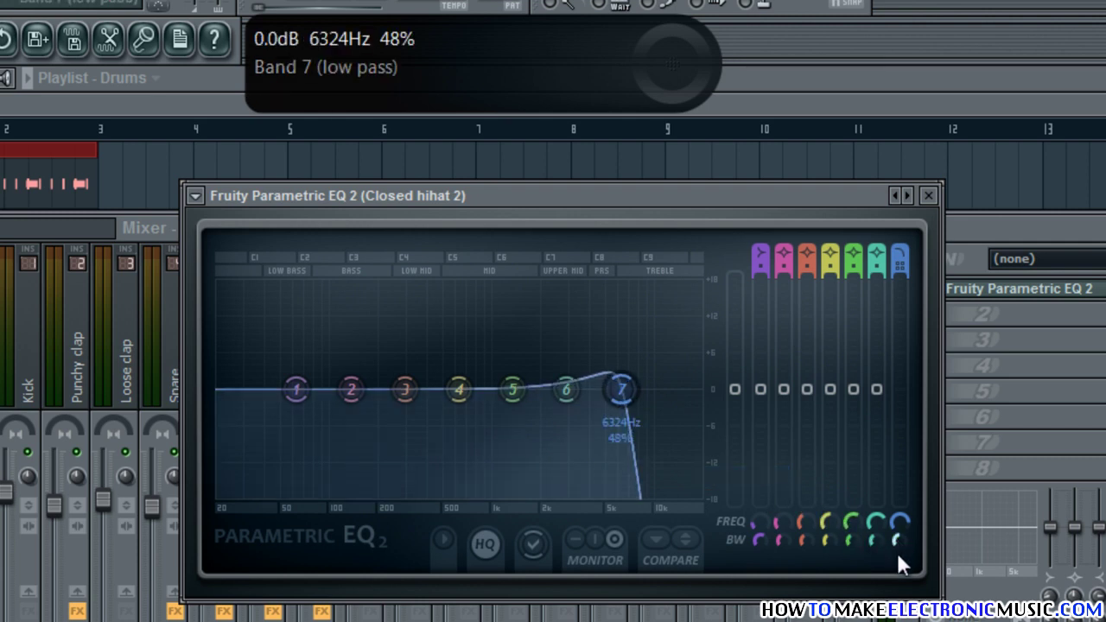
# Step: Raise band 7's cutoff above 10 kHz, boost band 5 by about 3.3 dB, and close the EQ and mixer
pyautogui.moveTo(897, 523); pyautogui.dragTo(885, 448)
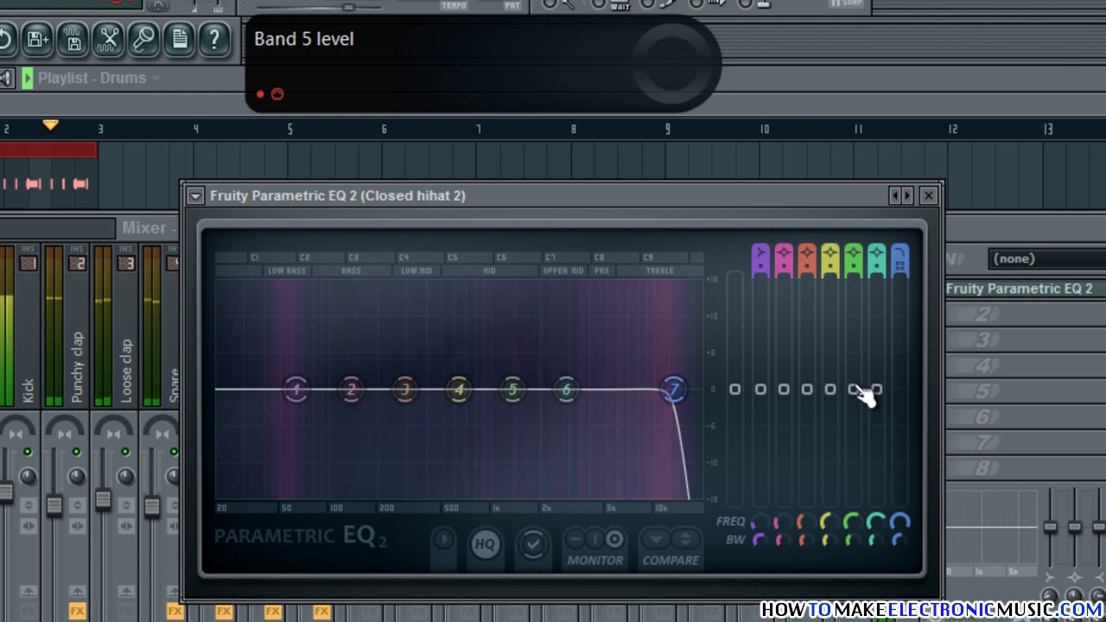
pyautogui.moveTo(861, 388); pyautogui.dragTo(864, 358)
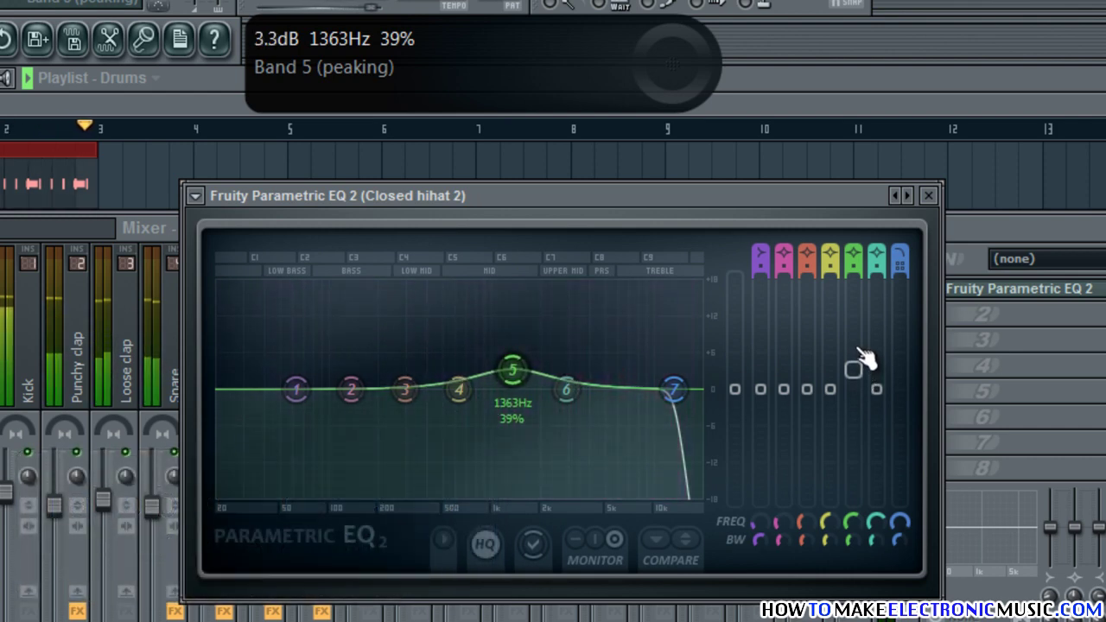
pyautogui.click(929, 195)
pyautogui.press('space')
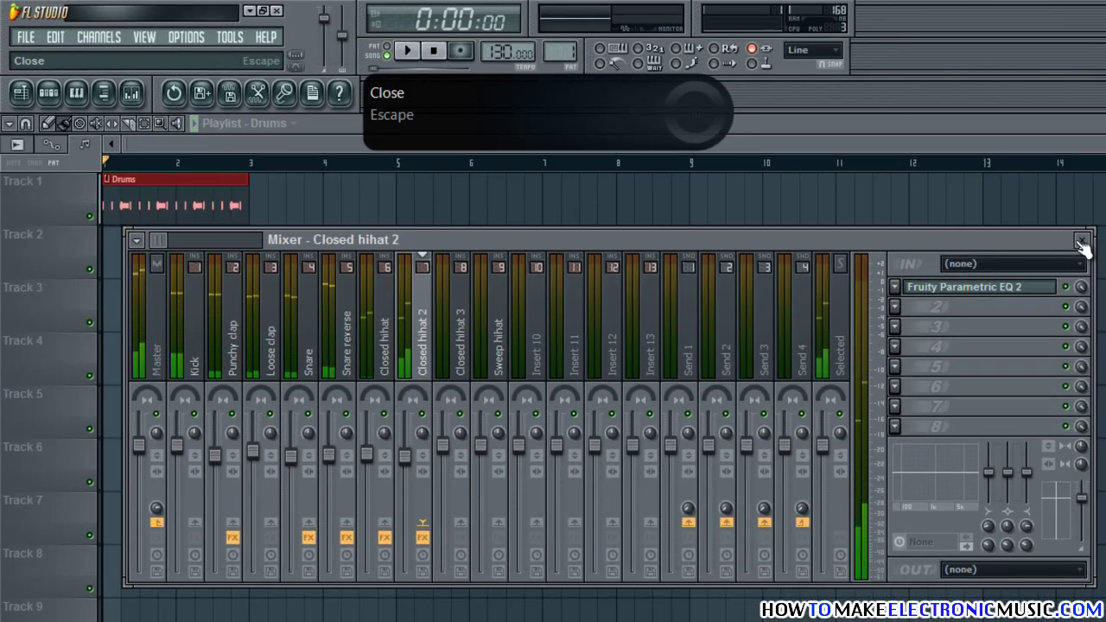
pyautogui.click(1082, 239)
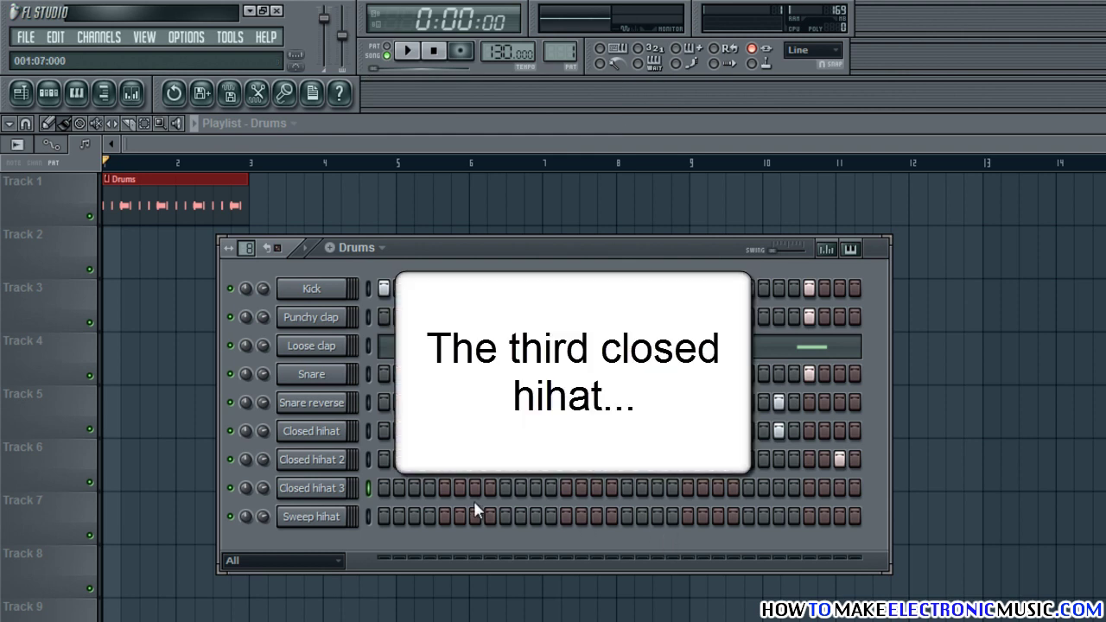
# Step: Place Closed hihat 3 hits on every fourth step from 4 to 32, and lower its mixer track's volume slightly during playback
pyautogui.click(430, 488)
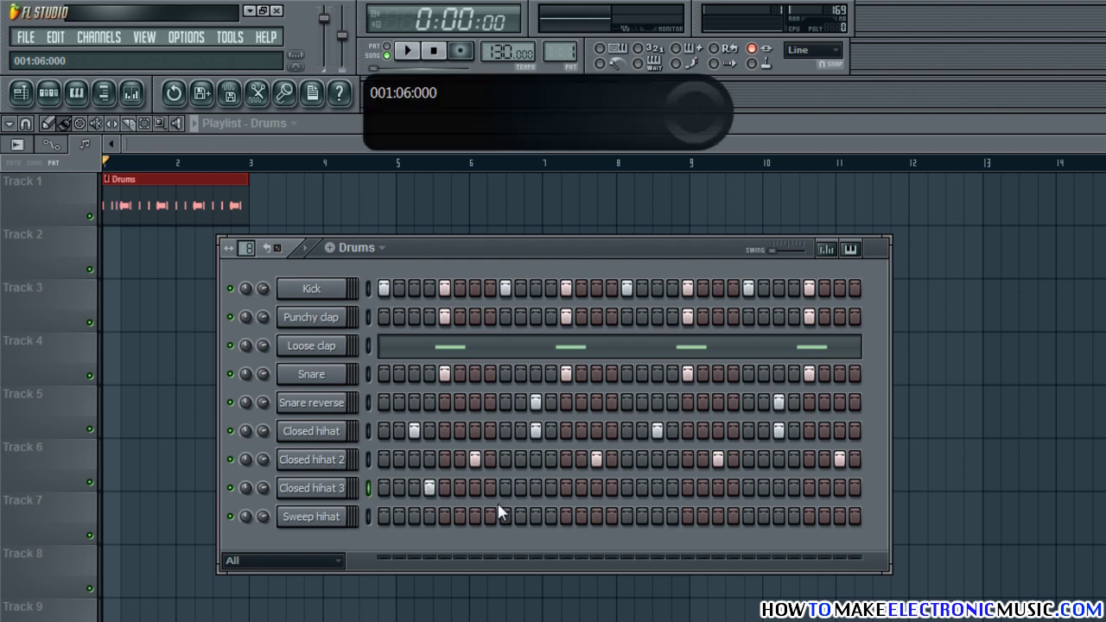
pyautogui.click(490, 488)
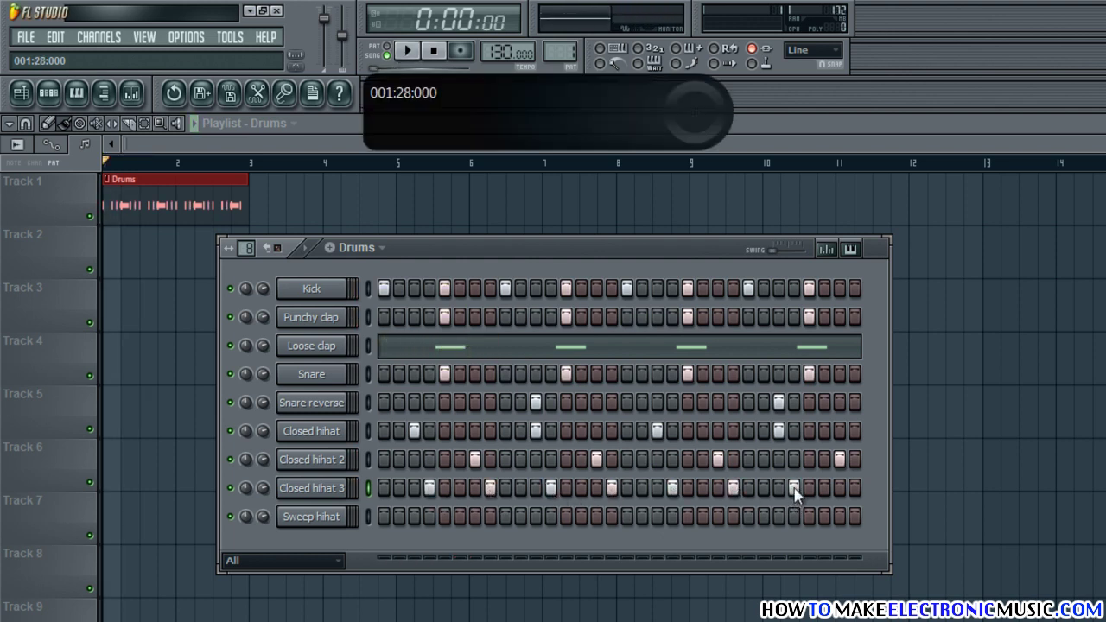
pyautogui.press('space')
pyautogui.press('F9')
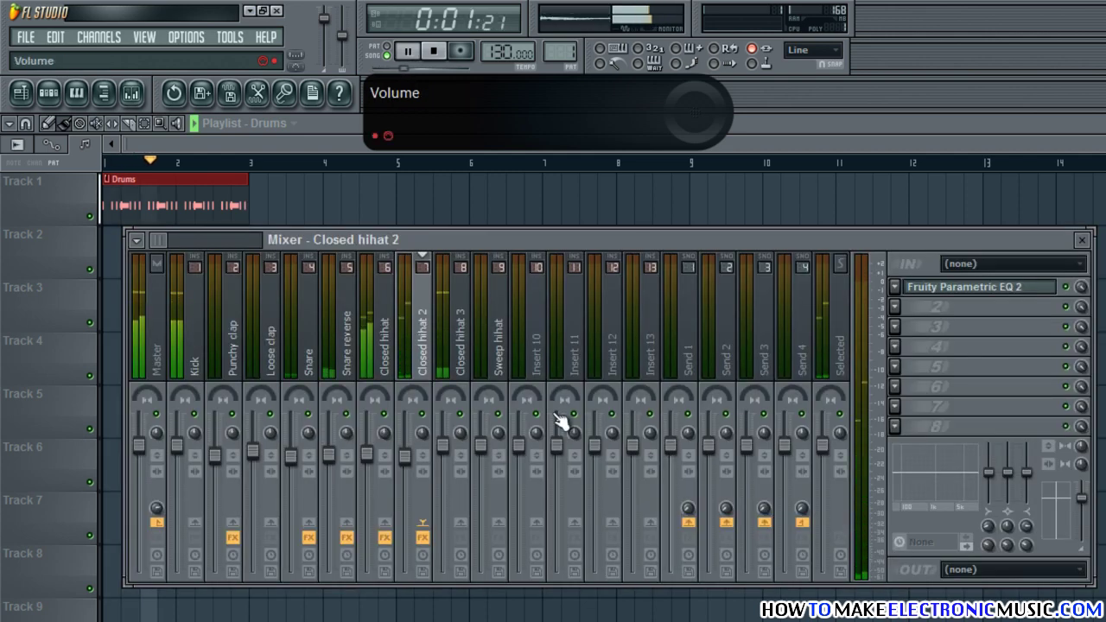
pyautogui.click(465, 369)
pyautogui.press('space')
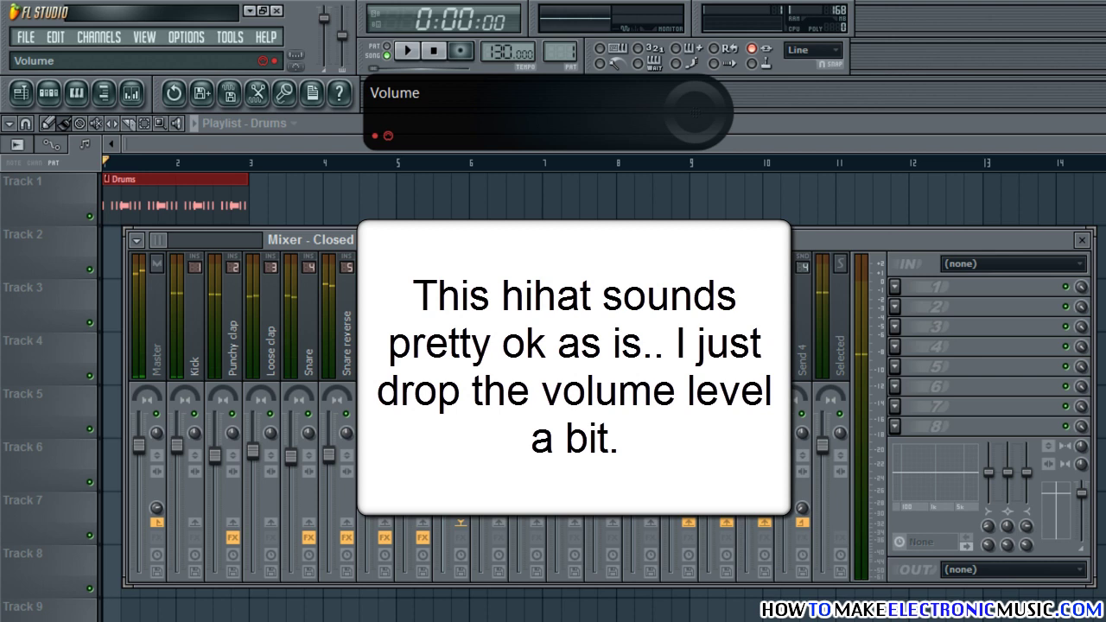
pyautogui.press('space')
pyautogui.moveTo(452, 456); pyautogui.dragTo(456, 548)
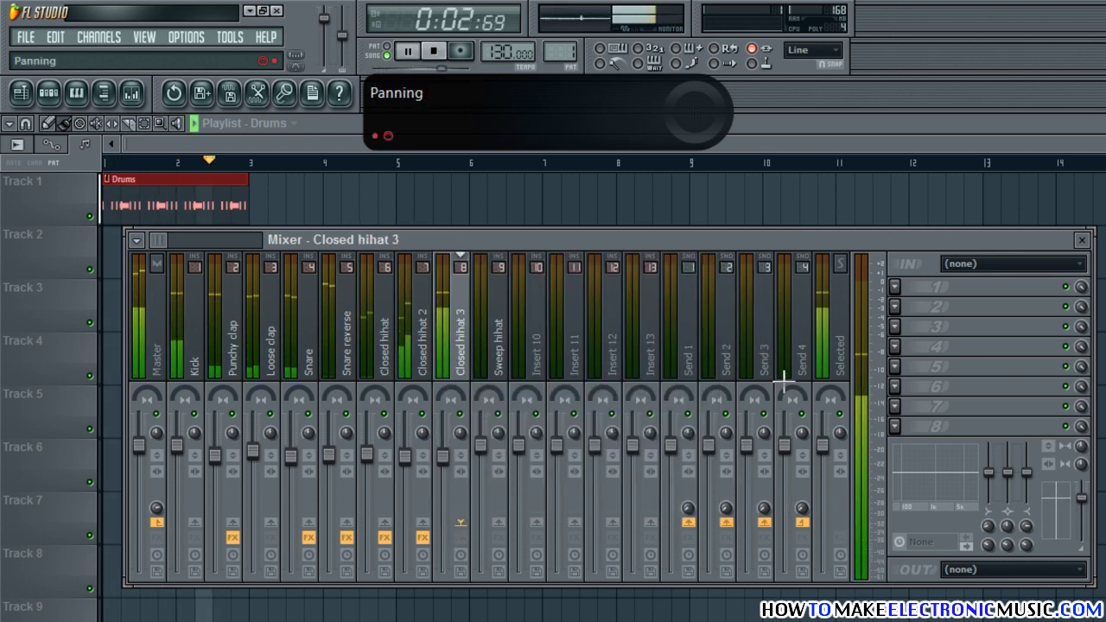
pyautogui.press('space')
# Step: Place a single Sweep hihat hit on step 31 and lower its mixer track's volume clearly below the other hihats, checking it during playback
pyautogui.click(1082, 241)
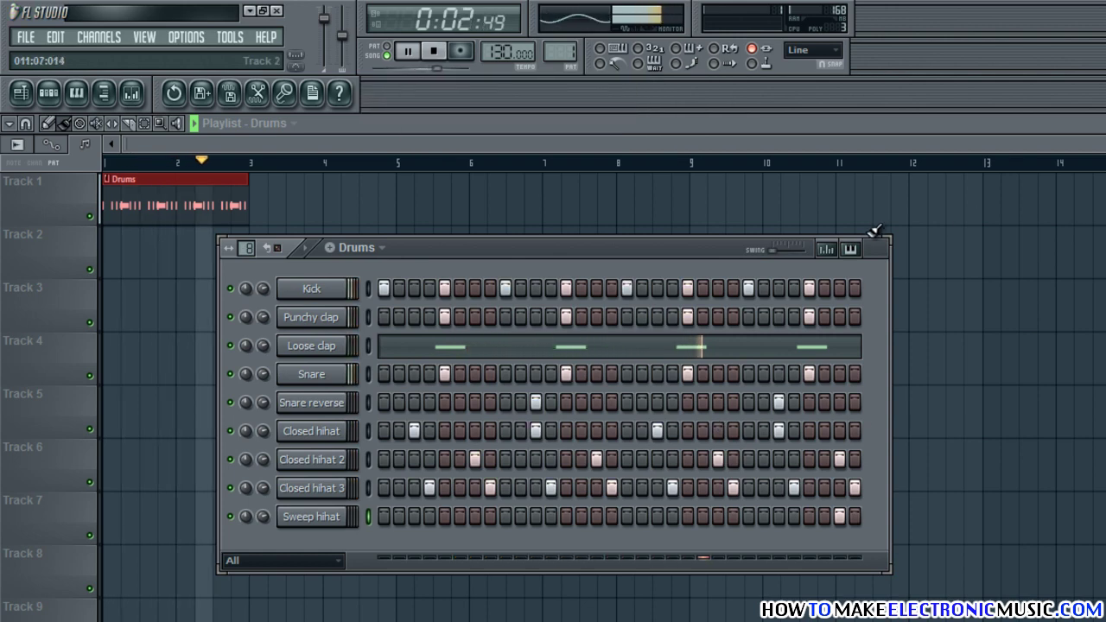
pyautogui.press('space')
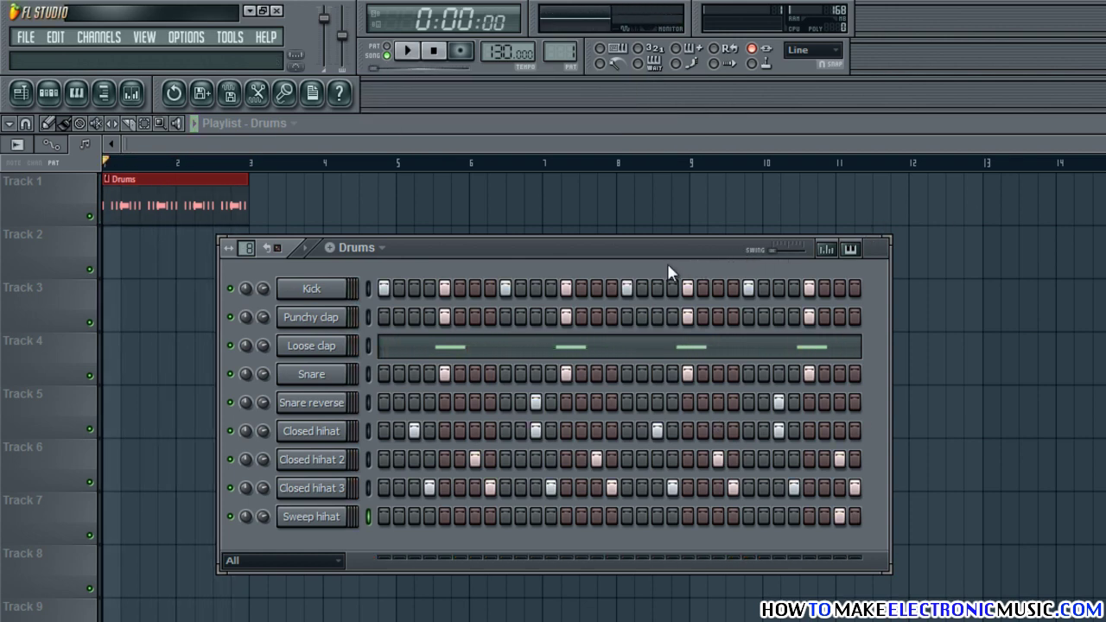
pyautogui.press('F9')
pyautogui.click(489, 354)
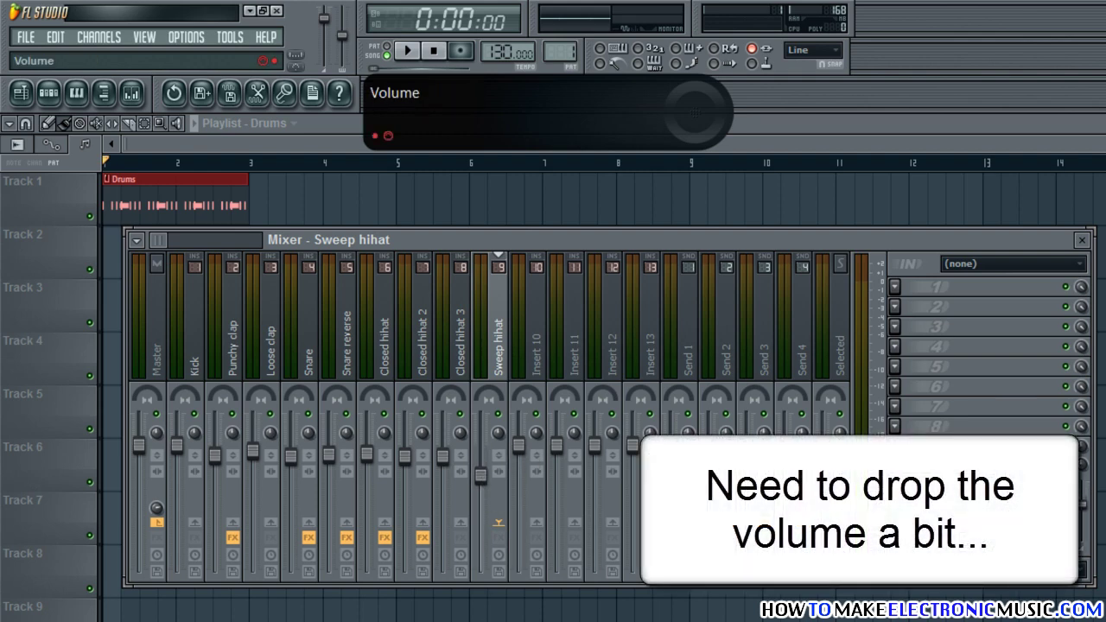
pyautogui.press('space')
pyautogui.moveTo(489, 484); pyautogui.dragTo(490, 488)
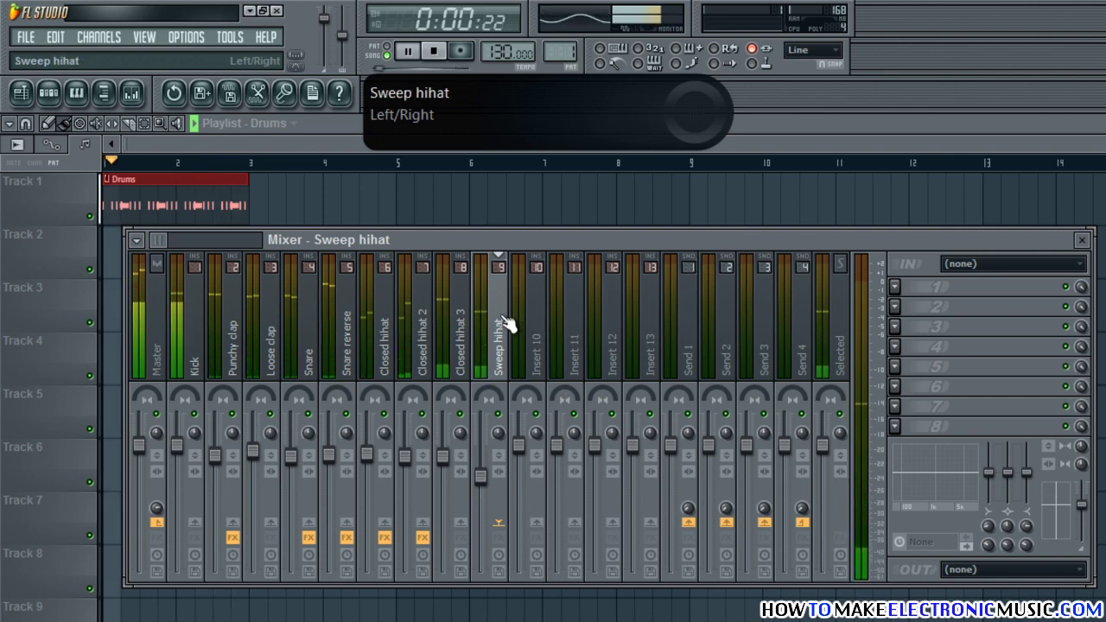
pyautogui.press('space')
# Step: Load Fruity Parametric EQ 2 on the Sweep hihat mixer track and bring its window fully into view
pyautogui.click(895, 287)
pyautogui.moveTo(917, 308)
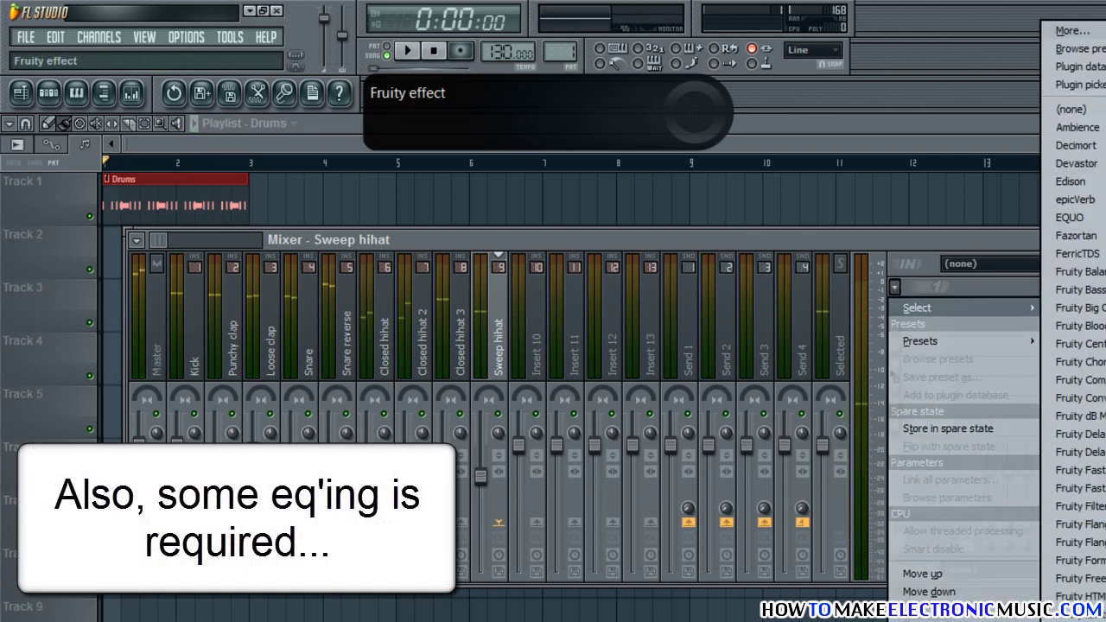
pyautogui.click(1080, 497)
pyautogui.moveTo(495, 255); pyautogui.dragTo(776, 253)
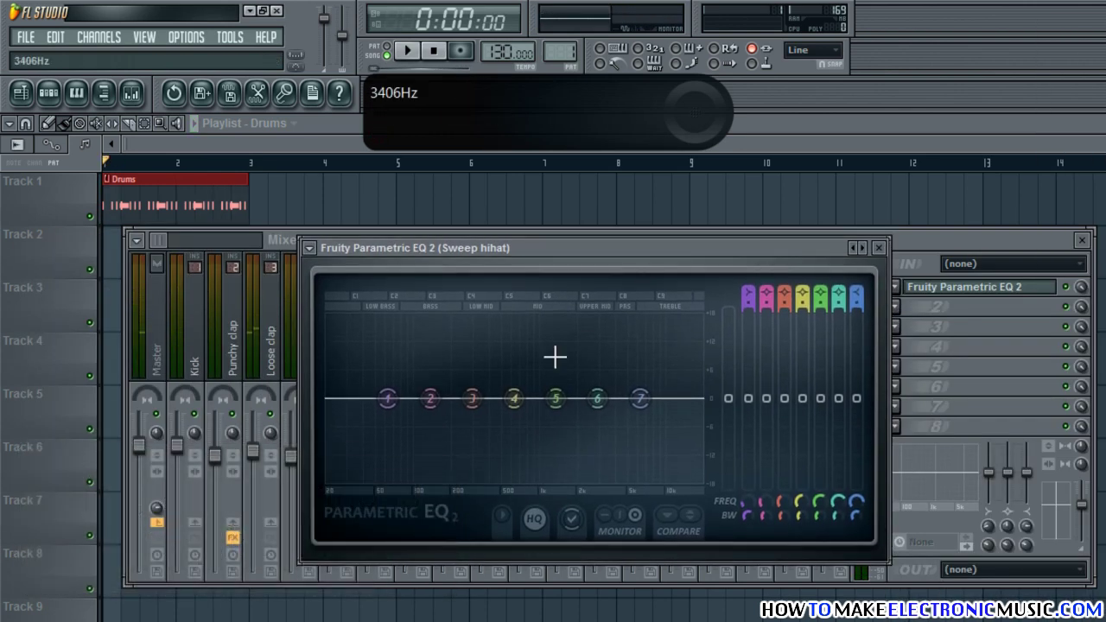
# Step: Turn EQ band 1 into a steeper high pass filter and raise its cutoff to about 400 Hz, starting playback to listen
pyautogui.rightClick(389, 397)
pyautogui.moveTo(423, 454)
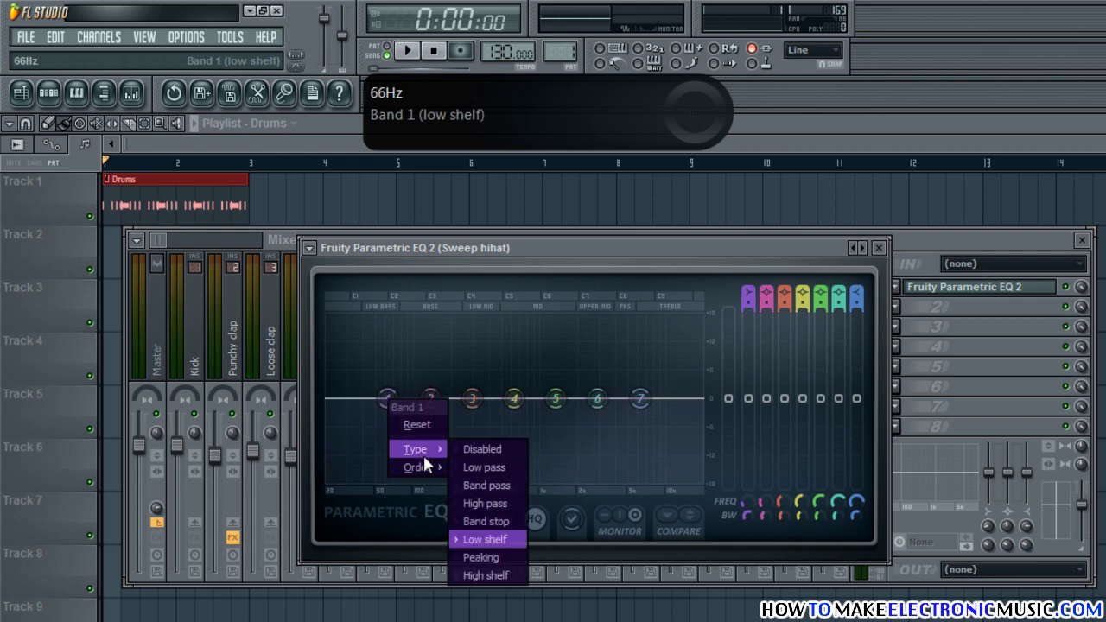
pyautogui.click(505, 501)
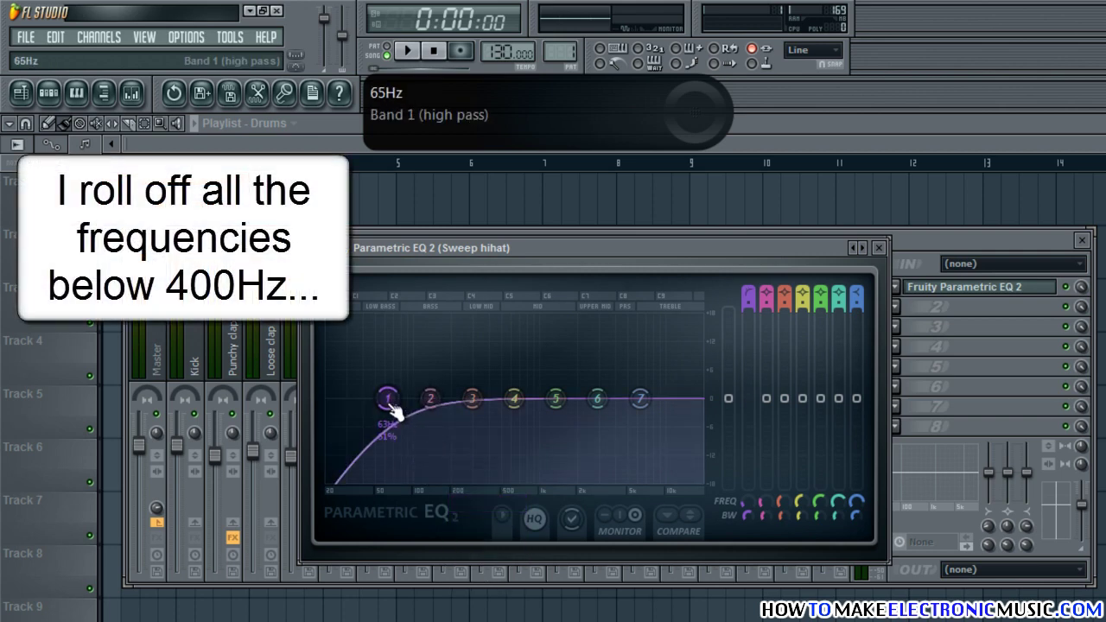
pyautogui.rightClick(389, 399)
pyautogui.moveTo(417, 468)
pyautogui.click(480, 467)
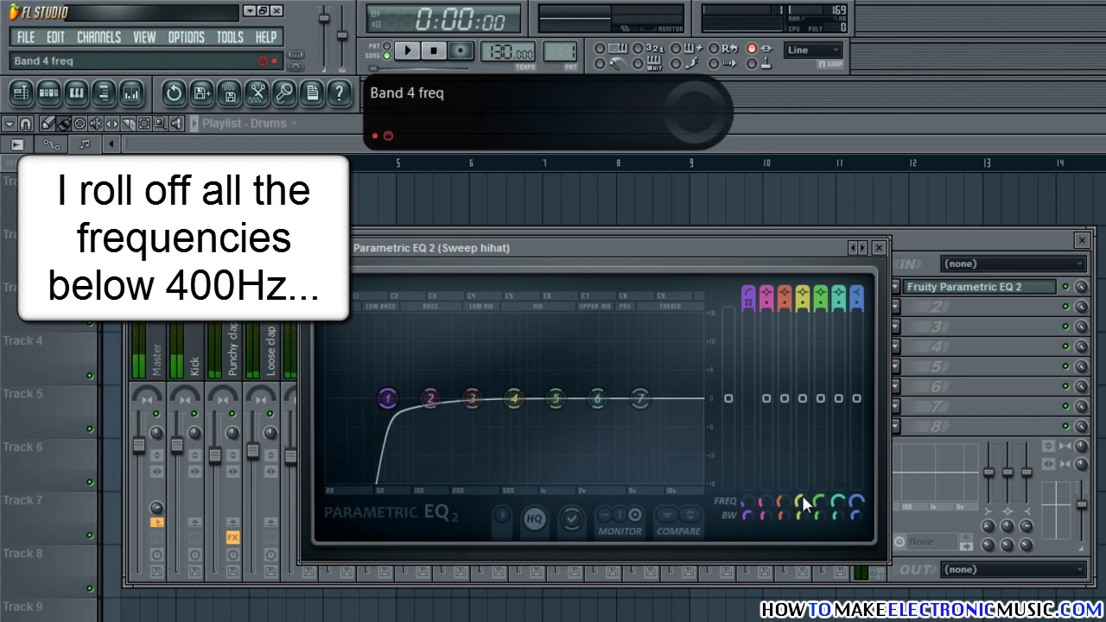
pyautogui.moveTo(749, 502); pyautogui.dragTo(733, 364)
pyautogui.press('space')
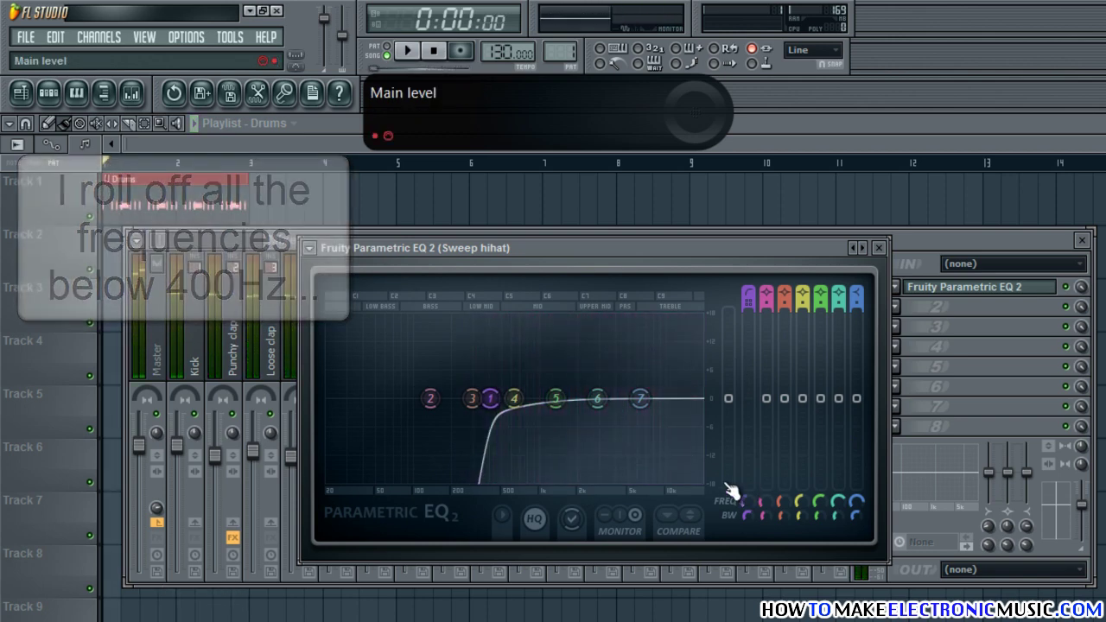
pyautogui.press('space')
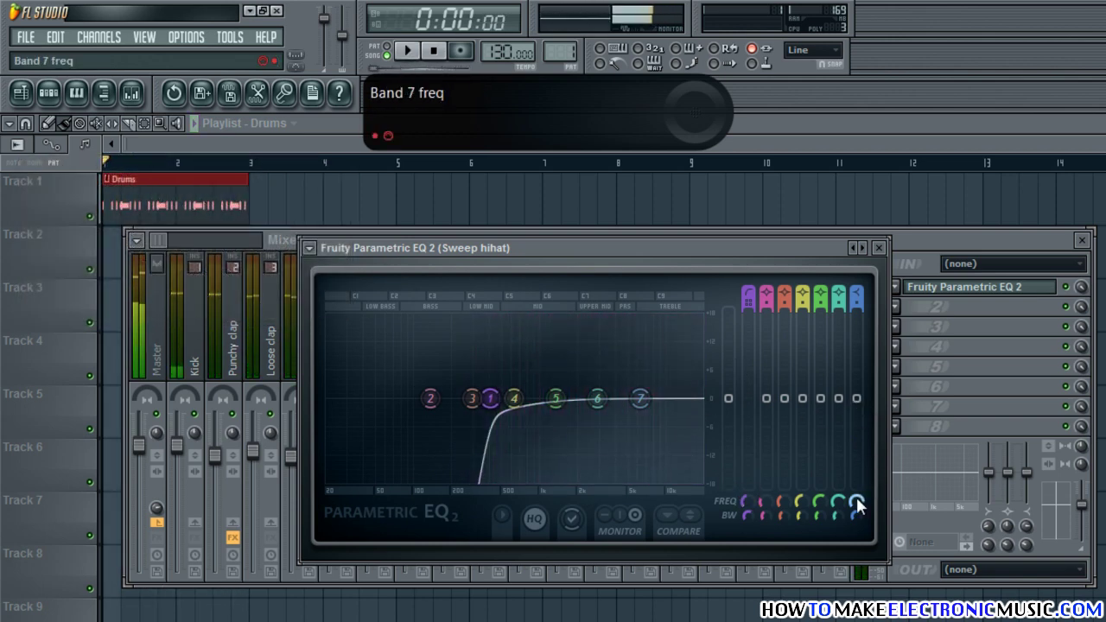
# Step: Raise EQ band 7's frequency to about 10 kHz and boost its level strongly while the pattern plays
pyautogui.moveTo(857, 501); pyautogui.dragTo(850, 462)
pyautogui.press('space')
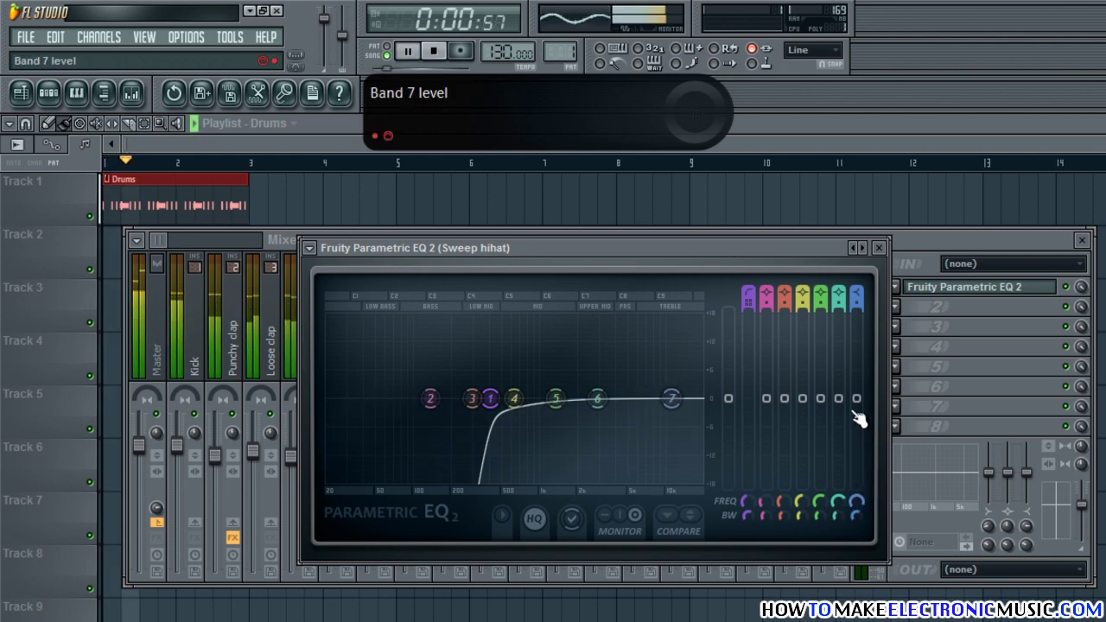
pyautogui.moveTo(858, 400); pyautogui.dragTo(858, 306)
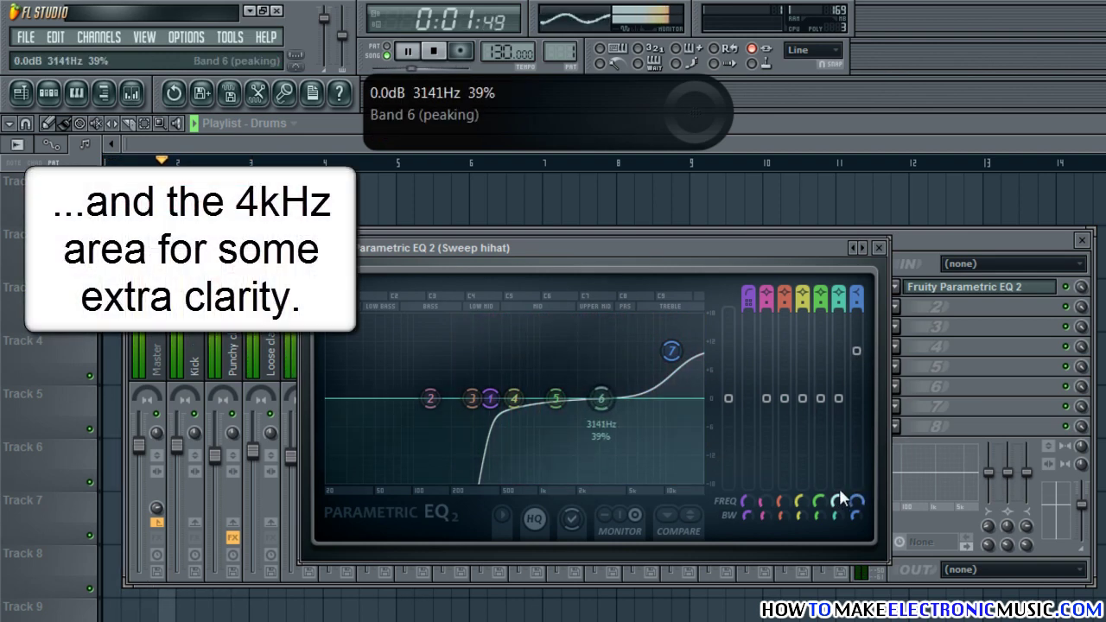
# Step: Set EQ band 6 to about 4113 Hz with a 3.5 dB boost and 24% bandwidth, and close the EQ
pyautogui.moveTo(836, 475); pyautogui.dragTo(835, 472)
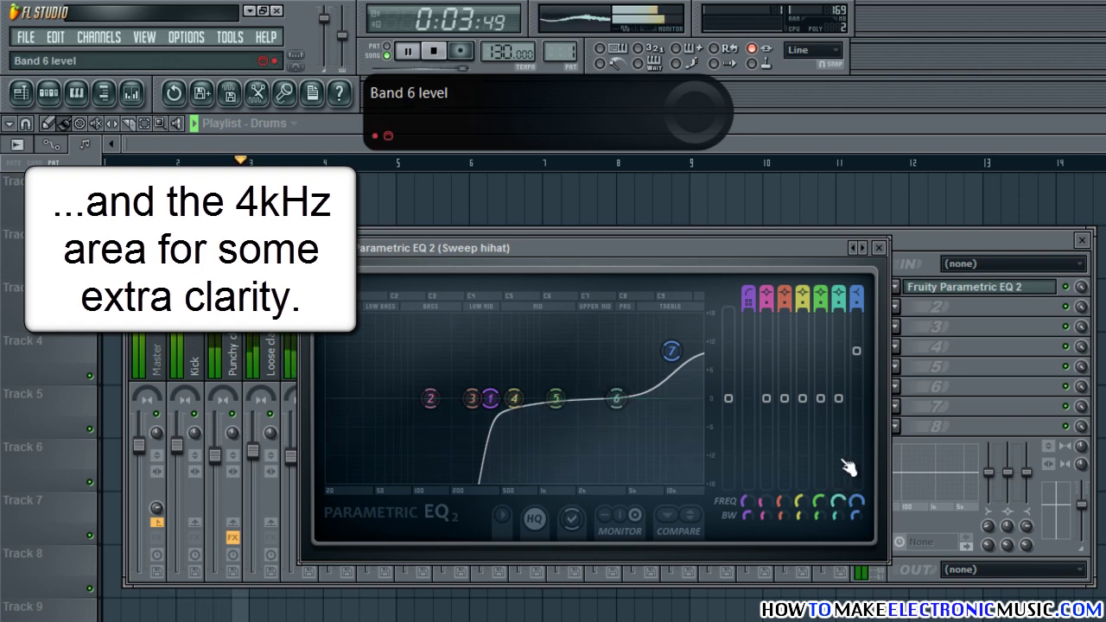
pyautogui.moveTo(843, 398); pyautogui.dragTo(845, 380)
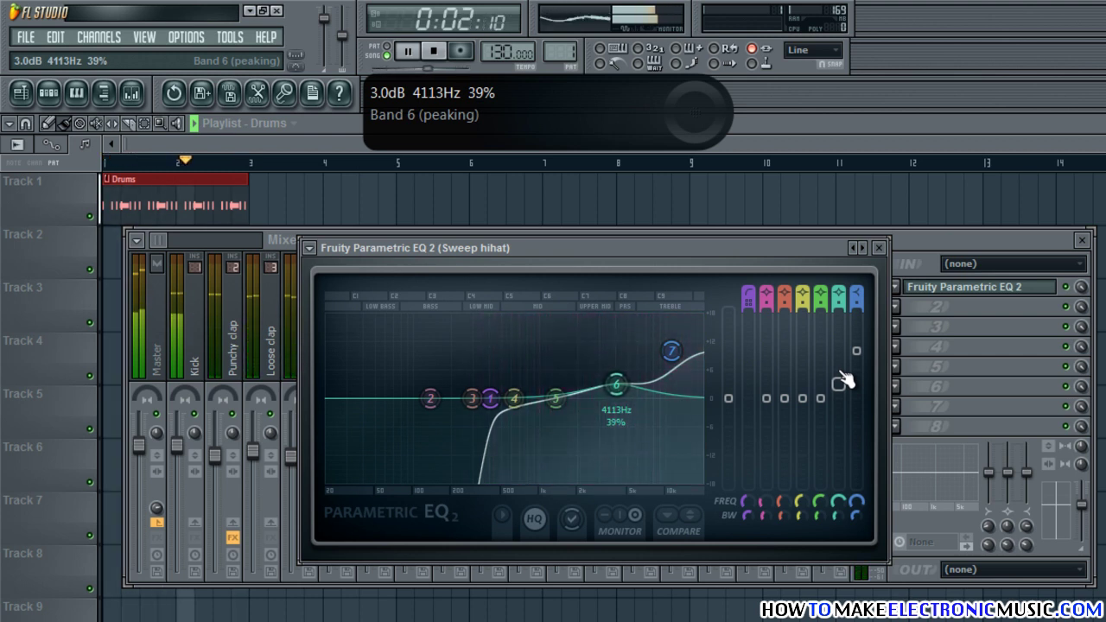
pyautogui.moveTo(845, 381); pyautogui.dragTo(845, 376)
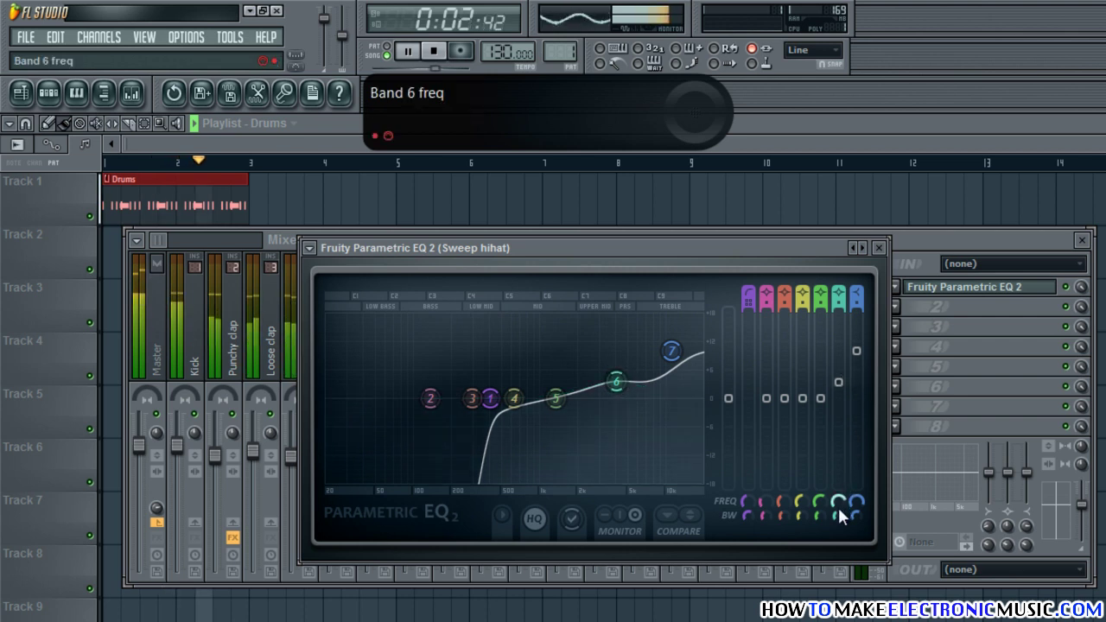
pyautogui.moveTo(839, 513); pyautogui.dragTo(841, 542)
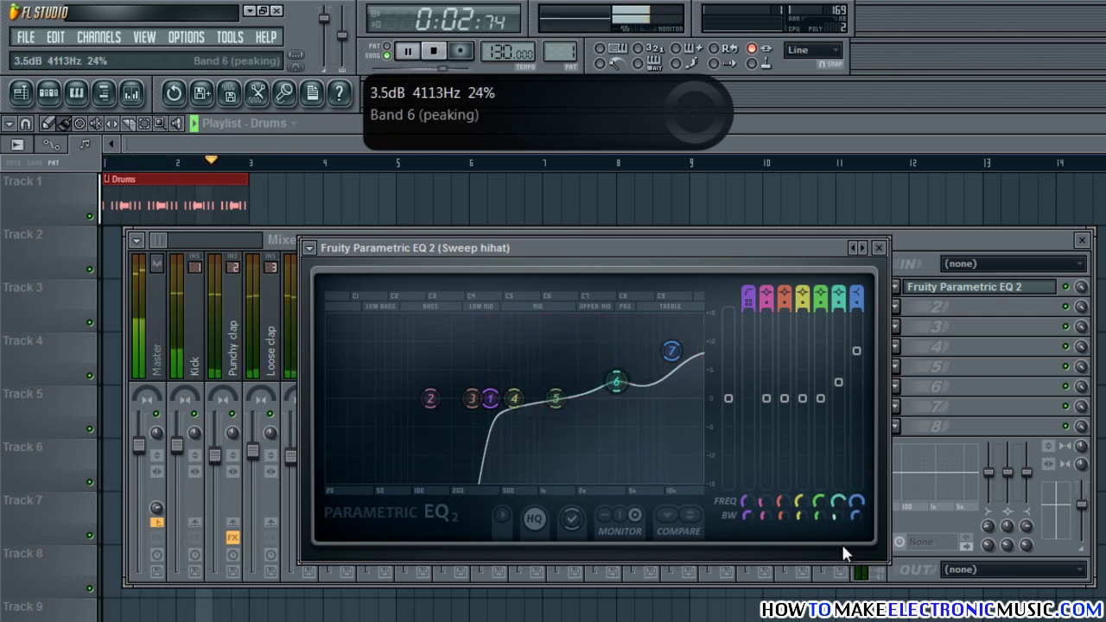
pyautogui.click(880, 248)
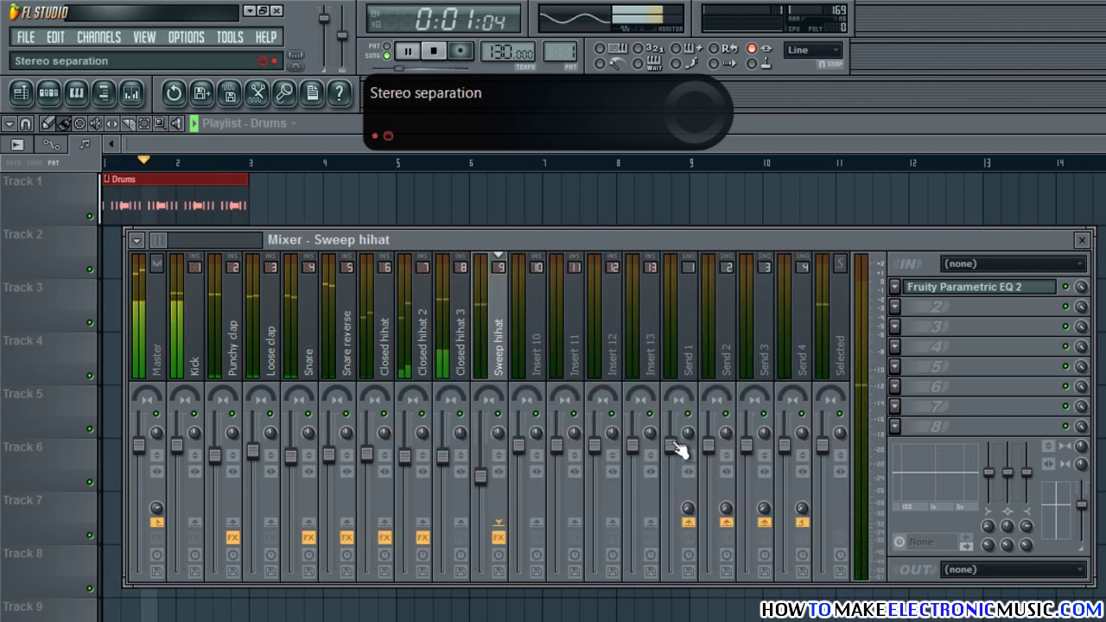
# Step: Lower the Sweep hihat mixer track's volume further, stop playback and close the mixer
pyautogui.moveTo(487, 487); pyautogui.dragTo(494, 613)
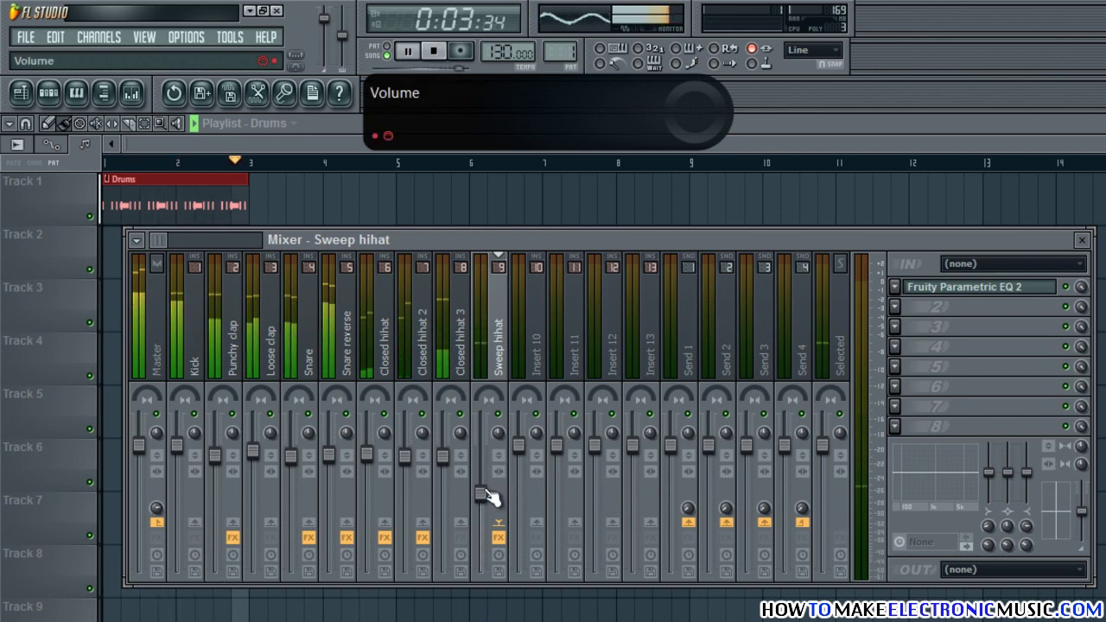
pyautogui.press('space')
pyautogui.click(1082, 239)
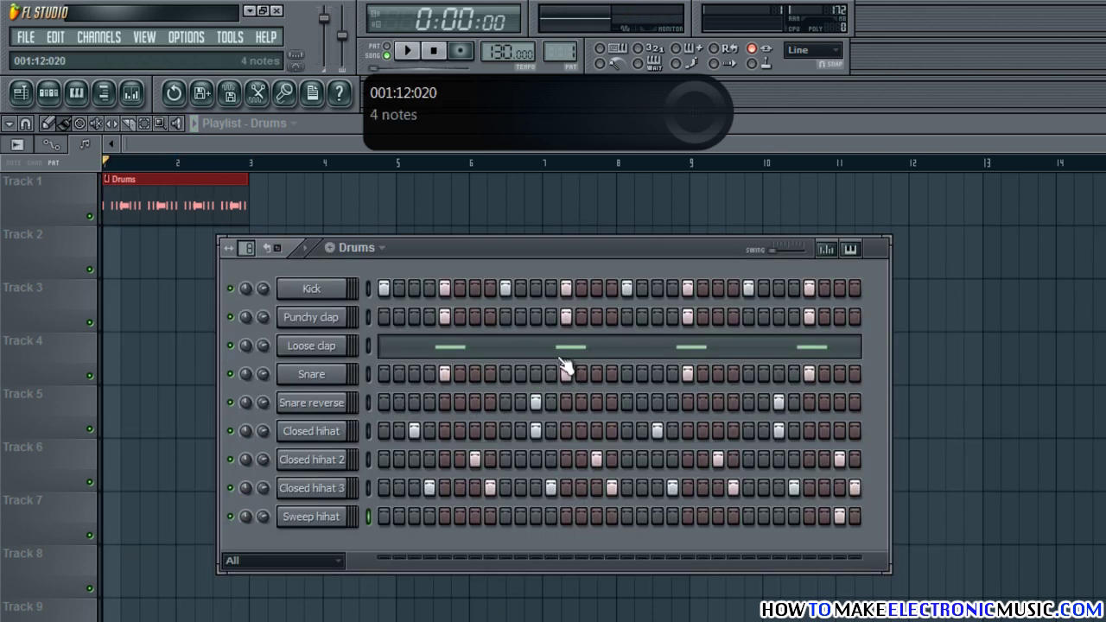
# Step: Add a 3x Osc channel below the Sweep hihat for the bass and reposition its settings window
pyautogui.moveTo(546, 253); pyautogui.dragTo(531, 263)
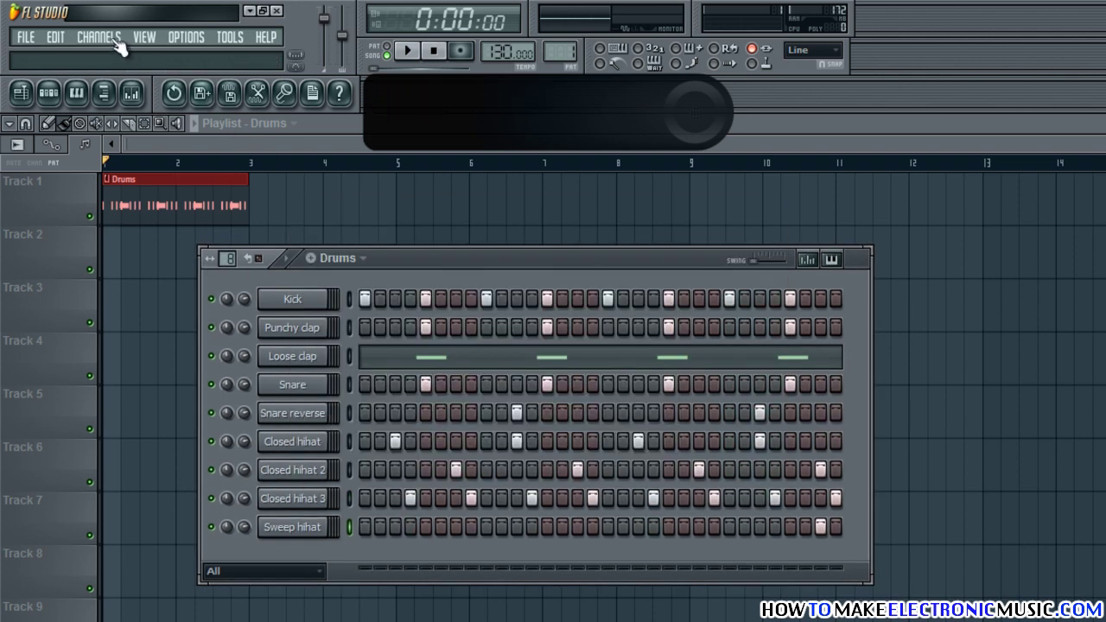
pyautogui.click(112, 37)
pyautogui.moveTo(95, 47)
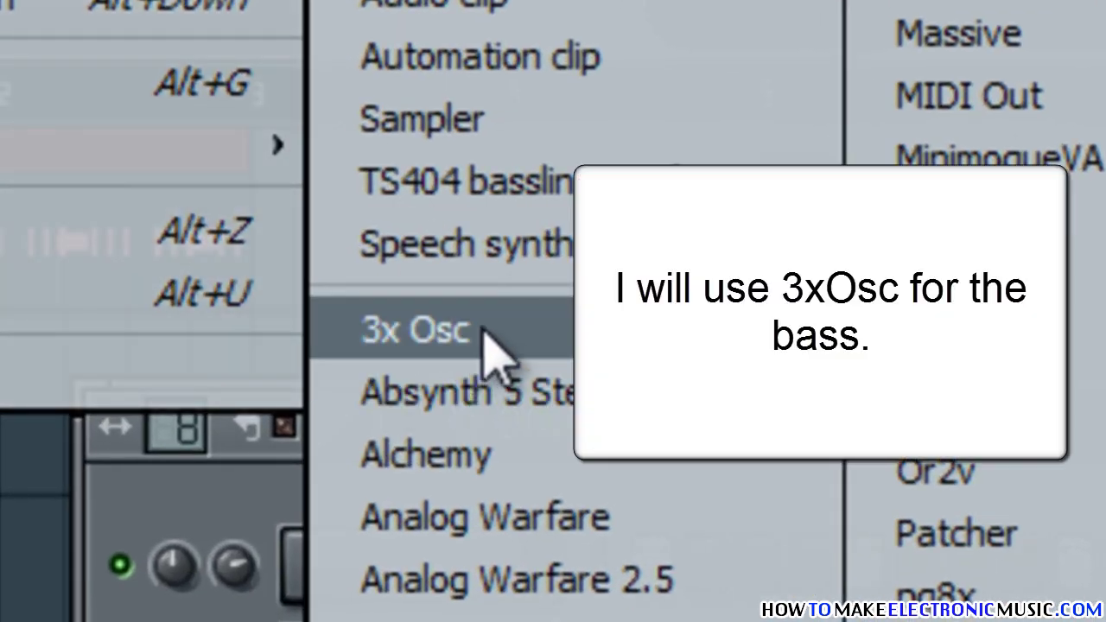
pyautogui.click(482, 330)
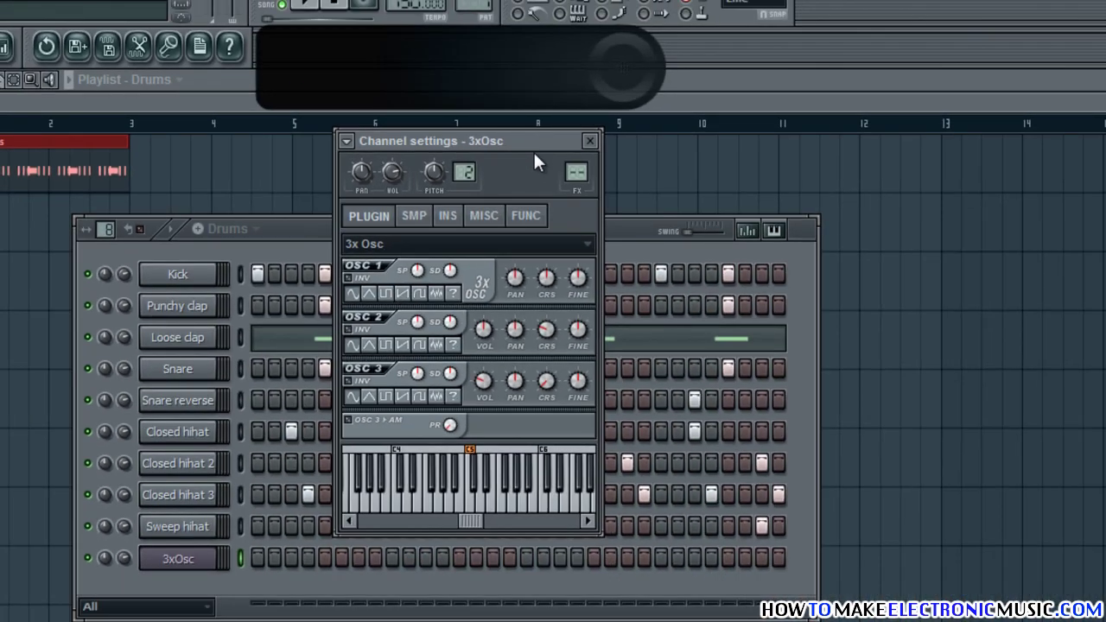
pyautogui.moveTo(533, 152); pyautogui.dragTo(548, 182)
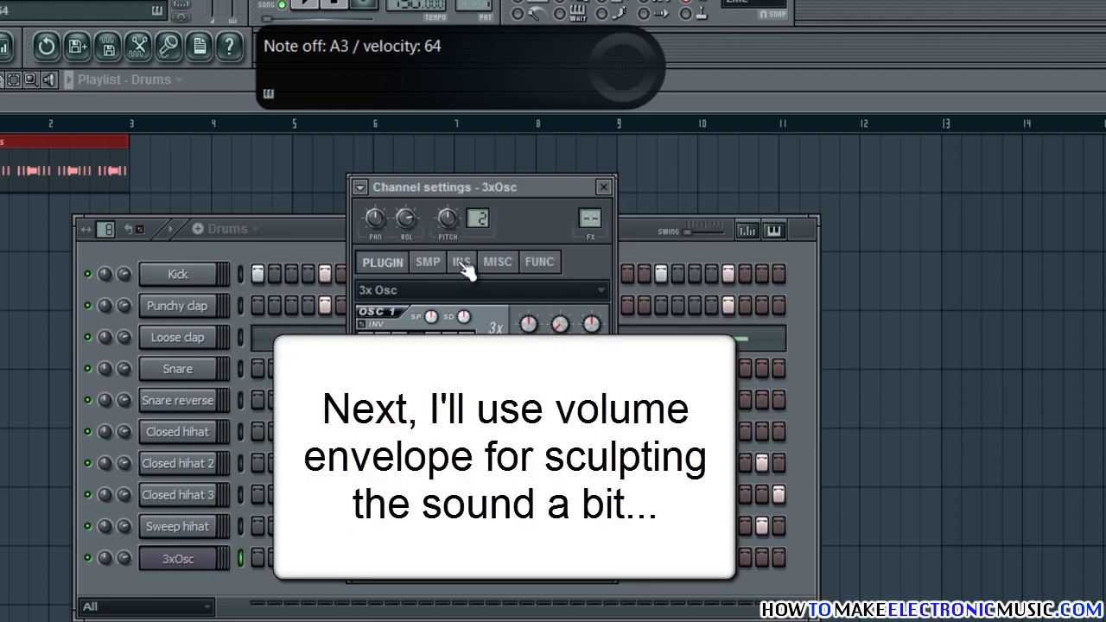
# Step: Enable the 3xOsc volume envelope with zero attack, sustain and release, a shorter hold and a slightly longer decay
pyautogui.click(463, 264)
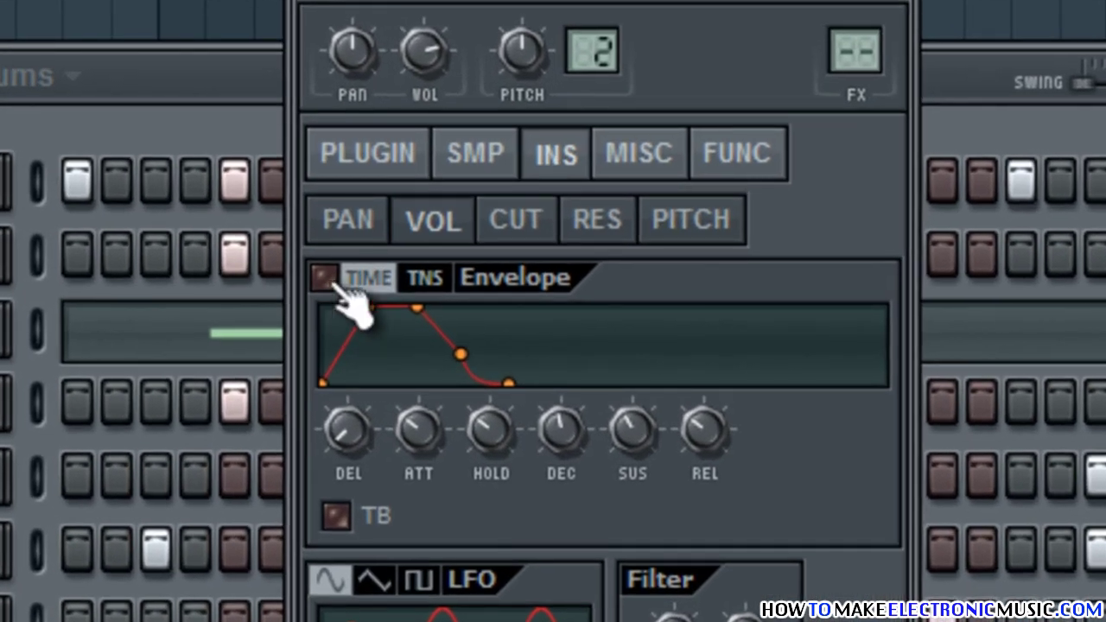
pyautogui.click(362, 313)
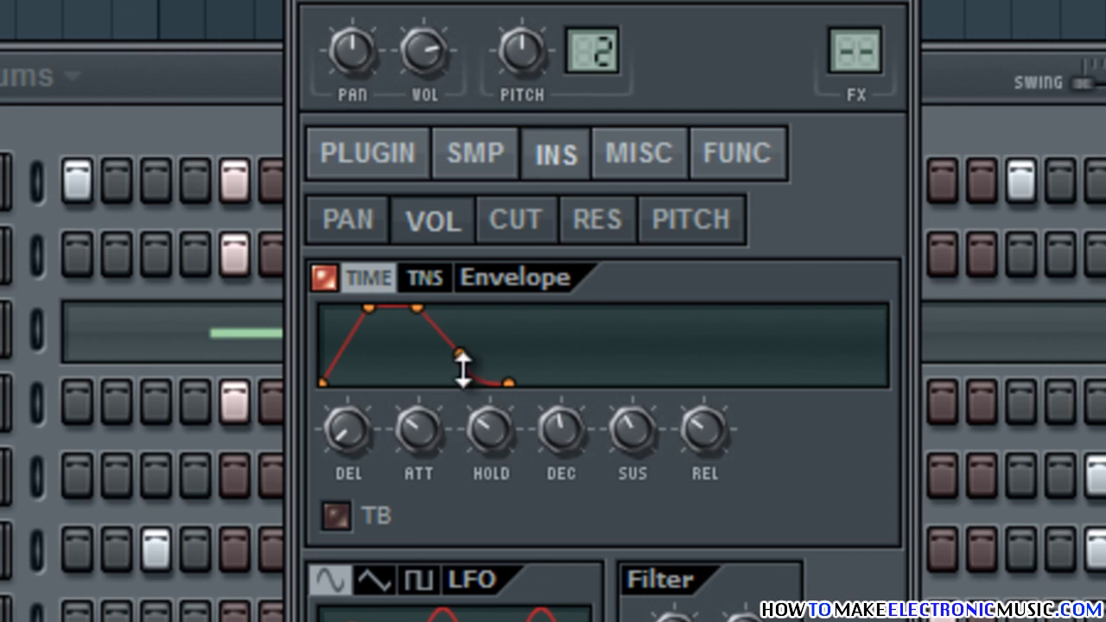
pyautogui.moveTo(423, 458); pyautogui.dragTo(508, 507)
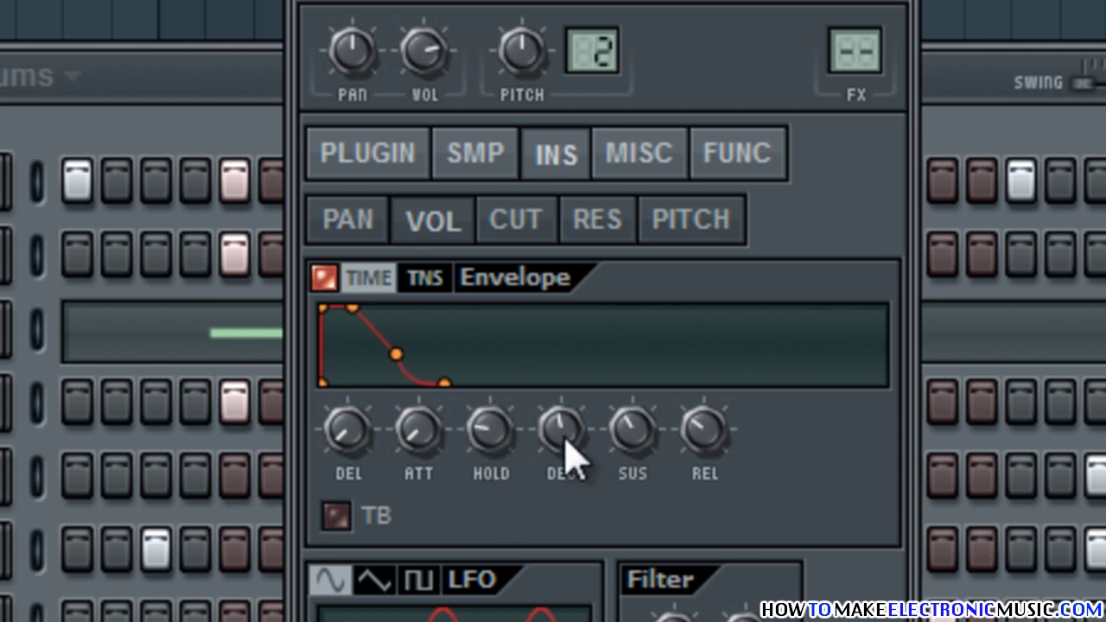
pyautogui.moveTo(564, 436); pyautogui.dragTo(565, 420)
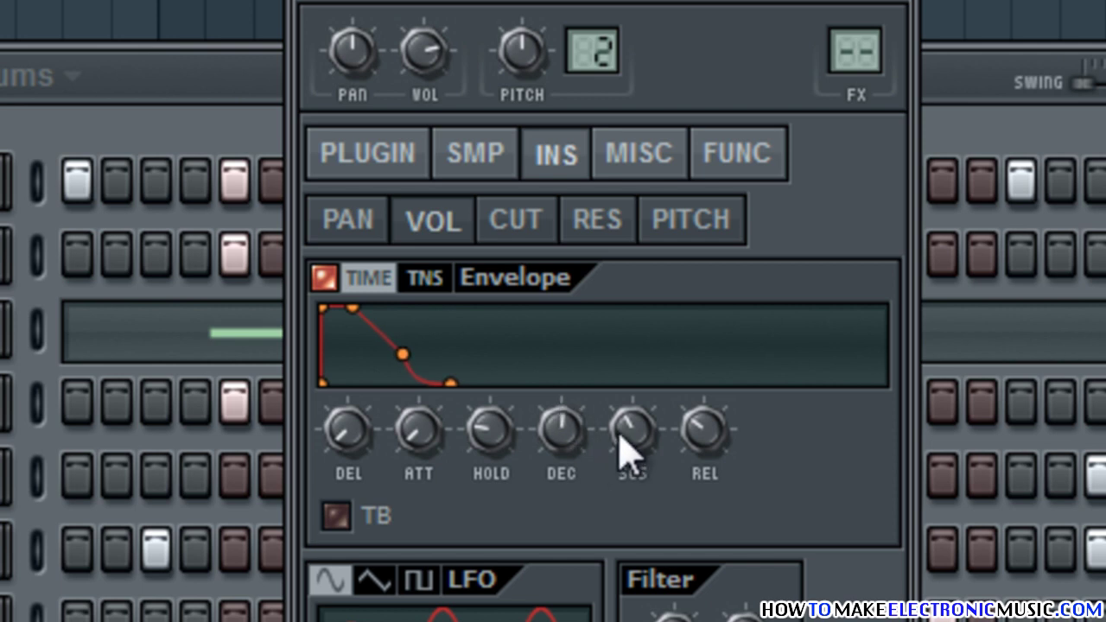
pyautogui.moveTo(623, 450); pyautogui.dragTo(649, 467)
pyautogui.moveTo(704, 429); pyautogui.dragTo(721, 454)
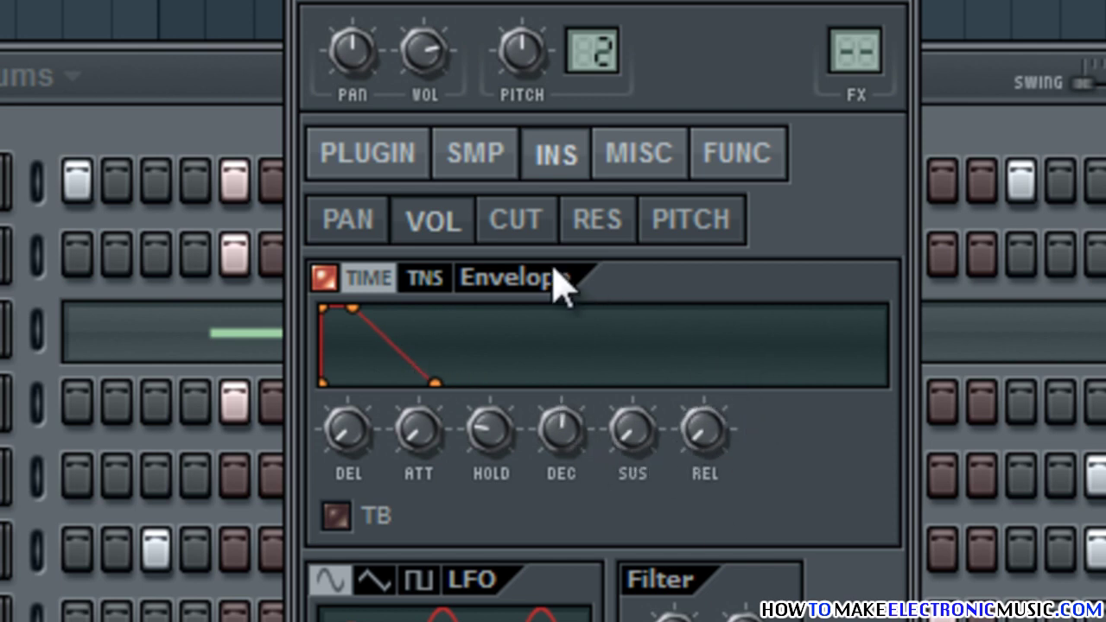
# Step: Enable the 3xOsc cutoff envelope, turn its amount well into negative, and shorten its attack
pyautogui.click(531, 223)
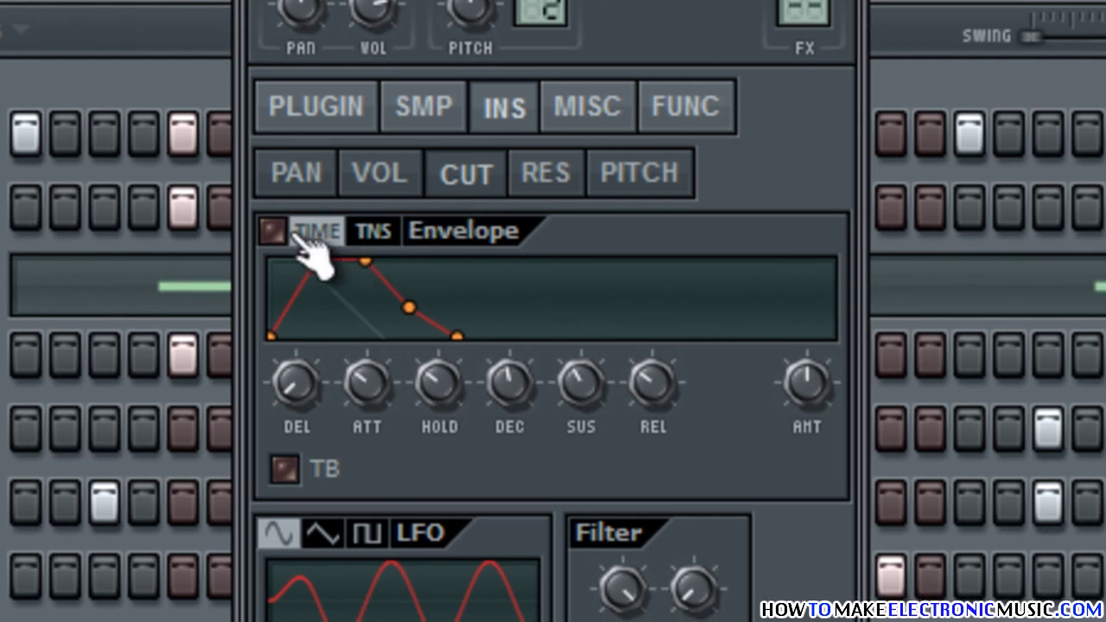
pyautogui.click(273, 230)
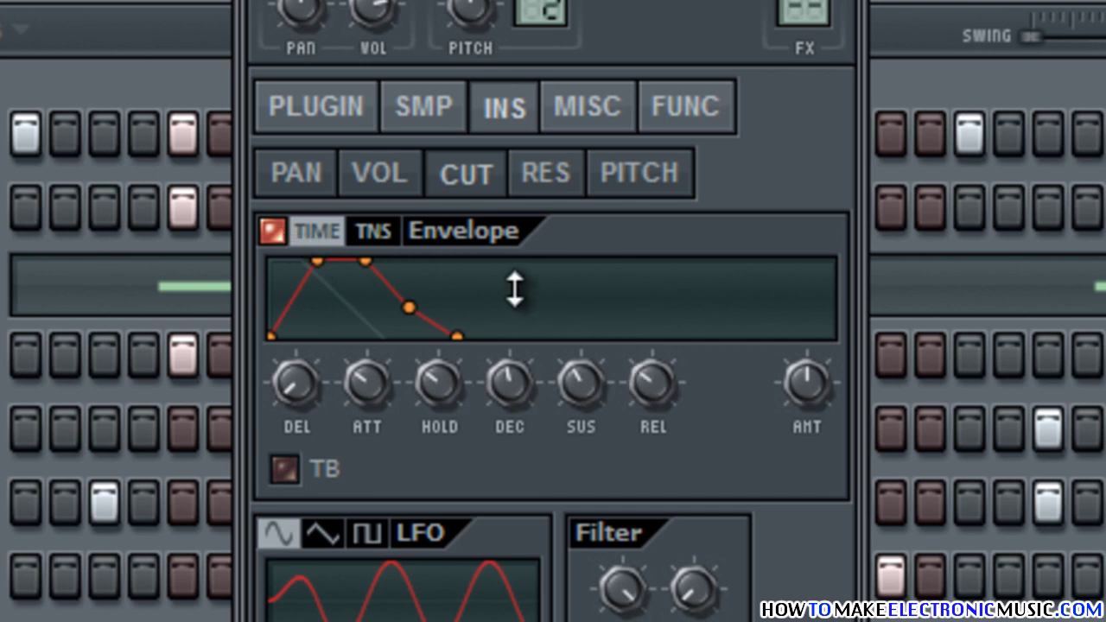
pyautogui.moveTo(827, 395); pyautogui.dragTo(808, 619)
pyautogui.moveTo(369, 397); pyautogui.dragTo(365, 525)
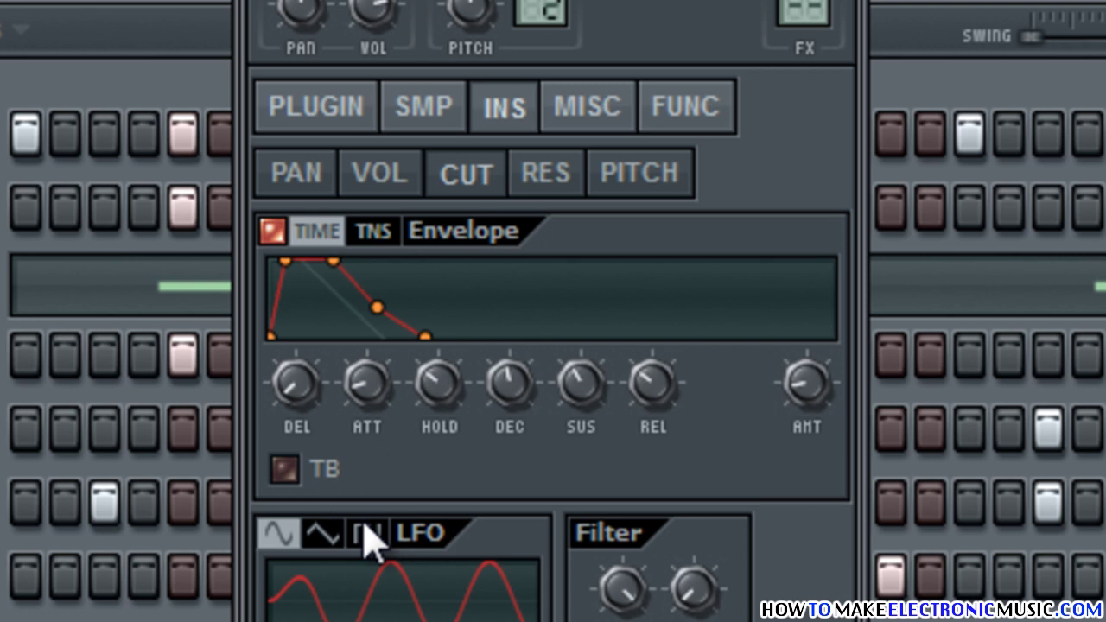
pyautogui.moveTo(365, 525); pyautogui.dragTo(365, 526)
# Step: Give the cutoff envelope shorter hold and release, zero decay and full sustain, and slightly lower the filter's MODX
pyautogui.moveTo(445, 393); pyautogui.dragTo(446, 503)
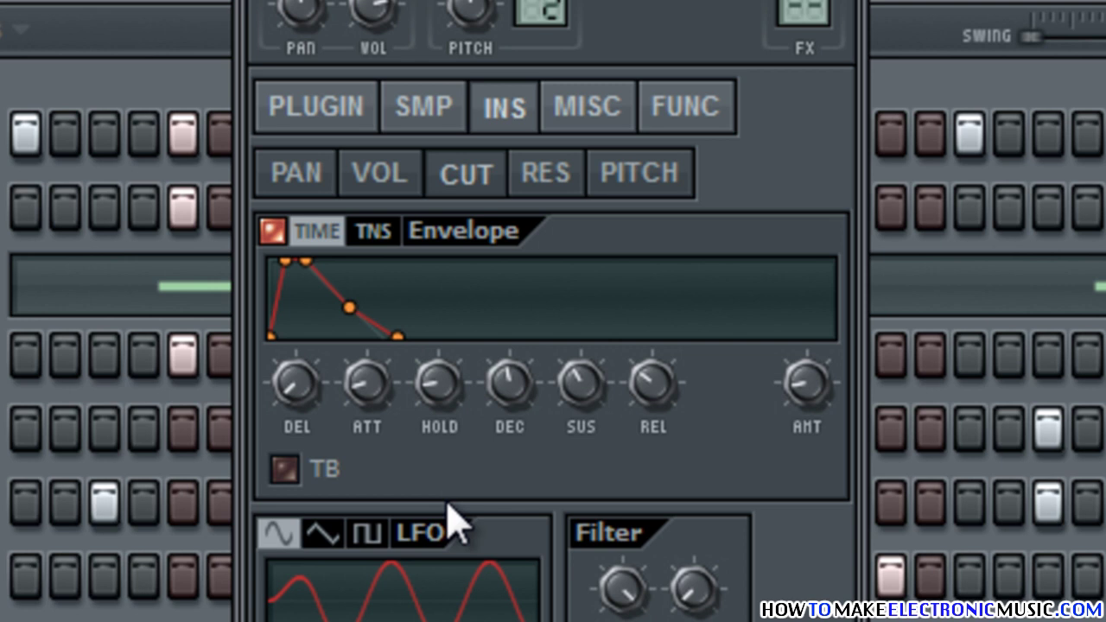
pyautogui.moveTo(522, 399); pyautogui.dragTo(523, 510)
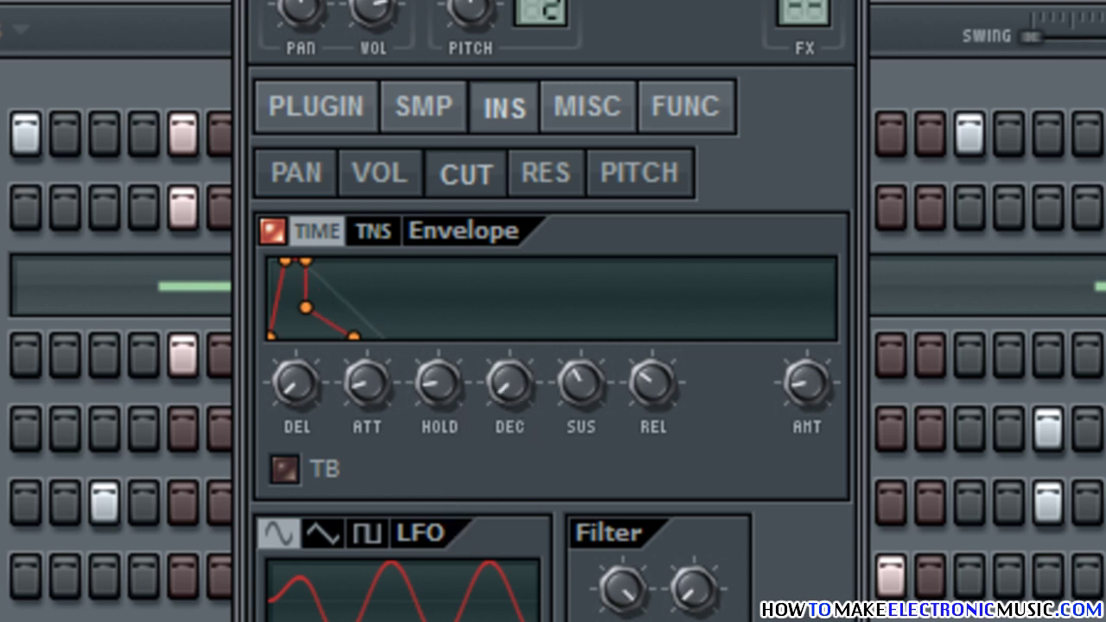
pyautogui.moveTo(588, 386); pyautogui.dragTo(573, 61)
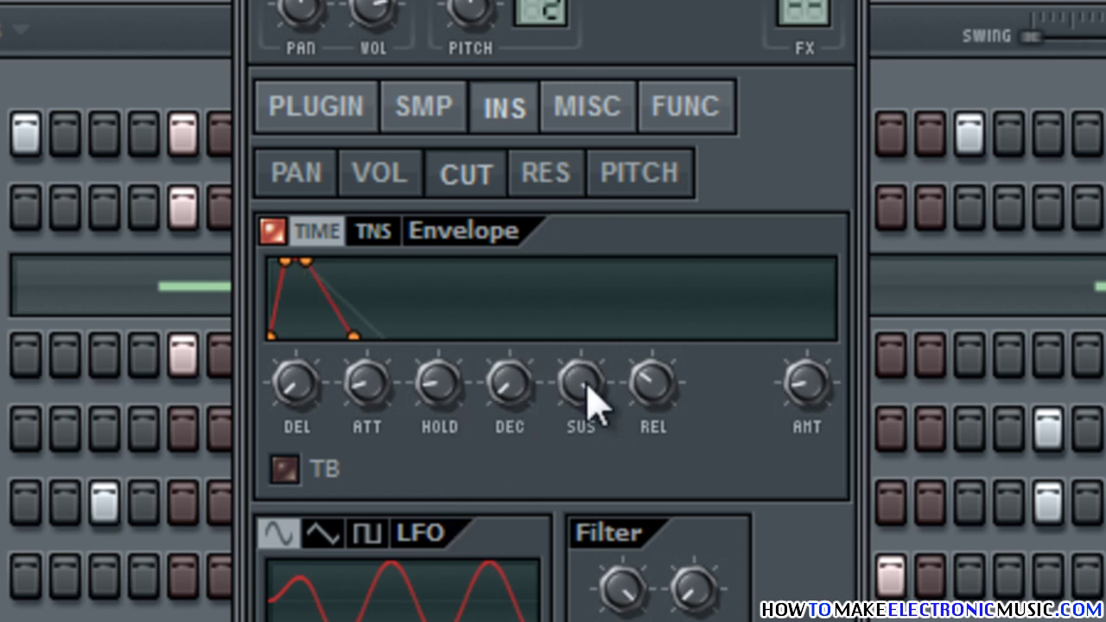
pyautogui.moveTo(648, 389); pyautogui.dragTo(656, 482)
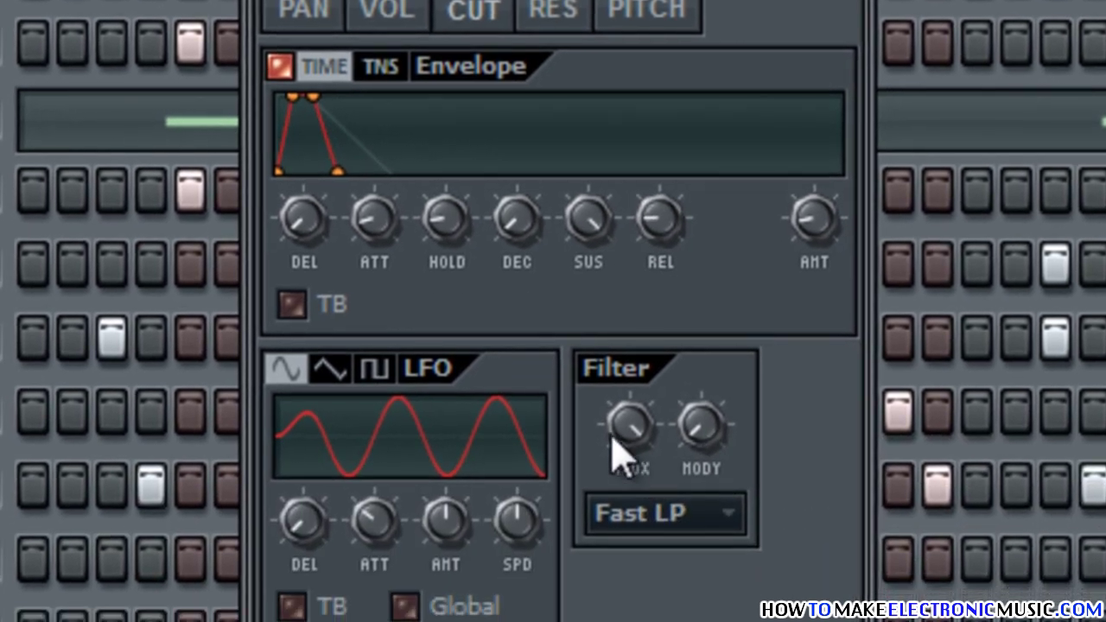
pyautogui.moveTo(605, 597); pyautogui.dragTo(614, 621)
pyautogui.moveTo(629, 484)
pyautogui.mouseDown()
pyautogui.moveTo(635, 497)
pyautogui.moveTo(626, 464)
pyautogui.mouseUp()
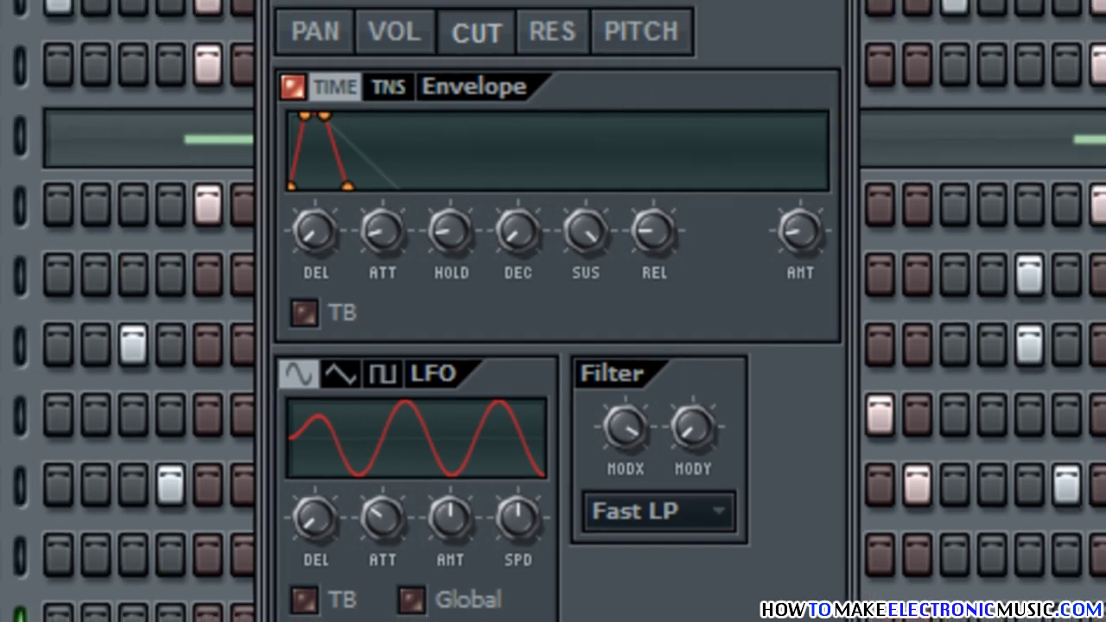
# Step: Assign the 3xOsc channel to a free mixer track and name that track Bass
pyautogui.click(439, 211)
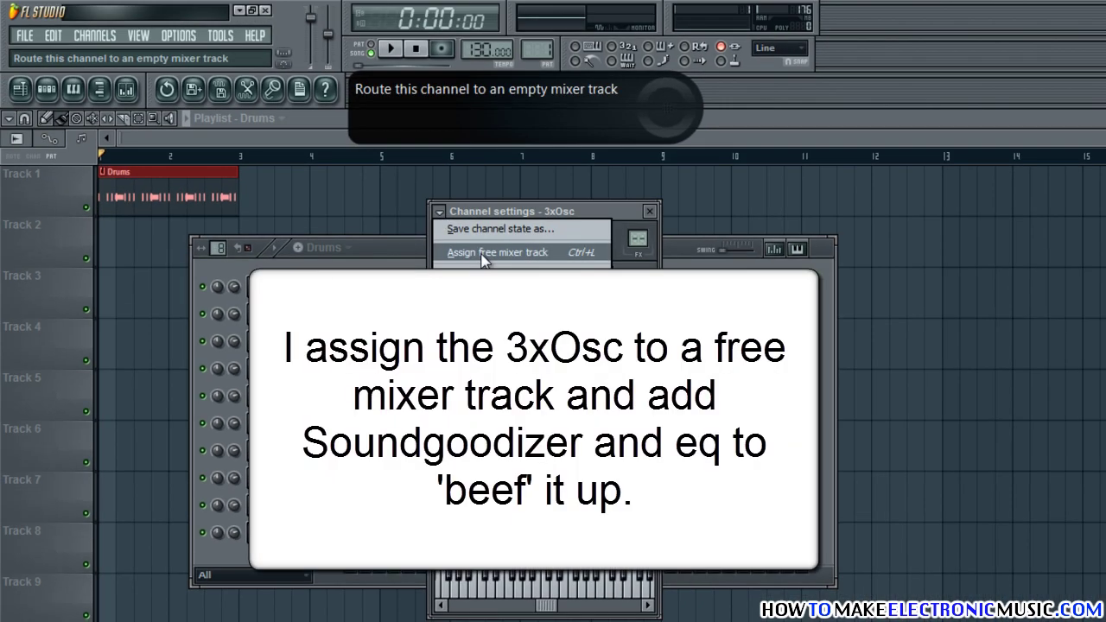
pyautogui.click(483, 254)
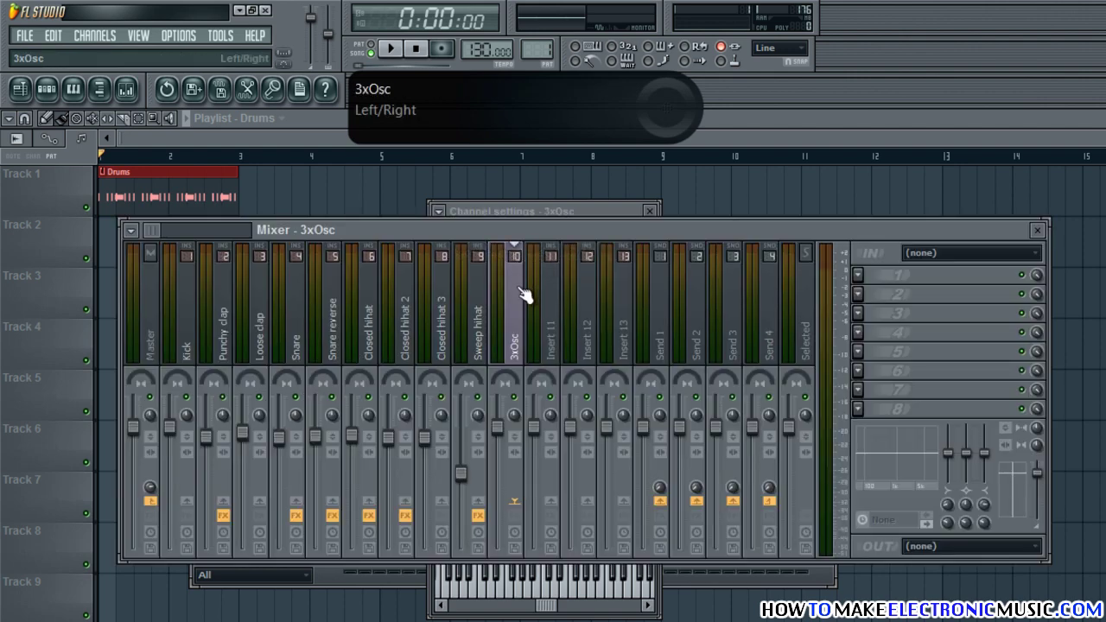
pyautogui.doubleClick(520, 295)
pyautogui.write('Bass')
pyautogui.press('Return')
# Step: Load Soundgoodizer in the first effect slot of the Bass mixer track
pyautogui.click(847, 275)
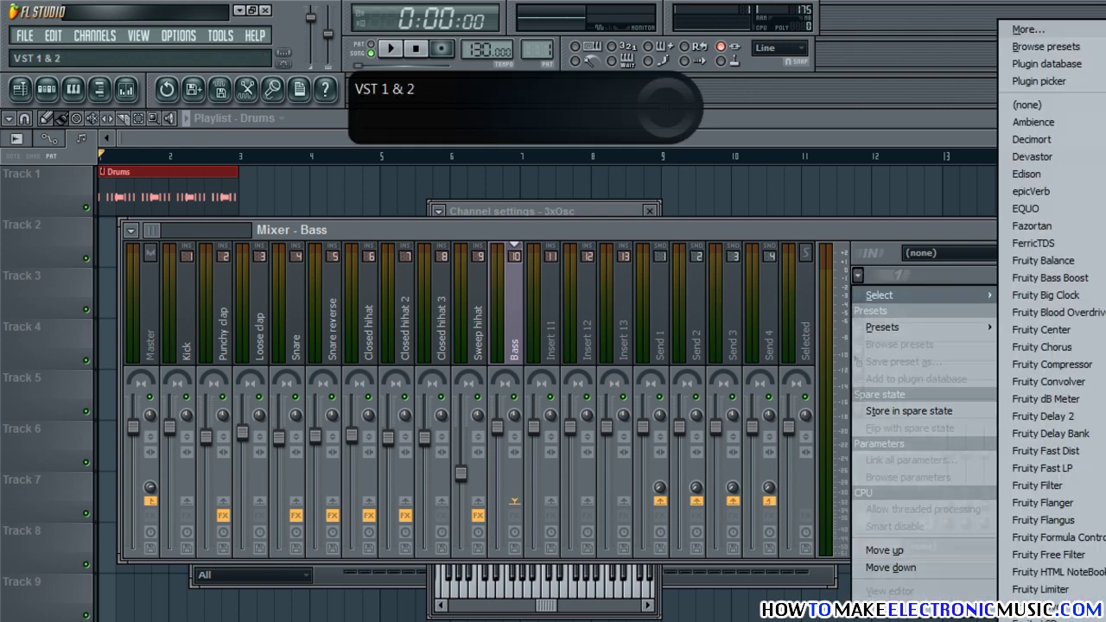
pyautogui.click(1098, 518)
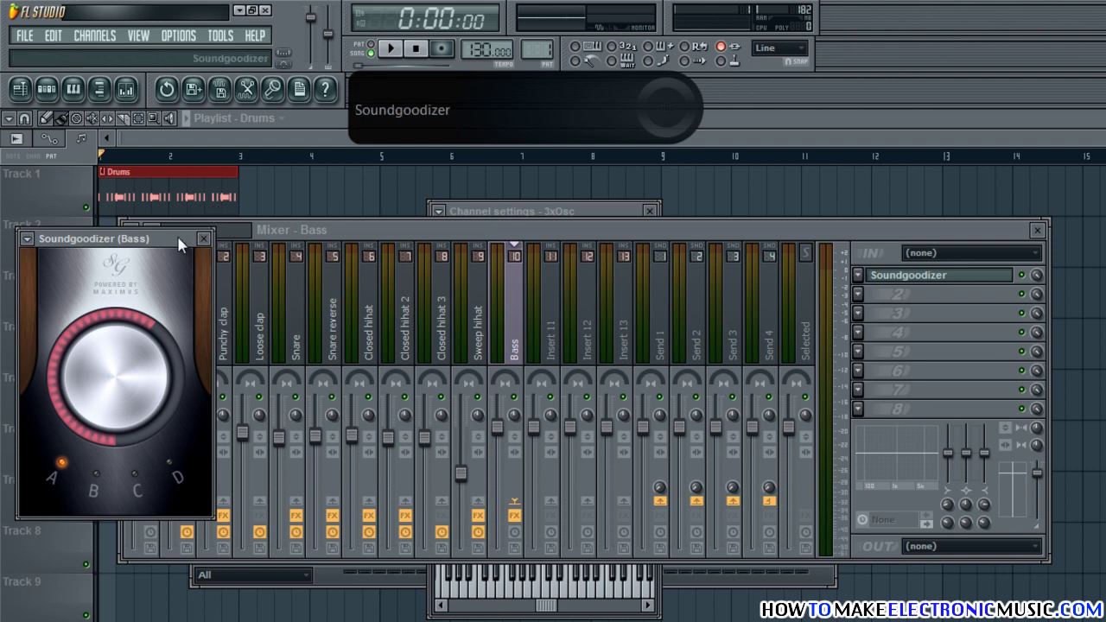
# Step: Put the Soundgoodizer window away and load Fruity Parametric EQ 2 in the second effect slot of the Bass mixer track
pyautogui.moveTo(180, 245); pyautogui.dragTo(618, 212)
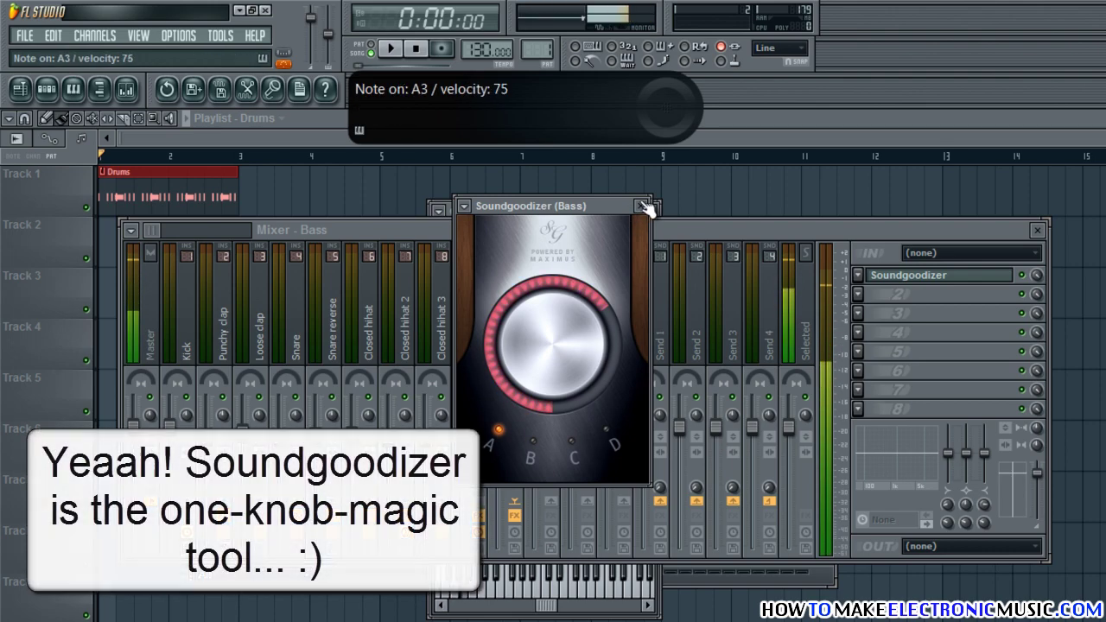
pyautogui.click(641, 205)
pyautogui.click(858, 296)
pyautogui.moveTo(886, 314)
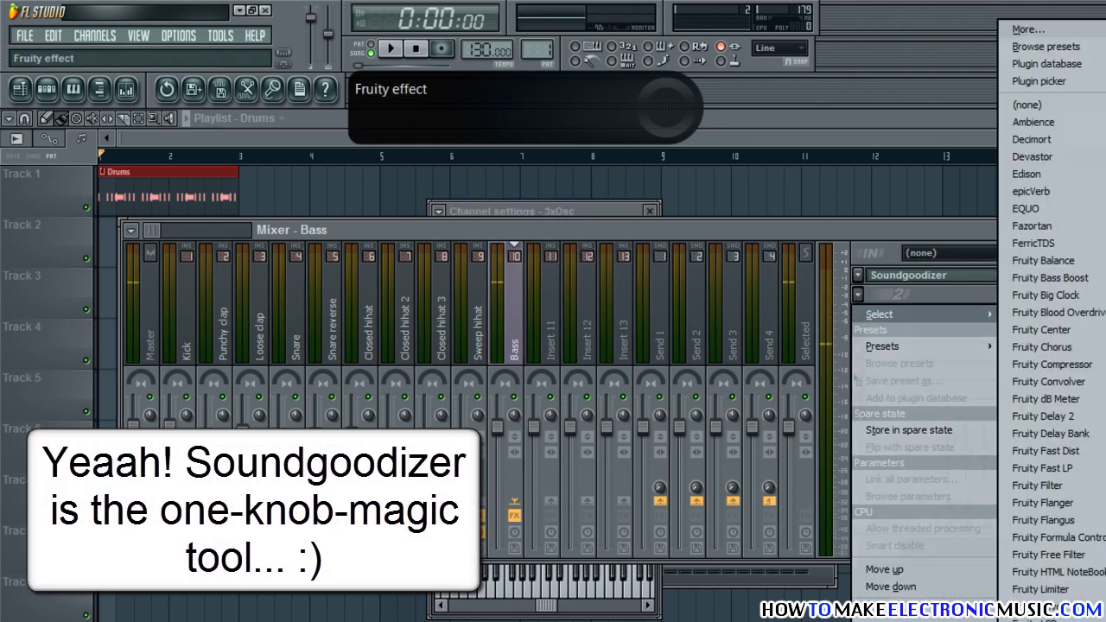
pyautogui.click(1052, 617)
pyautogui.moveTo(435, 285); pyautogui.dragTo(624, 229)
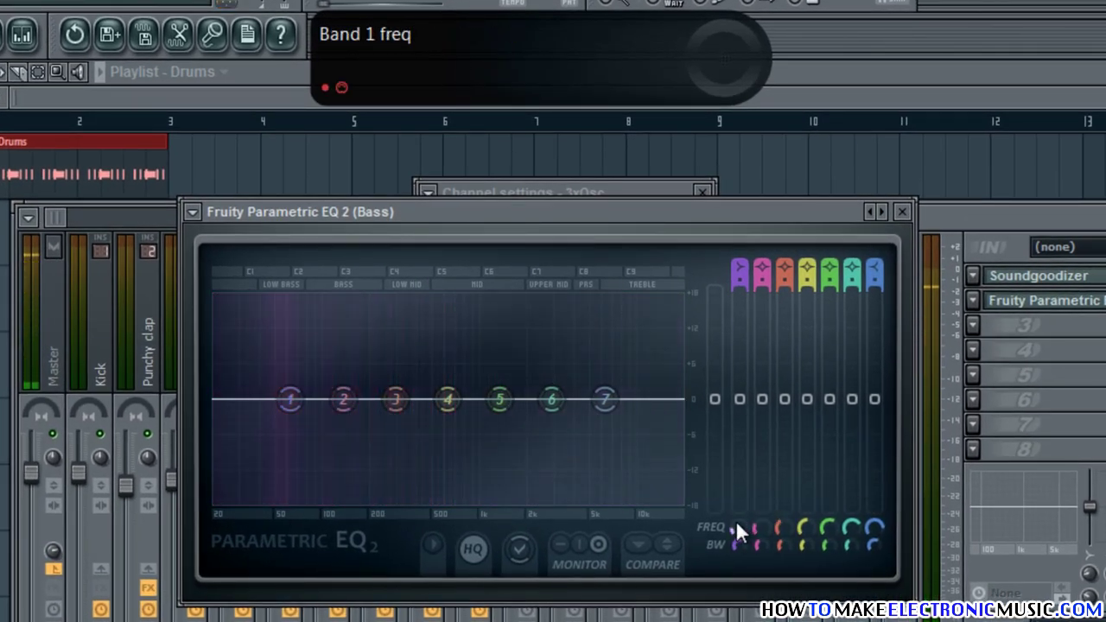
# Step: Make band 1 of the Bass EQ a peaking filter at 61 Hz, boost it about 3.1 dB and narrow its bandwidth
pyautogui.moveTo(736, 521)
pyautogui.mouseDown()
pyautogui.moveTo(735, 509)
pyautogui.moveTo(742, 524)
pyautogui.mouseUp()
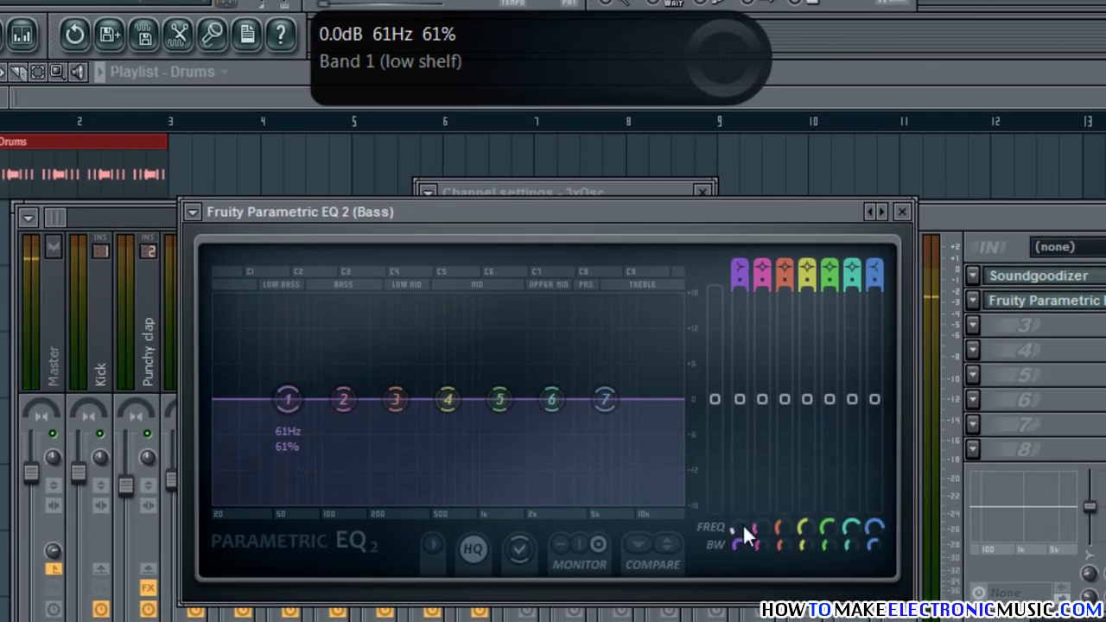
pyautogui.moveTo(740, 400); pyautogui.dragTo(741, 396)
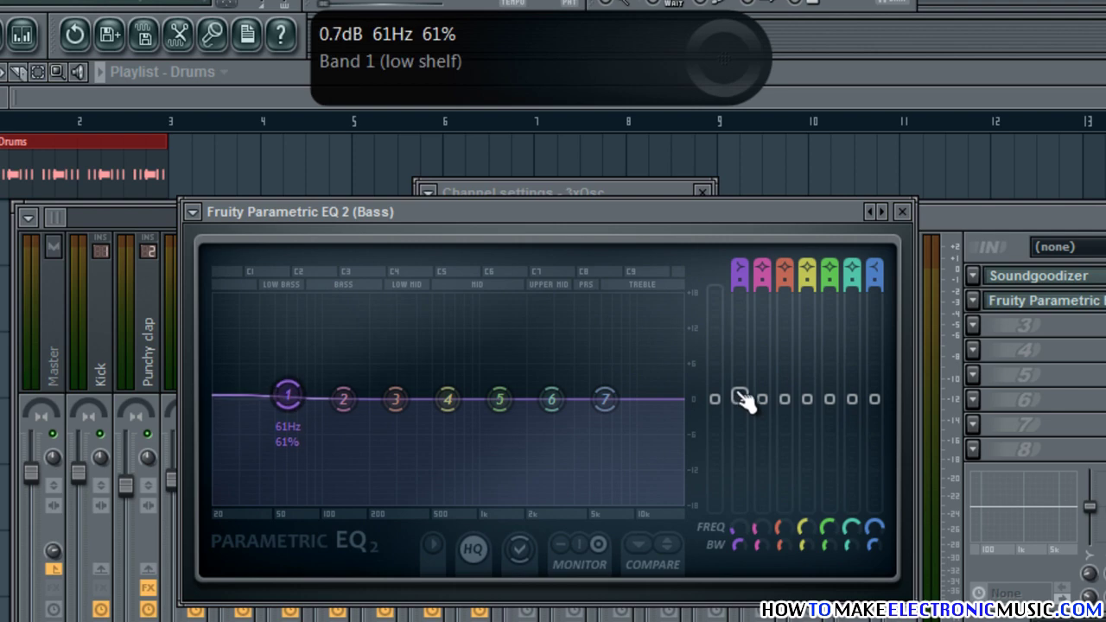
pyautogui.rightClick(290, 396)
pyautogui.moveTo(322, 455)
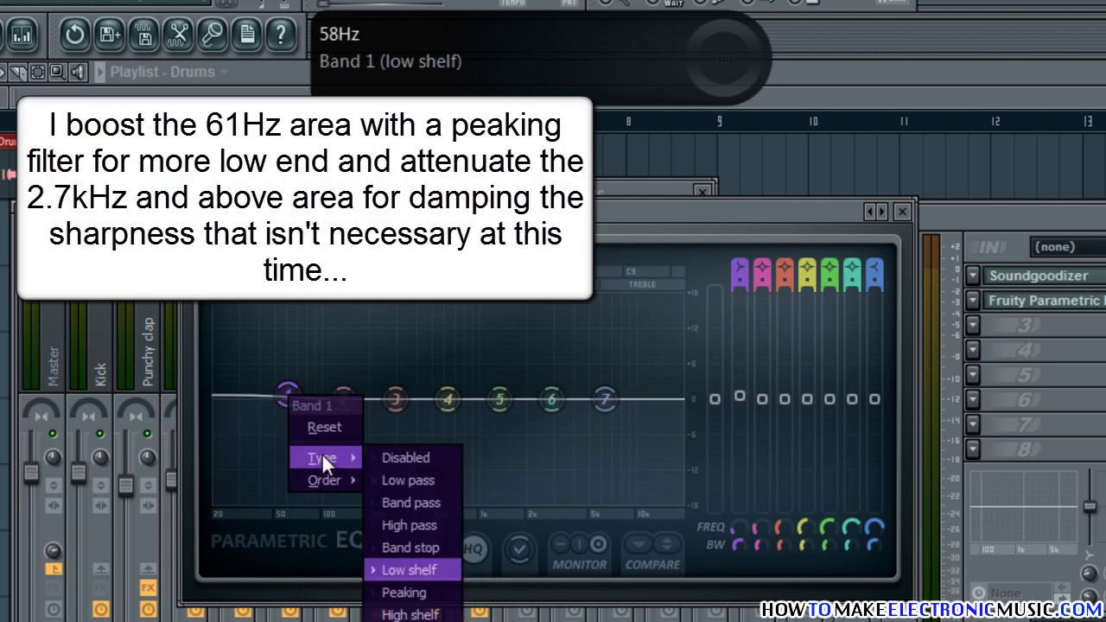
pyautogui.click(404, 593)
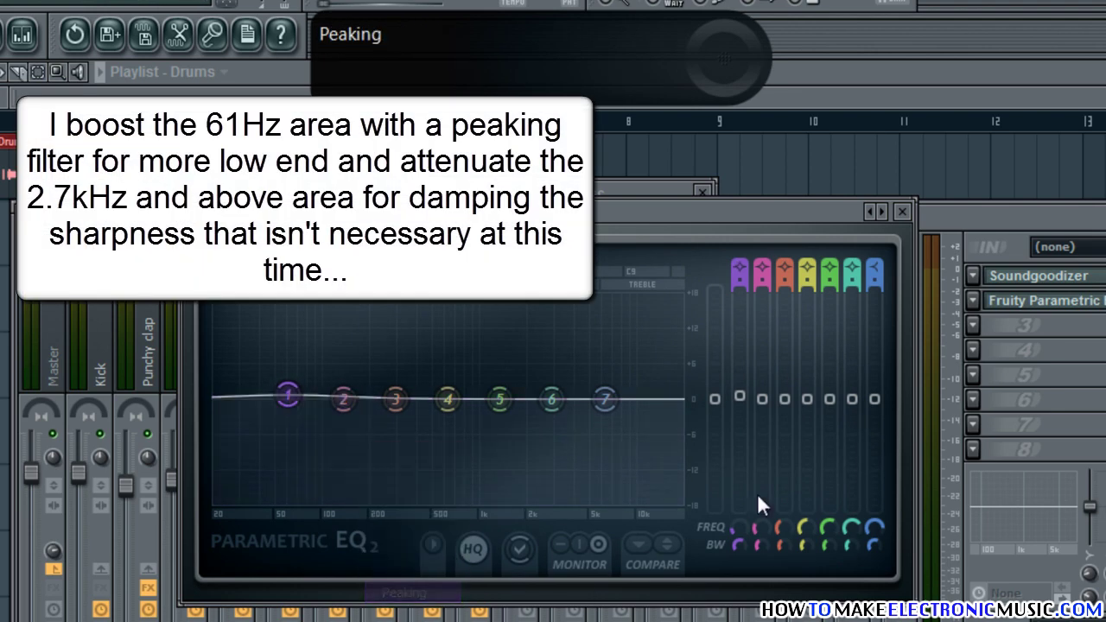
pyautogui.moveTo(741, 395); pyautogui.dragTo(745, 373)
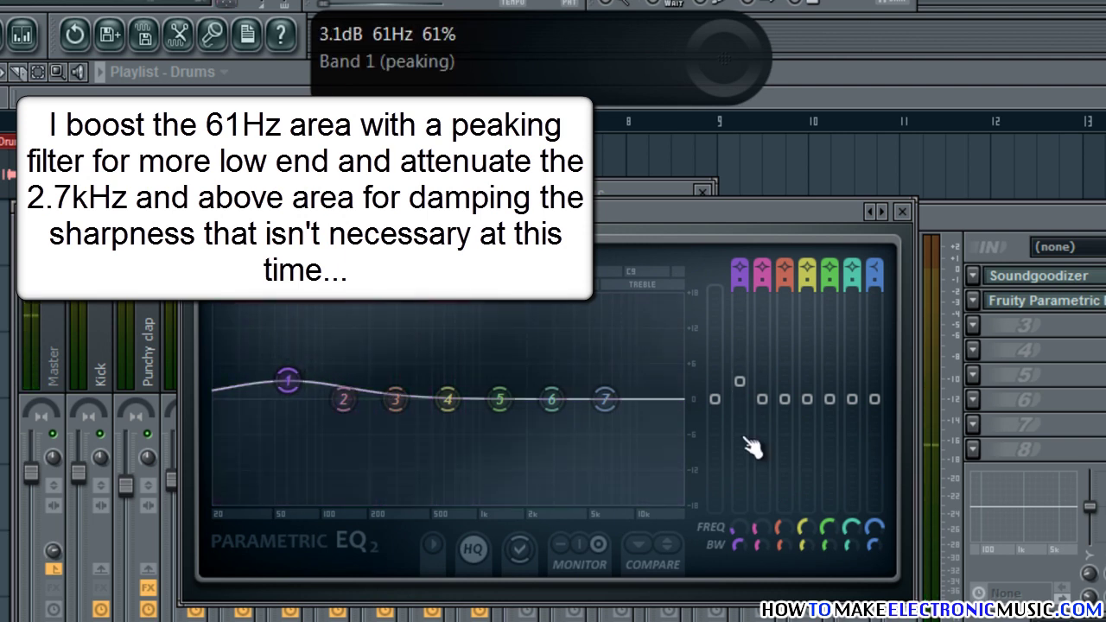
pyautogui.moveTo(736, 544); pyautogui.dragTo(736, 567)
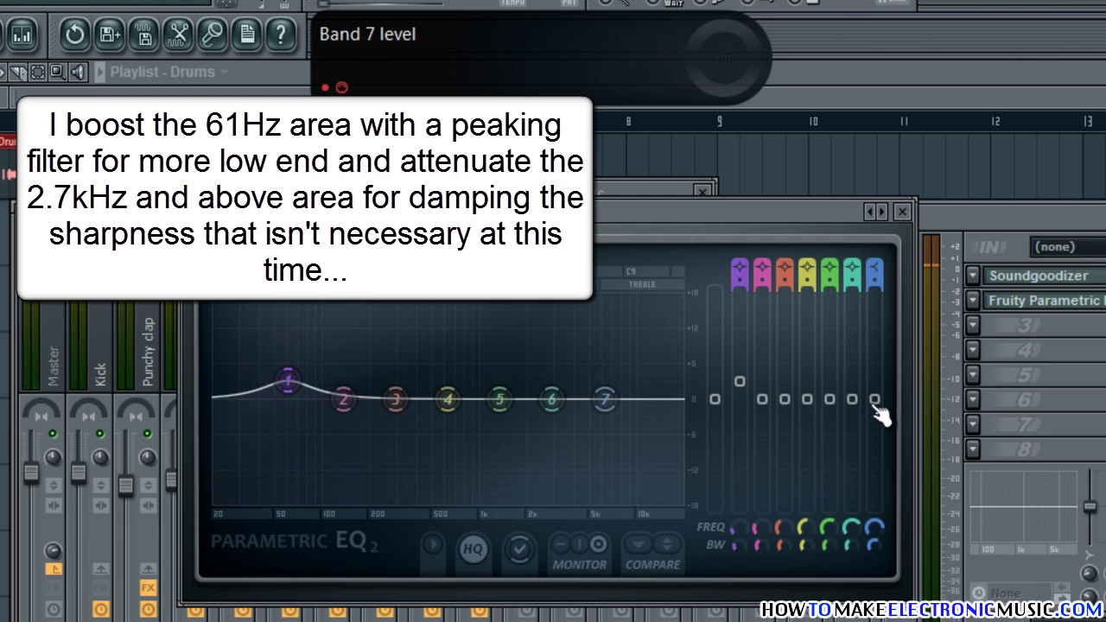
# Step: Cut the EQ's band 7 high shelf by about 4.6 dB from about 2.7 kHz, and close the EQ, mixer and channel settings
pyautogui.moveTo(877, 398); pyautogui.dragTo(890, 460)
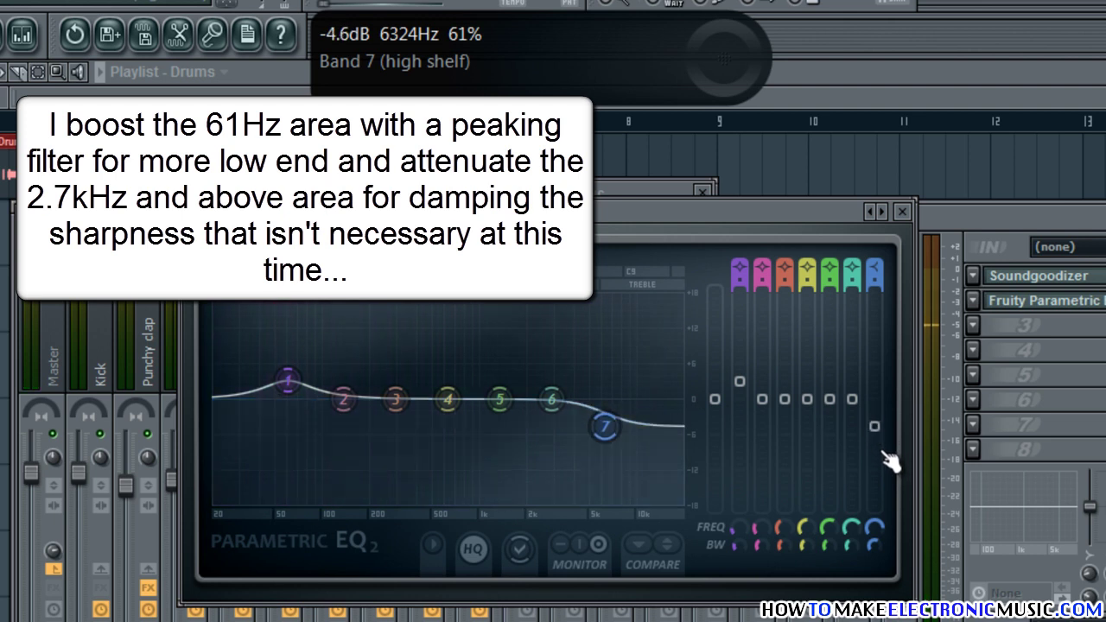
pyautogui.moveTo(878, 525); pyautogui.dragTo(896, 606)
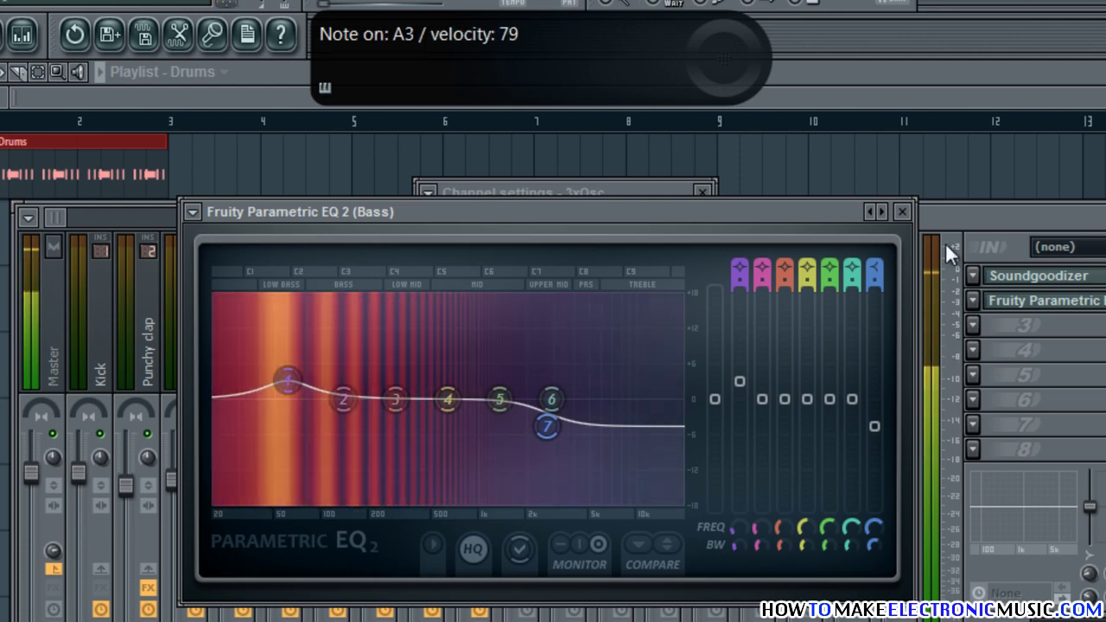
pyautogui.click(902, 211)
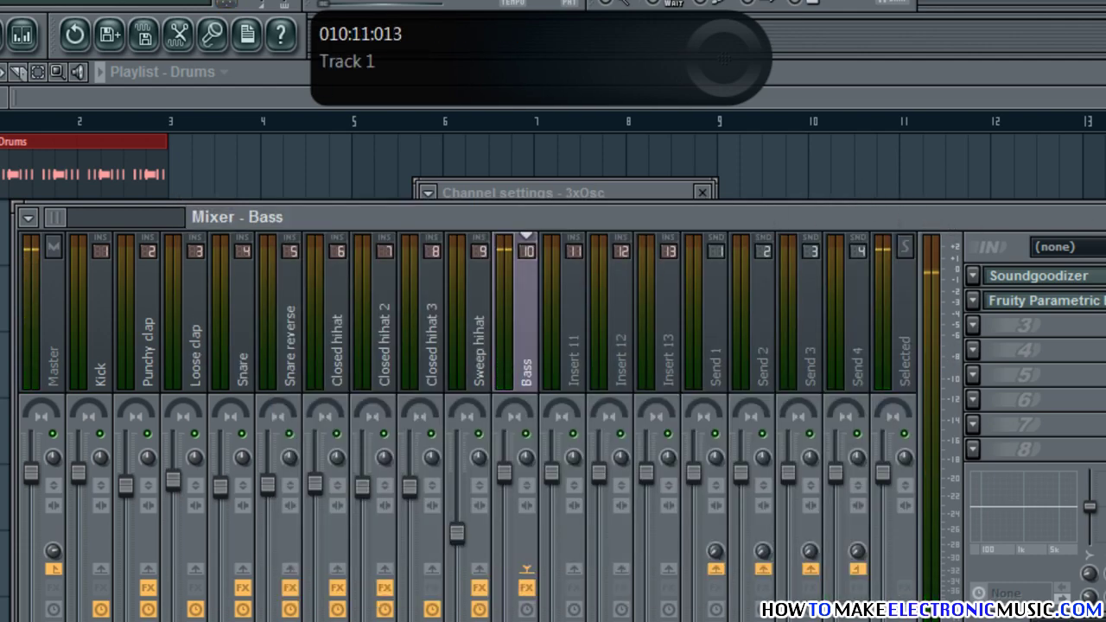
pyautogui.press('F9')
pyautogui.click(703, 192)
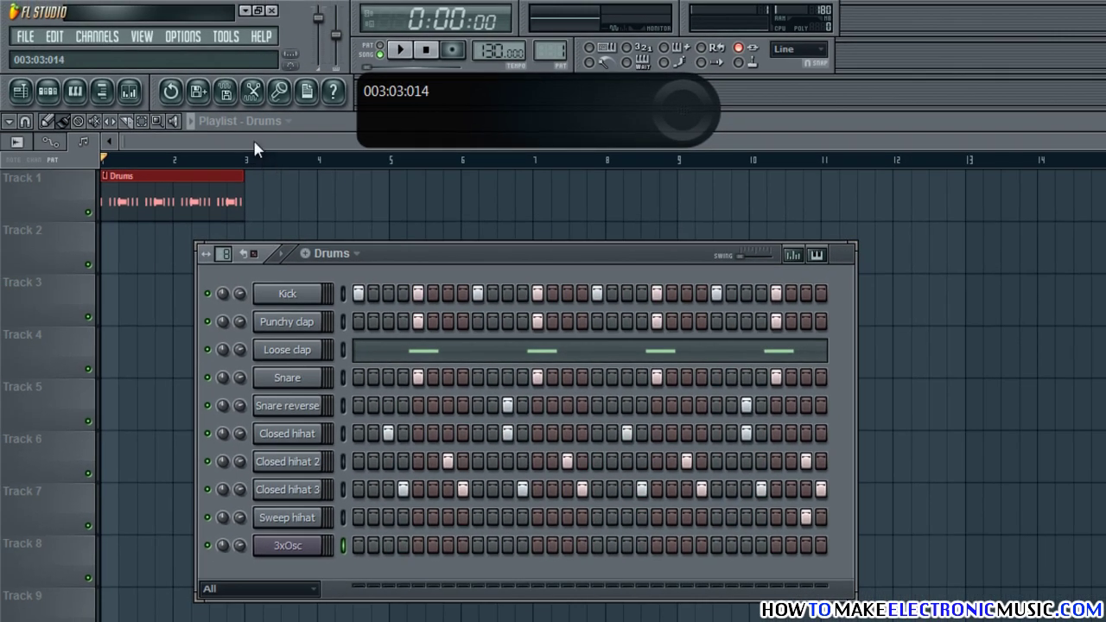
# Step: Create a new pattern, place it at bar 1 of playlist Track 2 and rename it Bass
pyautogui.press('F6')
pyautogui.press('F4')
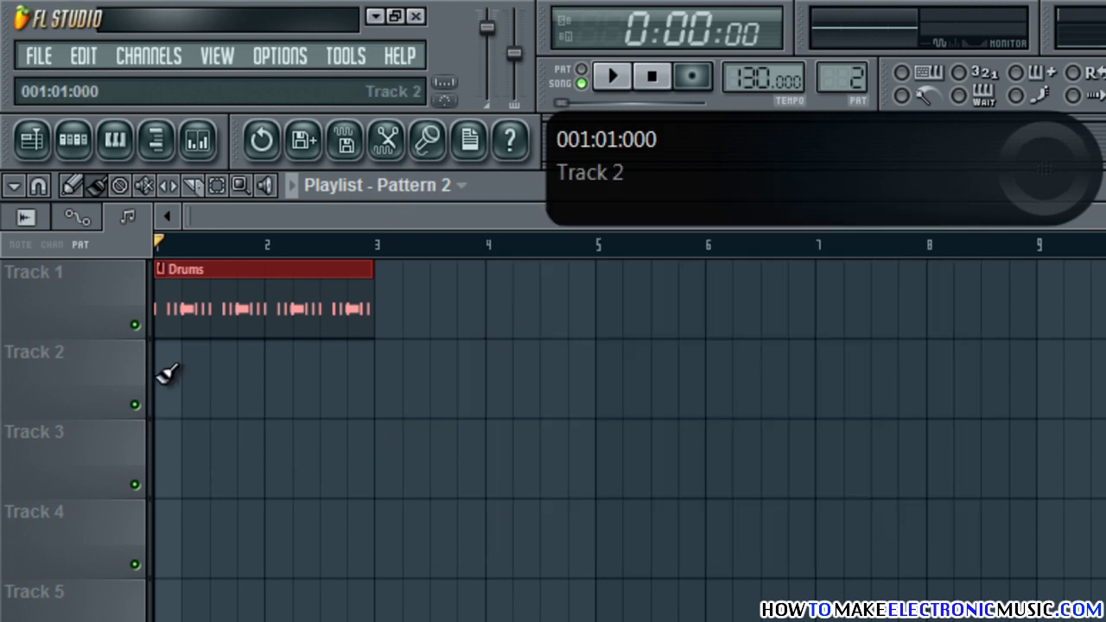
pyautogui.click(168, 375)
pyautogui.rightClick(160, 351)
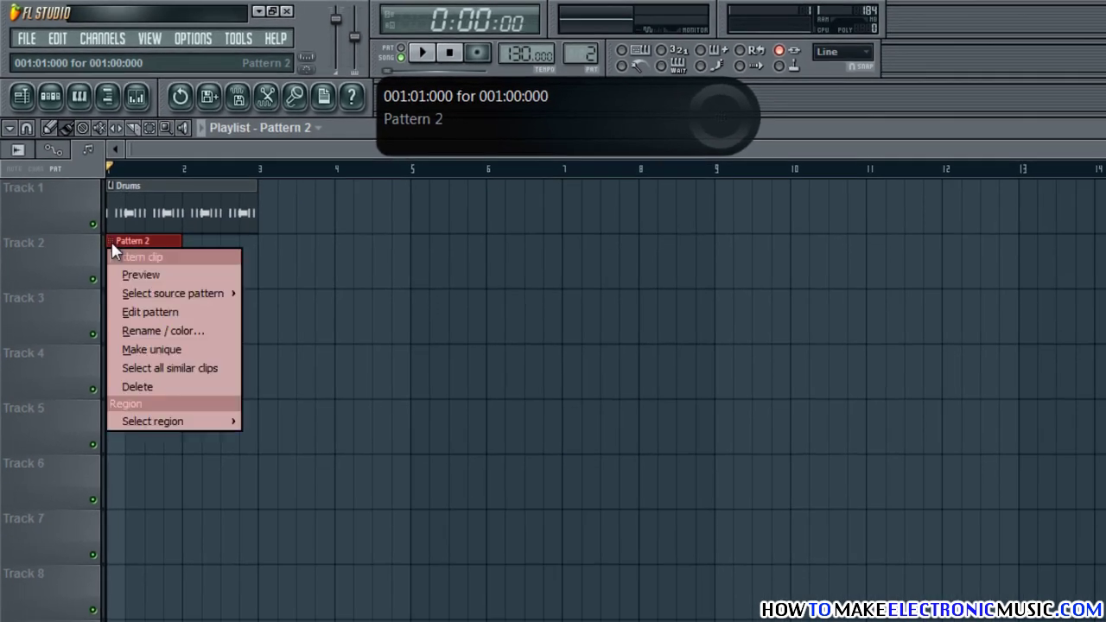
pyautogui.click(179, 331)
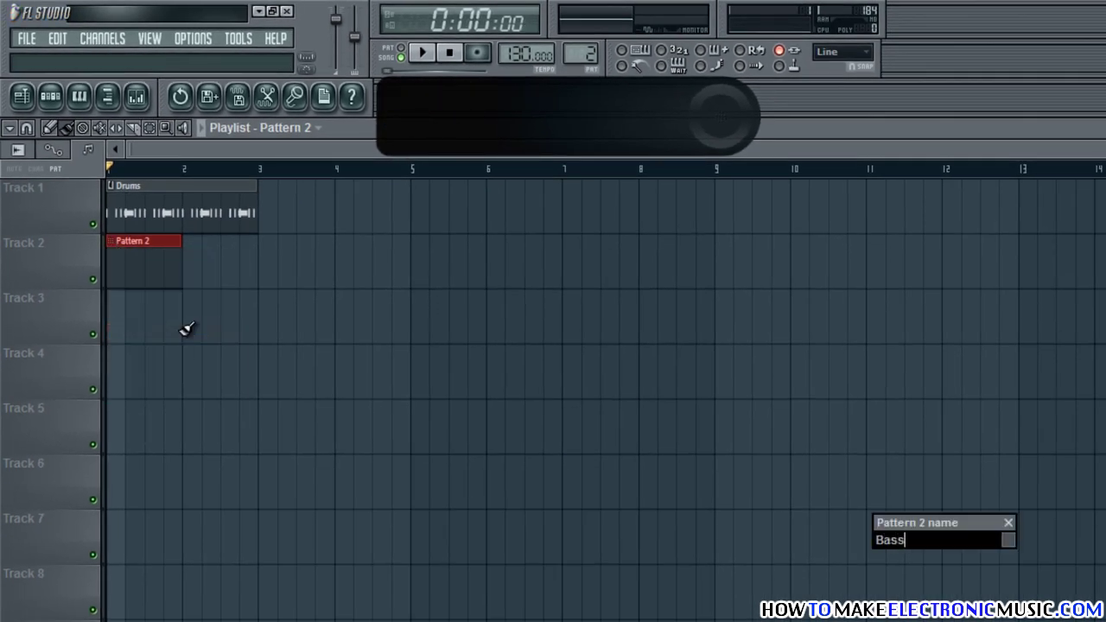
pyautogui.write('Bass')
pyautogui.press('Return')
# Step: Open the 3xOsc channel of the Bass pattern in the piano roll
pyautogui.doubleClick(146, 268)
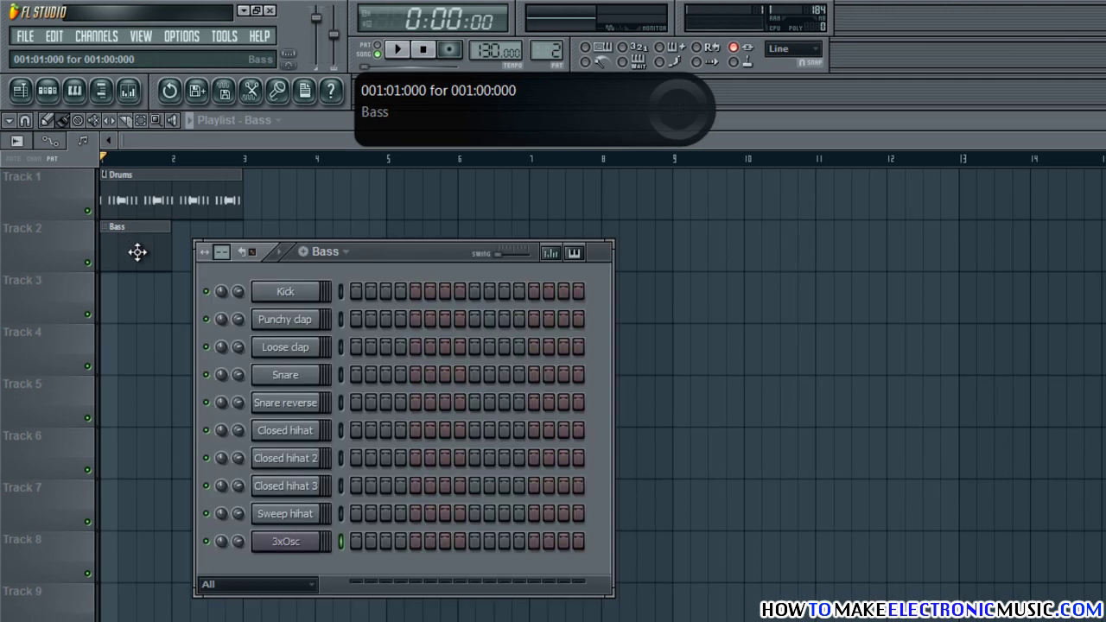
pyautogui.rightClick(327, 540)
pyautogui.click(344, 540)
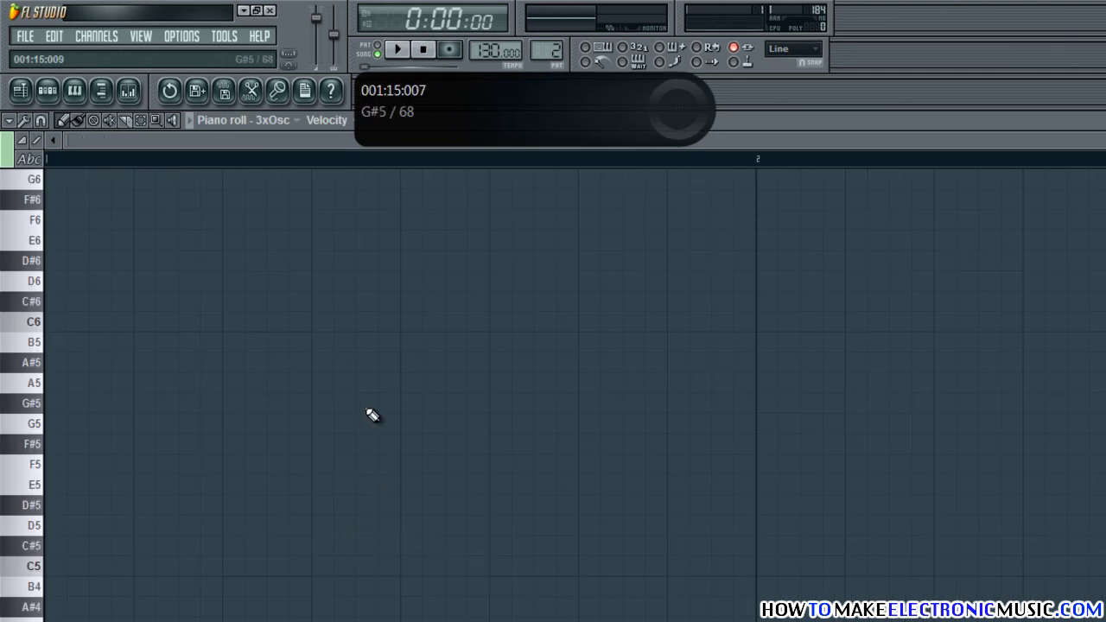
pyautogui.press('Escape')
pyautogui.rightClick(323, 533)
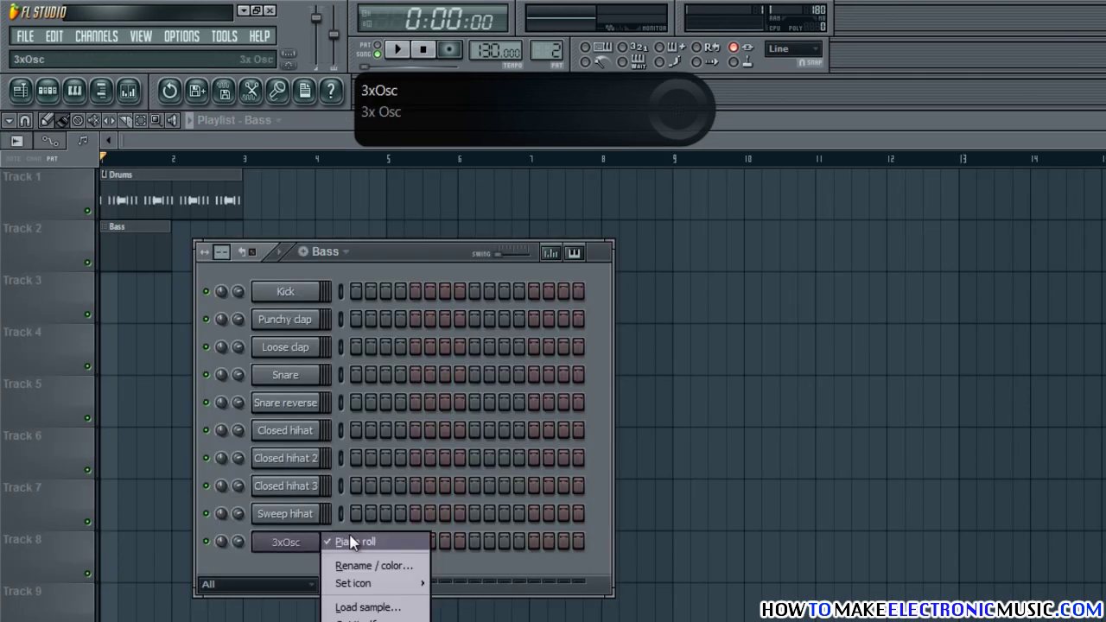
pyautogui.click(358, 538)
pyautogui.click(352, 538)
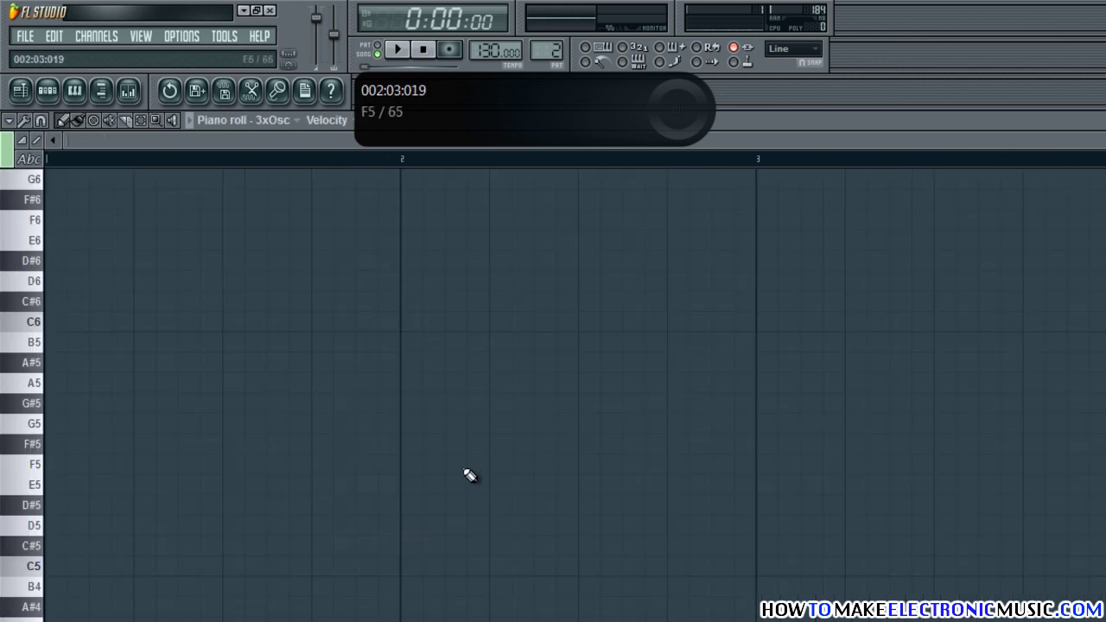
# Step: Draw a three-step A3 note at the start of bar 1 and a one-step A3 note at step 4
pyautogui.scroll(-3, 95, 436)
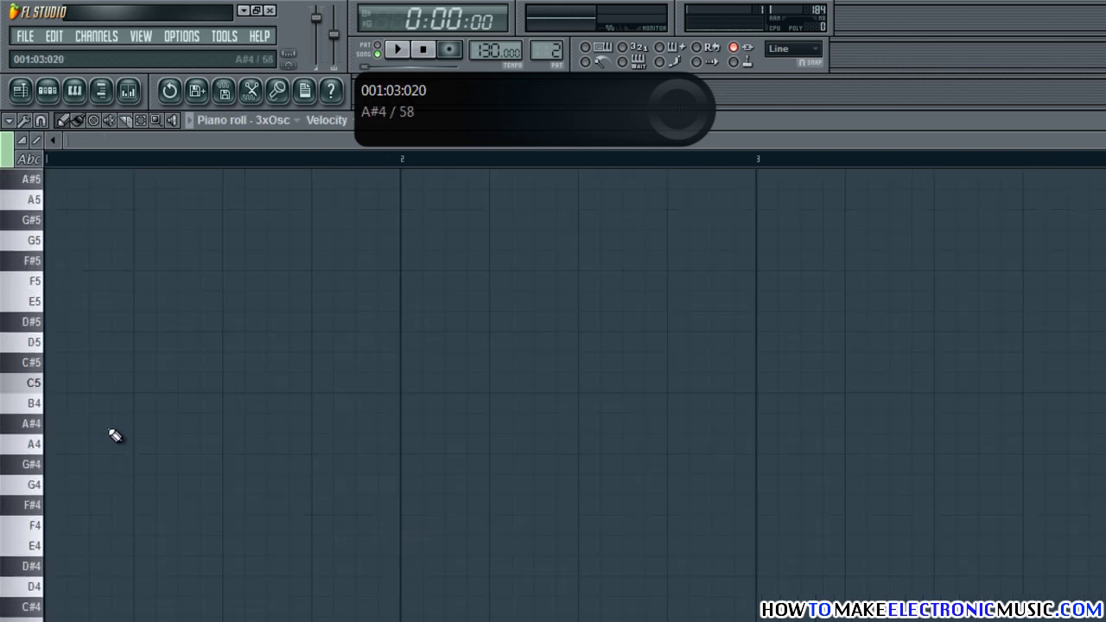
pyautogui.scroll(-2, 115, 435)
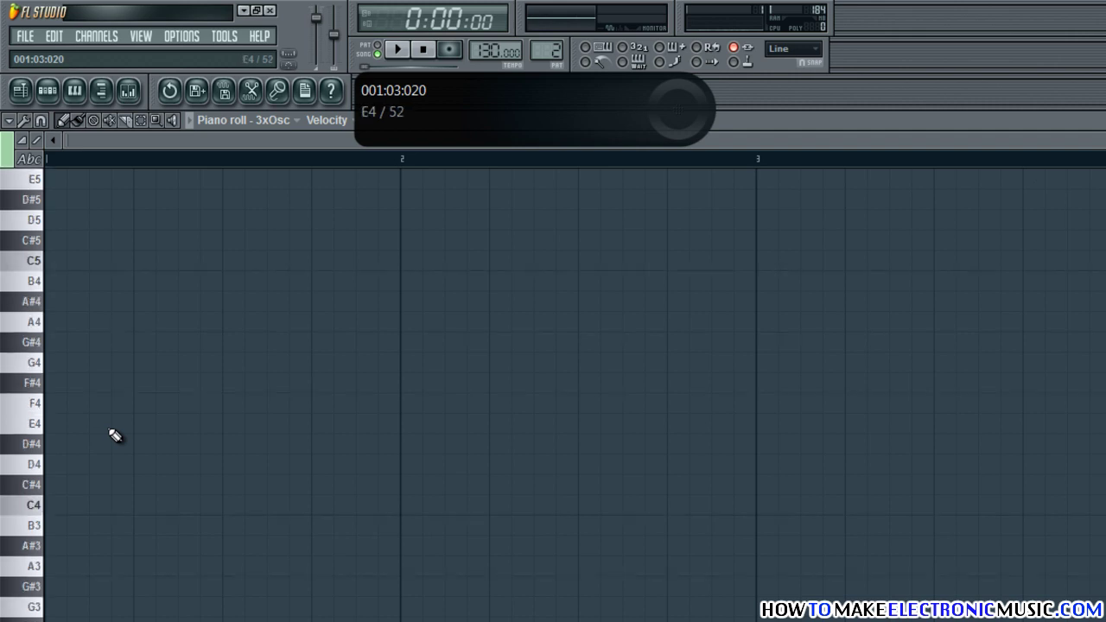
pyautogui.scroll(-2, 115, 436)
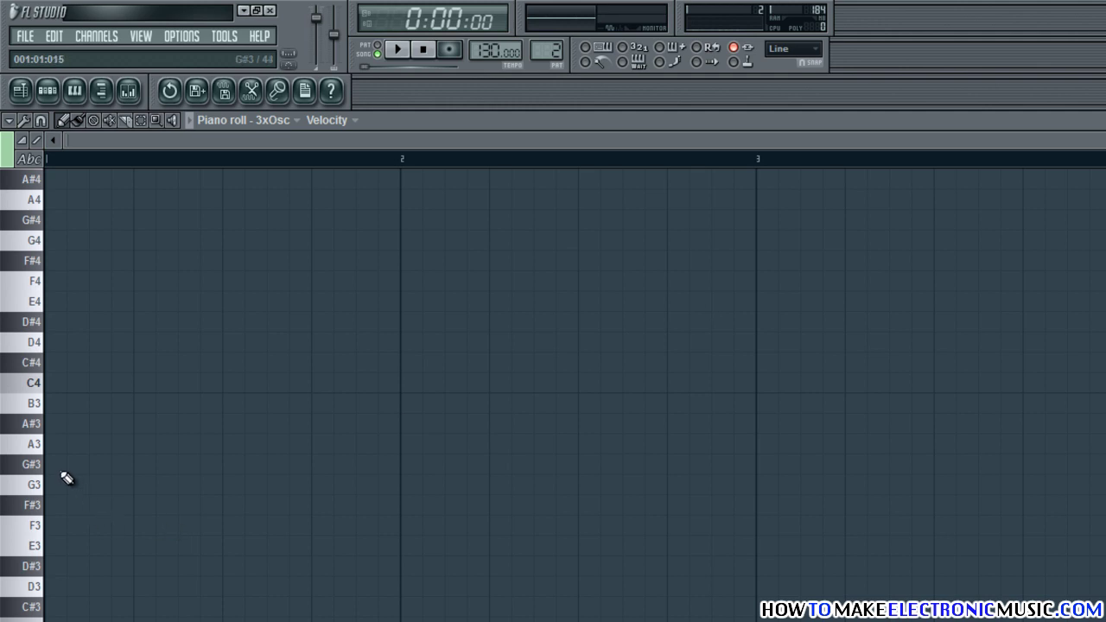
pyautogui.click(57, 444)
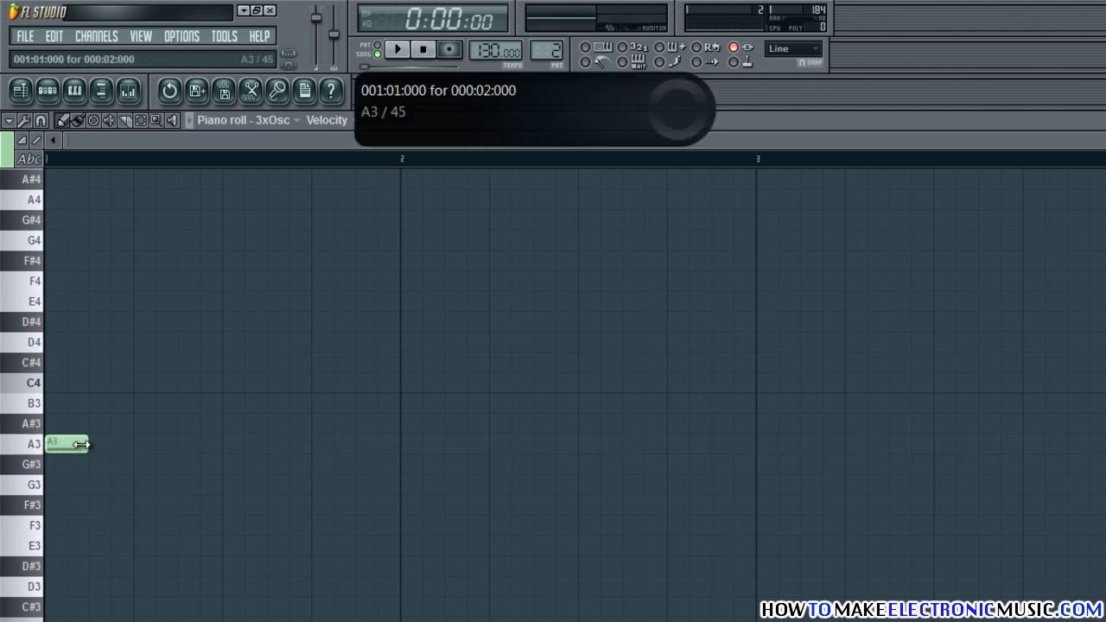
pyautogui.click(122, 444)
pyautogui.moveTo(179, 447); pyautogui.dragTo(123, 444)
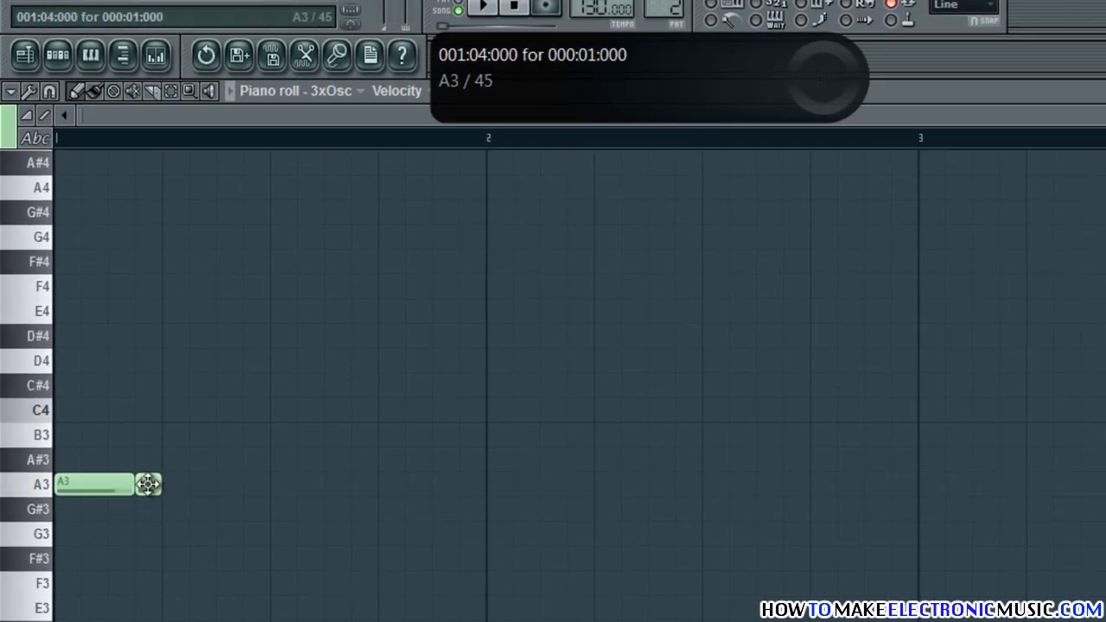
# Step: Add two-step A3 notes at steps 7 and 9 of bar 1
pyautogui.click(224, 485)
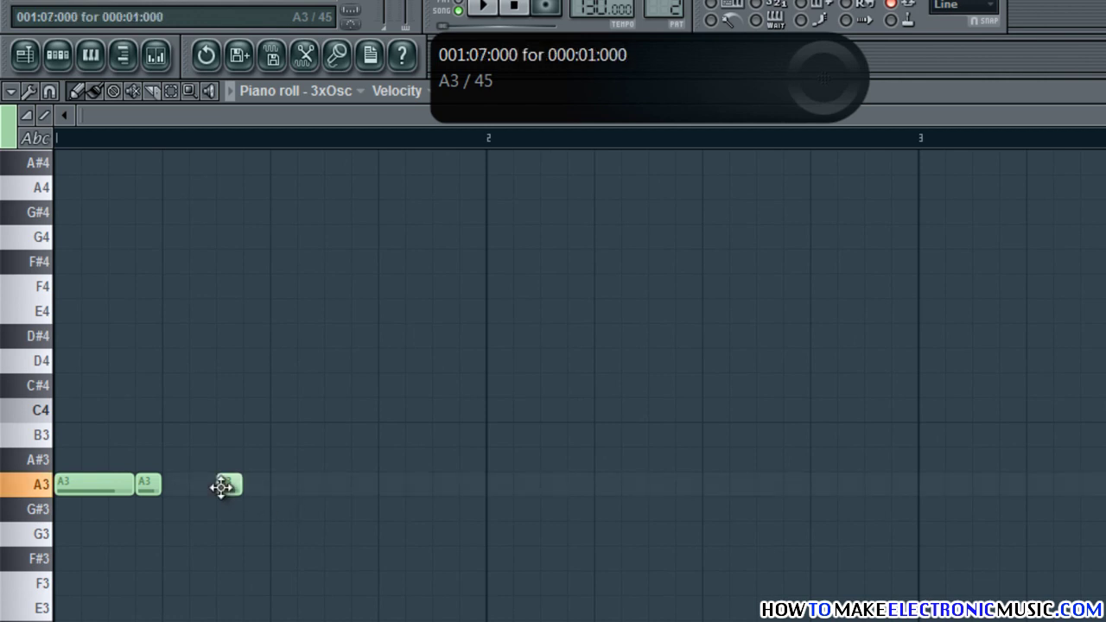
pyautogui.doubleClick(245, 487)
pyautogui.click(492, 411)
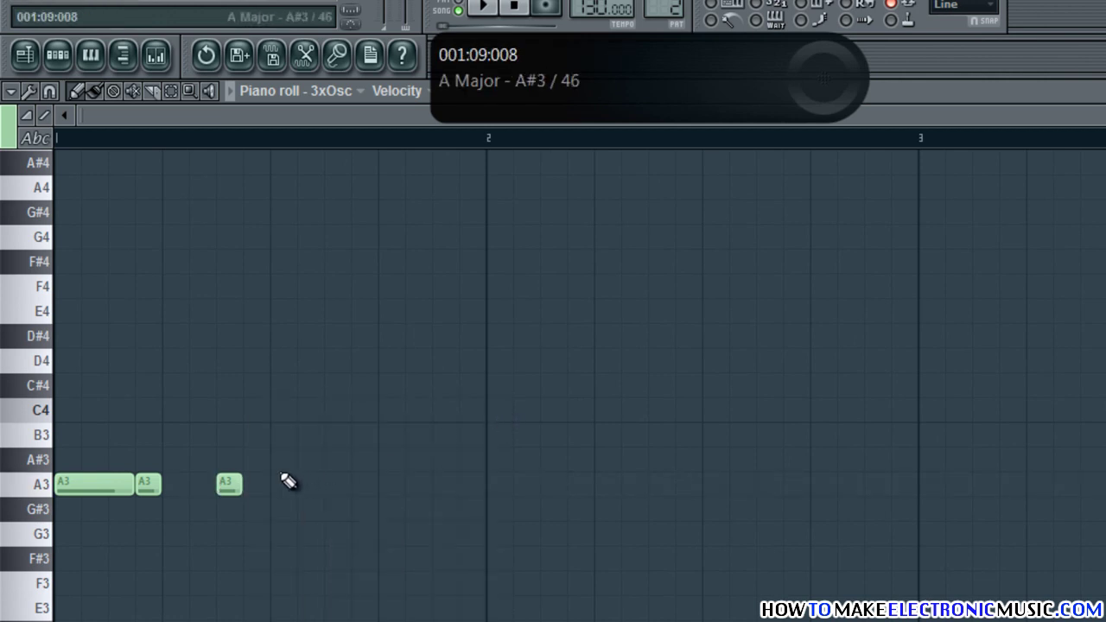
pyautogui.moveTo(242, 482); pyautogui.dragTo(269, 482)
pyautogui.click(281, 484)
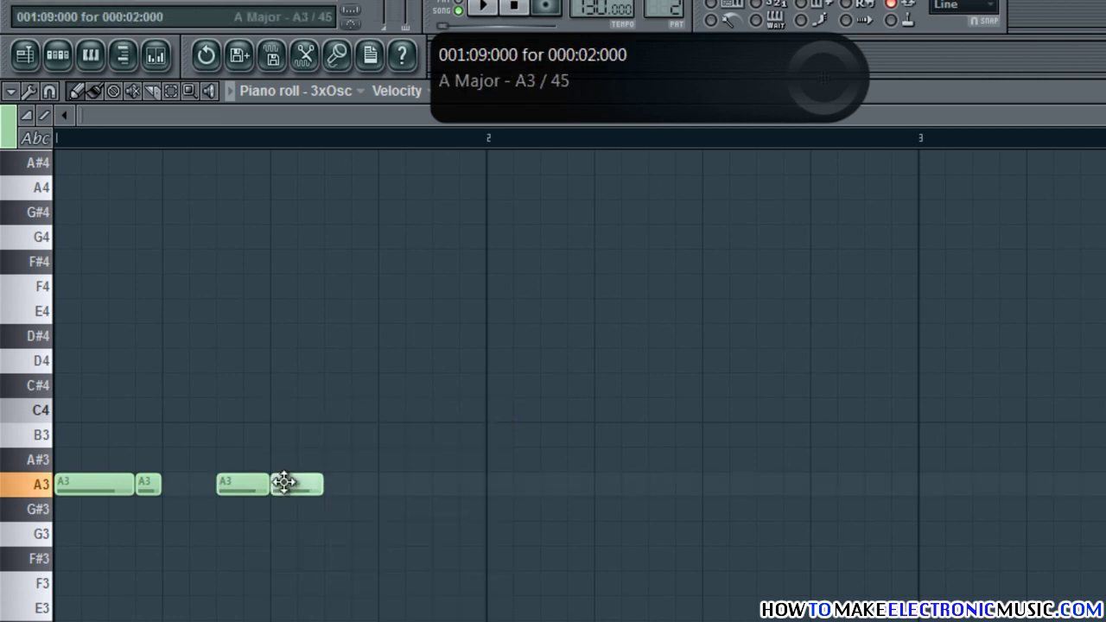
# Step: Solo the 3xOsc channel and play back the bass notes drawn so far
pyautogui.press('F6')
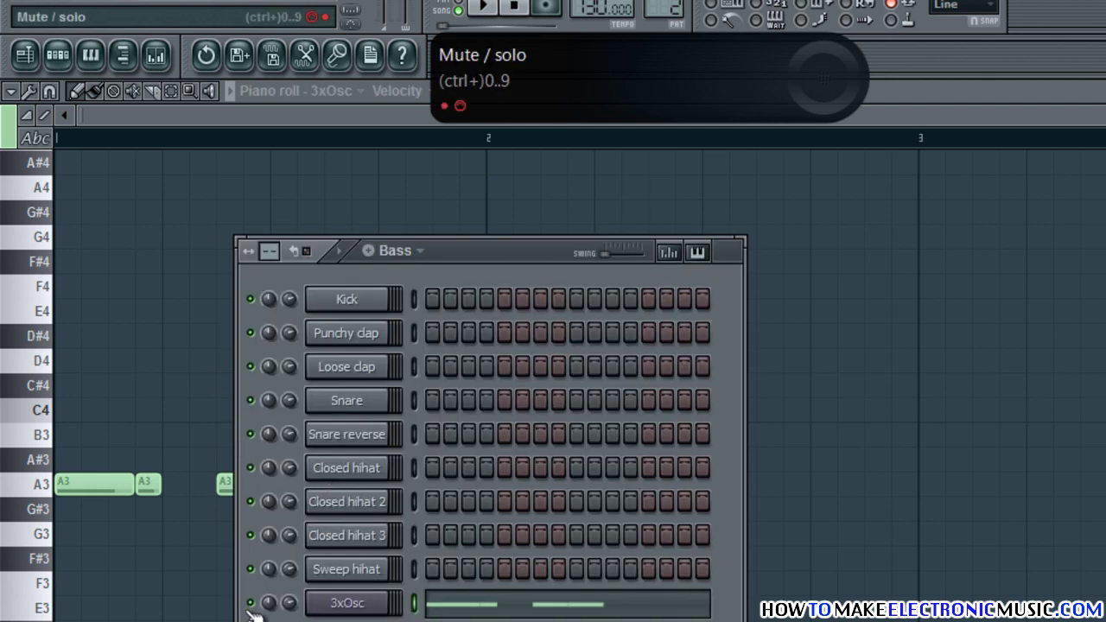
pyautogui.press('F6')
pyautogui.press('space')
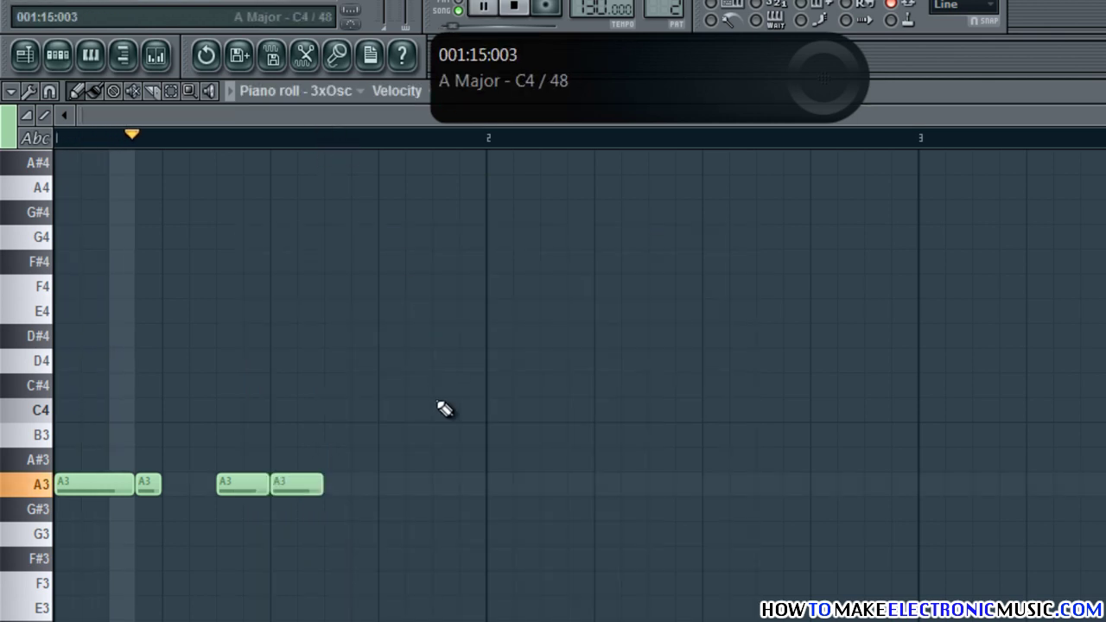
pyautogui.press('space')
# Step: Lengthen the step 9 note to three steps, and add a one-step A3 at step 12 and a two-step A3 at step 15
pyautogui.moveTo(325, 484); pyautogui.dragTo(346, 484)
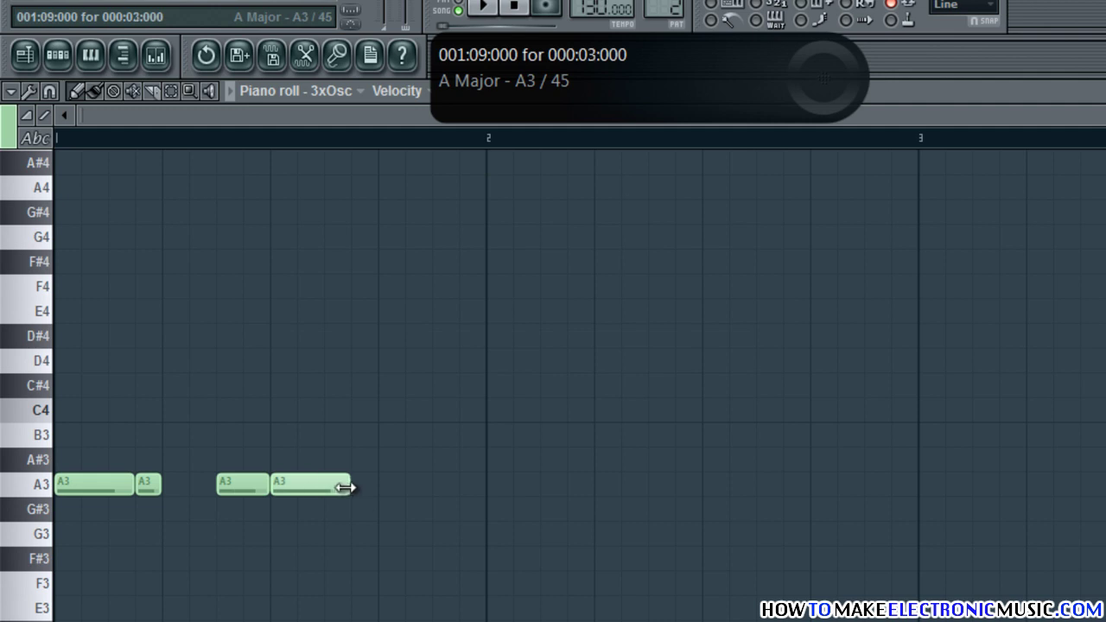
pyautogui.click(361, 484)
pyautogui.moveTo(418, 485); pyautogui.dragTo(388, 487)
pyautogui.click(441, 485)
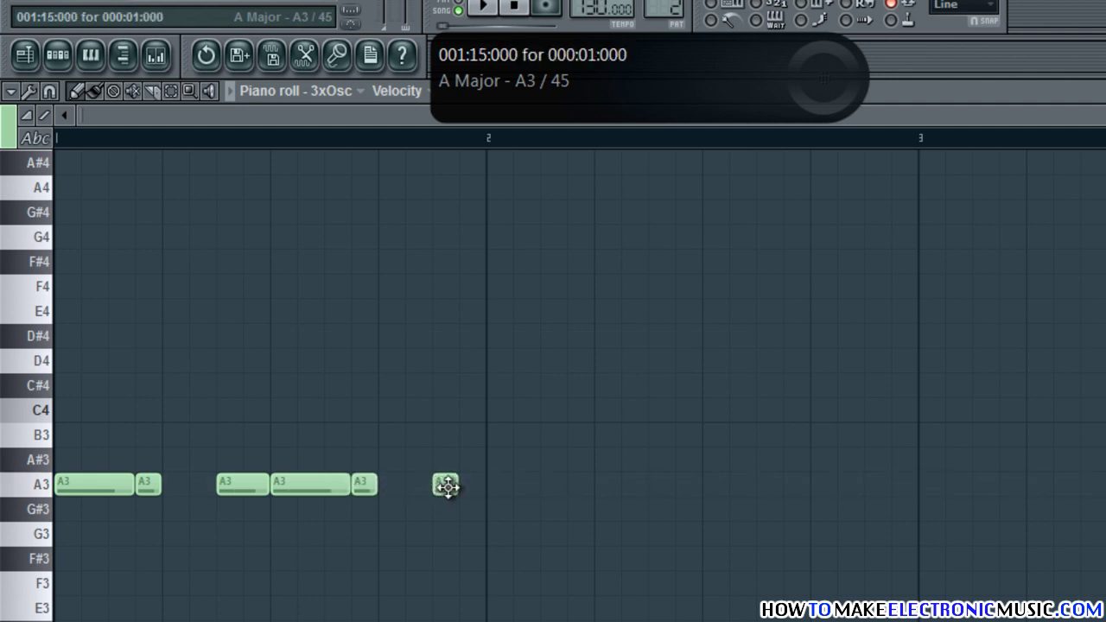
pyautogui.moveTo(454, 486); pyautogui.dragTo(471, 487)
# Step: Play back the completed one-bar bass line and return to the playlist alone
pyautogui.press('space')
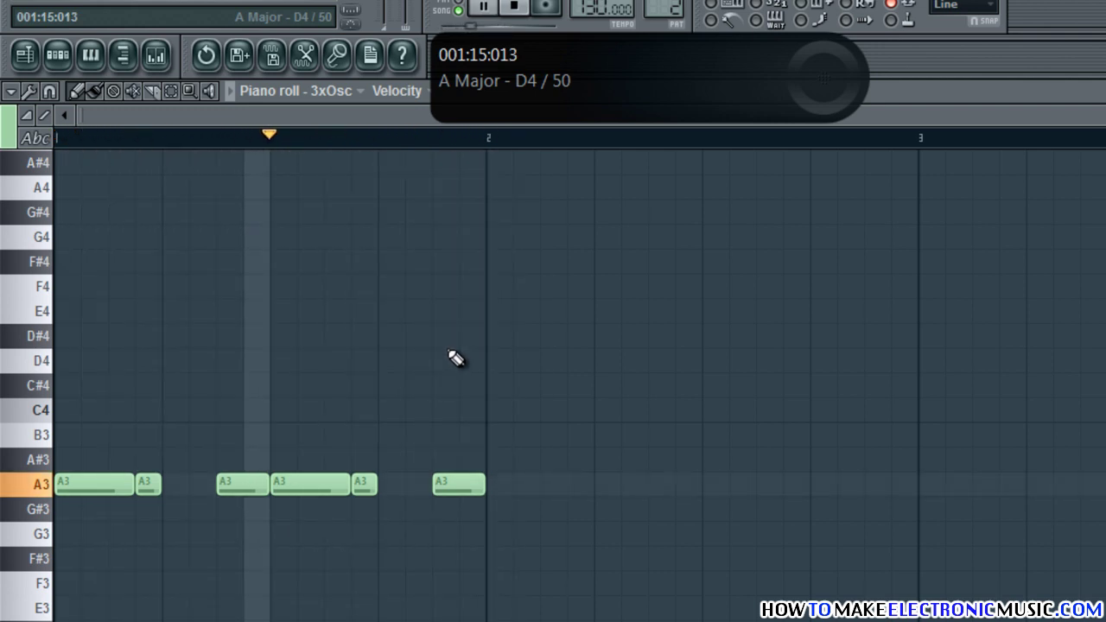
pyautogui.press('space')
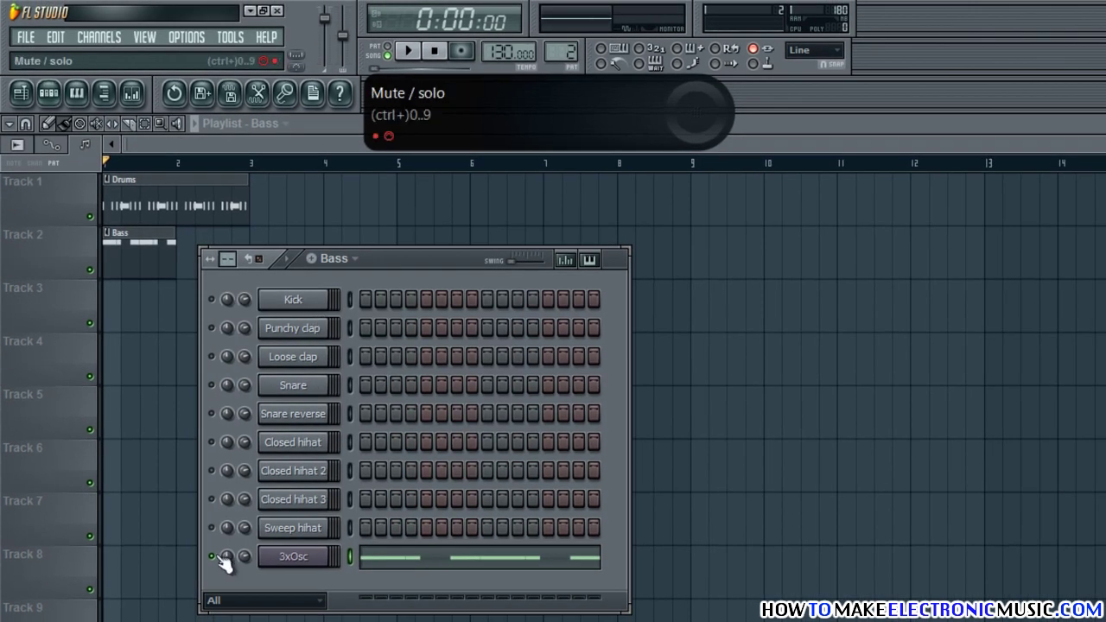
pyautogui.press('F6')
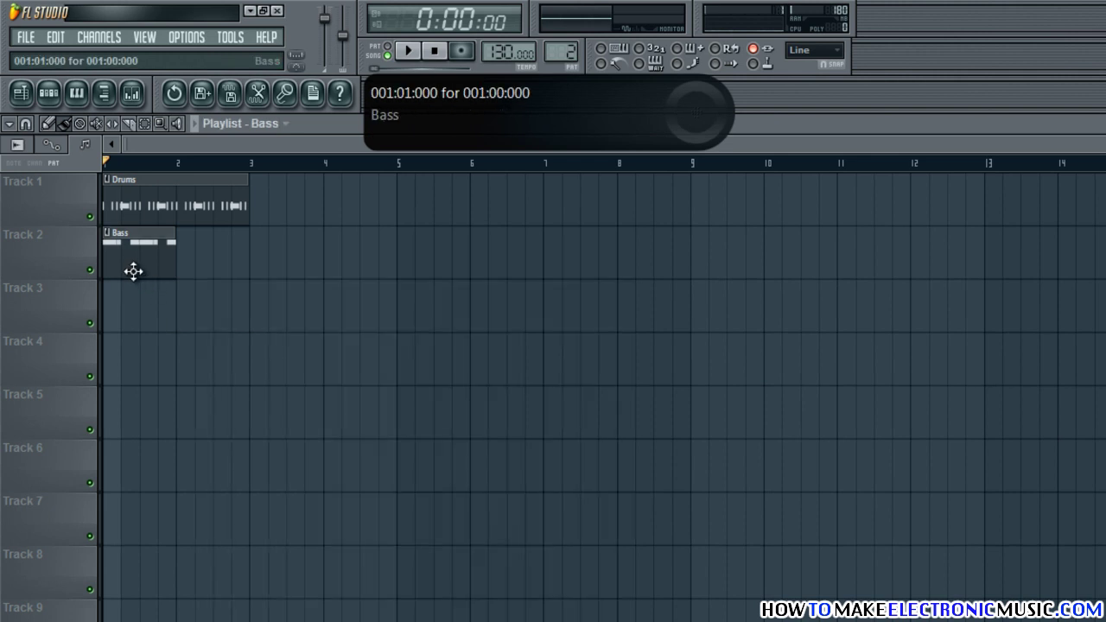
# Step: Add a second Bass clip at bar 2 of Track 2 and play the two-bar loop with the drums
pyautogui.click(180, 263)
pyautogui.press('space')
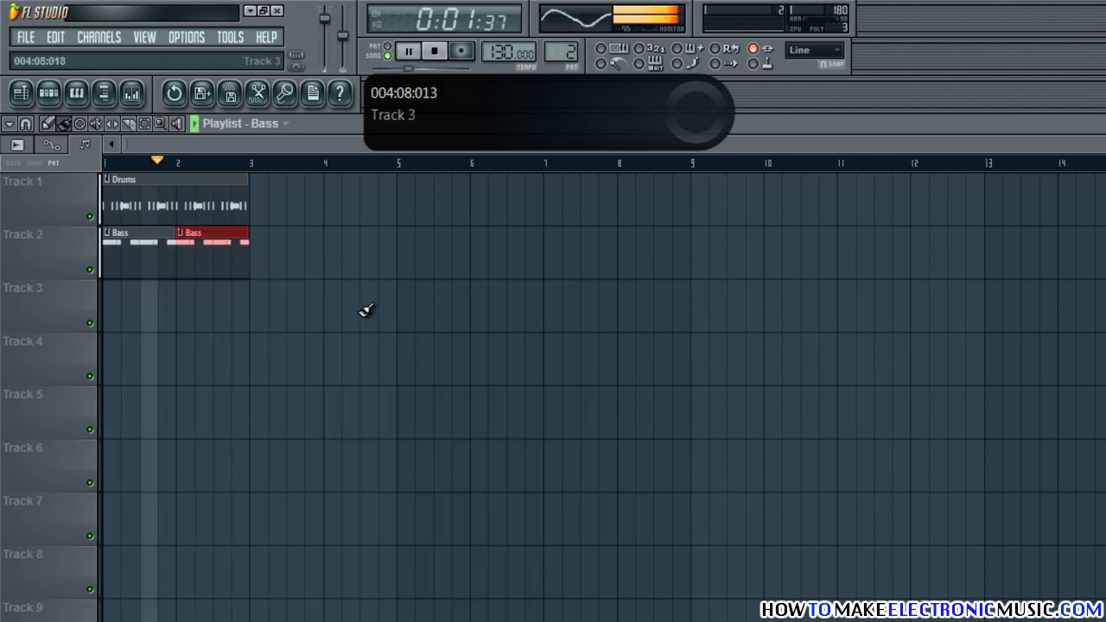
pyautogui.press('space')
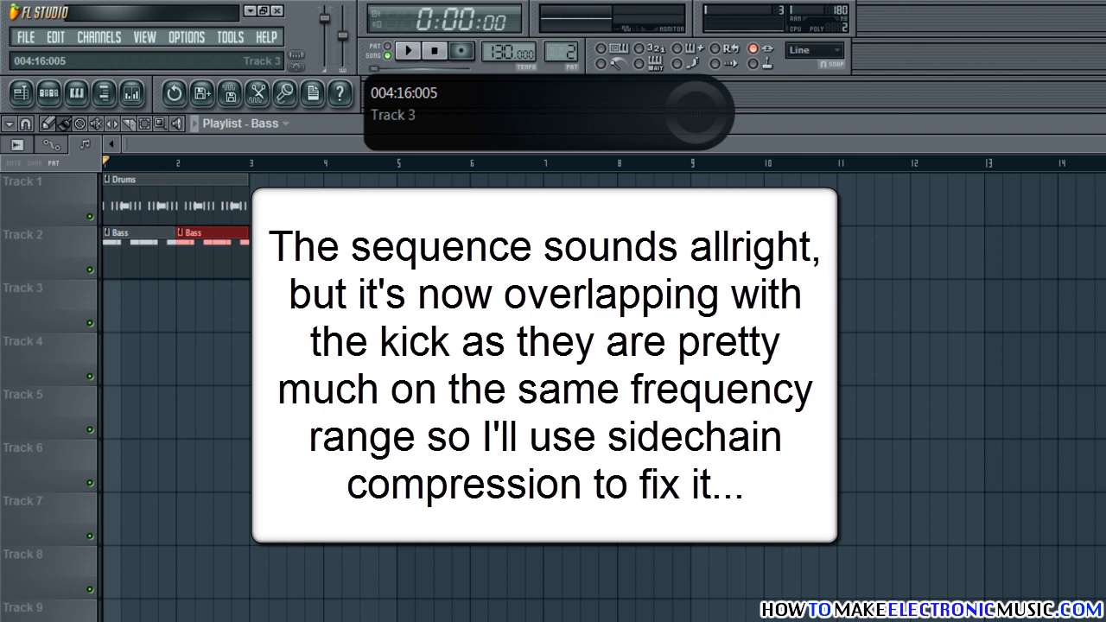
# Step: Sidechain the Kick mixer track to the Bass mixer track
pyautogui.press('F9')
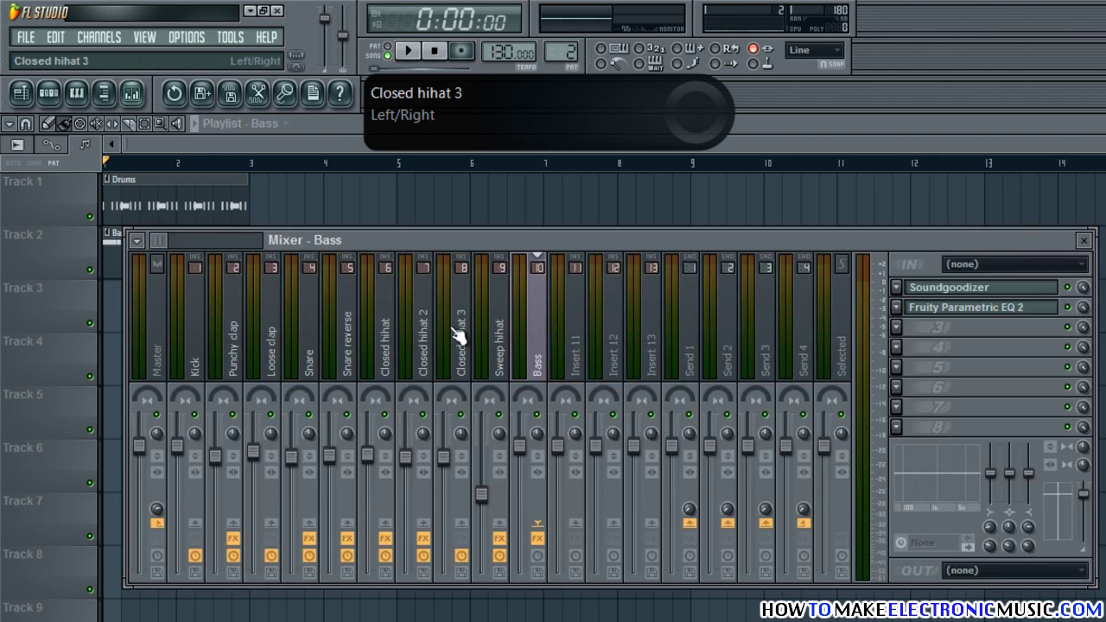
pyautogui.click(201, 344)
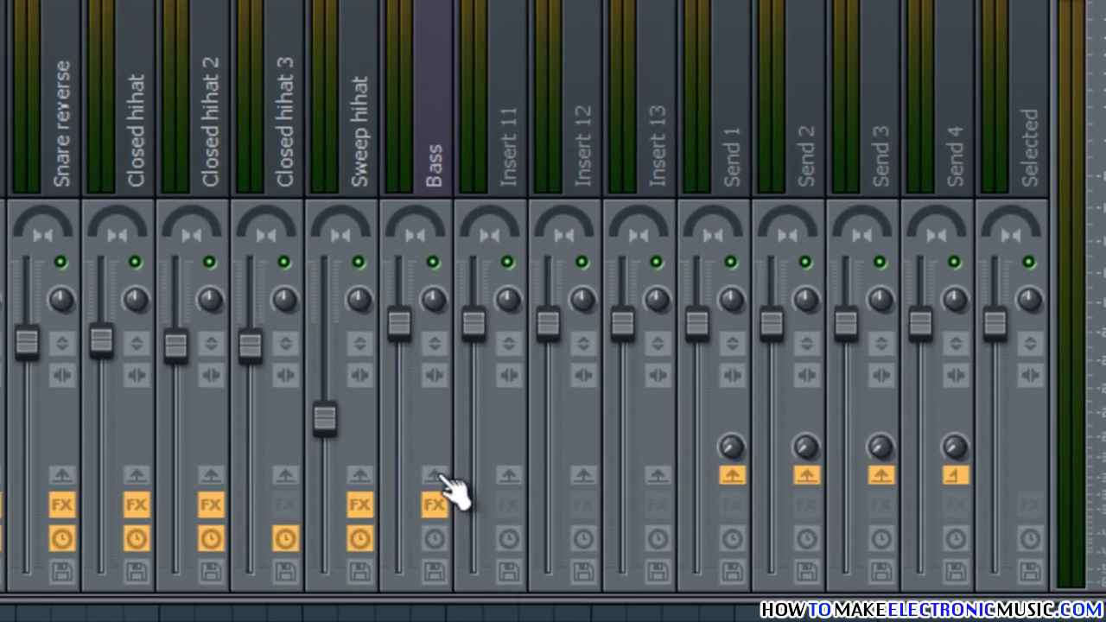
pyautogui.rightClick(538, 523)
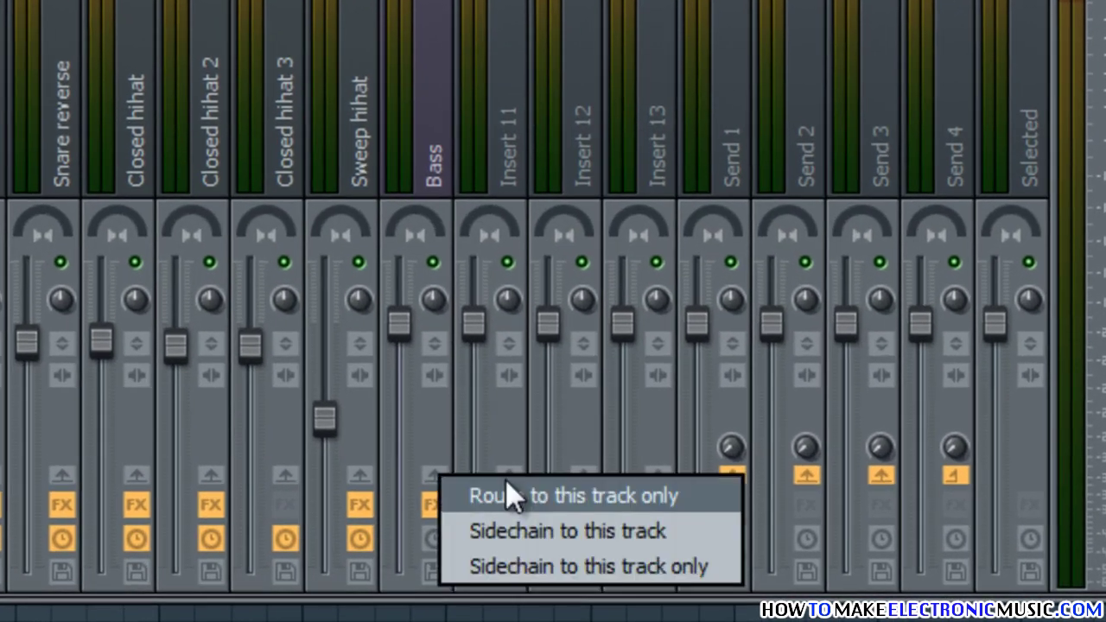
pyautogui.click(563, 530)
# Step: Load Fruity Limiter into effect slot 3 of the Bass mixer track and switch it to compressor mode
pyautogui.click(434, 160)
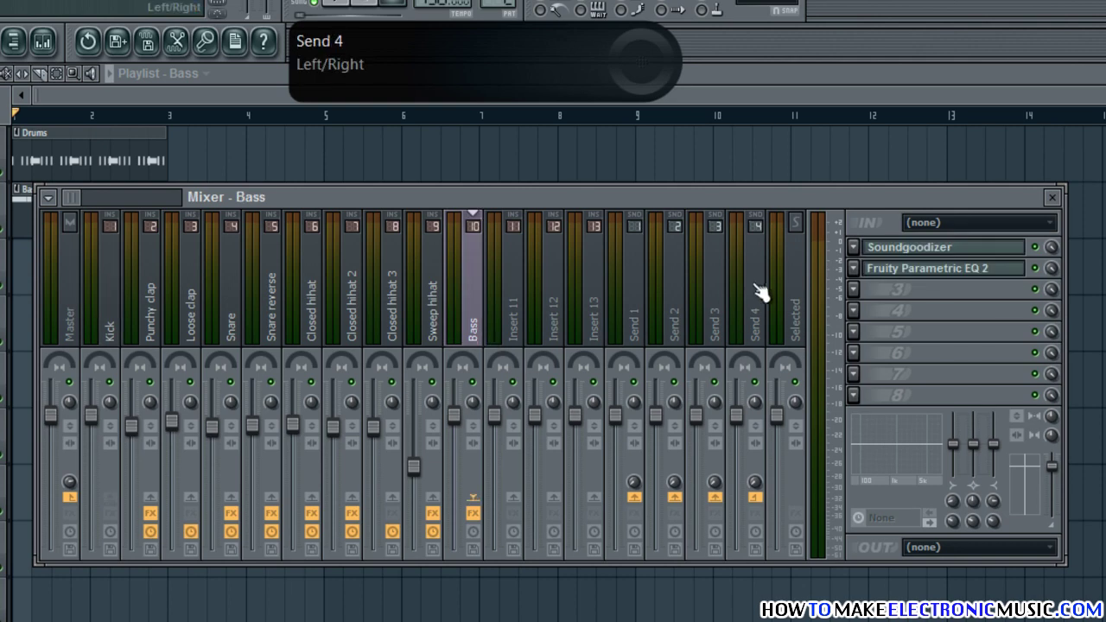
pyautogui.click(856, 290)
pyautogui.moveTo(873, 240)
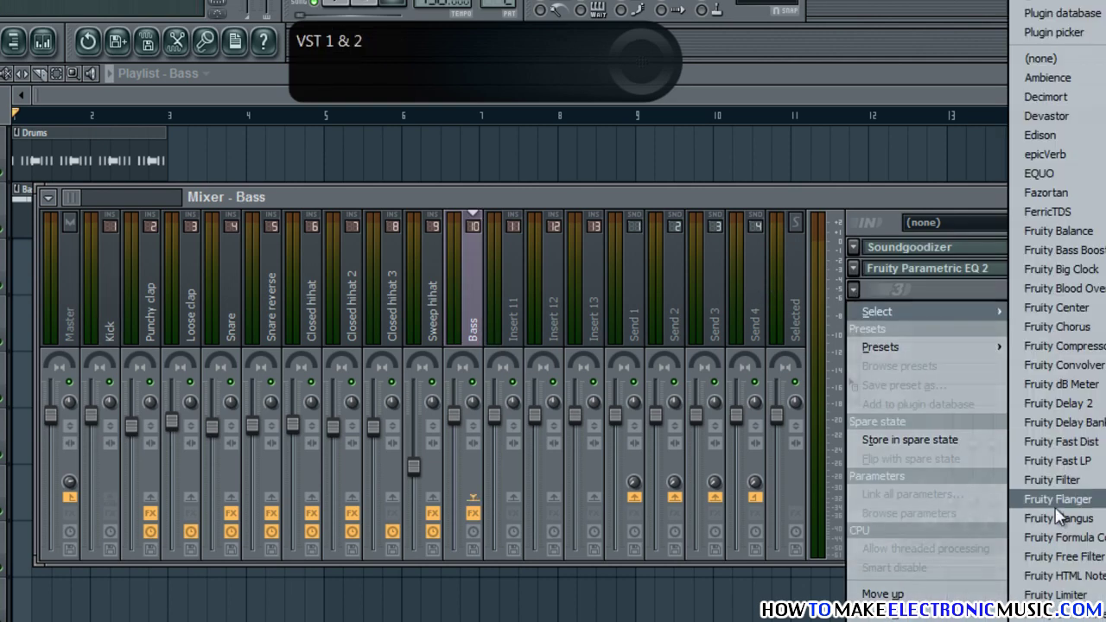
pyautogui.click(1041, 597)
pyautogui.moveTo(368, 300); pyautogui.dragTo(573, 205)
pyautogui.click(661, 577)
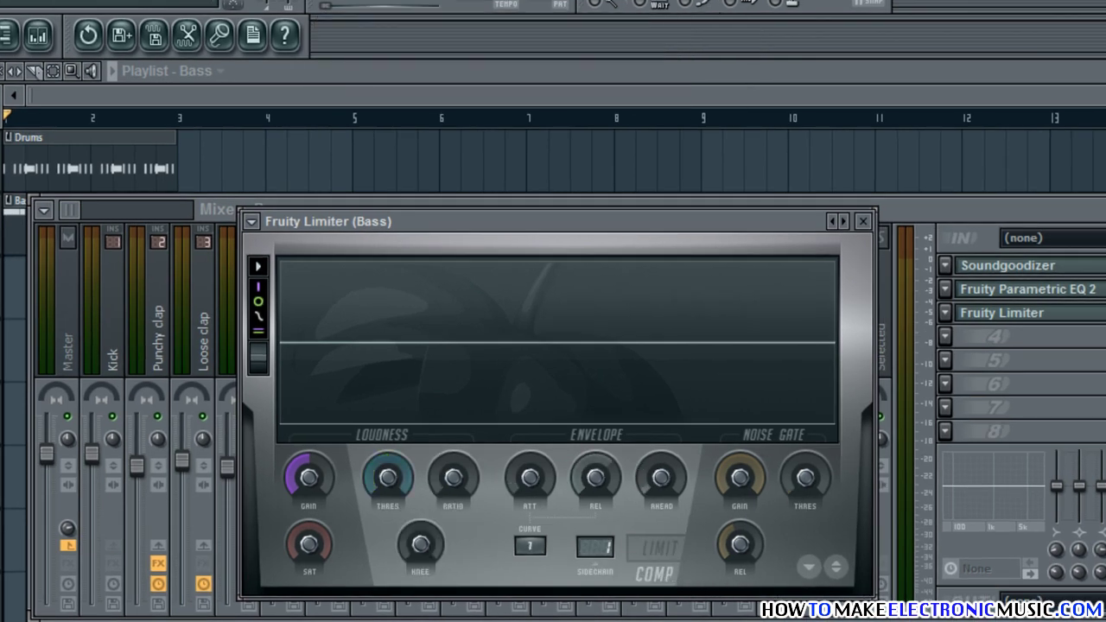
# Step: Set the compressor to a very low threshold, a higher ratio, a slight attack and a shorter release, and audition the sidechained bass
pyautogui.moveTo(409, 483); pyautogui.dragTo(407, 588)
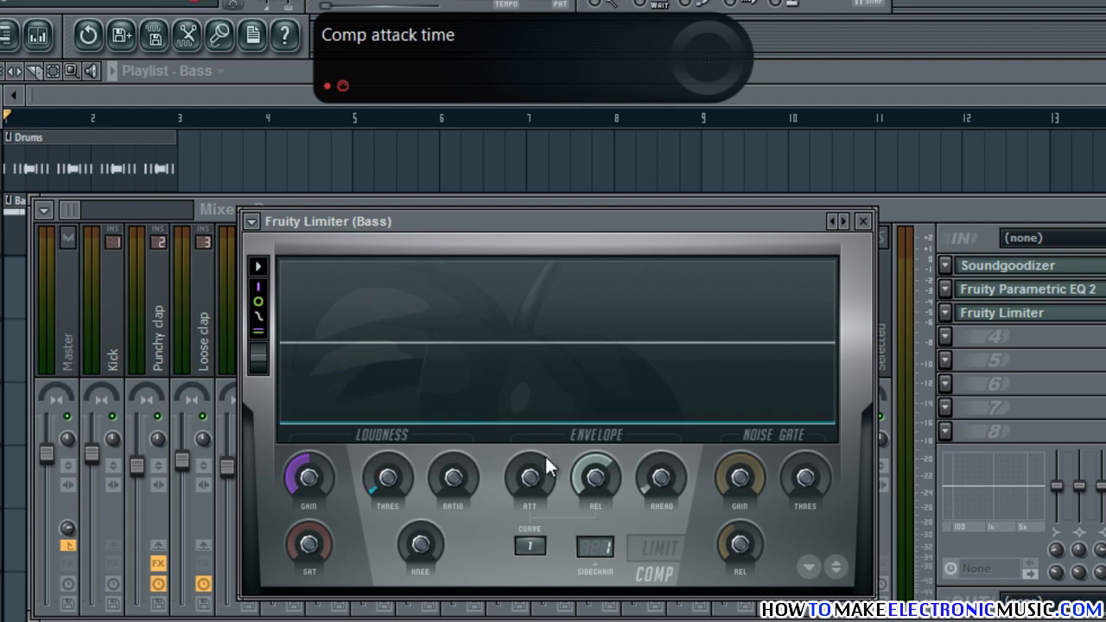
pyautogui.moveTo(445, 468); pyautogui.dragTo(438, 358)
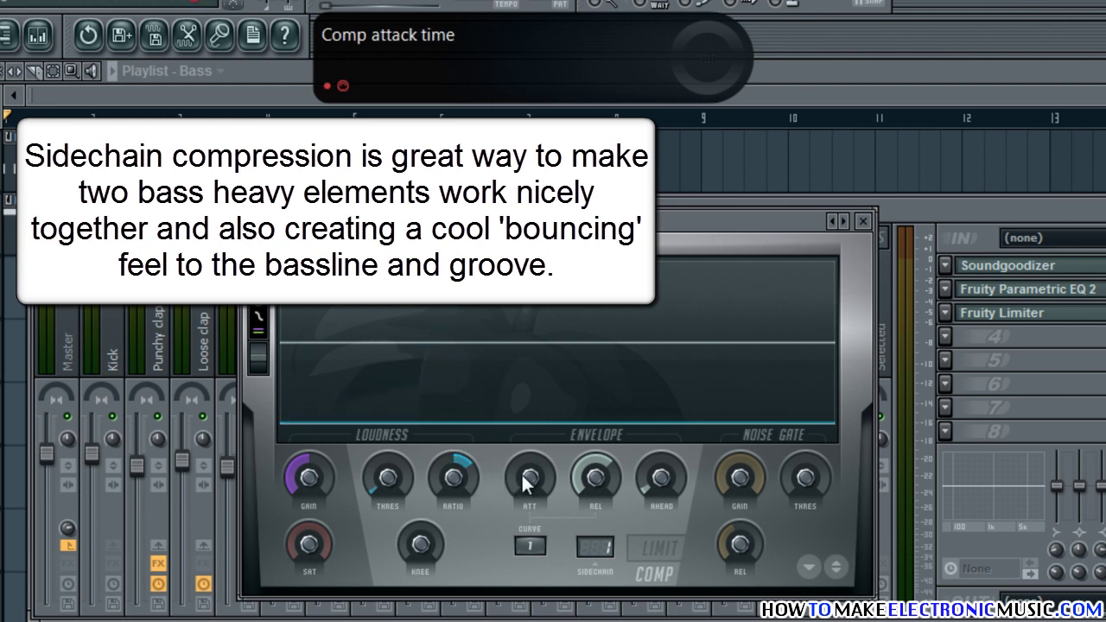
pyautogui.moveTo(527, 482); pyautogui.dragTo(516, 429)
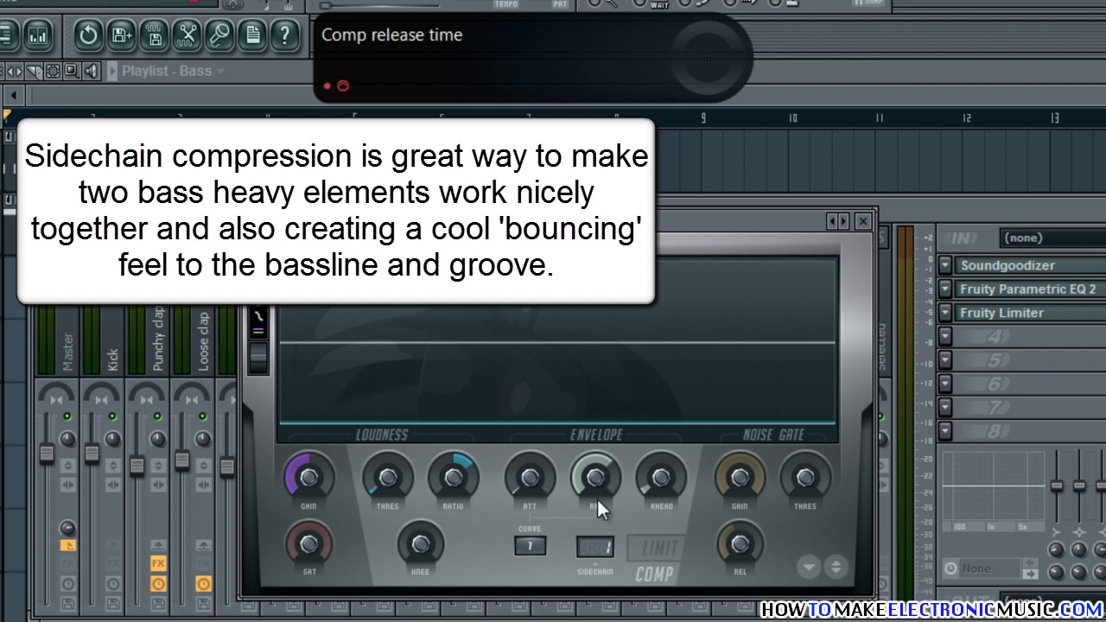
pyautogui.moveTo(603, 484); pyautogui.dragTo(614, 601)
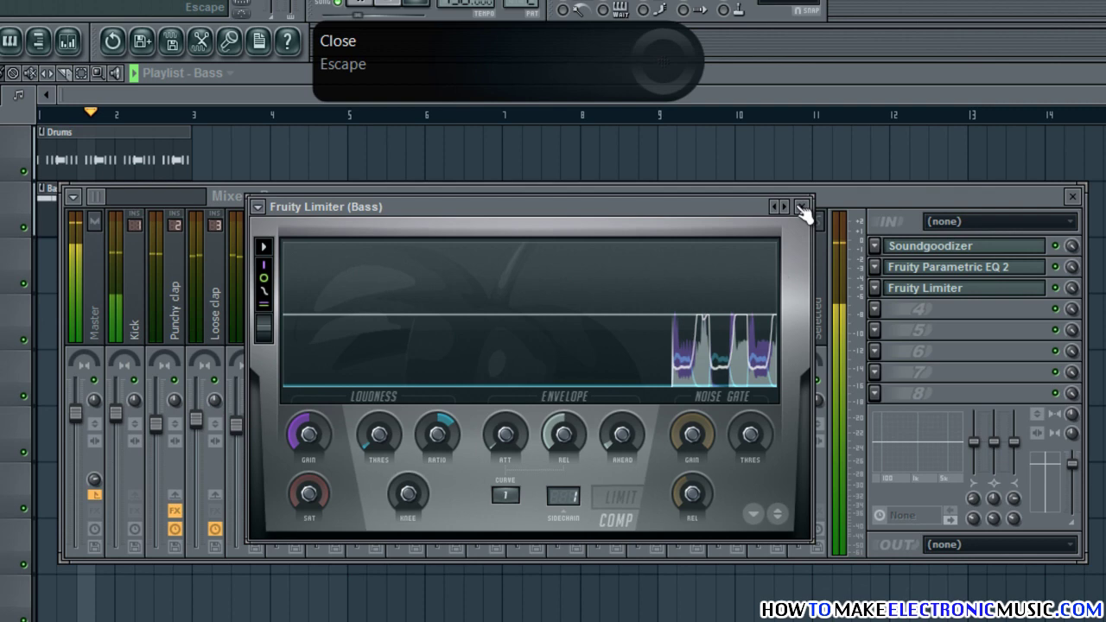
pyautogui.click(802, 209)
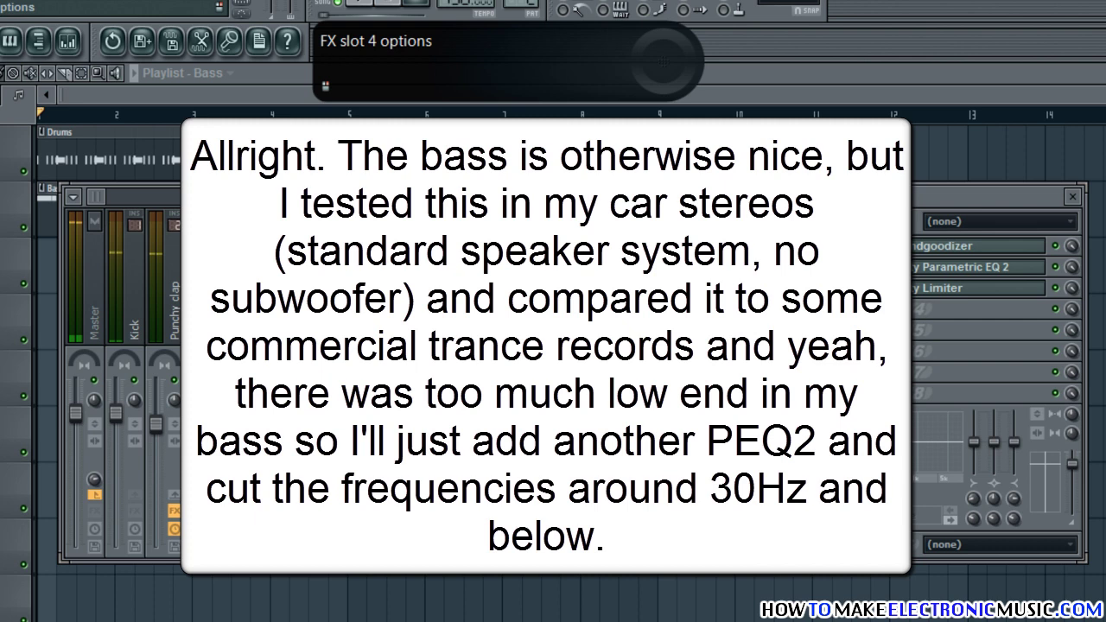
# Step: Load another Fruity Parametric EQ 2 into effect slot 4 of the Bass mixer track
pyautogui.click(876, 310)
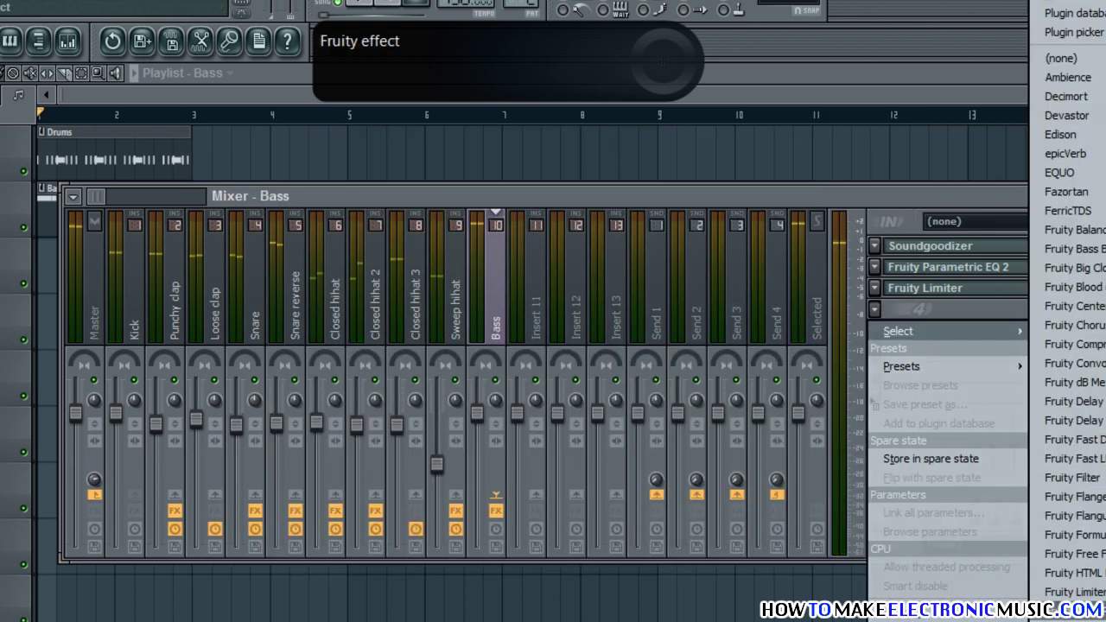
pyautogui.click(1076, 620)
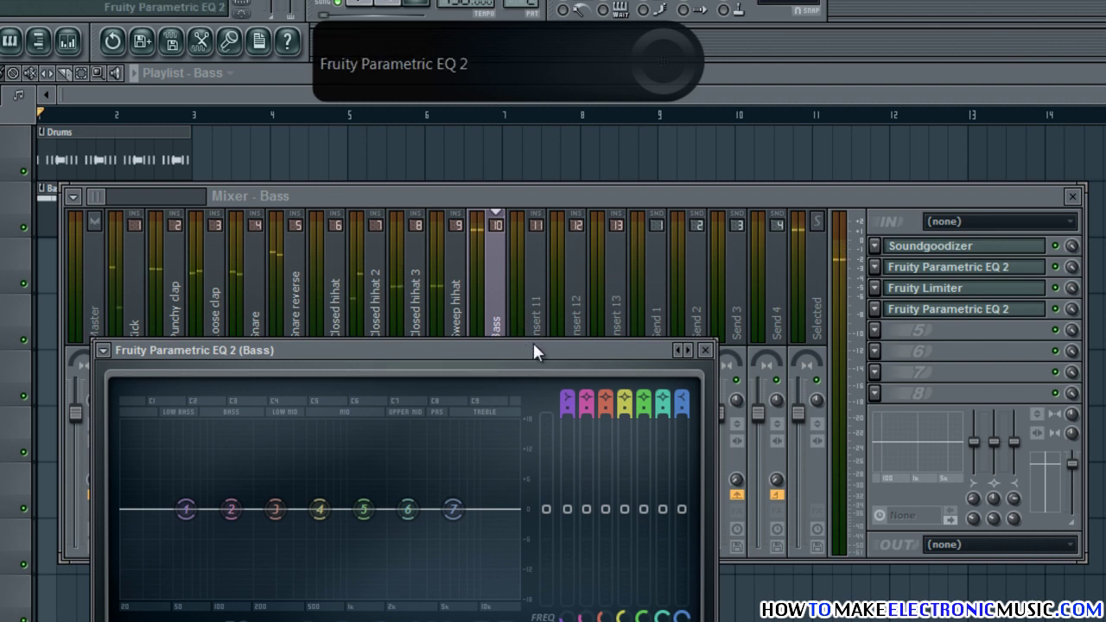
pyautogui.moveTo(533, 345); pyautogui.dragTo(663, 229)
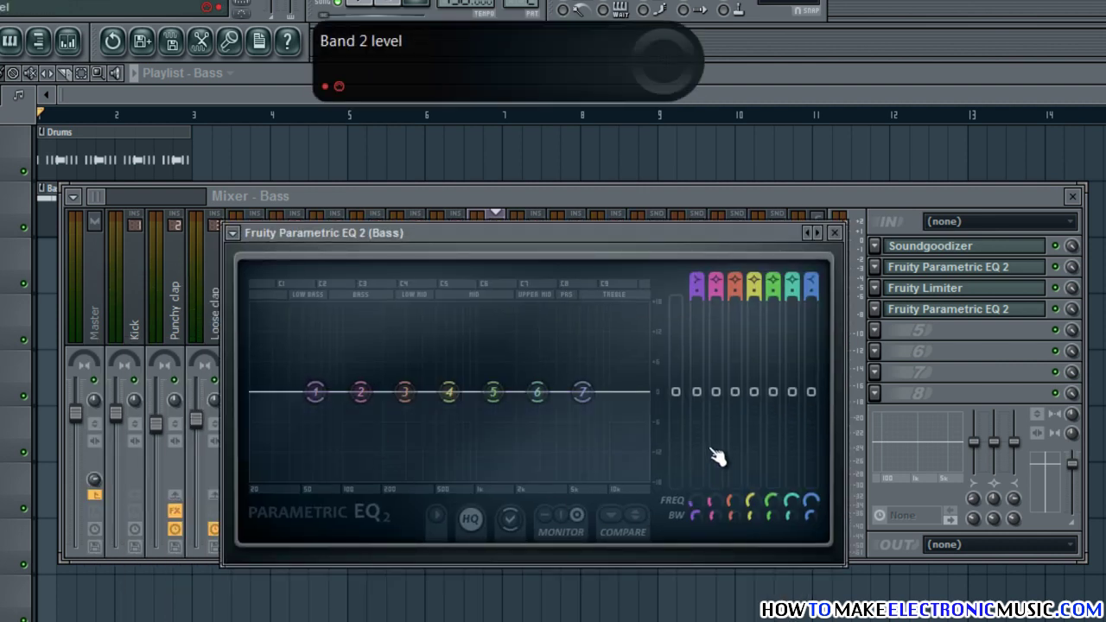
# Step: Cut the bass's low end with the band 1 low shelf at -18.0 dB, 34 Hz and 76% width
pyautogui.moveTo(702, 406); pyautogui.dragTo(686, 555)
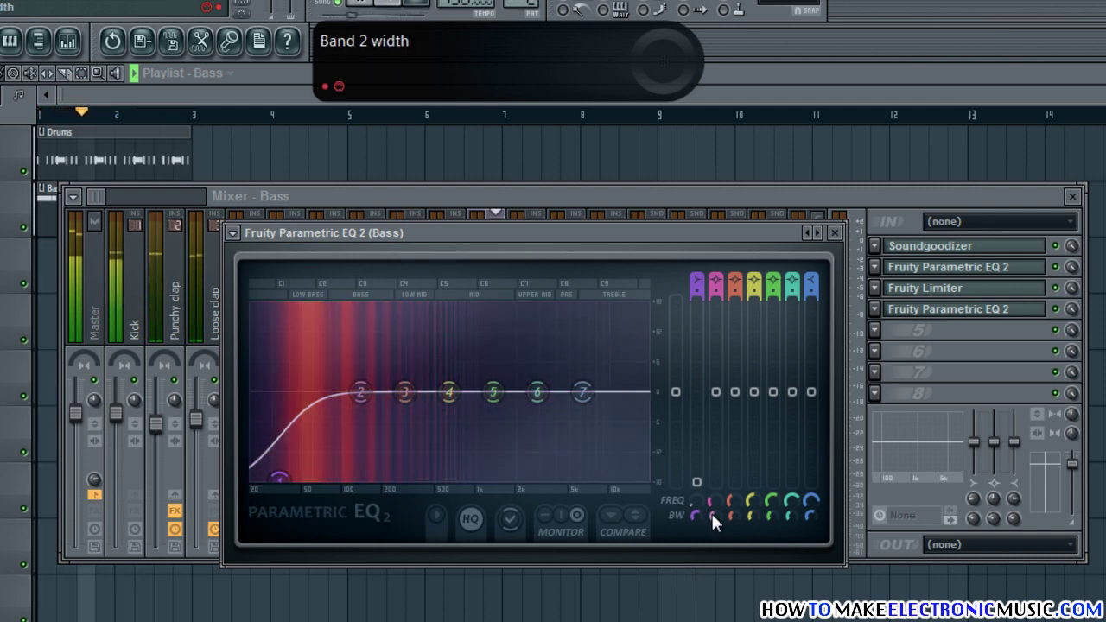
pyautogui.moveTo(696, 509); pyautogui.dragTo(698, 484)
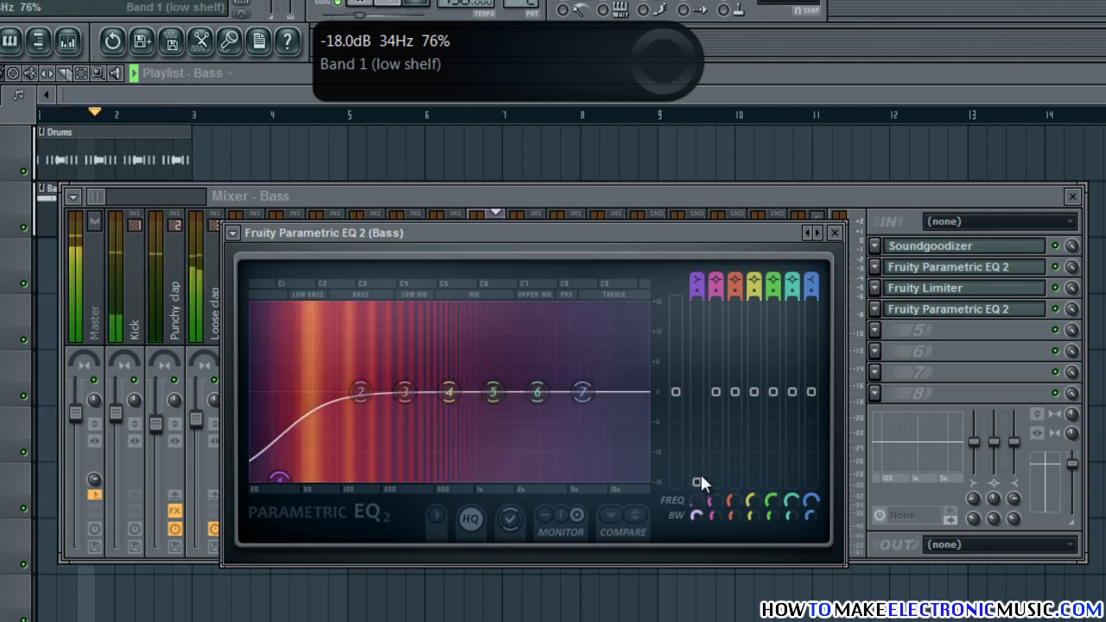
pyautogui.click(835, 233)
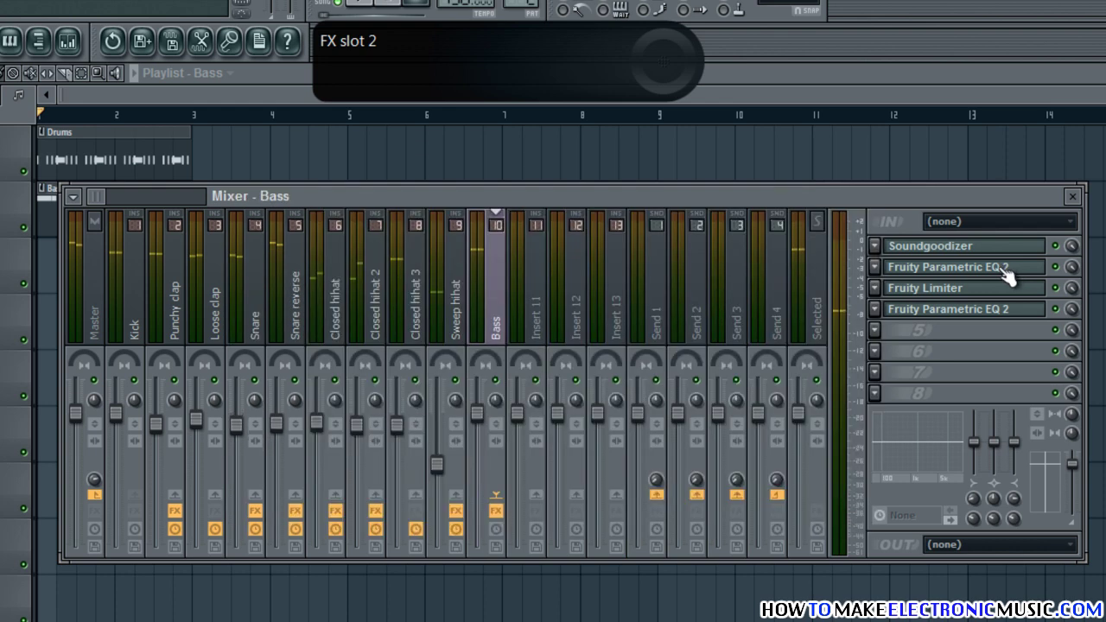
# Step: Close the mixer and make Drums the current pattern in the playlist
pyautogui.click(1073, 197)
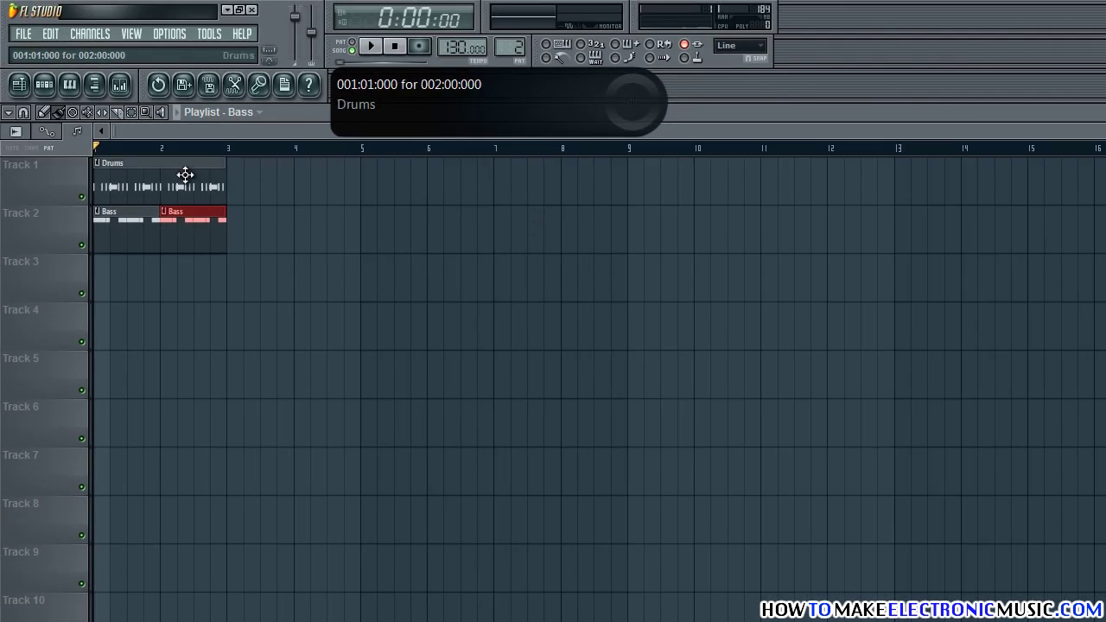
pyautogui.click(186, 175)
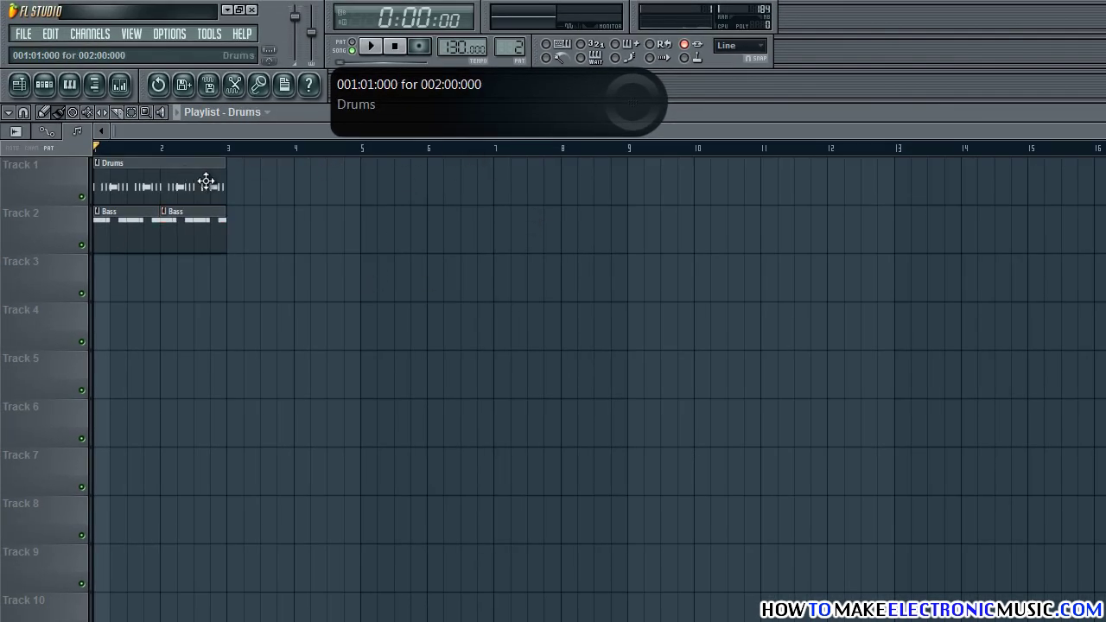
# Step: Repeat the Drums clip along Track 1 up to bar 21
pyautogui.moveTo(239, 179); pyautogui.dragTo(1032, 173)
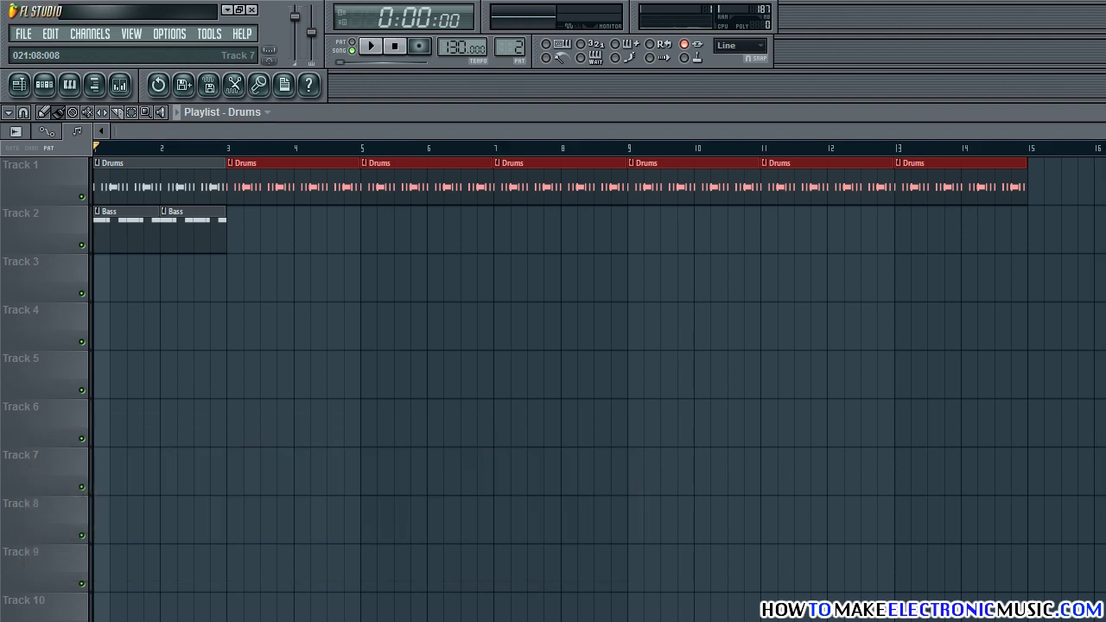
pyautogui.moveTo(1022, 133); pyautogui.dragTo(1105, 132)
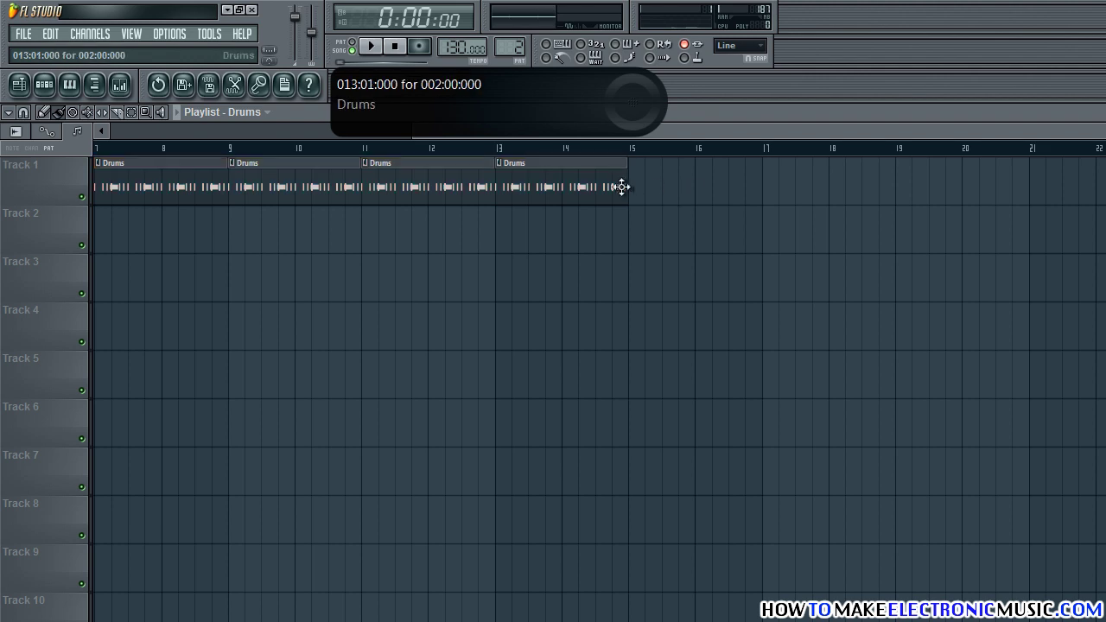
pyautogui.moveTo(634, 184); pyautogui.dragTo(882, 183)
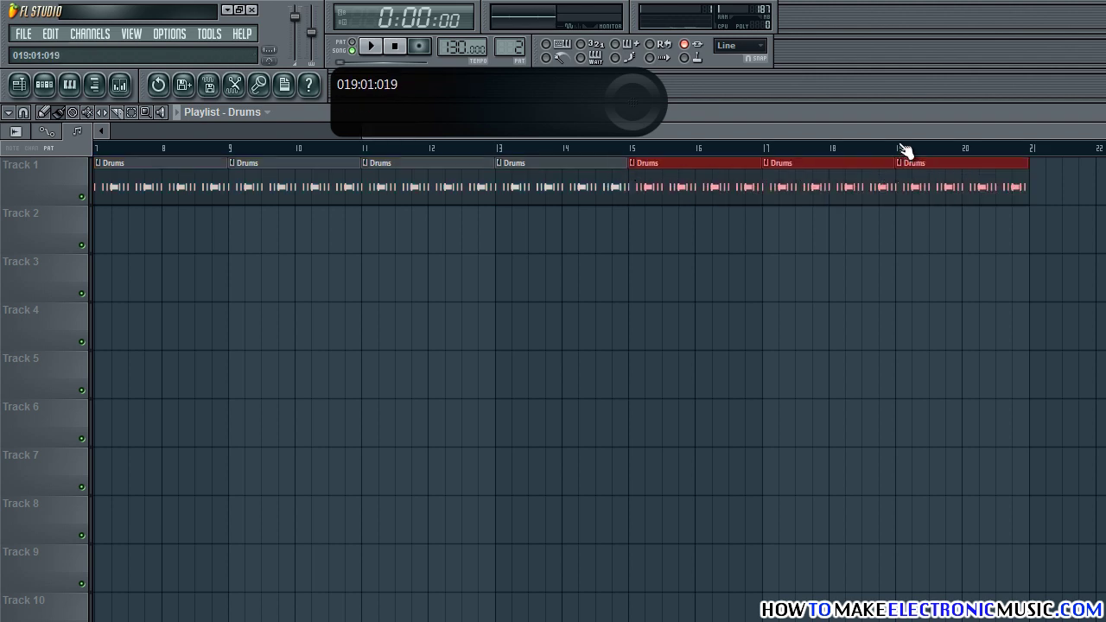
pyautogui.moveTo(908, 133); pyautogui.dragTo(570, 129)
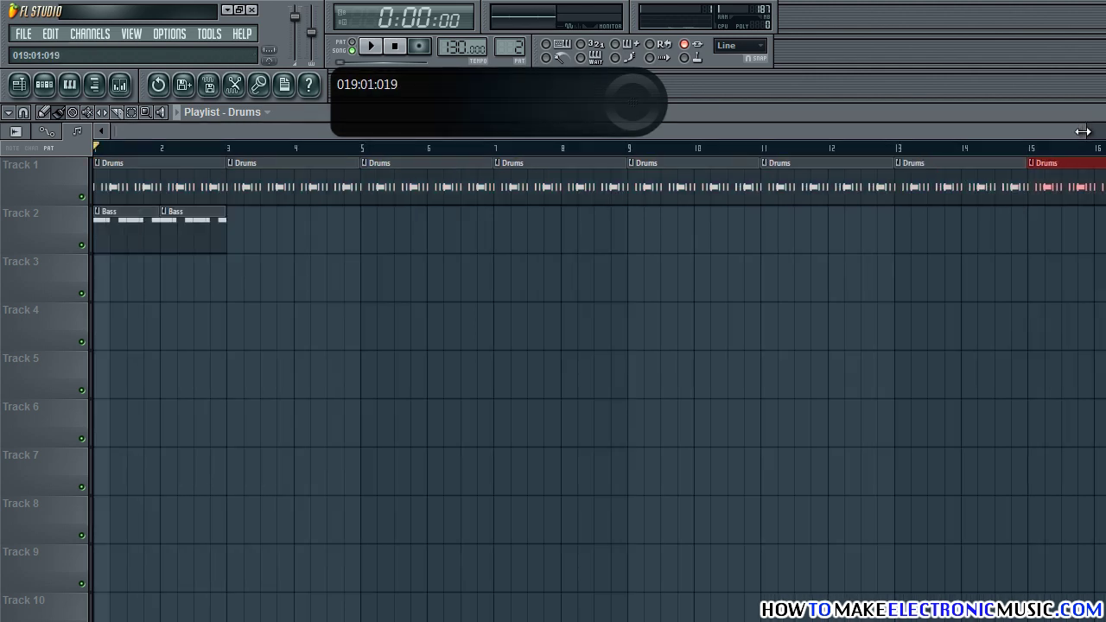
# Step: Repeat the Bass clip along Track 2 up to bar 21 and play back the arrangement briefly
pyautogui.moveTo(1087, 131); pyautogui.dragTo(1105, 131)
pyautogui.click(180, 236)
pyautogui.moveTo(201, 233)
pyautogui.mouseDown()
pyautogui.moveTo(971, 227)
pyautogui.moveTo(958, 306)
pyautogui.mouseUp()
pyautogui.press('space')
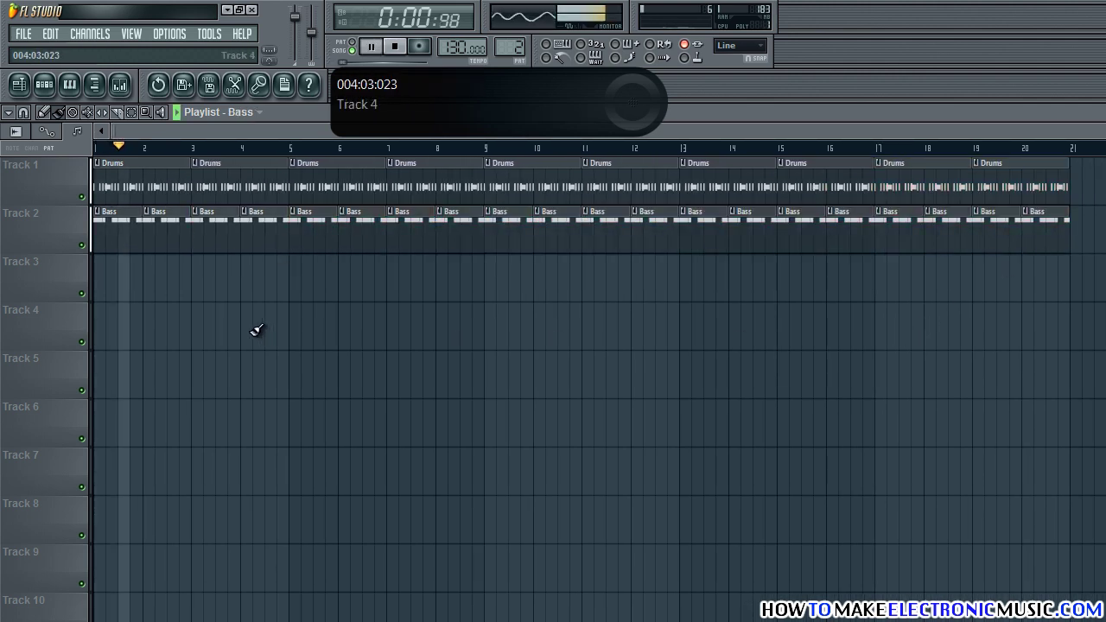
pyautogui.press('space')
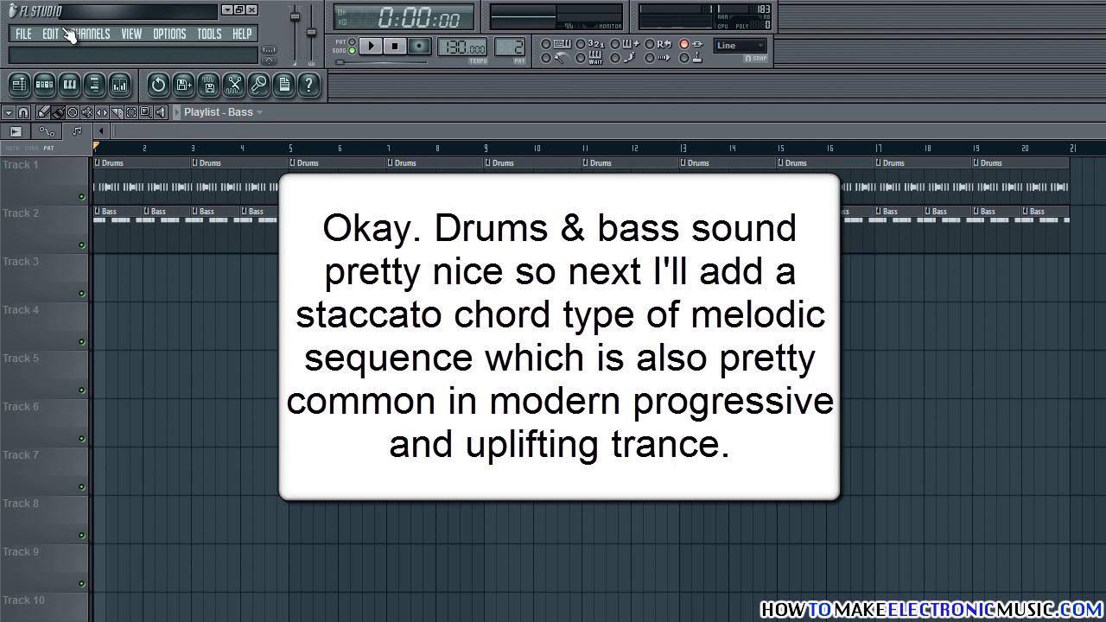
# Step: Add a TAL NoiseMaker synth channel and load its LD Crystal Lead TAL preset
pyautogui.click(90, 34)
pyautogui.moveTo(130, 51)
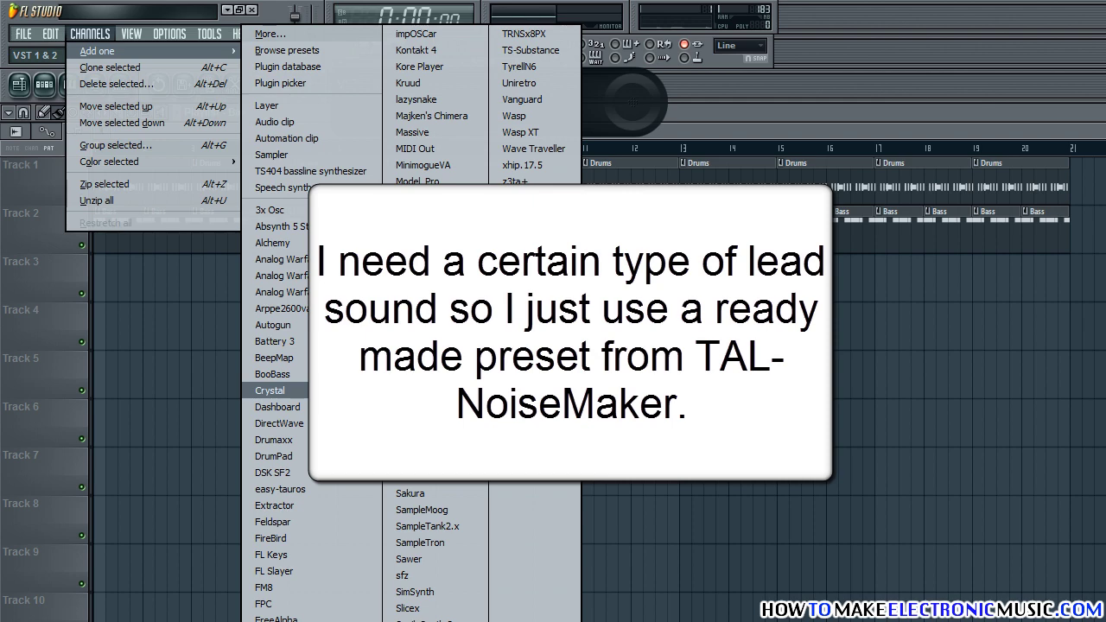
pyautogui.click(425, 621)
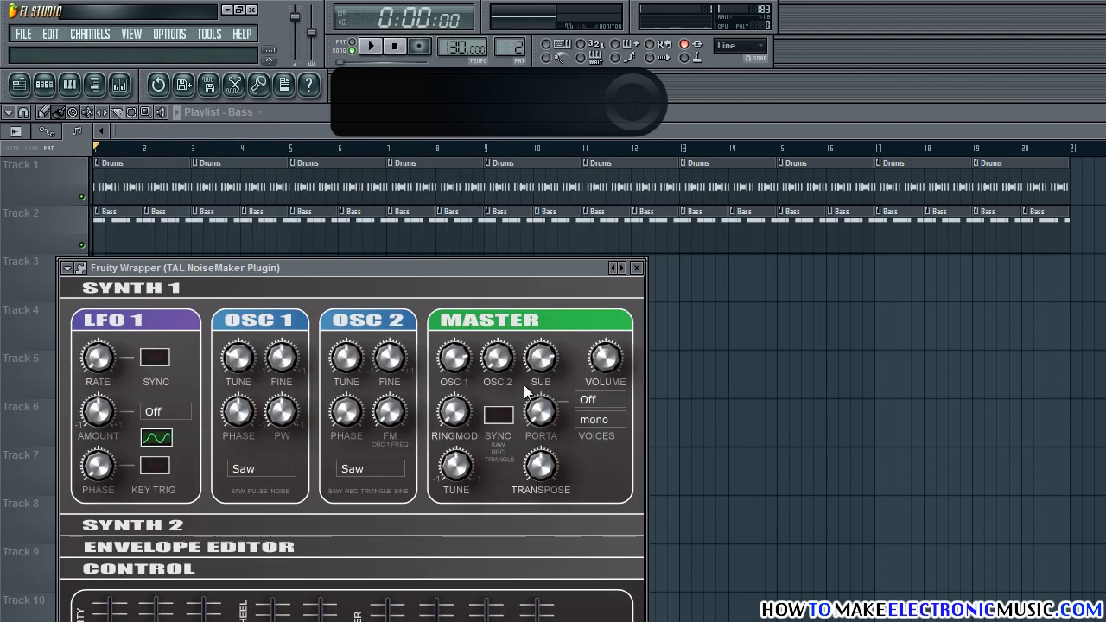
pyautogui.moveTo(425, 269); pyautogui.dragTo(536, 169)
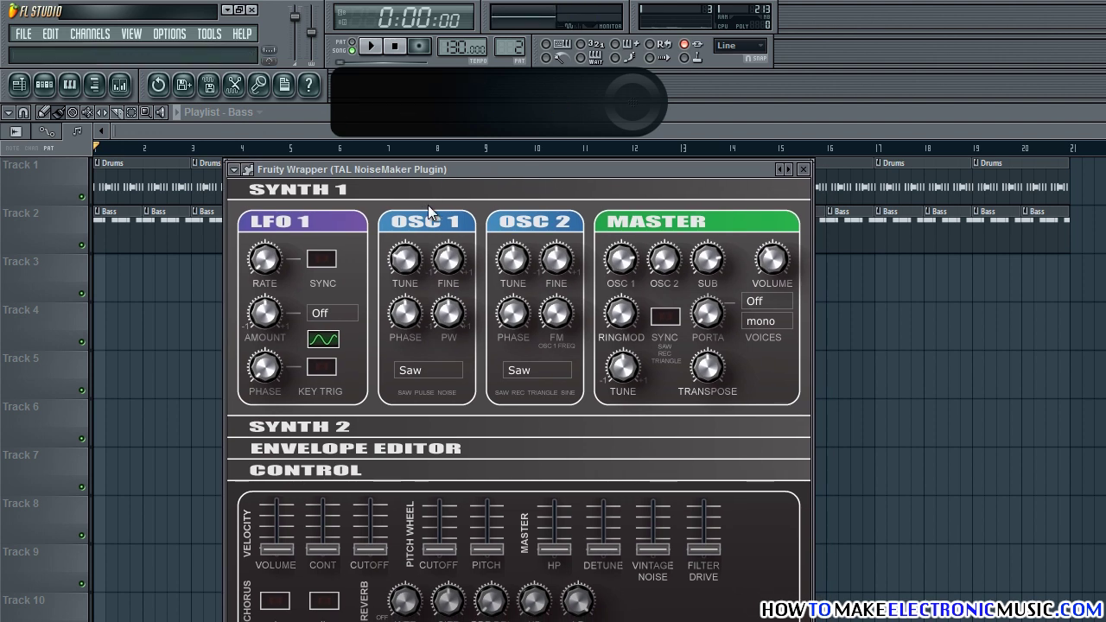
pyautogui.moveTo(756, 168); pyautogui.dragTo(613, 142)
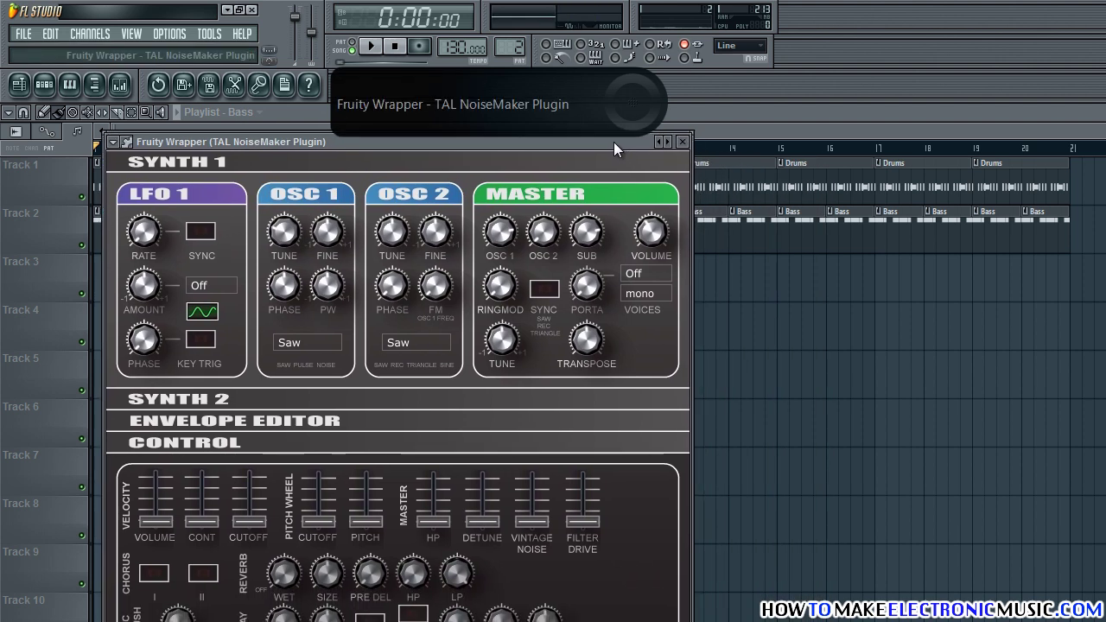
pyautogui.rightClick(659, 138)
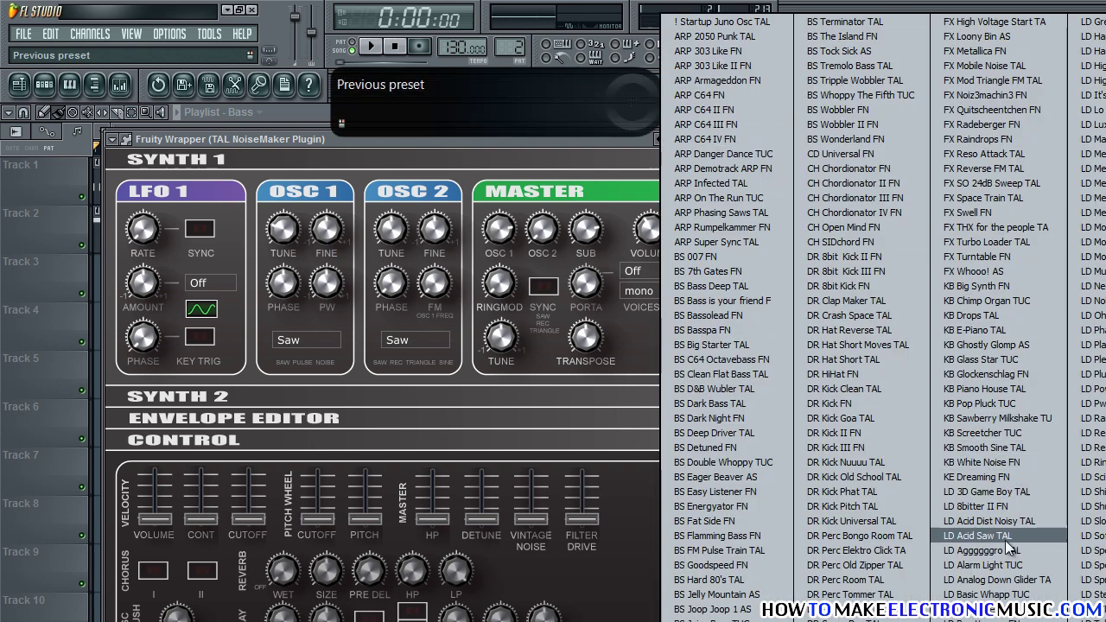
pyautogui.click(986, 619)
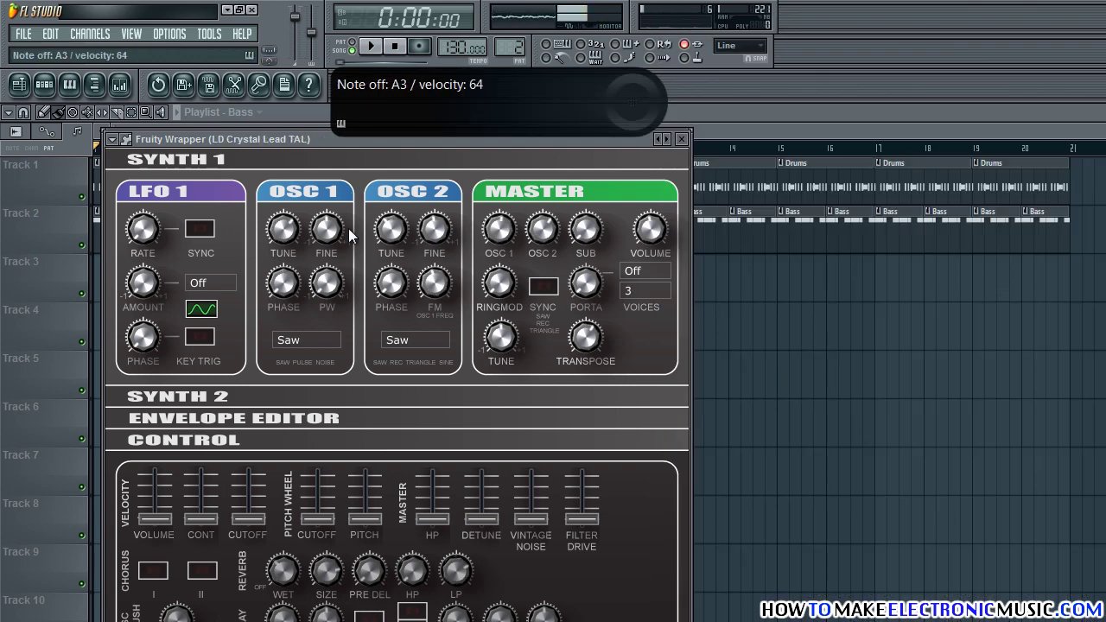
# Step: Expand the synth's Synth 2 section, lower the filter cutoff, and close the plugin window
pyautogui.click(261, 399)
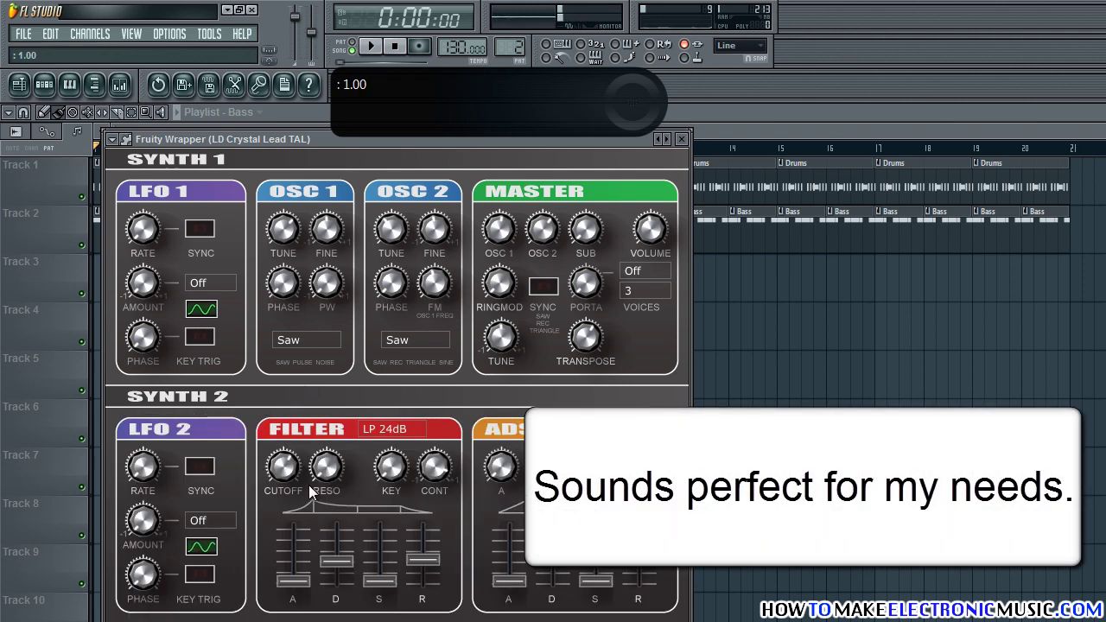
pyautogui.moveTo(299, 475); pyautogui.dragTo(302, 579)
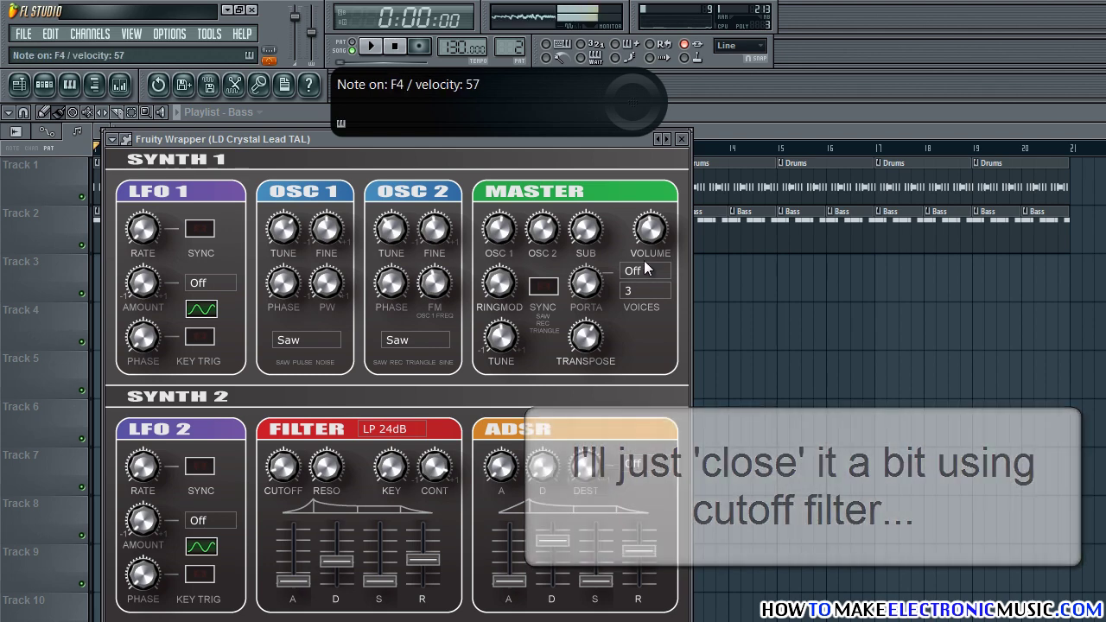
pyautogui.click(682, 139)
# Step: Create a new pattern, place one clip of it at the start of Track 3, and name it Staccato chord
pyautogui.press('F4')
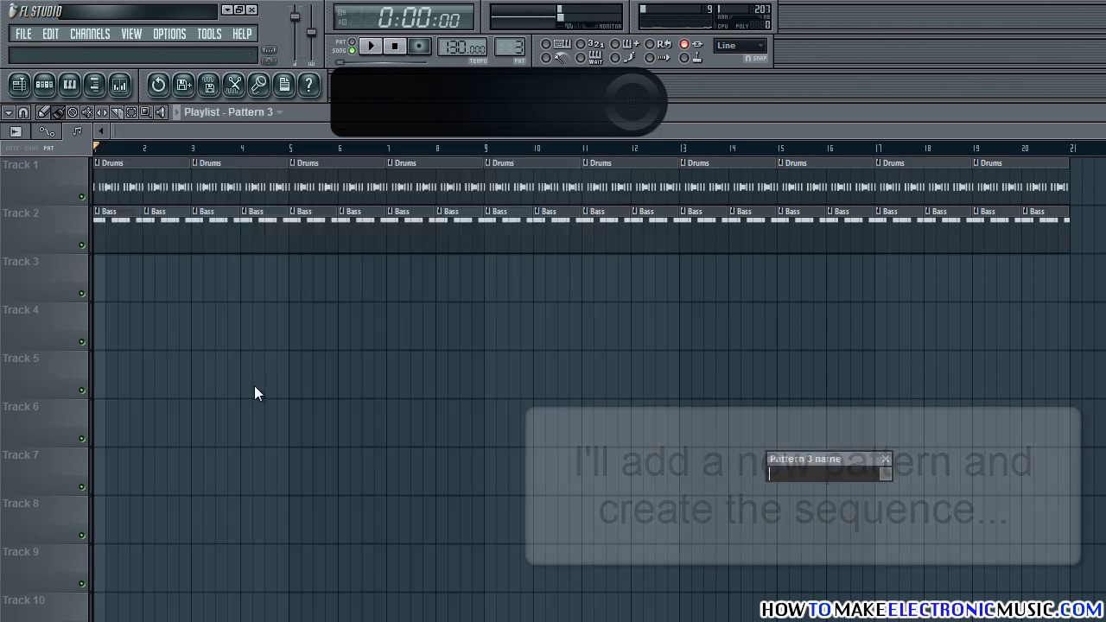
pyautogui.press('Return')
pyautogui.click(100, 263)
pyautogui.rightClick(97, 261)
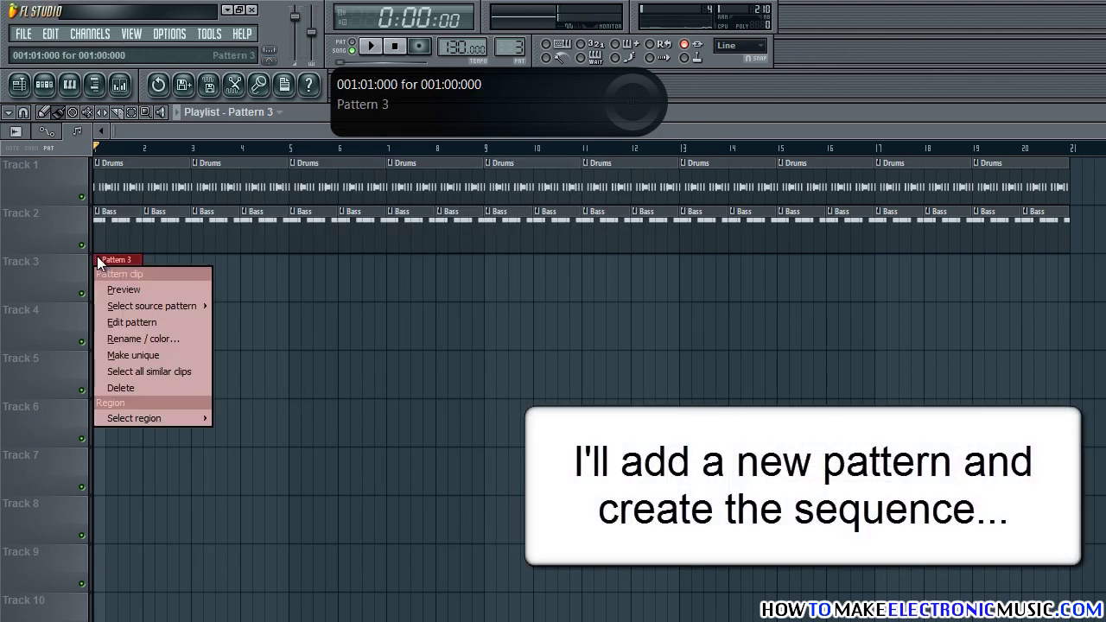
pyautogui.click(181, 340)
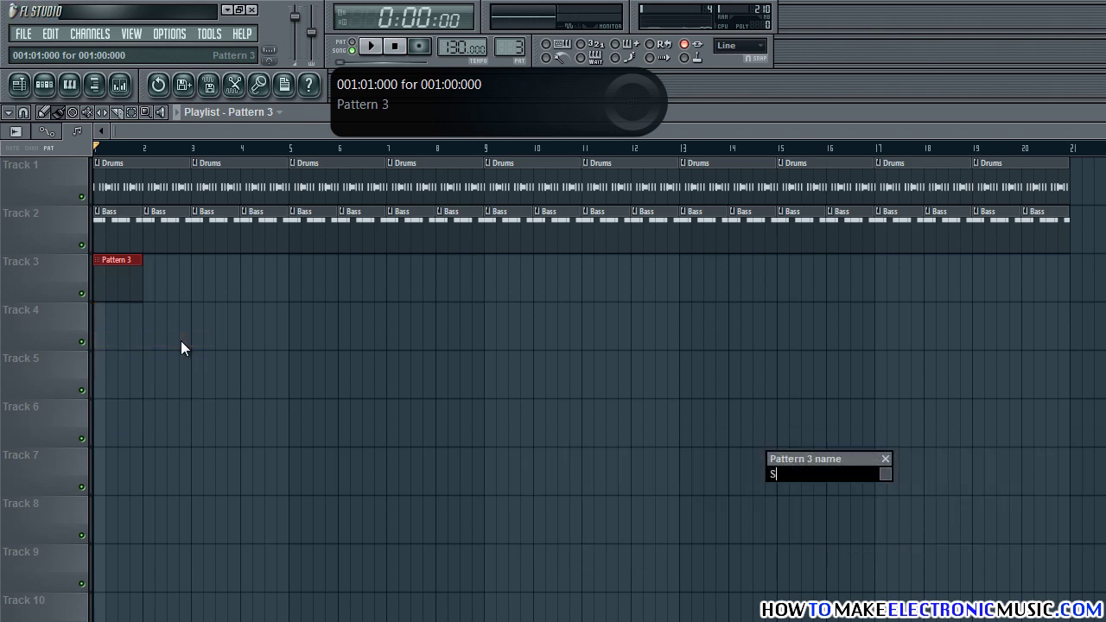
pyautogui.write('d')
pyautogui.press('Return')
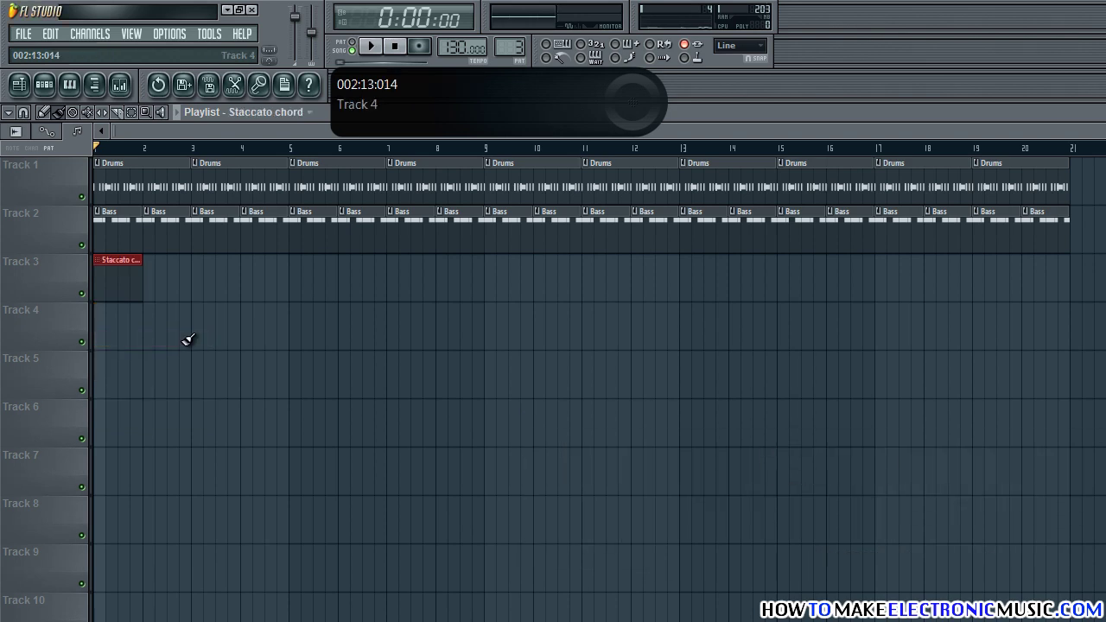
# Step: Open the LD Crystal Lead channel's piano roll from the Staccato chord clip
pyautogui.doubleClick(123, 279)
pyautogui.rightClick(272, 534)
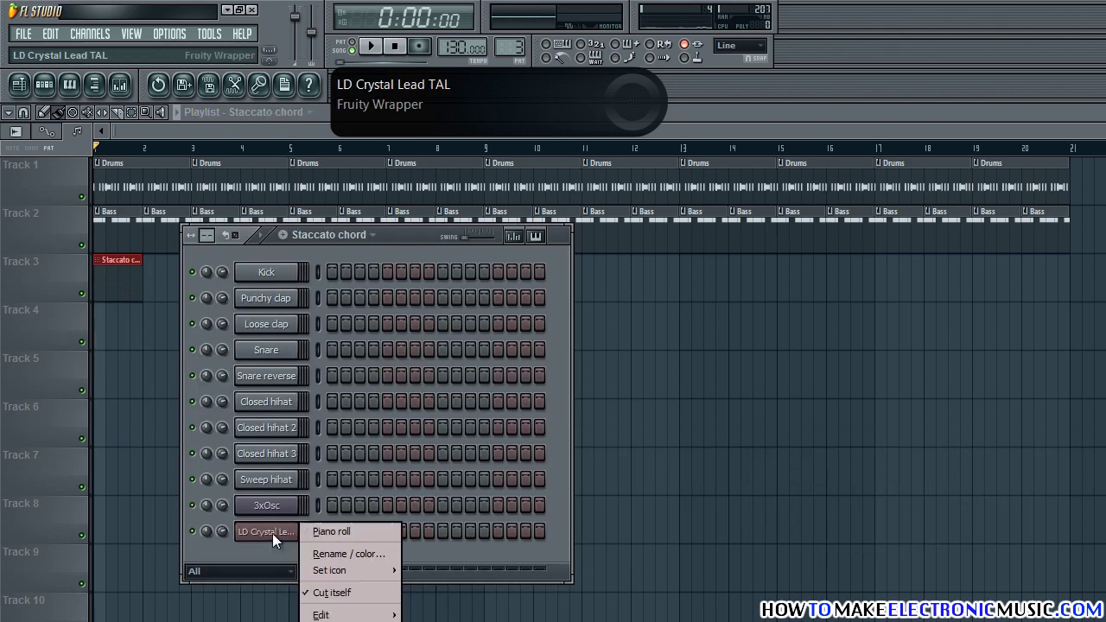
pyautogui.click(332, 532)
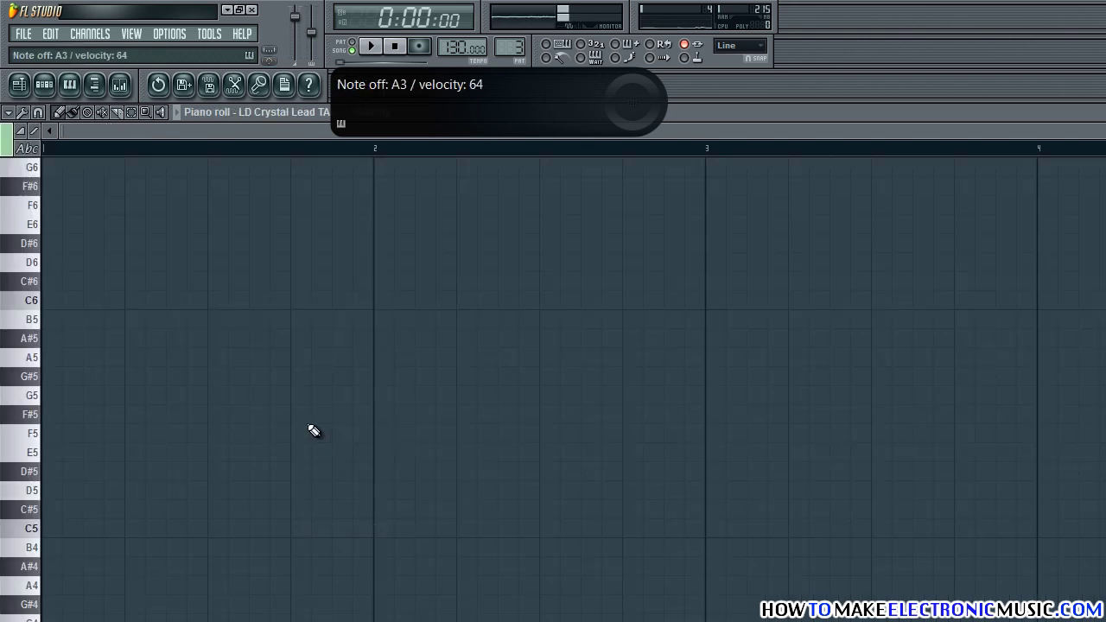
pyautogui.scroll(-3, 211, 511)
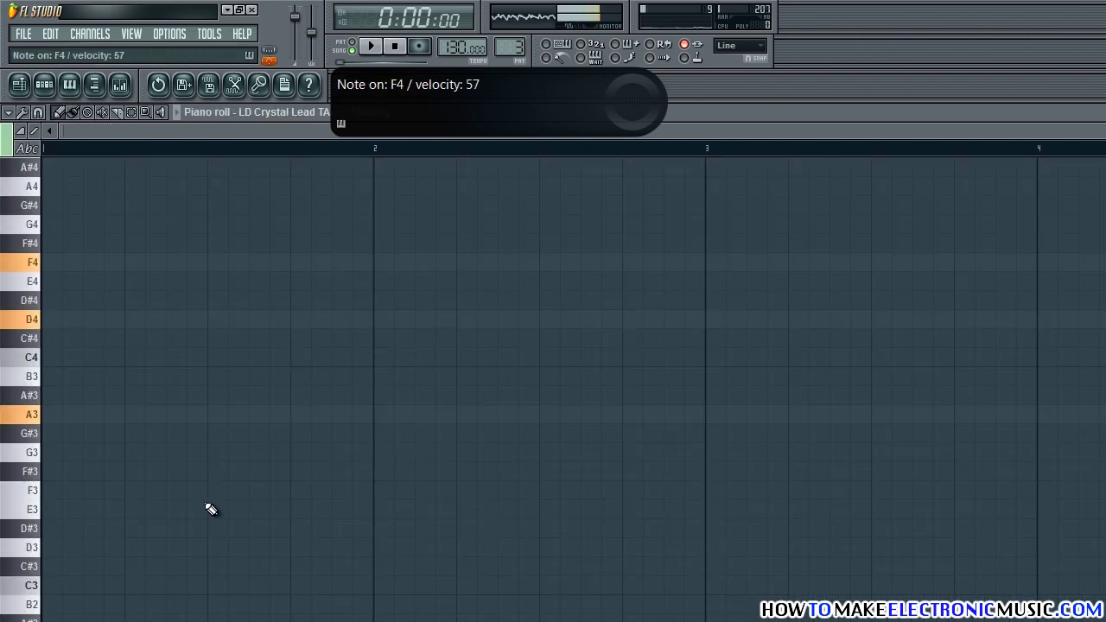
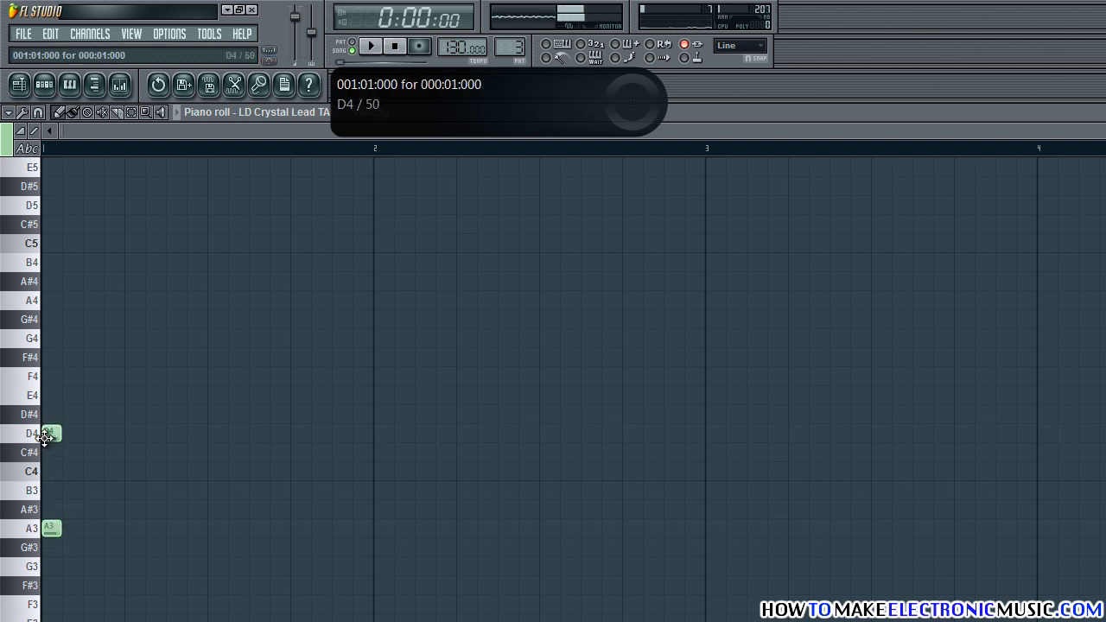
# Step: Enter six one-step chords of A3, D4 and F4 in bar 1, with one starting every third step
pyautogui.click(54, 382)
pyautogui.click(107, 529)
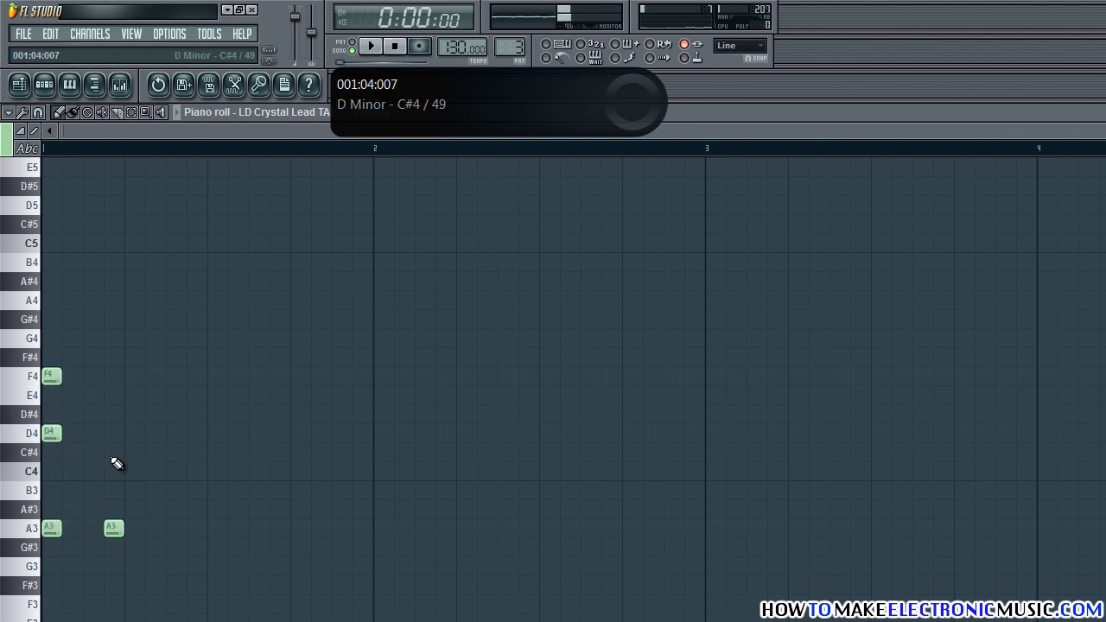
pyautogui.click(113, 377)
pyautogui.click(174, 527)
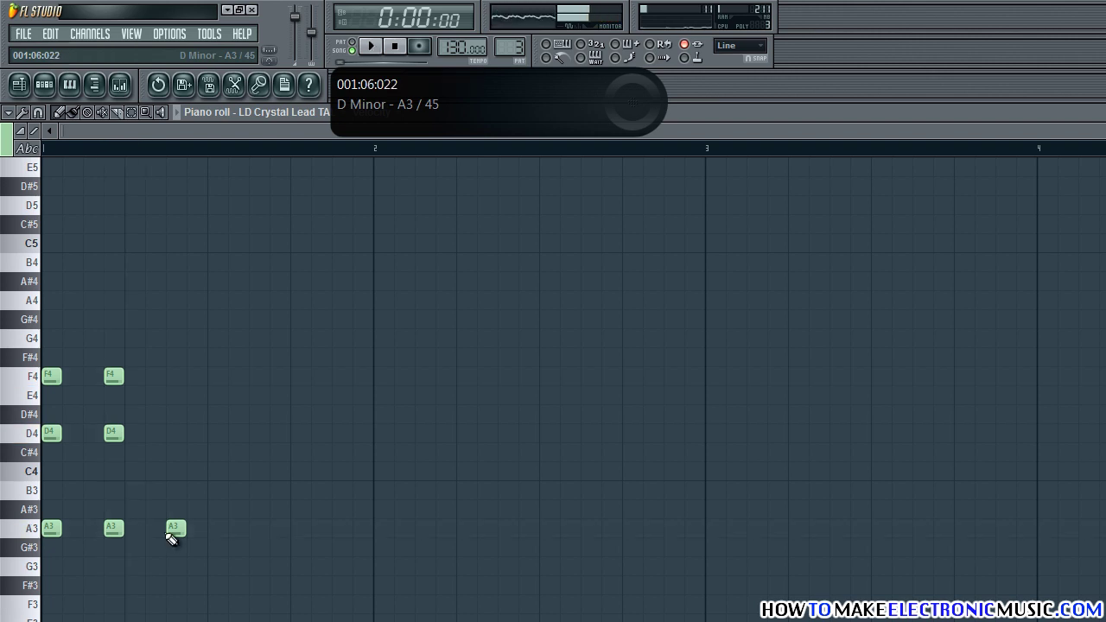
pyautogui.click(170, 434)
pyautogui.click(173, 377)
pyautogui.click(237, 529)
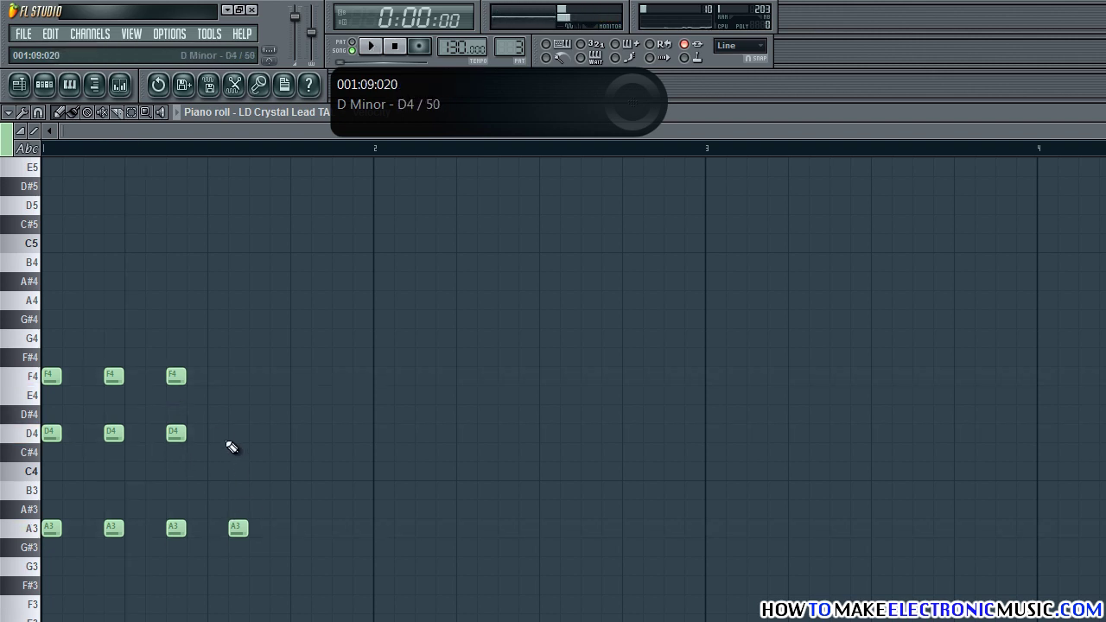
pyautogui.click(235, 434)
pyautogui.click(233, 377)
pyautogui.click(300, 529)
pyautogui.click(299, 434)
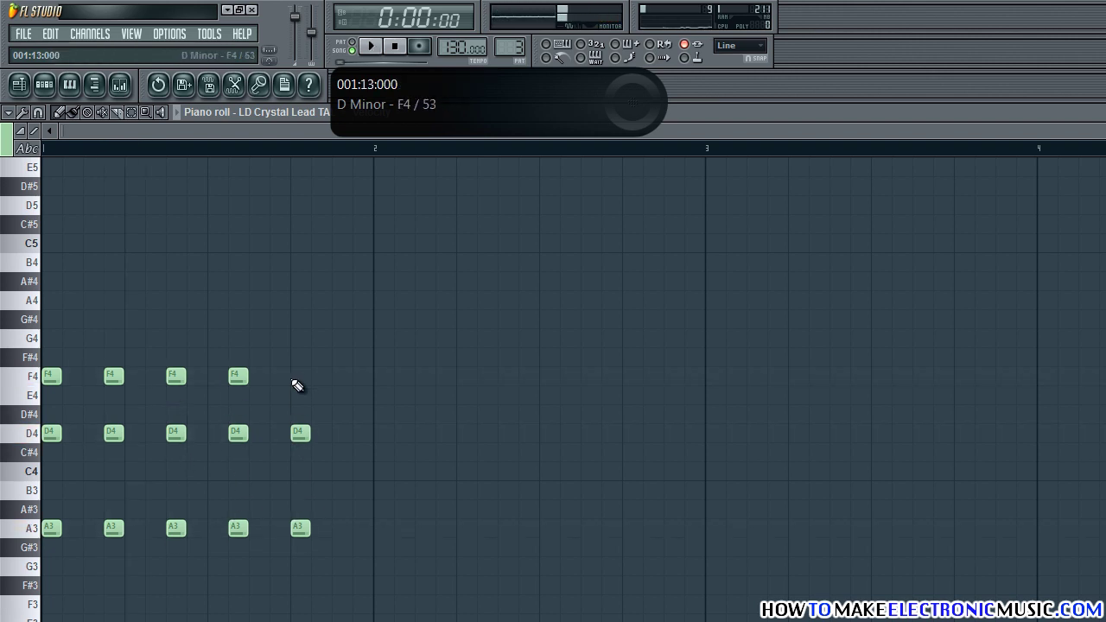
pyautogui.click(298, 378)
pyautogui.click(360, 528)
pyautogui.click(354, 434)
pyautogui.click(355, 377)
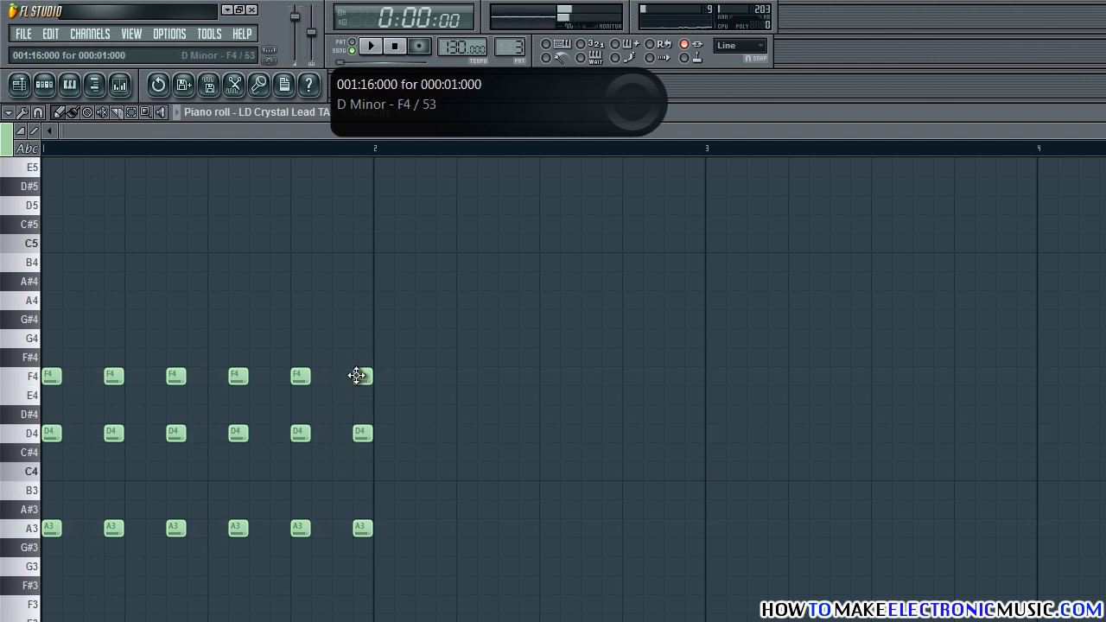
# Step: Play back the chord sequence briefly, and re-enter the second chord's A3 note
pyautogui.press('space')
pyautogui.press('space')
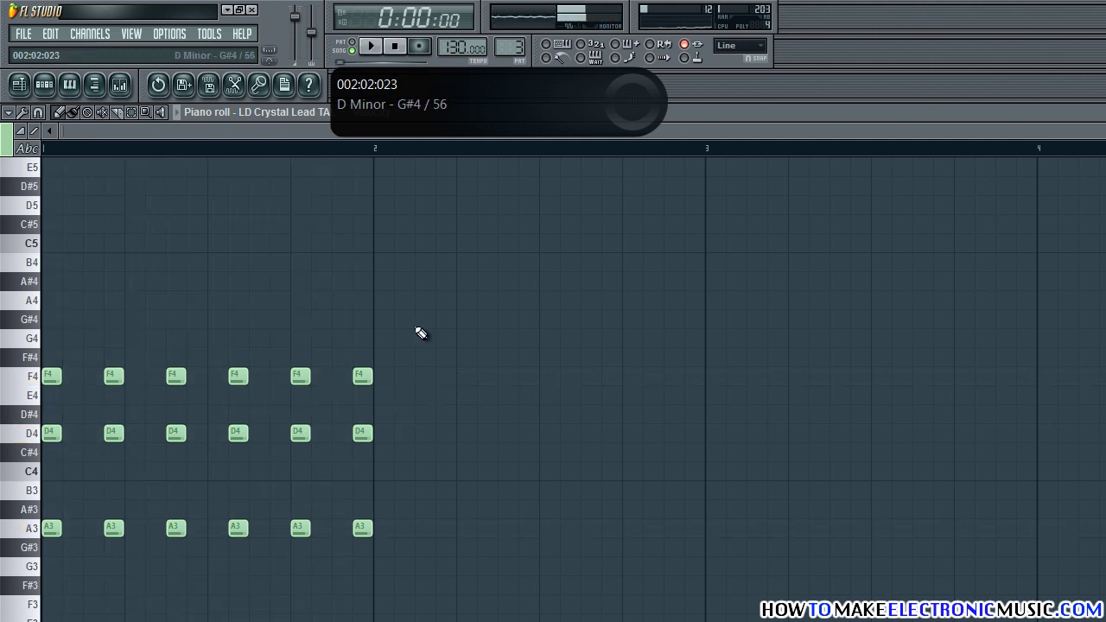
pyautogui.rightClick(110, 530)
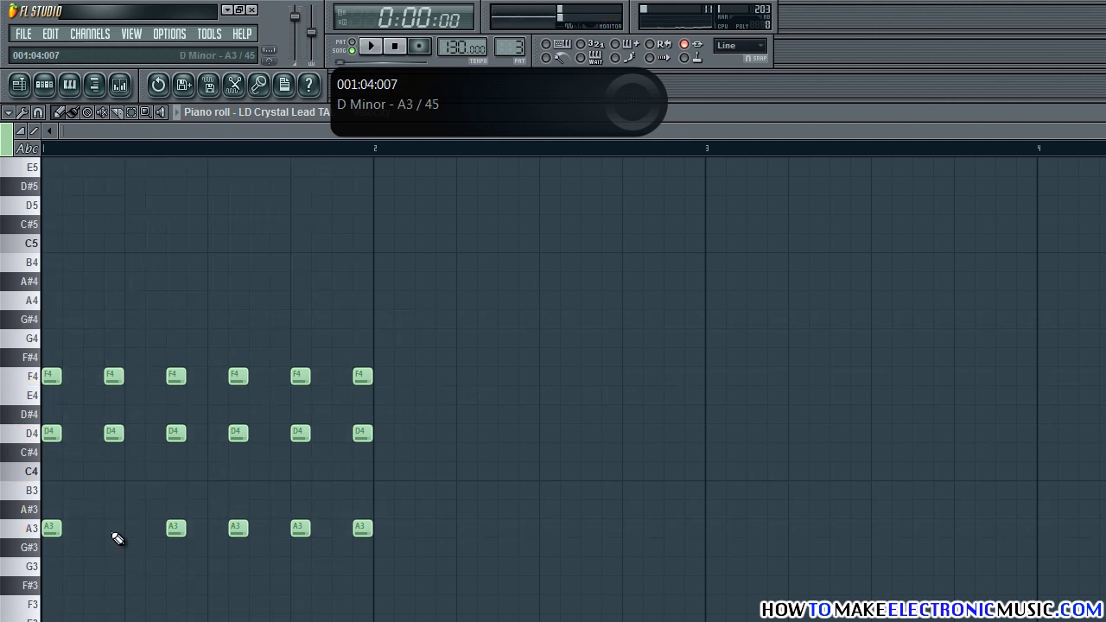
pyautogui.click(111, 530)
# Step: Duplicate the six chords directly after themselves into bar 3, play them back, and deselect the notes
pyautogui.moveTo(489, 271); pyautogui.dragTo(430, 534)
pyautogui.press('space')
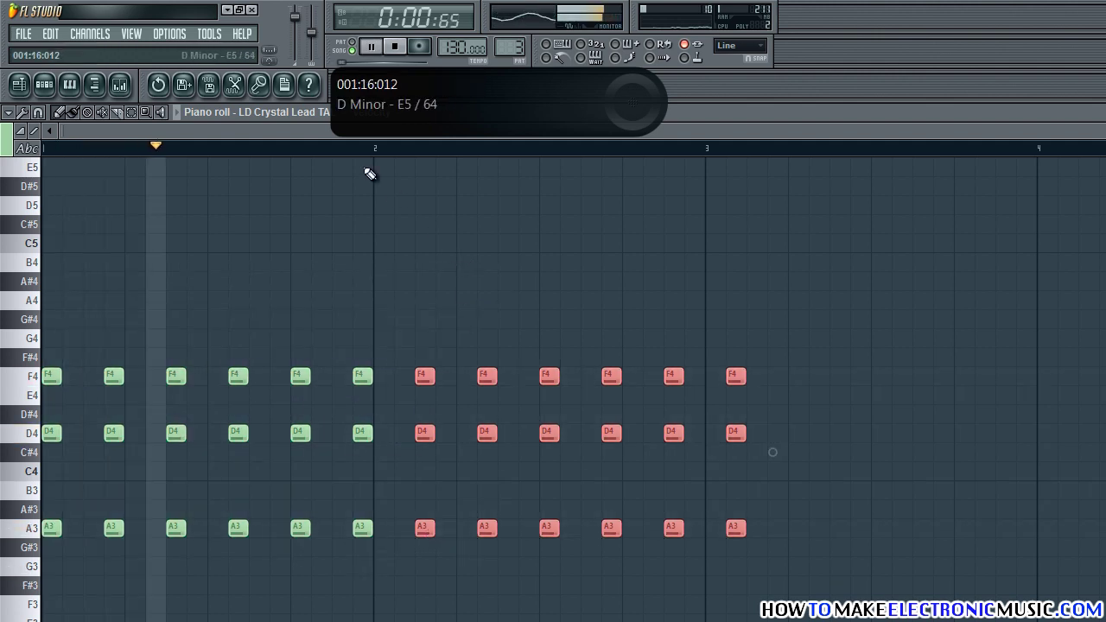
pyautogui.moveTo(290, 133); pyautogui.dragTo(493, 138)
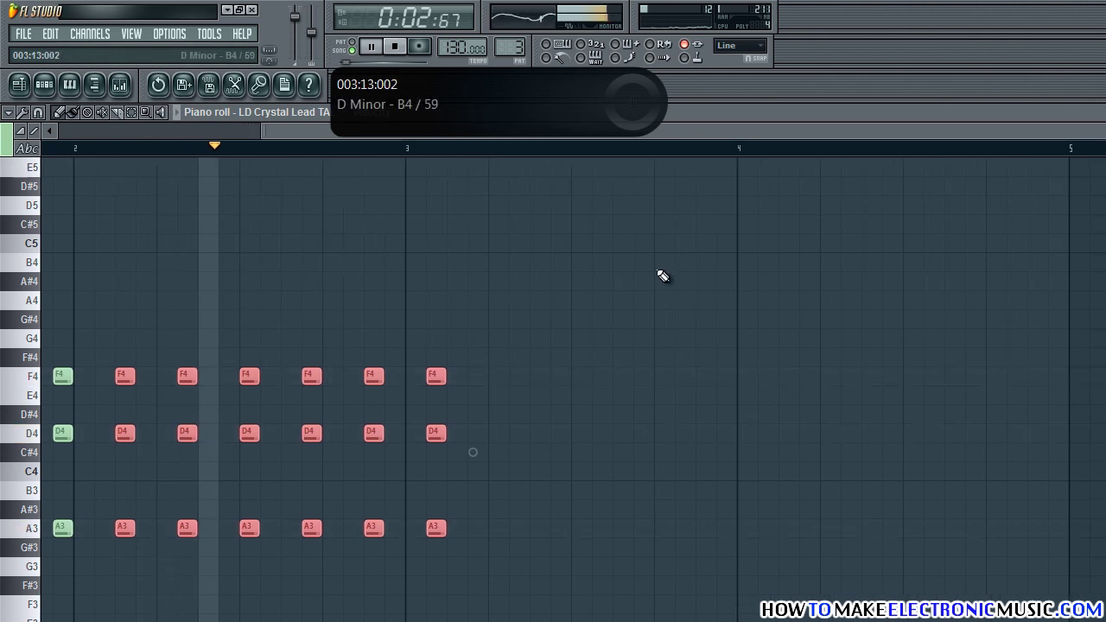
pyautogui.keyDown('ctrl'); pyautogui.click(538, 386); pyautogui.keyUp('ctrl')
pyautogui.press('space')
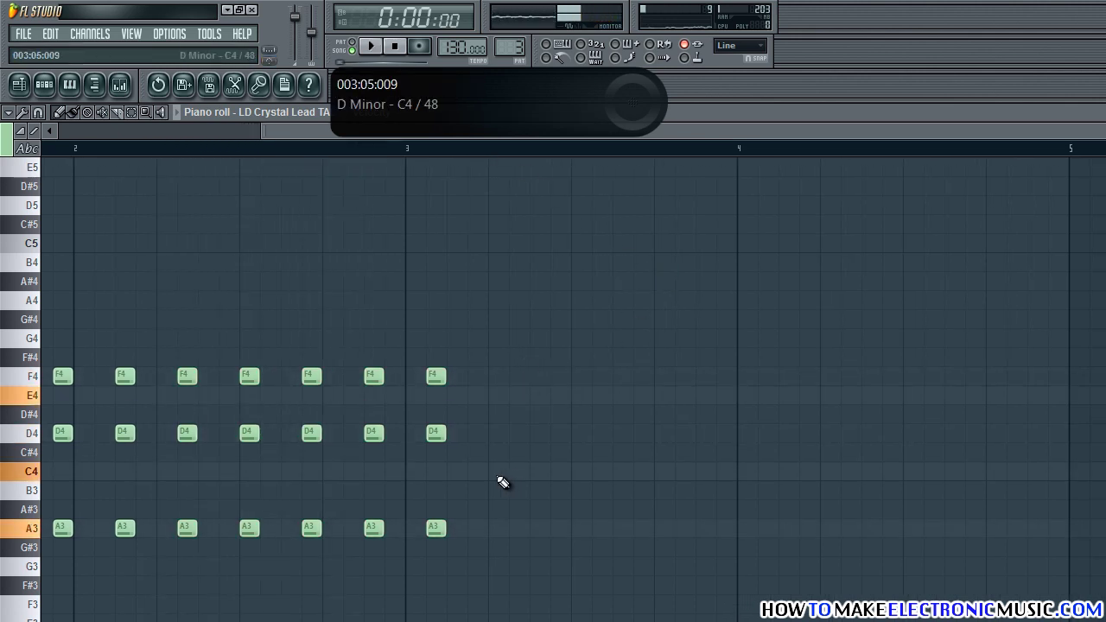
# Step: Change the last chord to A3, C4 and E4 by lowering its upper two notes, and select the whole chord
pyautogui.moveTo(434, 434); pyautogui.dragTo(434, 479)
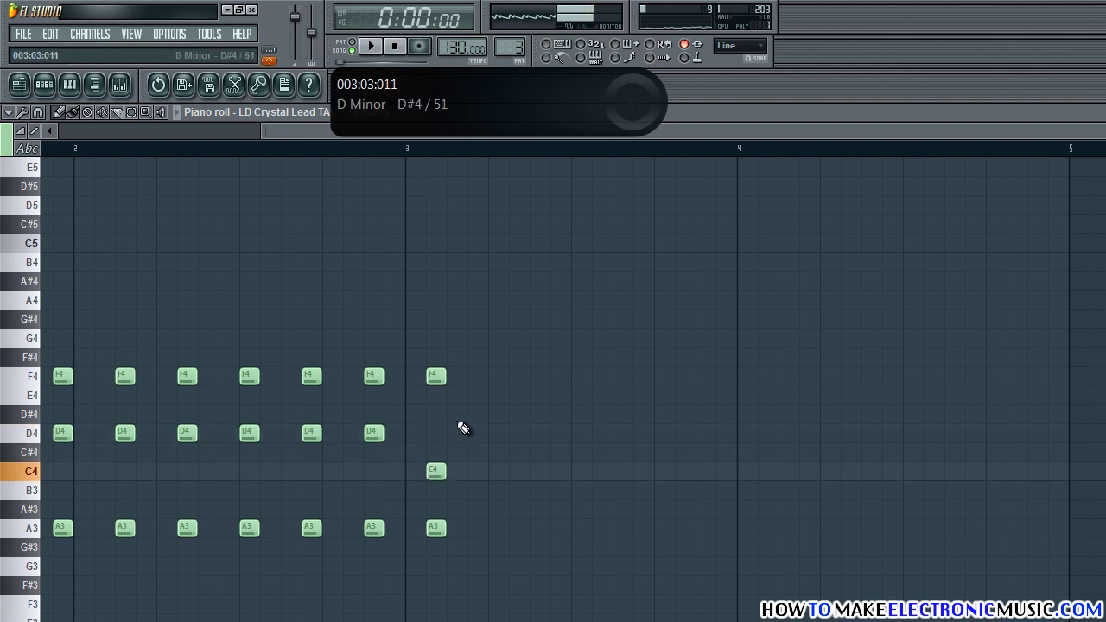
pyautogui.moveTo(435, 375); pyautogui.dragTo(435, 394)
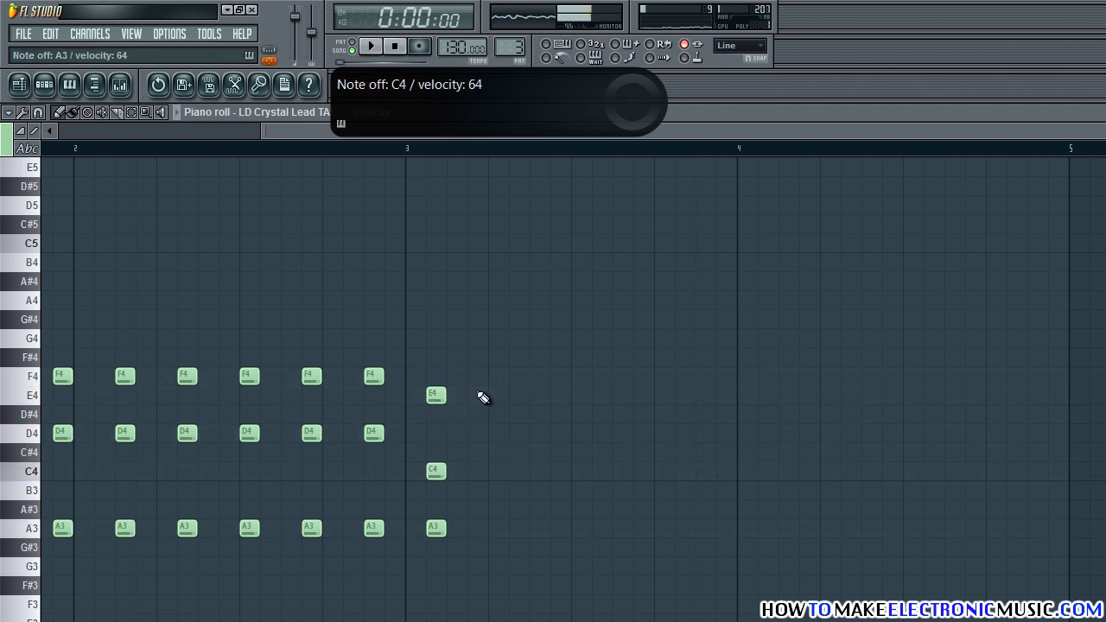
pyautogui.moveTo(486, 349); pyautogui.dragTo(424, 560)
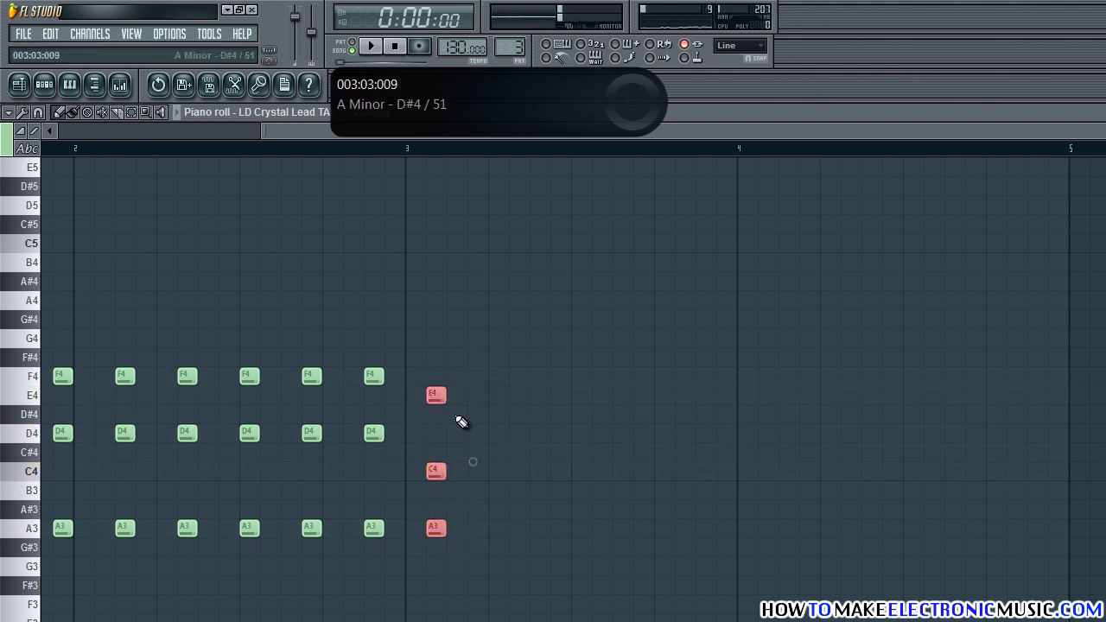
# Step: Repeat the A3, C4 and E4 chord every third step until bar 3 holds five of them, and start playback
pyautogui.keyDown('shift'); pyautogui.moveTo(439, 396); pyautogui.dragTo(506, 395); pyautogui.keyUp('shift')
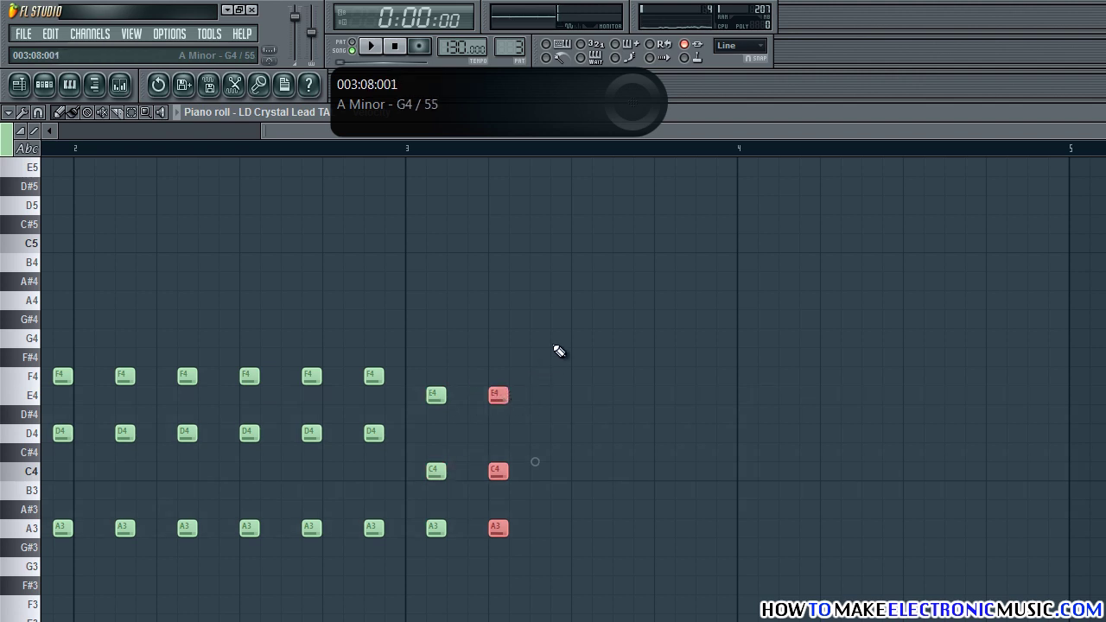
pyautogui.moveTo(555, 329); pyautogui.dragTo(420, 560)
pyautogui.keyDown('shift'); pyautogui.moveTo(429, 396); pyautogui.dragTo(563, 399); pyautogui.keyUp('shift')
pyautogui.click(701, 375)
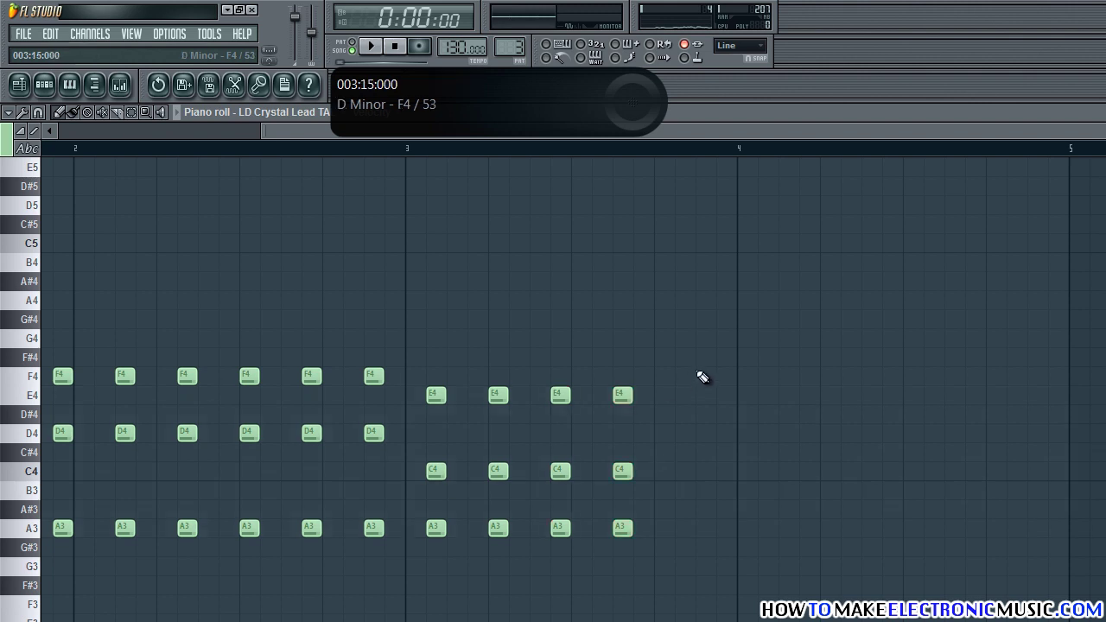
pyautogui.moveTo(684, 348); pyautogui.dragTo(607, 568)
pyautogui.keyDown('shift'); pyautogui.moveTo(632, 399); pyautogui.dragTo(687, 396); pyautogui.keyUp('shift')
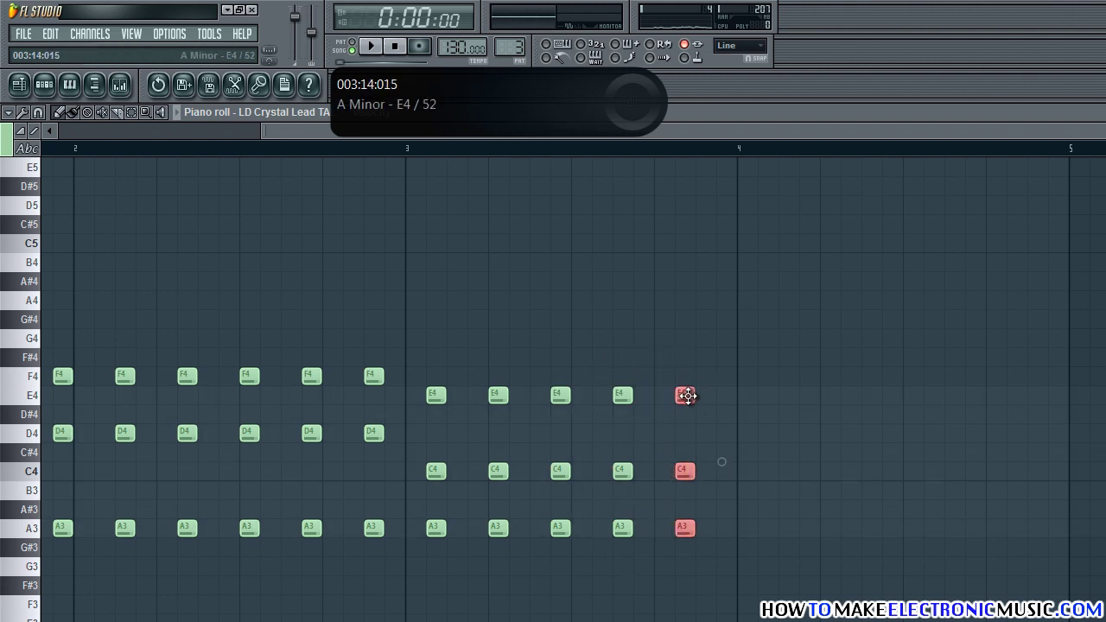
pyautogui.press('space')
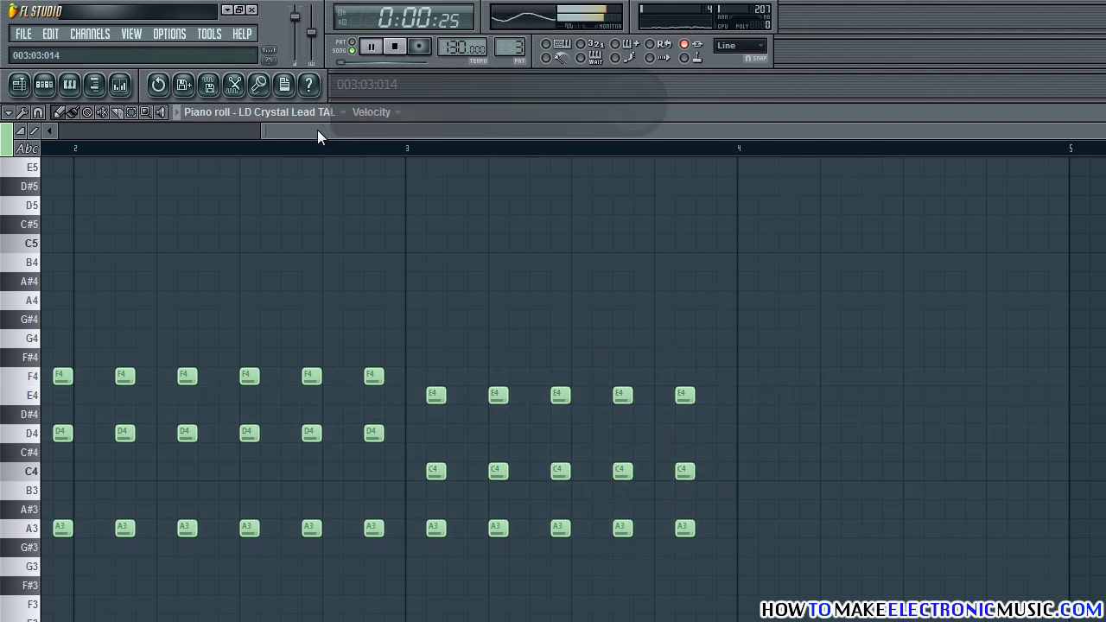
# Step: Copy the five chords of bar 3 into bar 4, and raise the copies' top notes to A4
pyautogui.moveTo(592, 328); pyautogui.dragTo(259, 602)
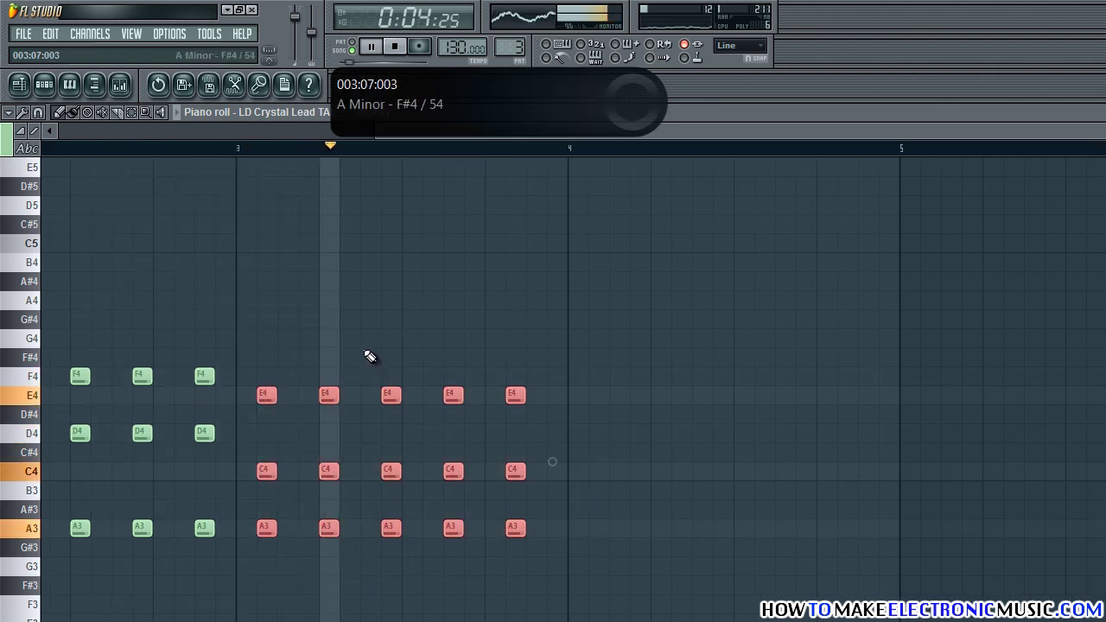
pyautogui.press('space')
pyautogui.moveTo(268, 396); pyautogui.dragTo(576, 400)
pyautogui.click(630, 353)
pyautogui.moveTo(823, 374); pyautogui.dragTo(578, 299)
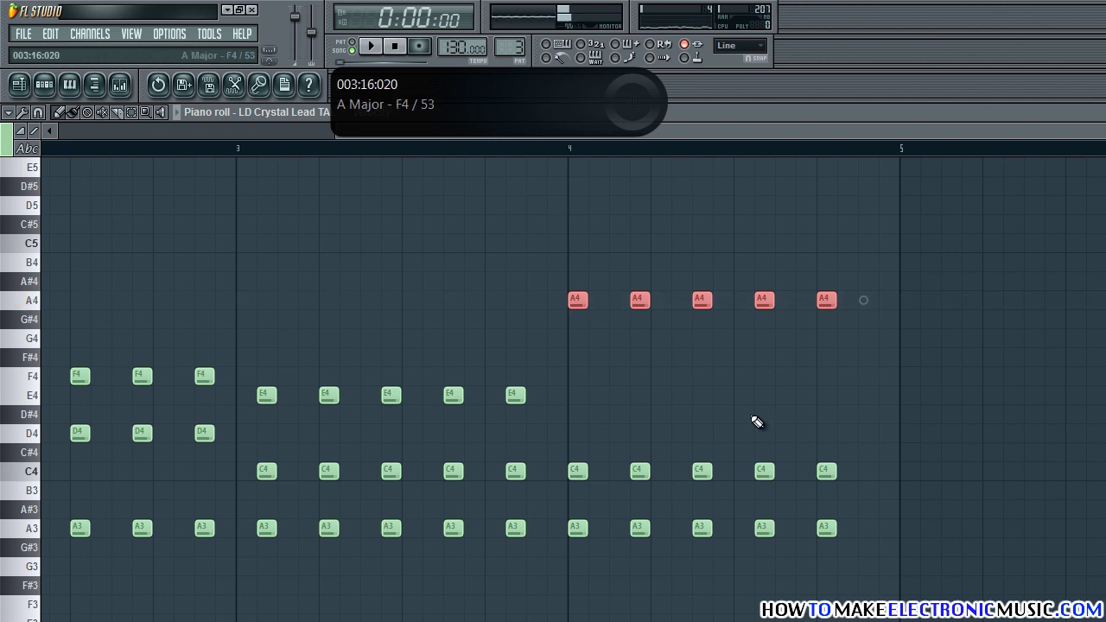
# Step: Add a sixth chord of A3, C4 and A4 at the end of bar 4, and play back the whole sequence
pyautogui.click(905, 494)
pyautogui.click(888, 471)
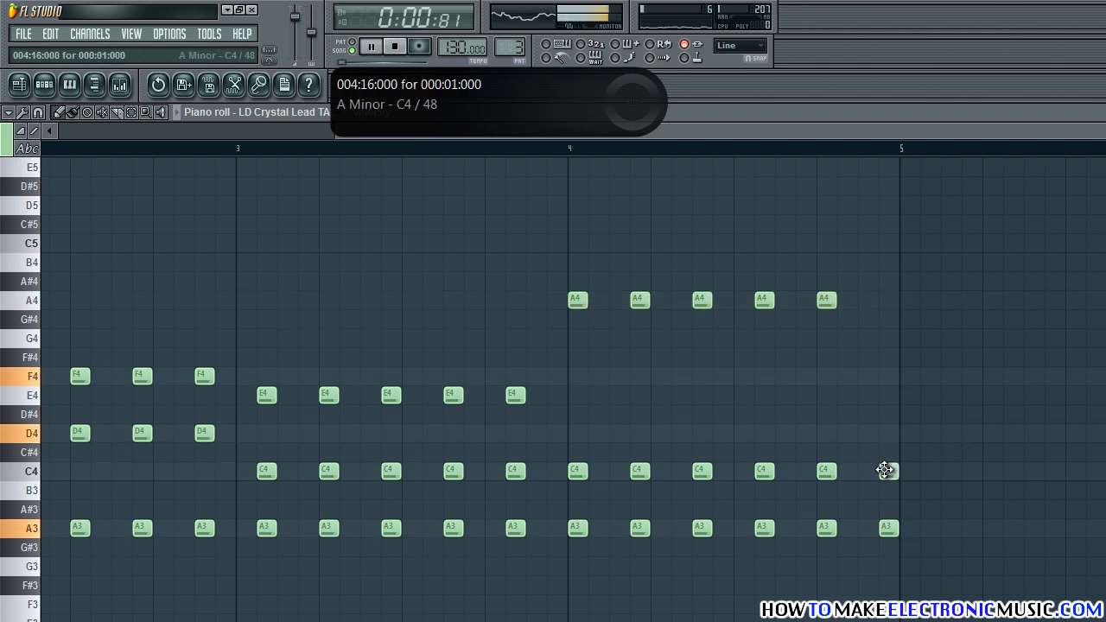
pyautogui.click(889, 299)
pyautogui.moveTo(872, 130); pyautogui.dragTo(587, 131)
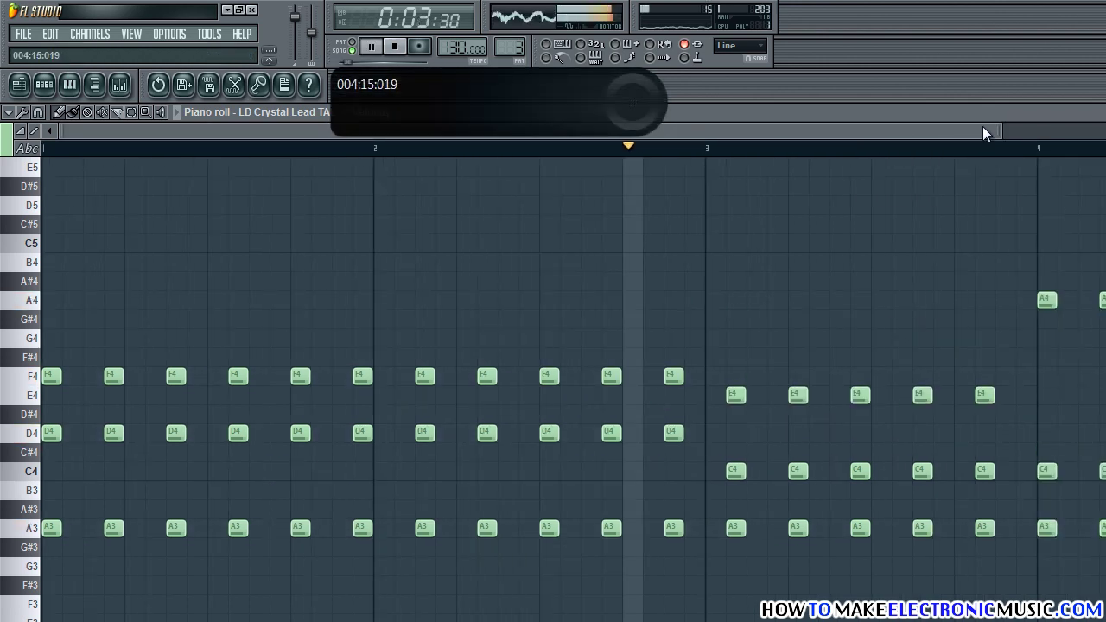
pyautogui.moveTo(1001, 131); pyautogui.dragTo(1105, 131)
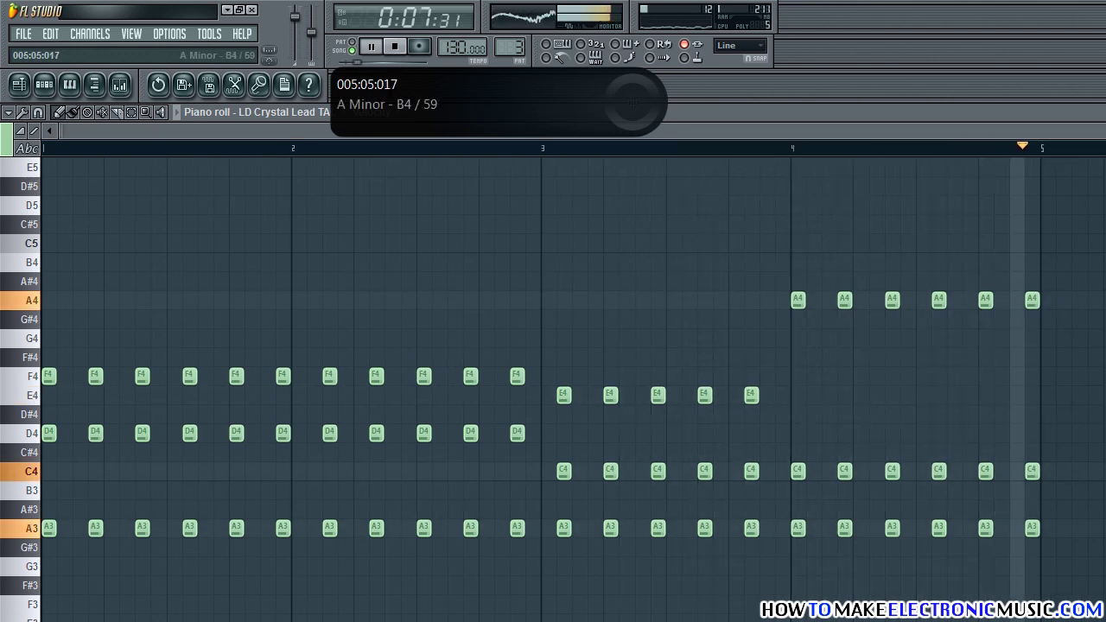
pyautogui.press('space')
# Step: Close the piano roll, repeat the Staccato chord pattern along Track 3 up to bar 21, and play back the arrangement
pyautogui.press('Escape')
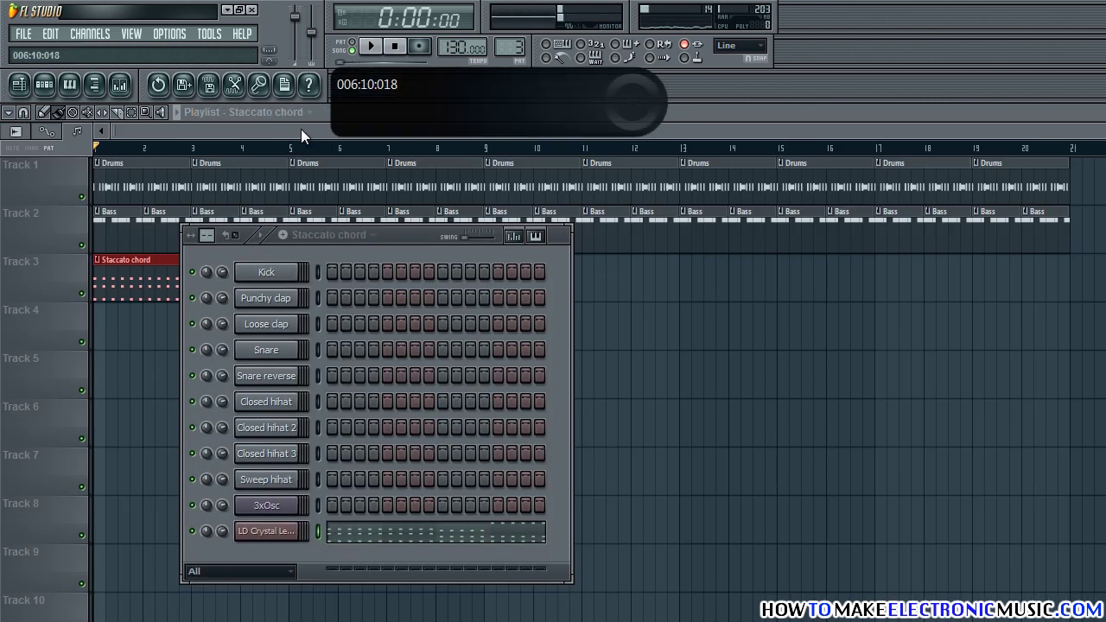
pyautogui.press('F6')
pyautogui.moveTo(298, 285); pyautogui.dragTo(903, 279)
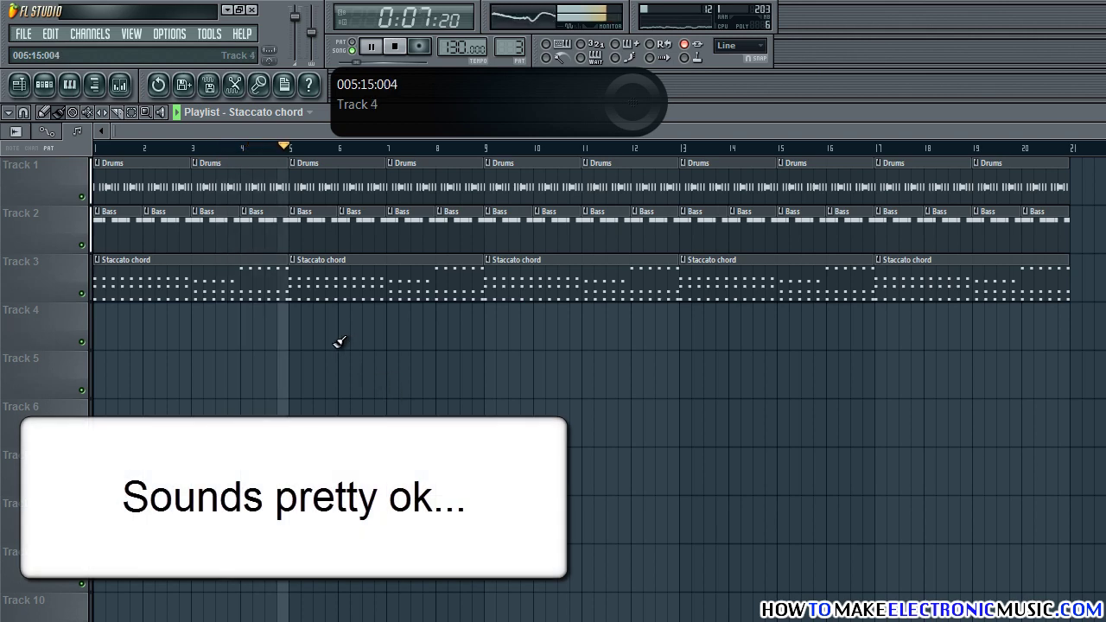
pyautogui.press('space')
# Step: Assign the LD Crystal Lead TAL channel to a free mixer track, and rename that track Staccato chord
pyautogui.press('F6')
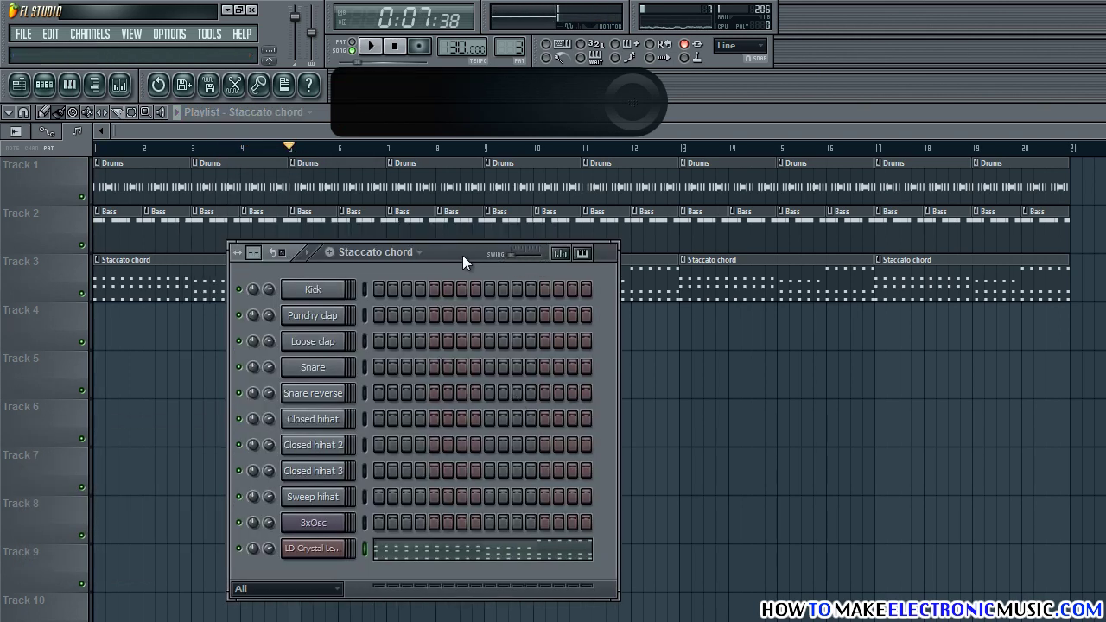
pyautogui.moveTo(462, 255); pyautogui.dragTo(650, 269)
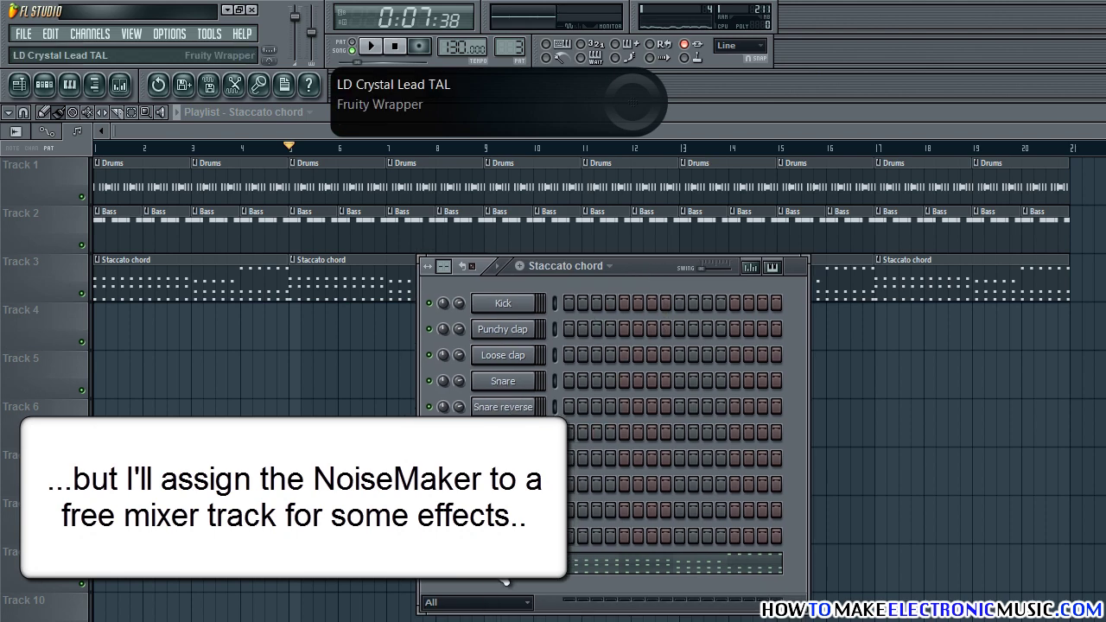
pyautogui.click(506, 432)
pyautogui.moveTo(125, 141); pyautogui.dragTo(192, 252)
pyautogui.click(418, 200)
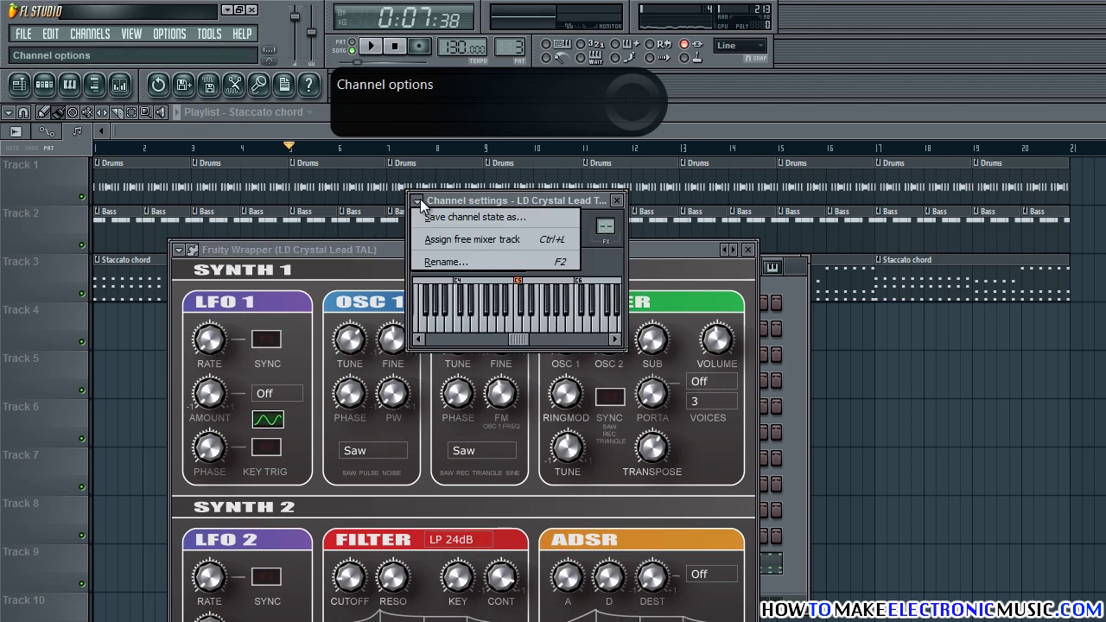
pyautogui.click(489, 241)
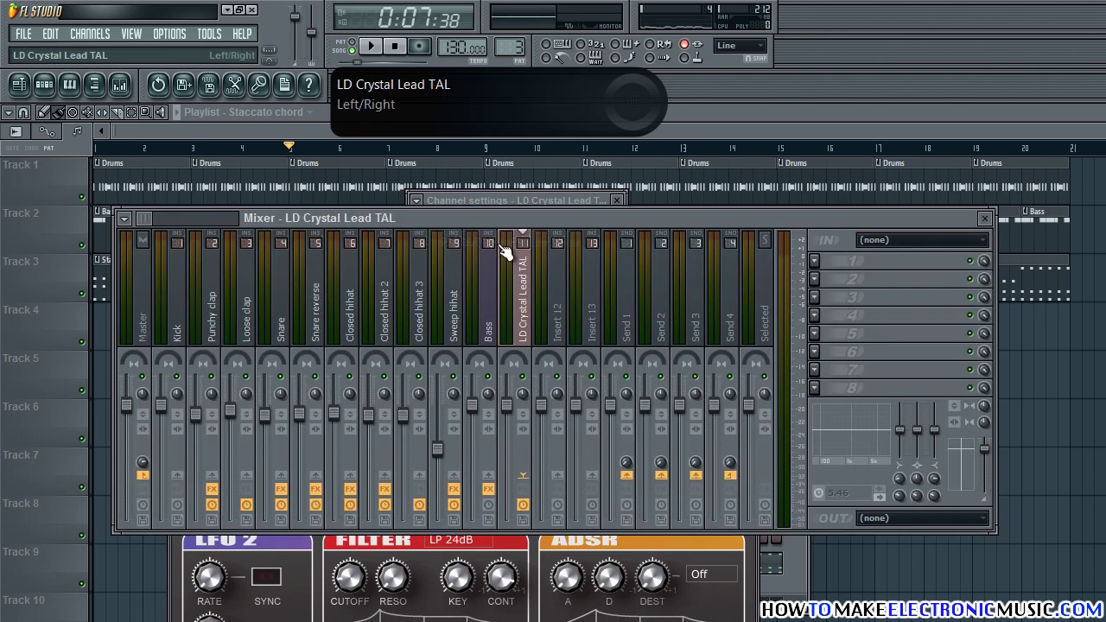
pyautogui.doubleClick(523, 281)
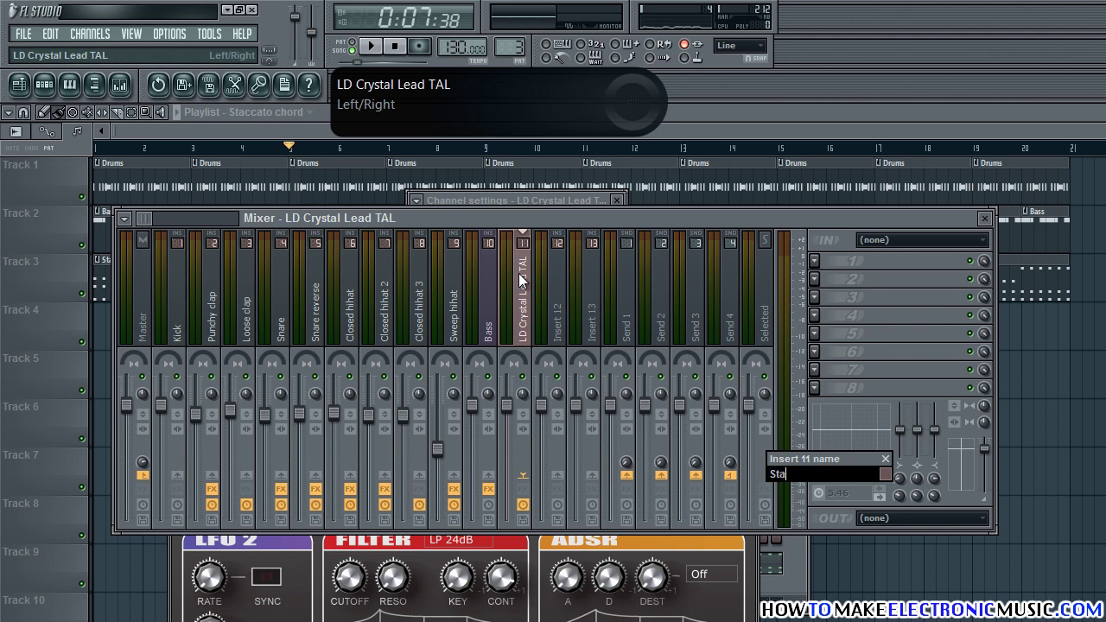
pyautogui.press('Return')
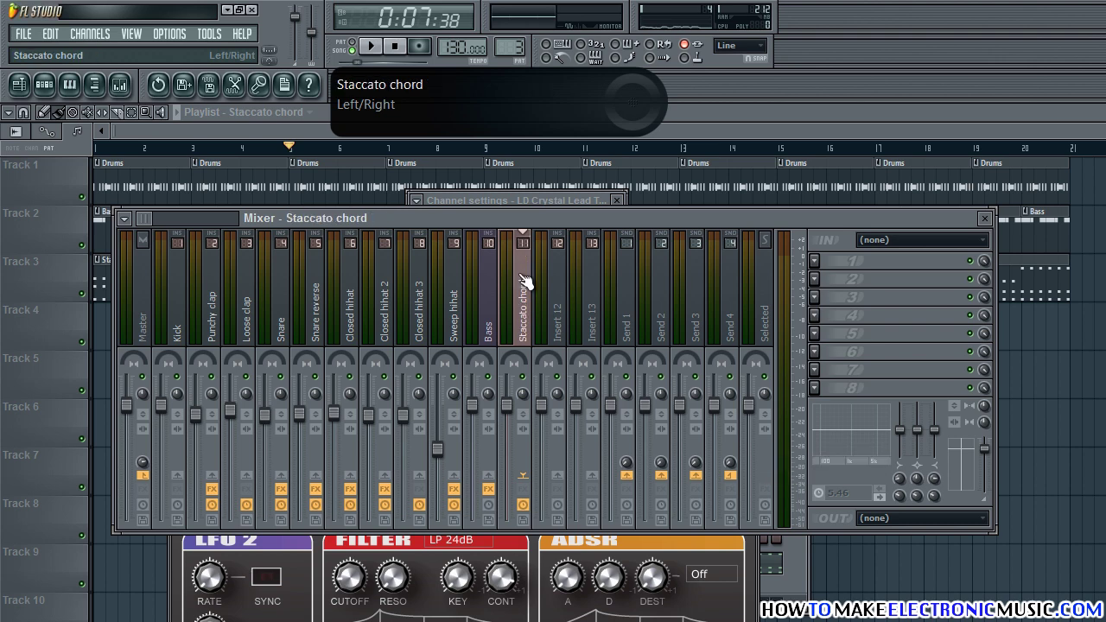
# Step: Close the synth window and lower the volume fader of the Staccato chord mixer track
pyautogui.click(754, 543)
pyautogui.click(749, 248)
pyautogui.moveTo(747, 223); pyautogui.dragTo(740, 223)
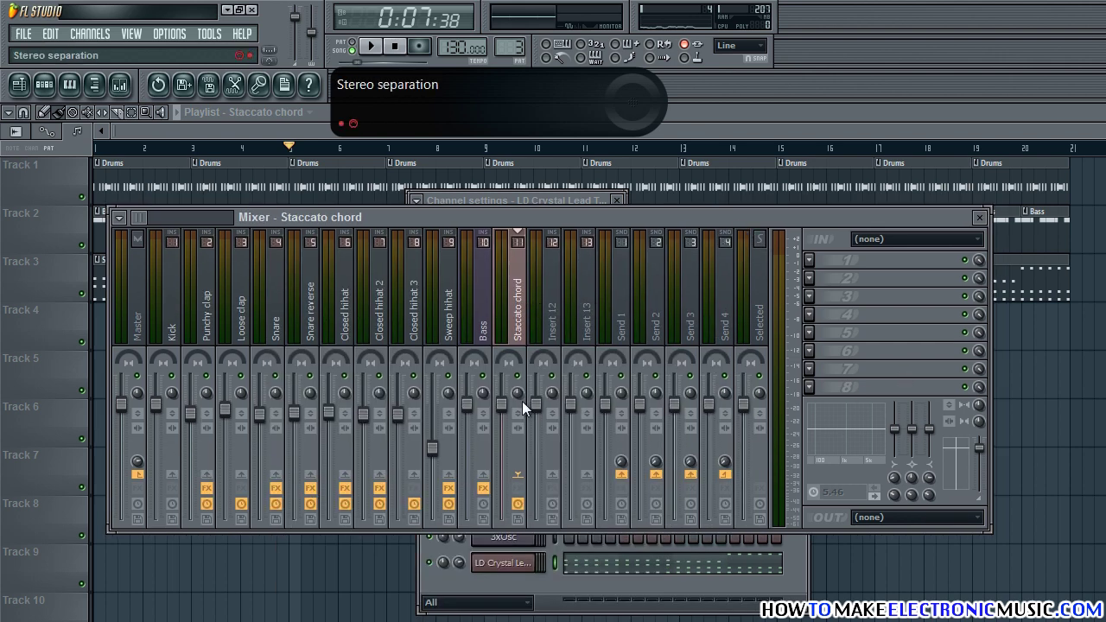
pyautogui.moveTo(511, 417); pyautogui.dragTo(516, 504)
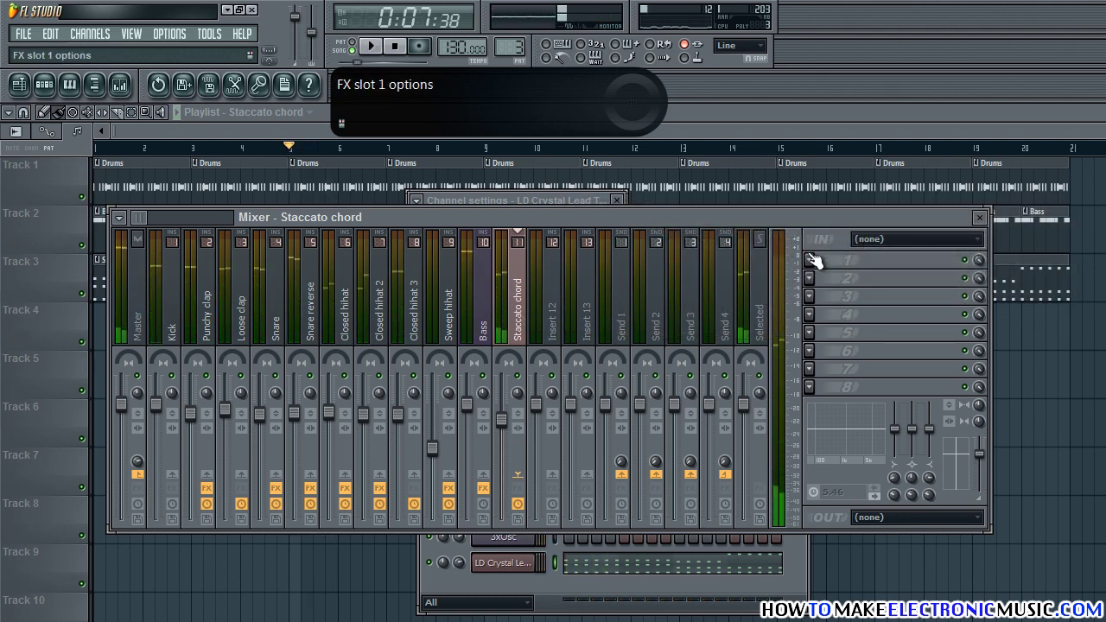
# Step: Load Fruity Delay 2 into the Staccato chord track's first effect slot, with feedback set to P.Pong
pyautogui.click(809, 257)
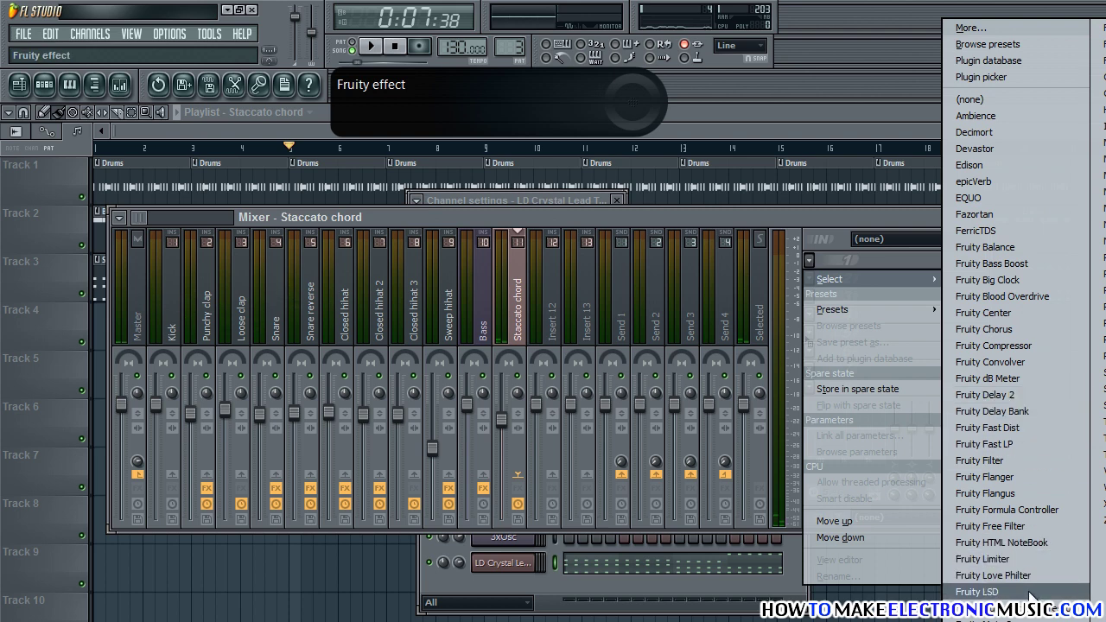
pyautogui.click(1021, 391)
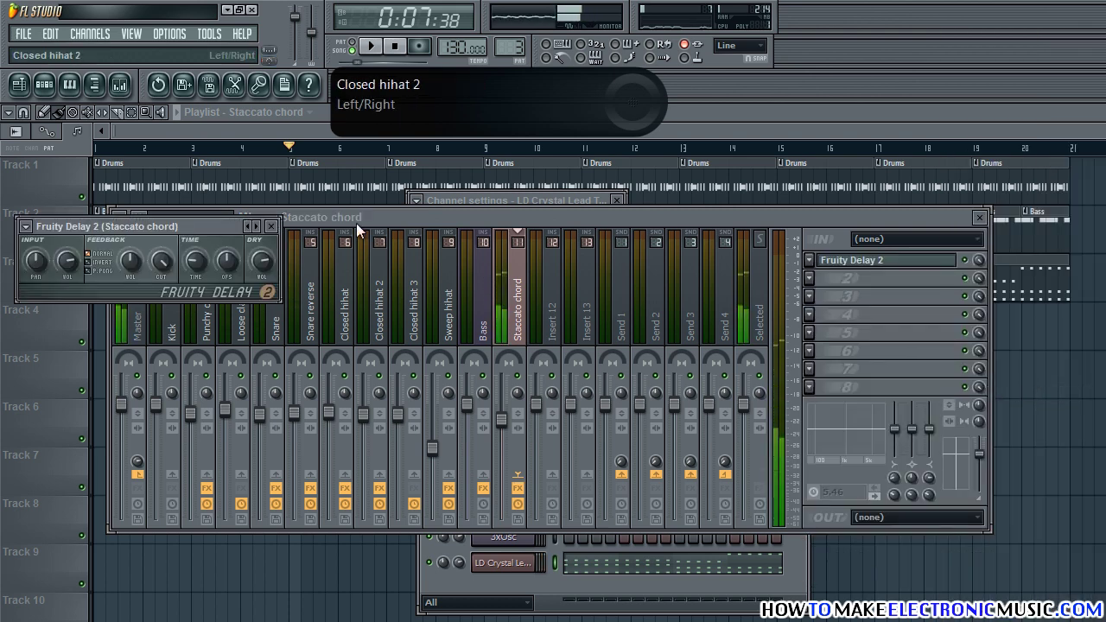
pyautogui.moveTo(213, 223); pyautogui.dragTo(751, 249)
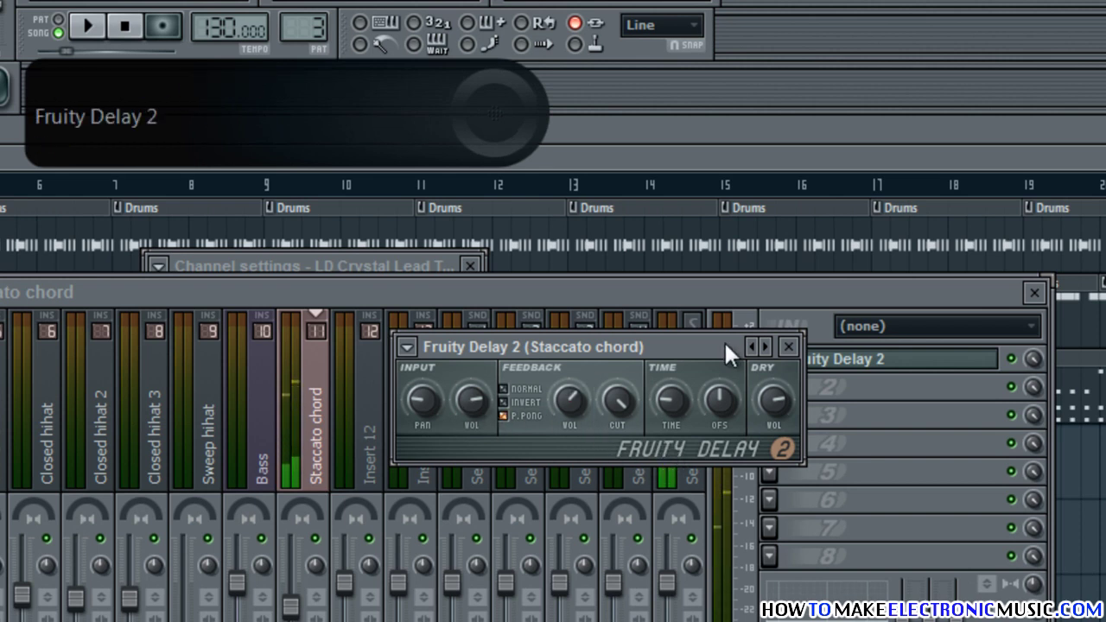
pyautogui.click(788, 346)
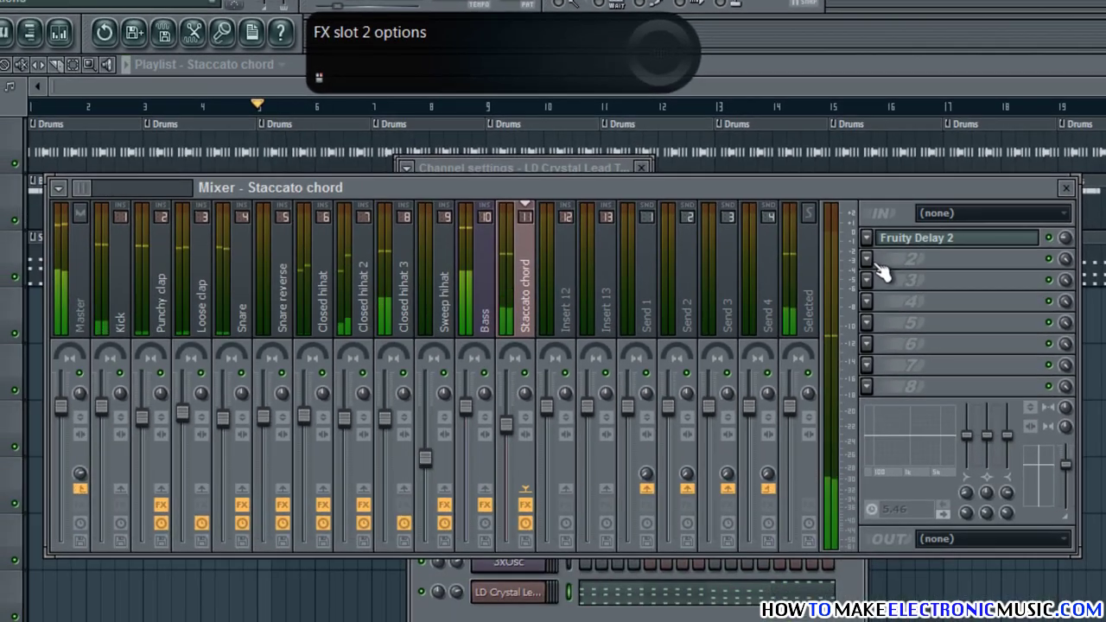
# Step: Load Fruity Reeverb 2 into the second effect slot, and raise its decay, early reflection and wet levels
pyautogui.click(769, 386)
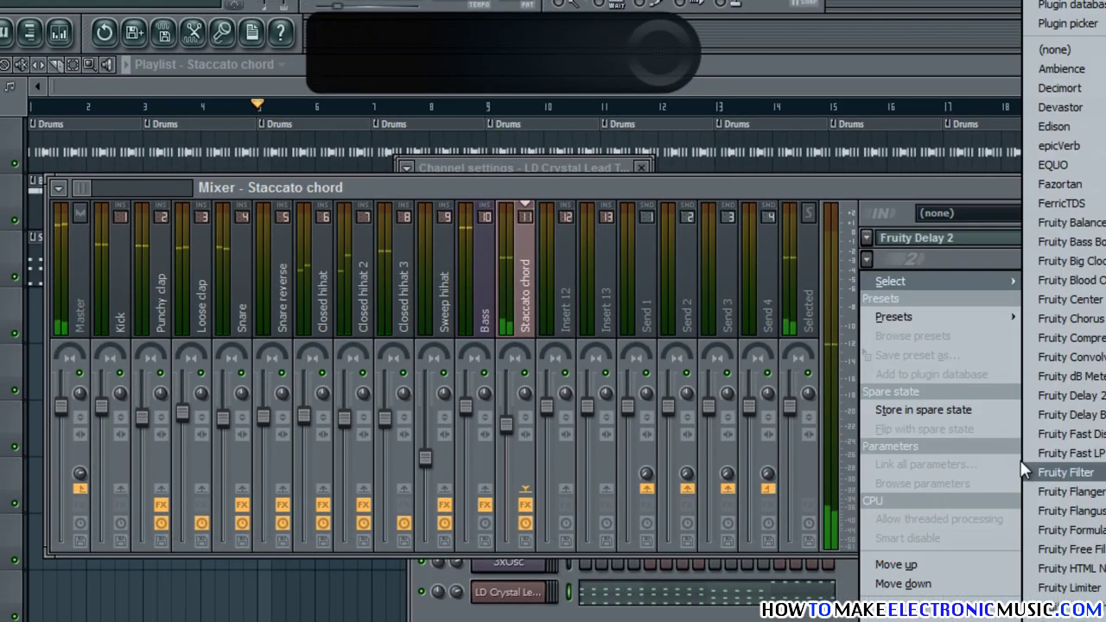
pyautogui.click(1068, 621)
pyautogui.moveTo(376, 247); pyautogui.dragTo(739, 263)
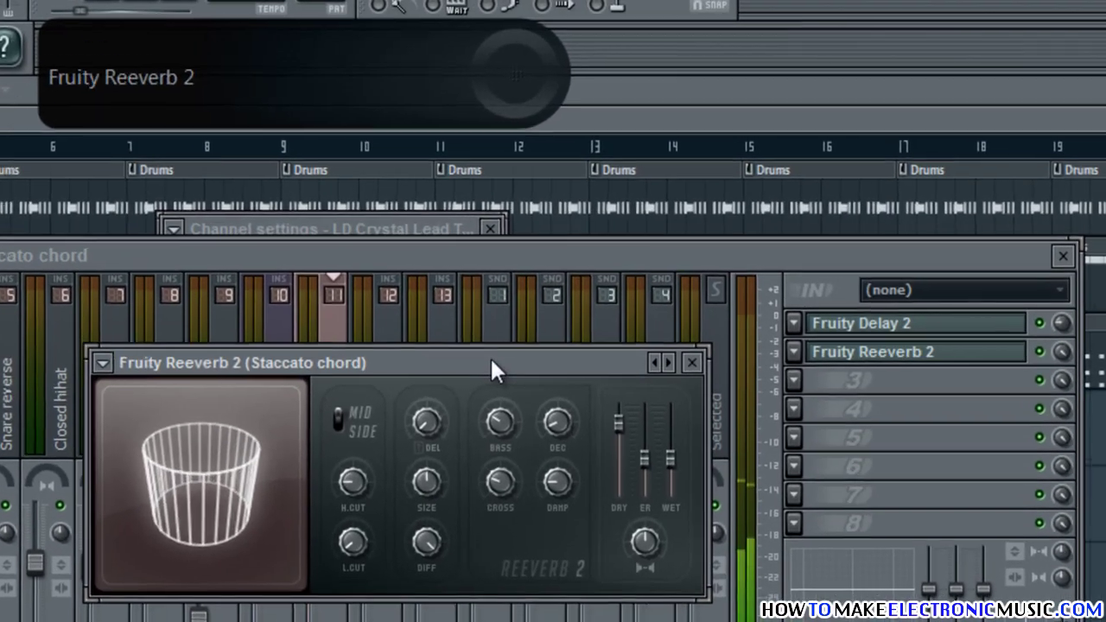
pyautogui.moveTo(491, 363); pyautogui.dragTo(671, 370)
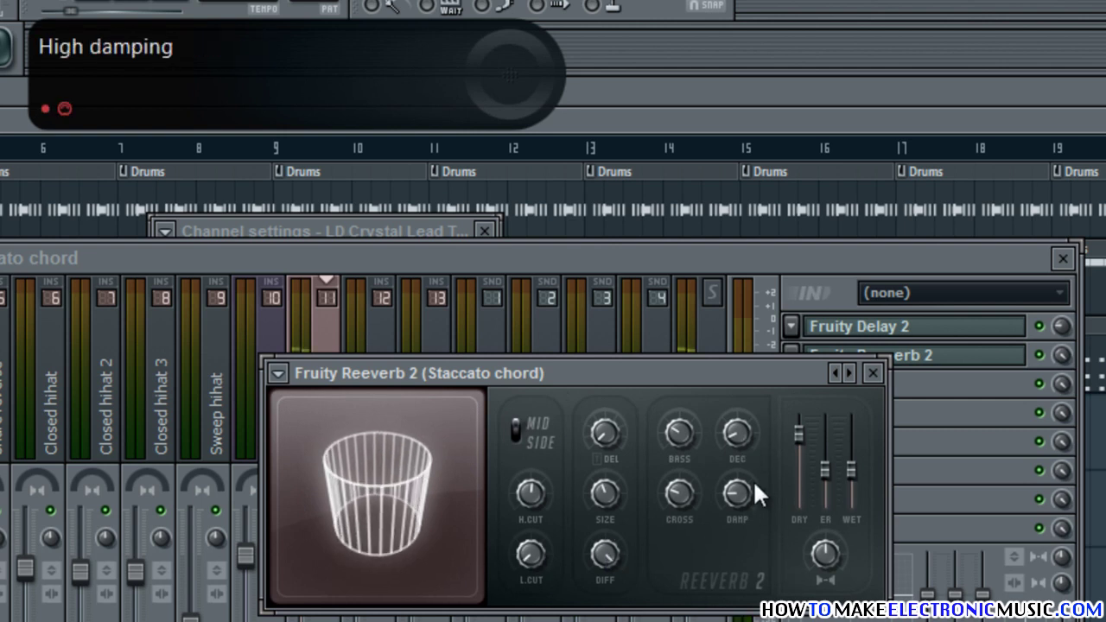
pyautogui.moveTo(747, 433); pyautogui.dragTo(747, 392)
pyautogui.moveTo(825, 471); pyautogui.dragTo(825, 394)
pyautogui.moveTo(852, 473); pyautogui.dragTo(852, 410)
pyautogui.click(873, 372)
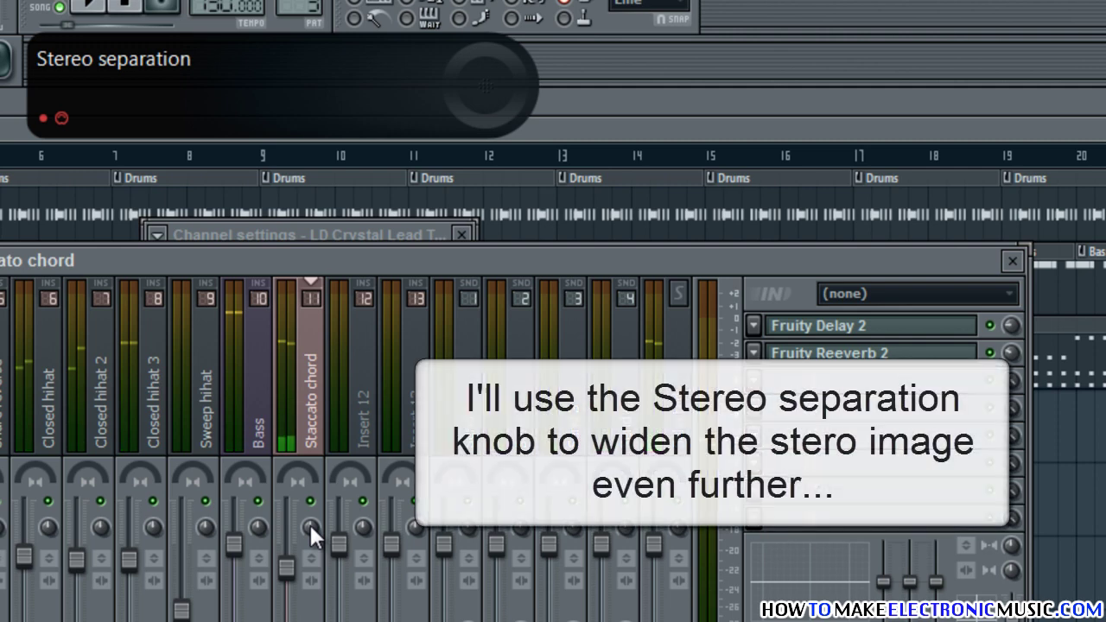
# Step: Widen the Staccato chord track's stereo image with its stereo separation, play back the result, and close the mixer
pyautogui.moveTo(310, 525)
pyautogui.mouseDown()
pyautogui.moveTo(309, 489)
pyautogui.moveTo(321, 614)
pyautogui.mouseUp()
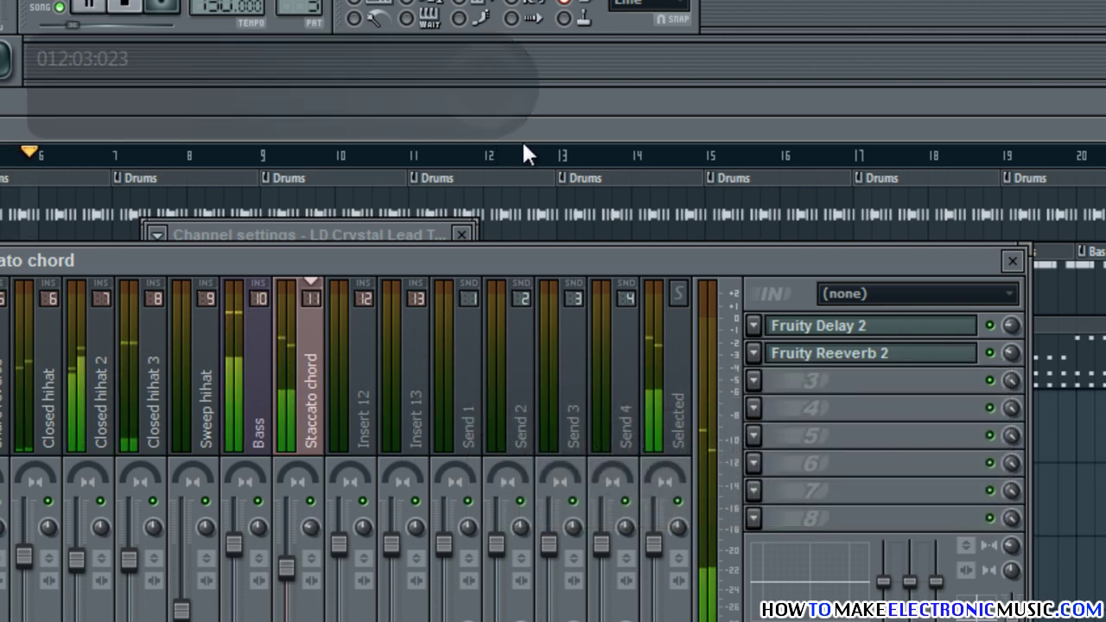
pyautogui.click(1012, 261)
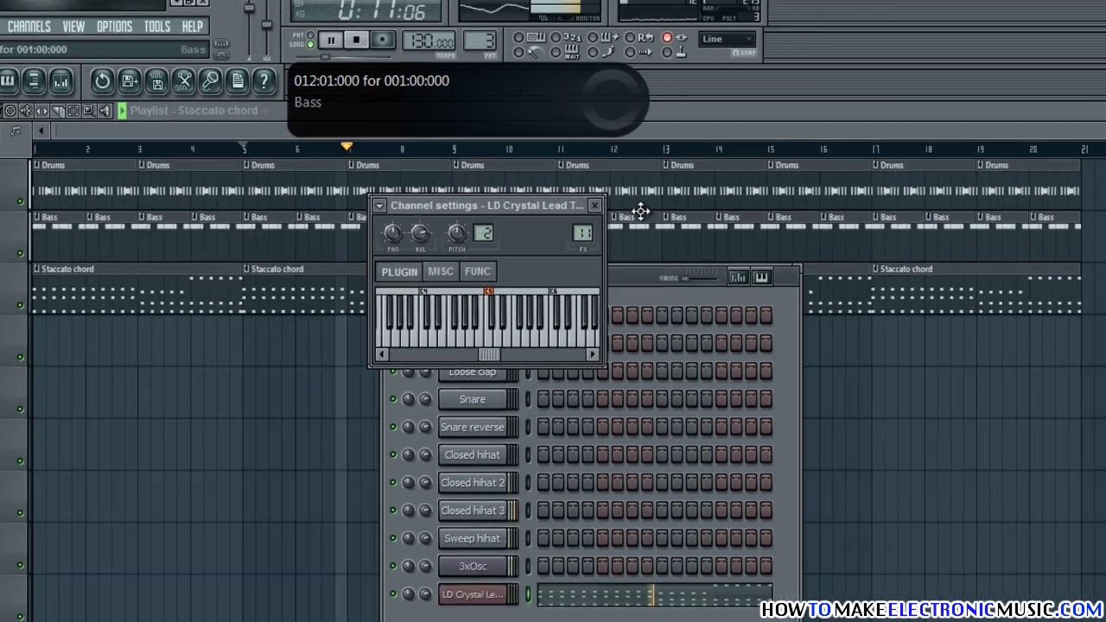
pyautogui.click(461, 235)
pyautogui.moveTo(625, 268); pyautogui.dragTo(516, 181)
pyautogui.press('space')
# Step: Open the LD Crystal Lead TAL synth and try out its filter cutoff while playing notes
pyautogui.click(402, 470)
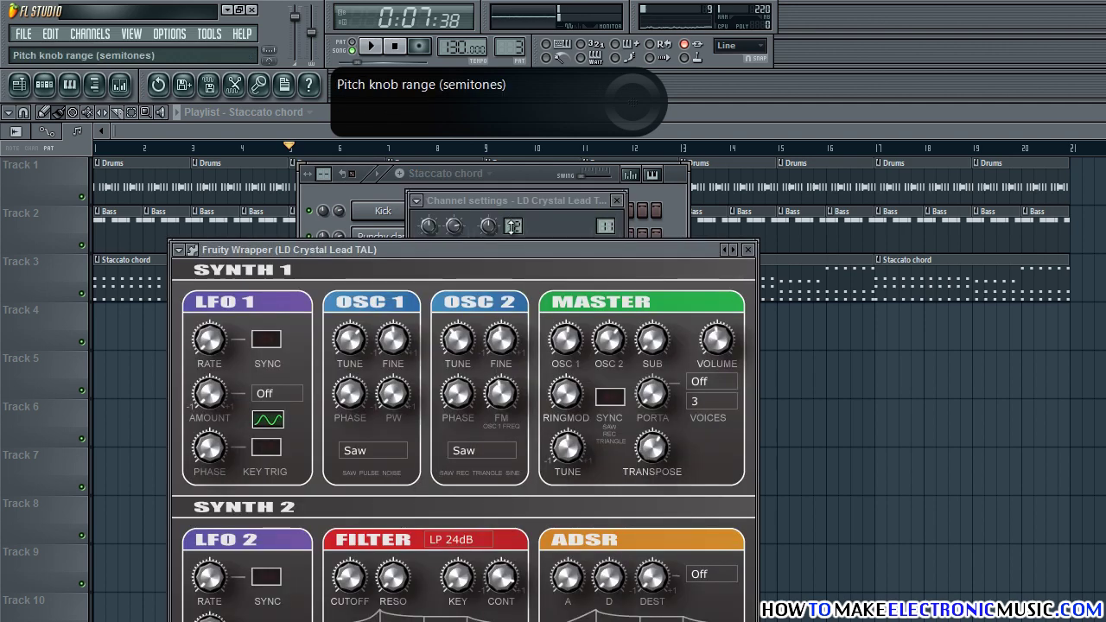
pyautogui.moveTo(515, 249); pyautogui.dragTo(514, 166)
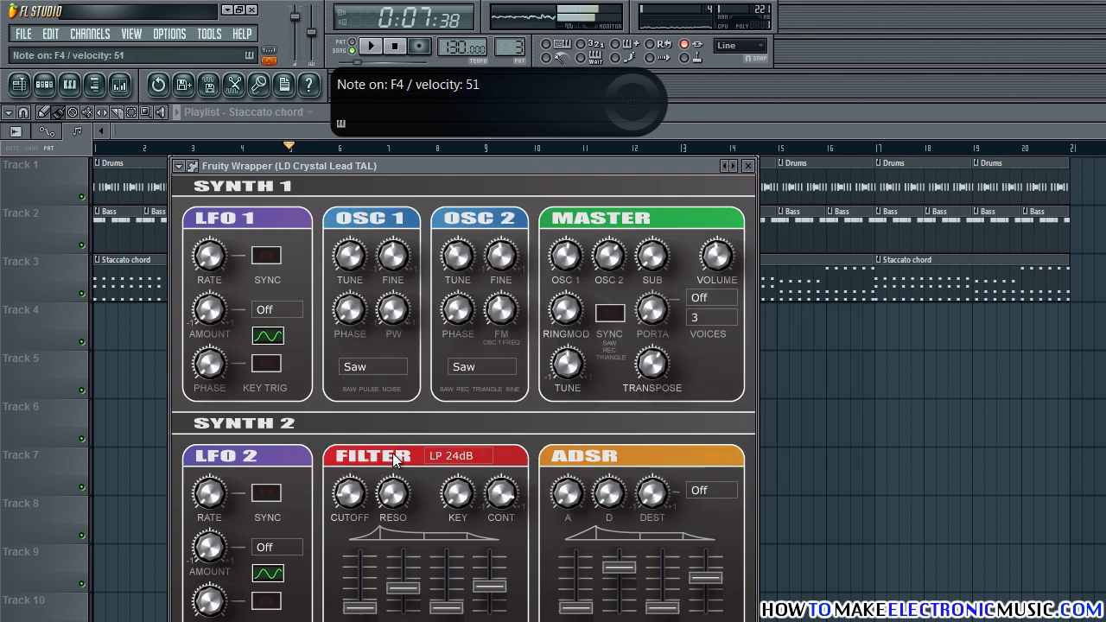
pyautogui.moveTo(365, 430); pyautogui.dragTo(376, 493)
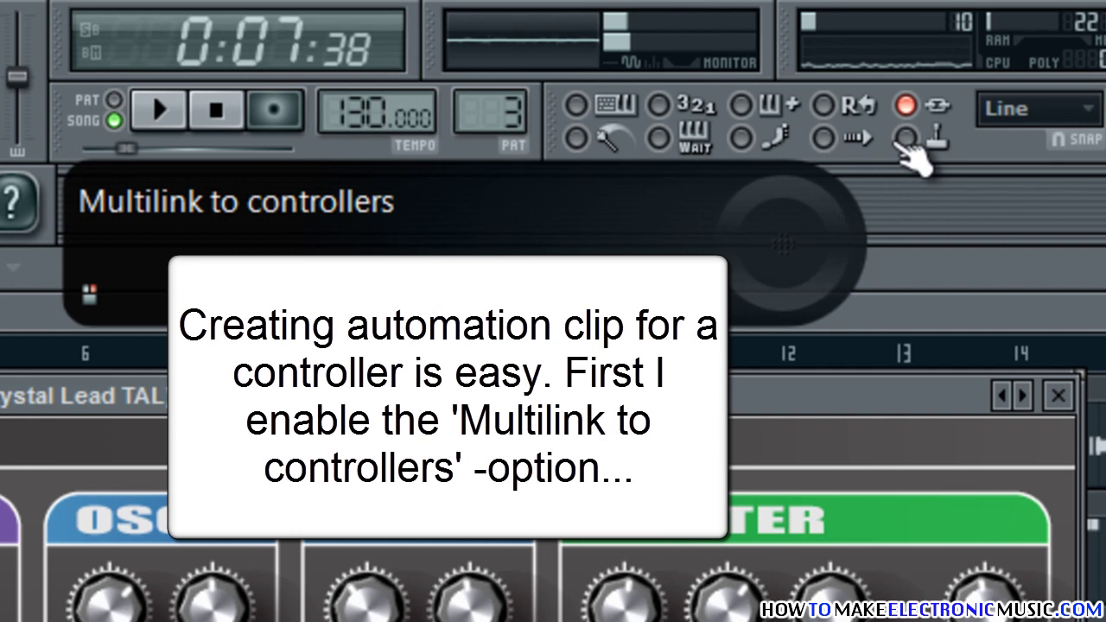
# Step: Create an automation clip for the LD Crystal Lead TAL filter cutoff with Multilink to controllers, and close the open windows
pyautogui.click(905, 136)
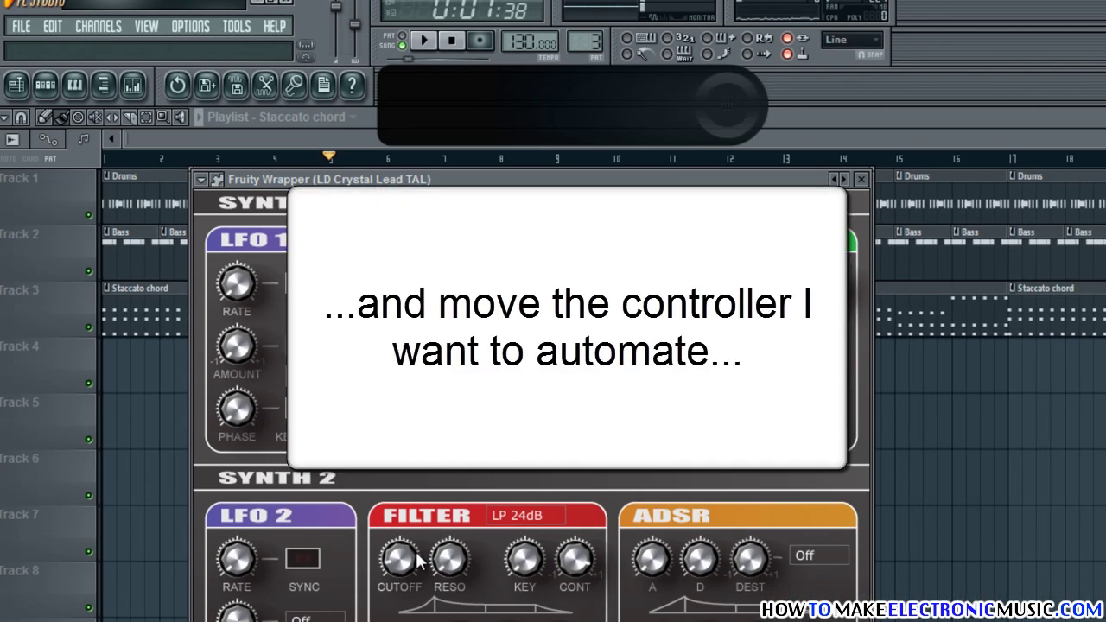
pyautogui.moveTo(421, 560); pyautogui.dragTo(420, 564)
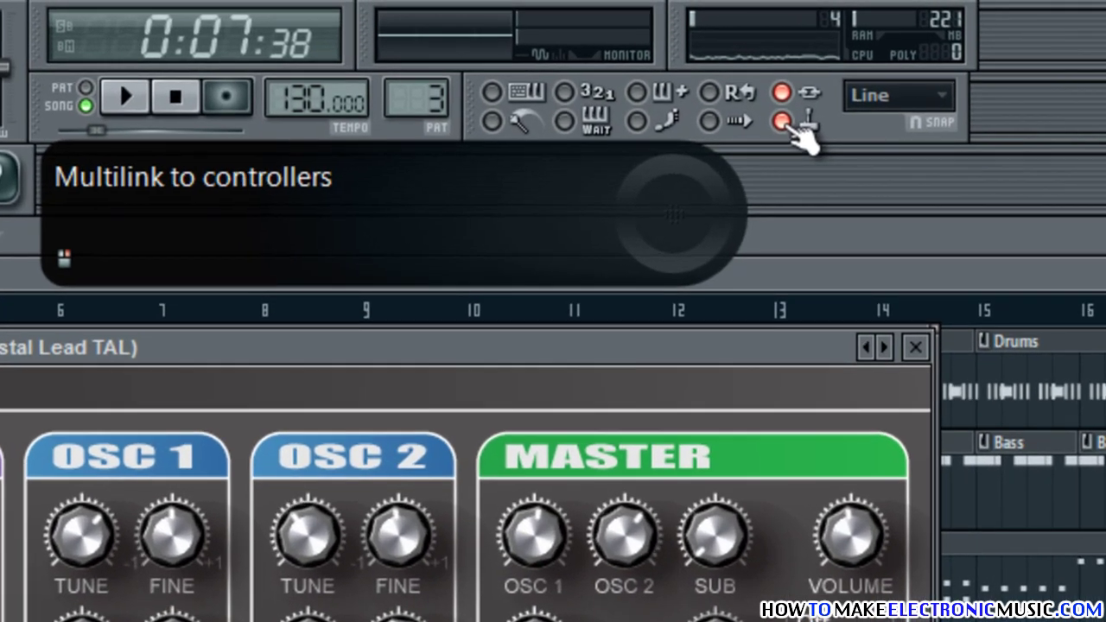
pyautogui.rightClick(788, 64)
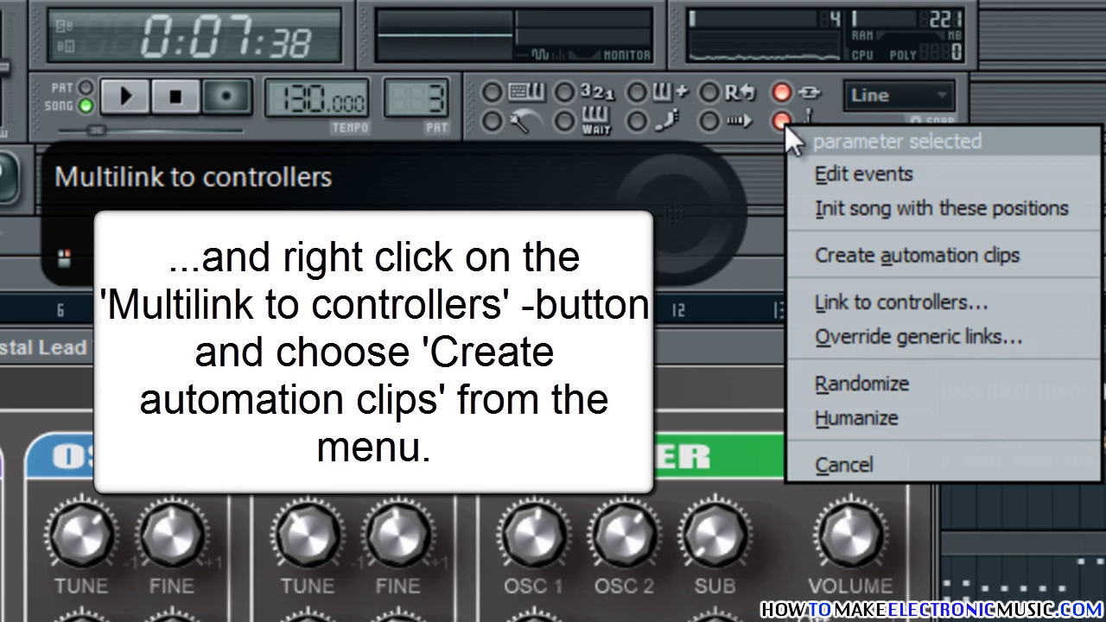
pyautogui.click(946, 257)
pyautogui.click(916, 347)
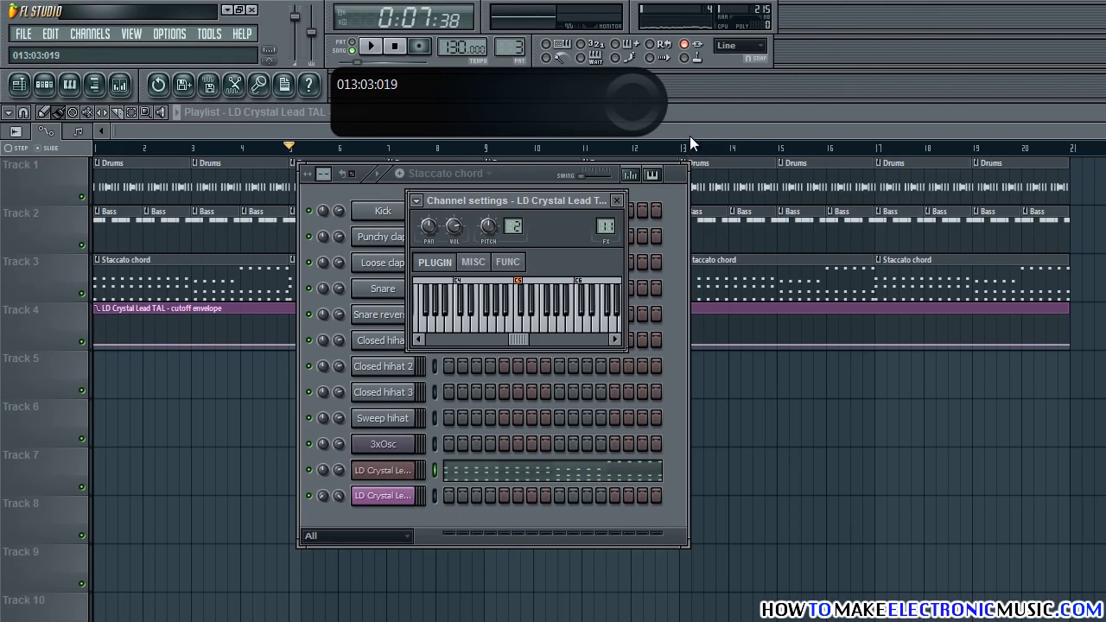
pyautogui.click(690, 135)
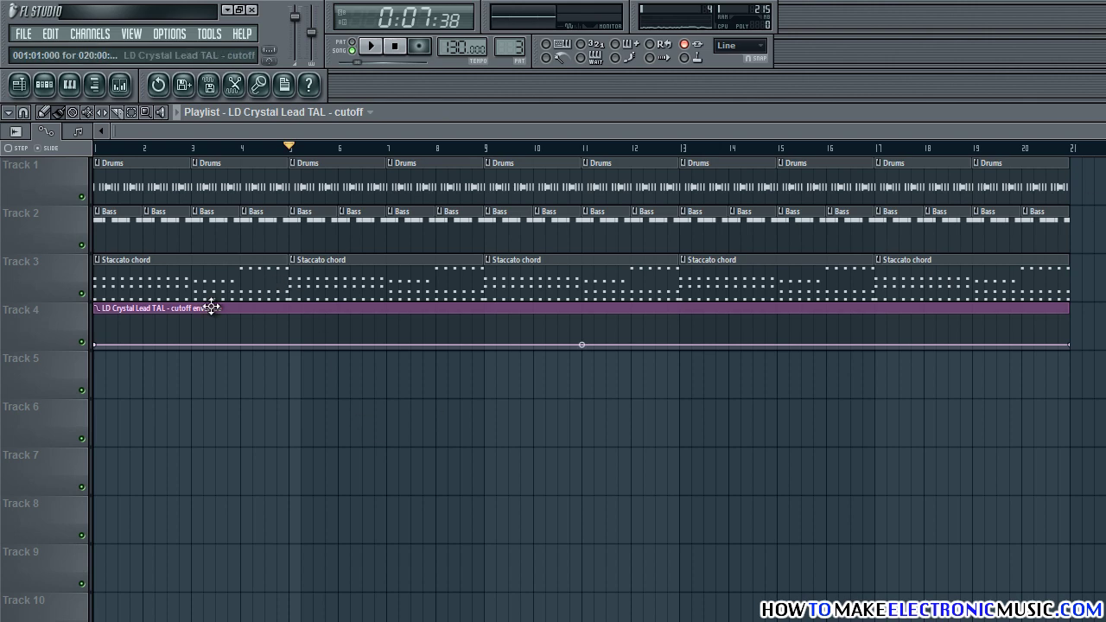
# Step: Lower the cutoff envelope's start point to about 7% and add a point at bar 5 with the same value
pyautogui.scroll(2, 1059, 377)
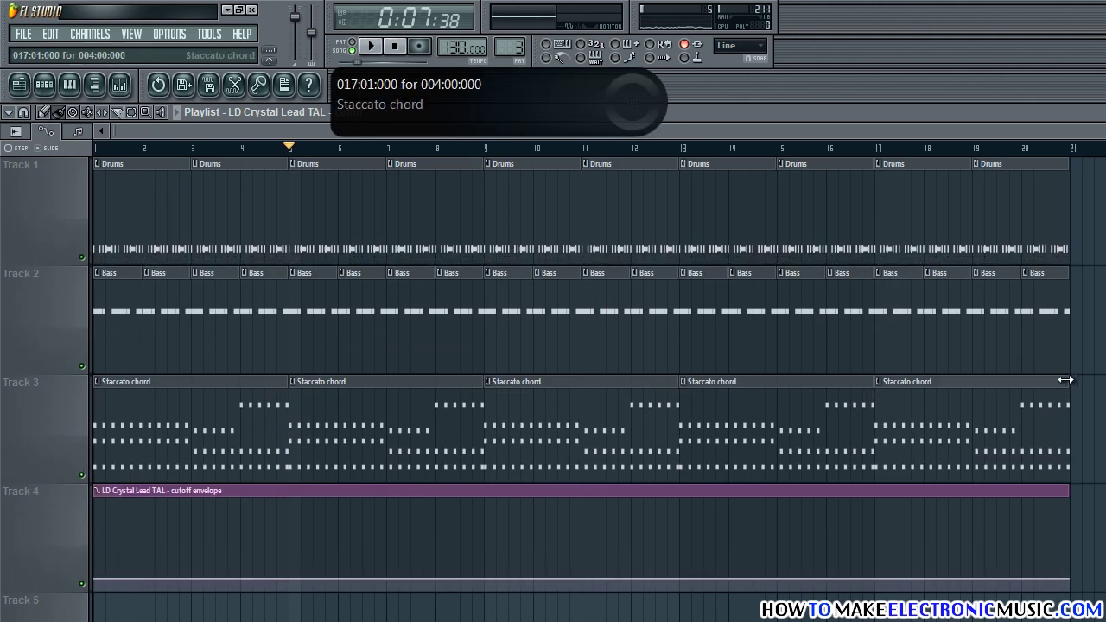
pyautogui.scroll(-3, 1059, 377)
pyautogui.scroll(1, 1059, 377)
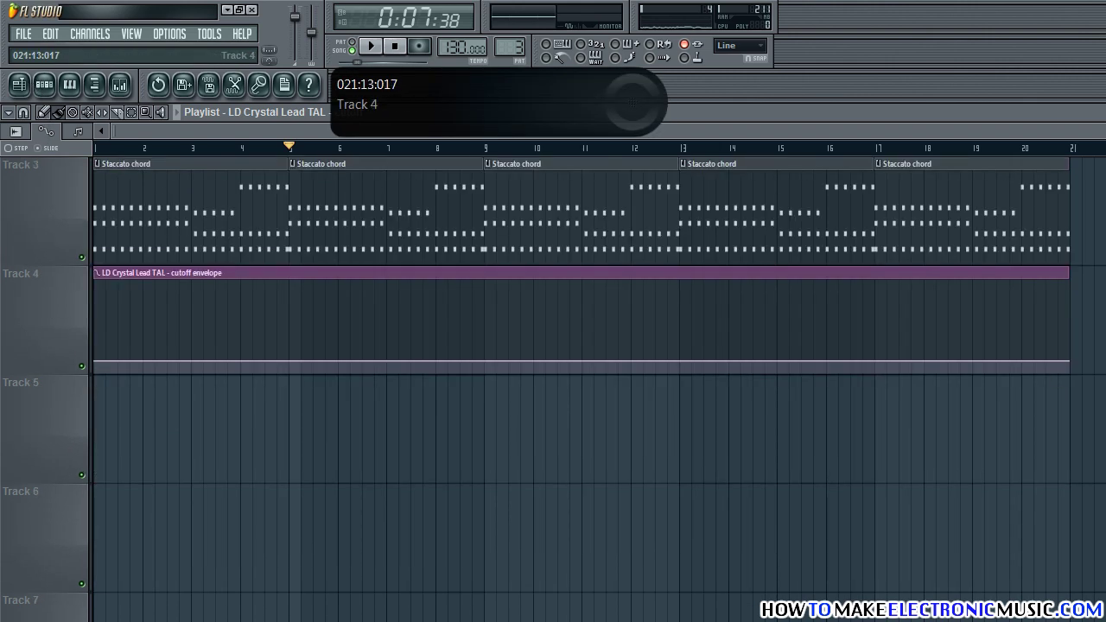
pyautogui.moveTo(1105, 131); pyautogui.dragTo(1105, 110)
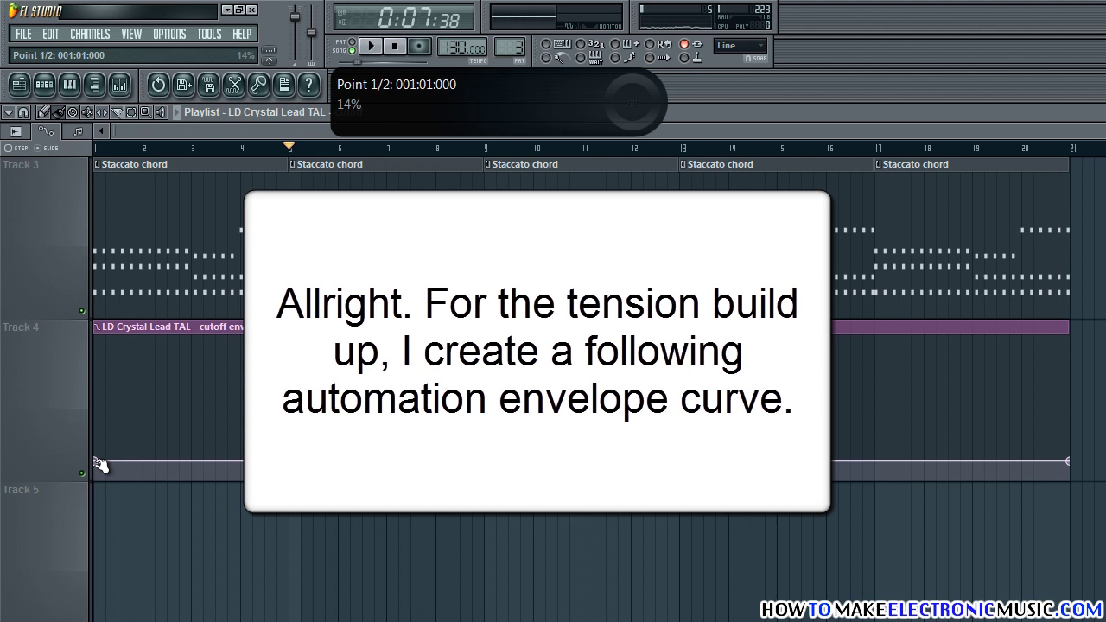
pyautogui.click(98, 147)
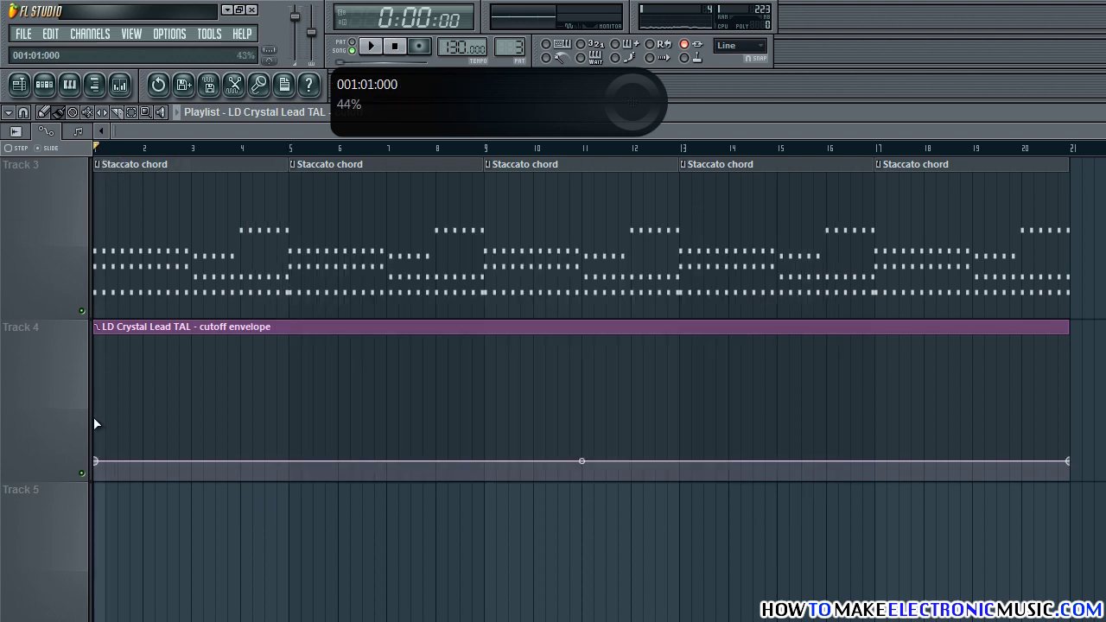
pyautogui.moveTo(95, 461); pyautogui.dragTo(97, 473)
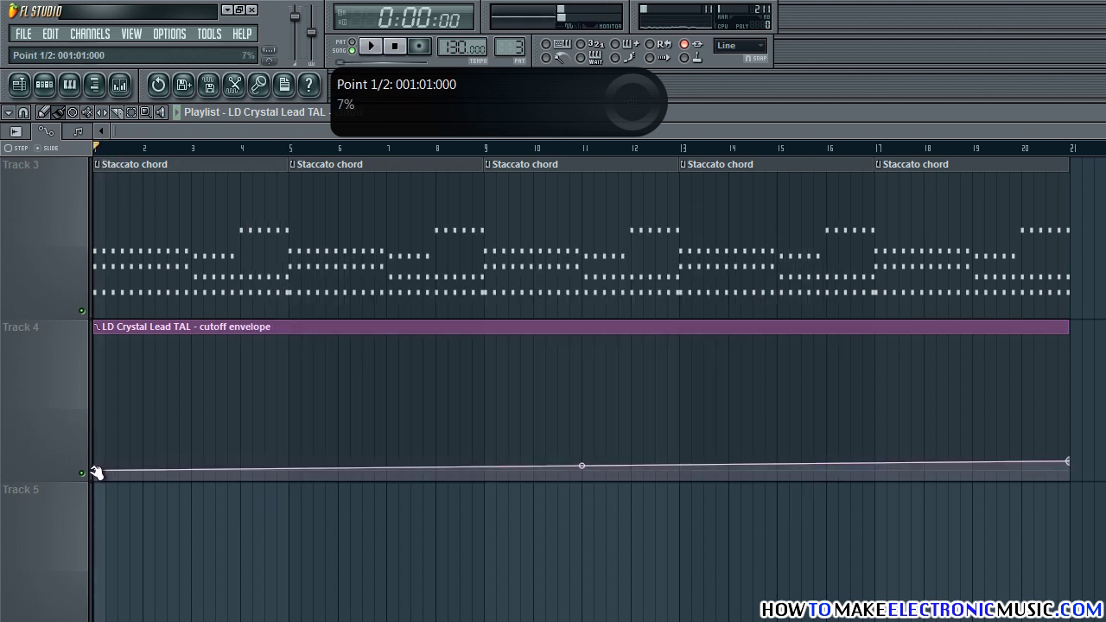
pyautogui.rightClick(96, 472)
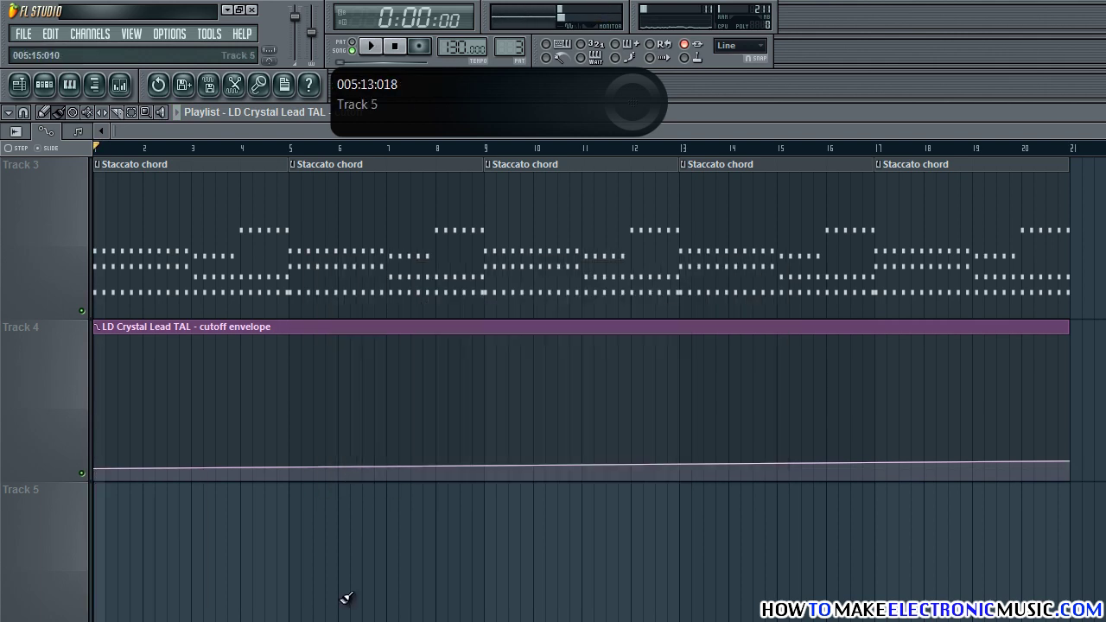
pyautogui.moveTo(291, 467); pyautogui.dragTo(291, 459)
pyautogui.rightClick(292, 459)
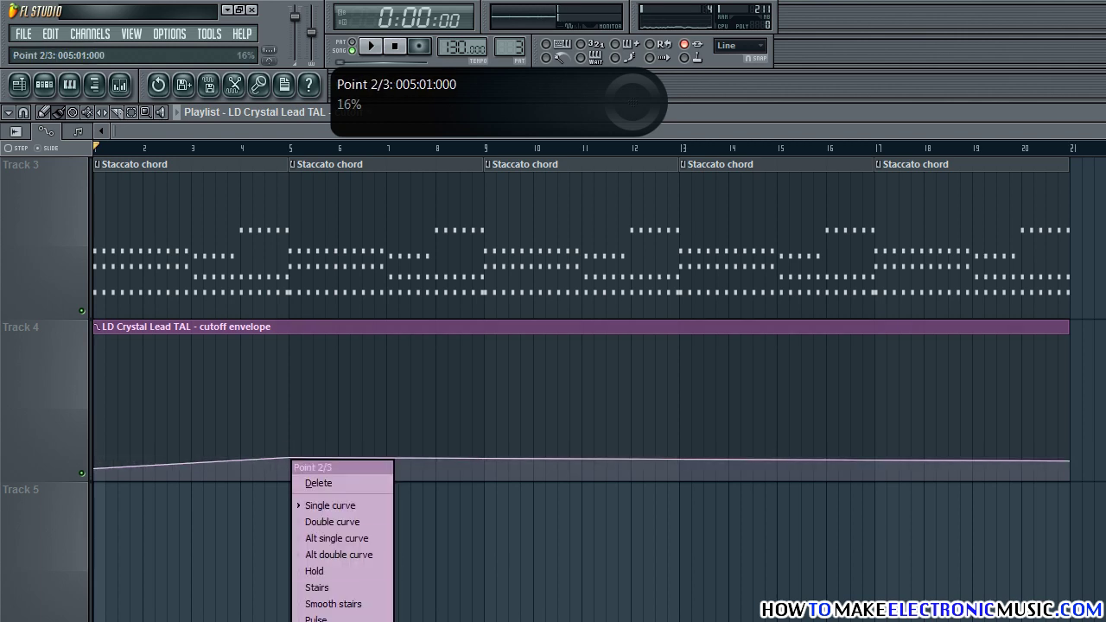
pyautogui.click(332, 621)
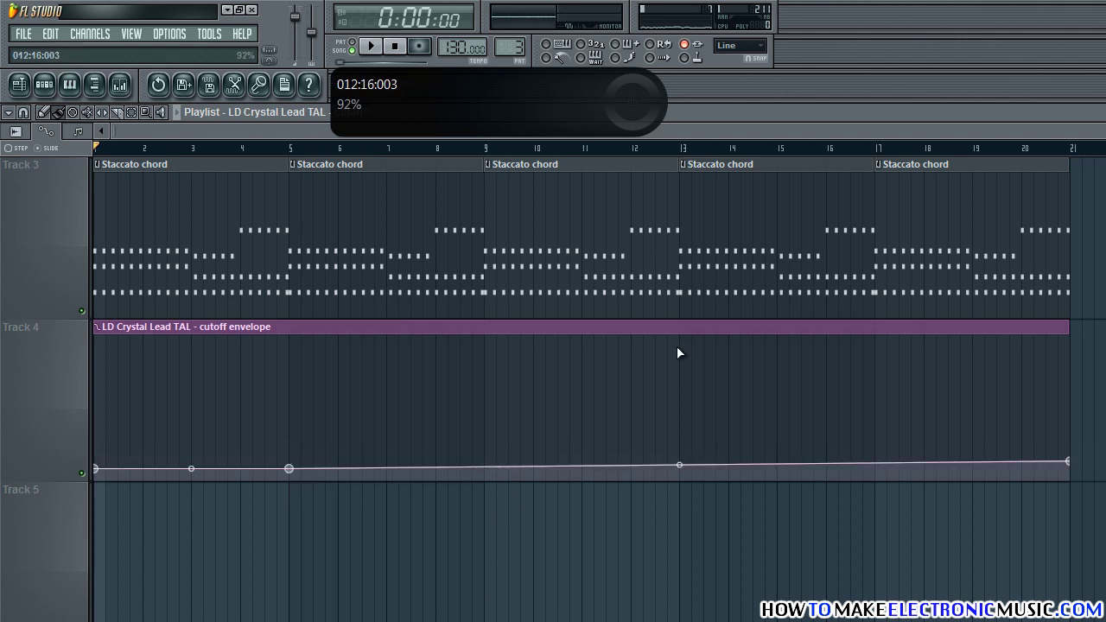
# Step: Ramp the cutoff envelope up to a near-maximum peak at bar 13, with a vertical drop to the start value held to the clip's end
pyautogui.moveTo(679, 465); pyautogui.dragTo(684, 345)
pyautogui.moveTo(678, 425); pyautogui.dragTo(680, 440)
pyautogui.rightClick(681, 442)
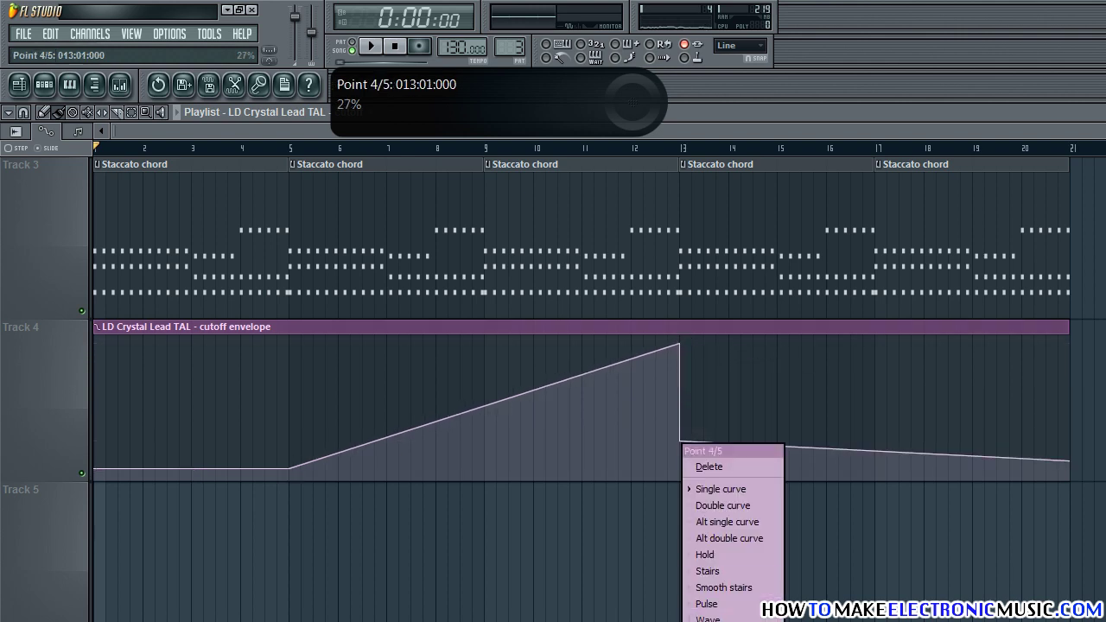
pyautogui.click(709, 621)
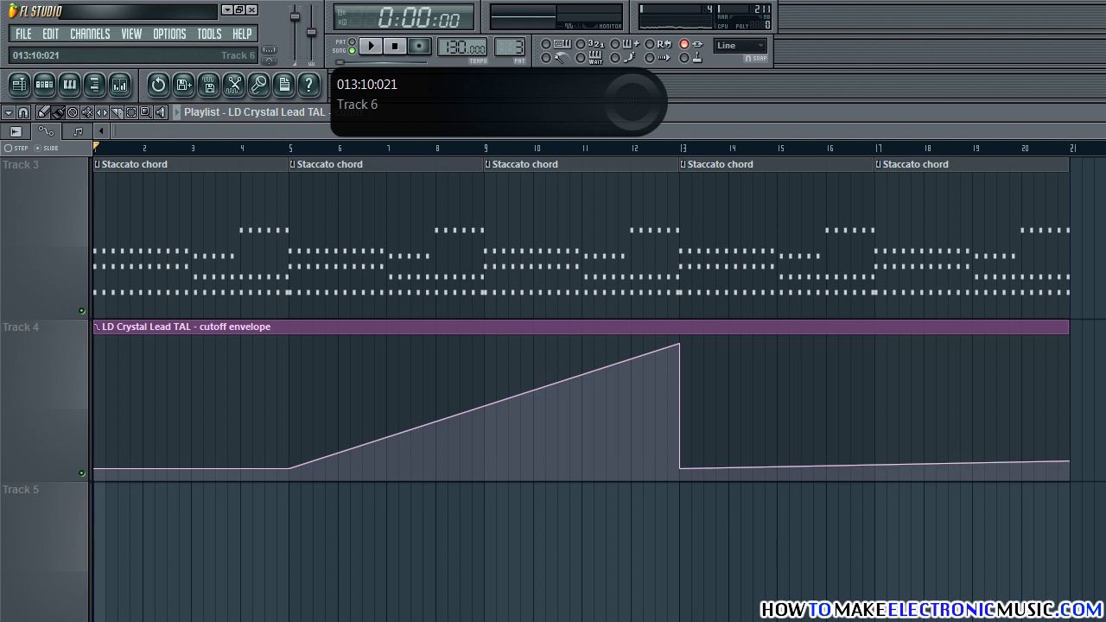
pyautogui.rightClick(1073, 462)
pyautogui.press('Escape')
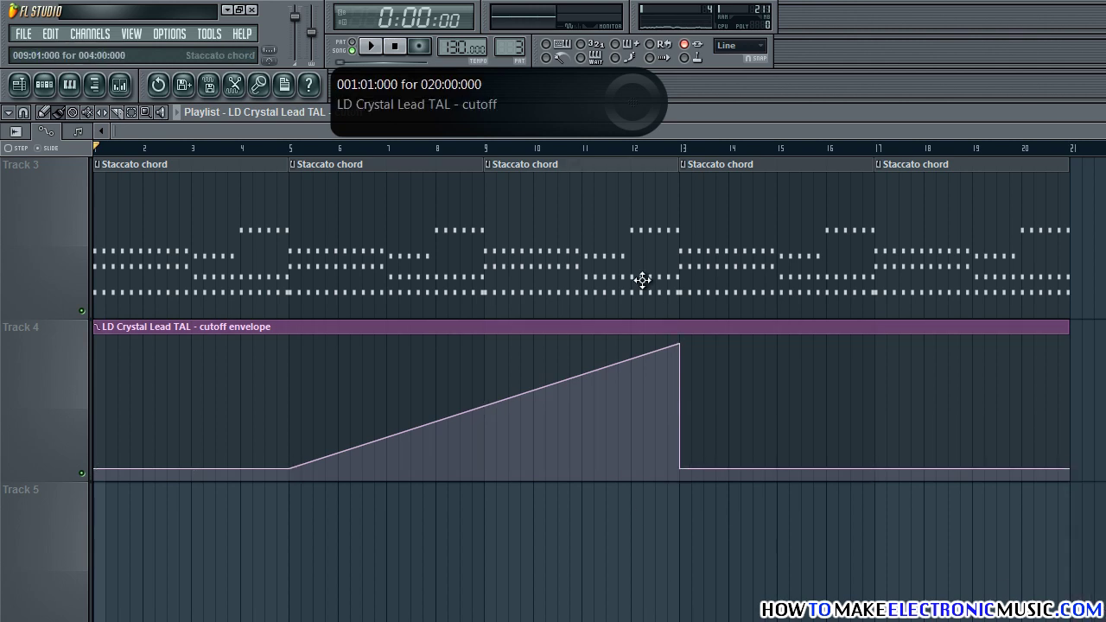
# Step: Play back the cutoff build-up from bar 5, and return the song position to bar 1
pyautogui.click(292, 149)
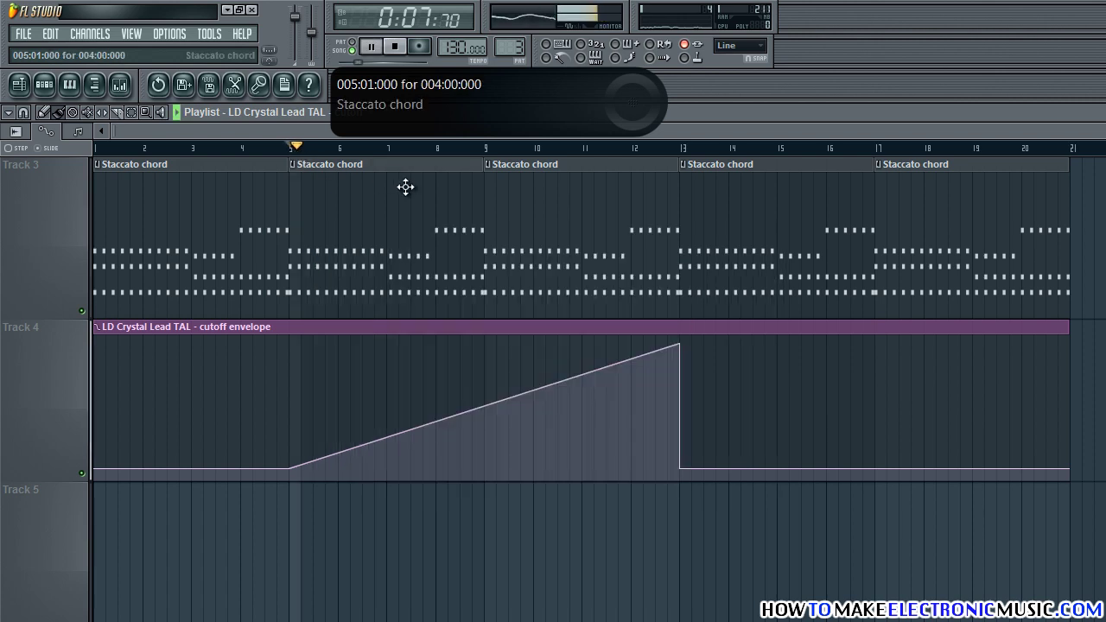
pyautogui.press('space')
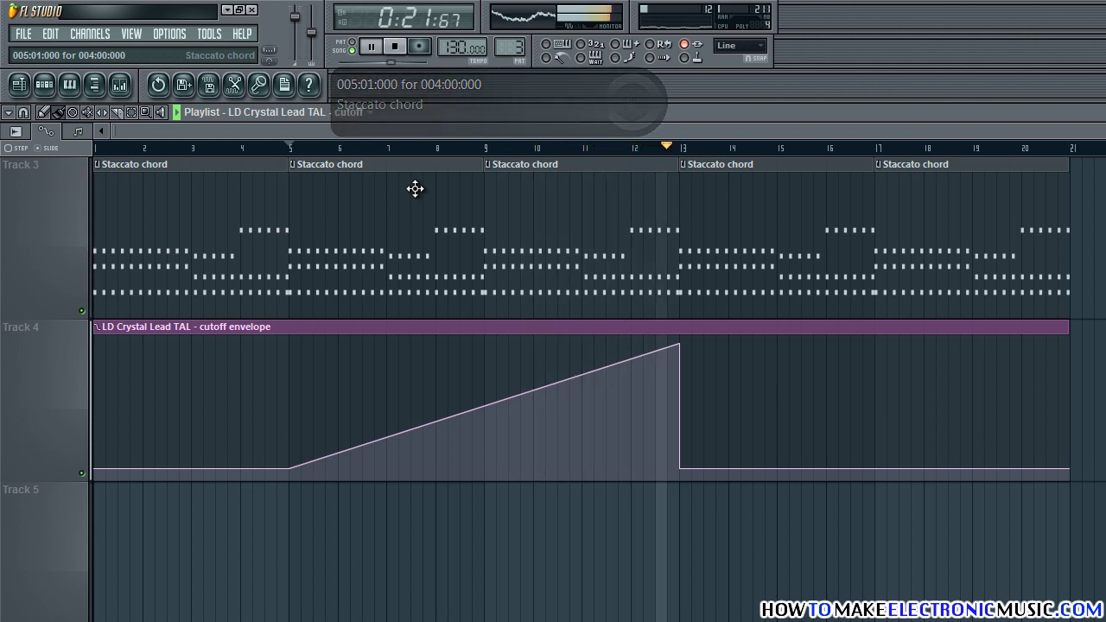
pyautogui.press('space')
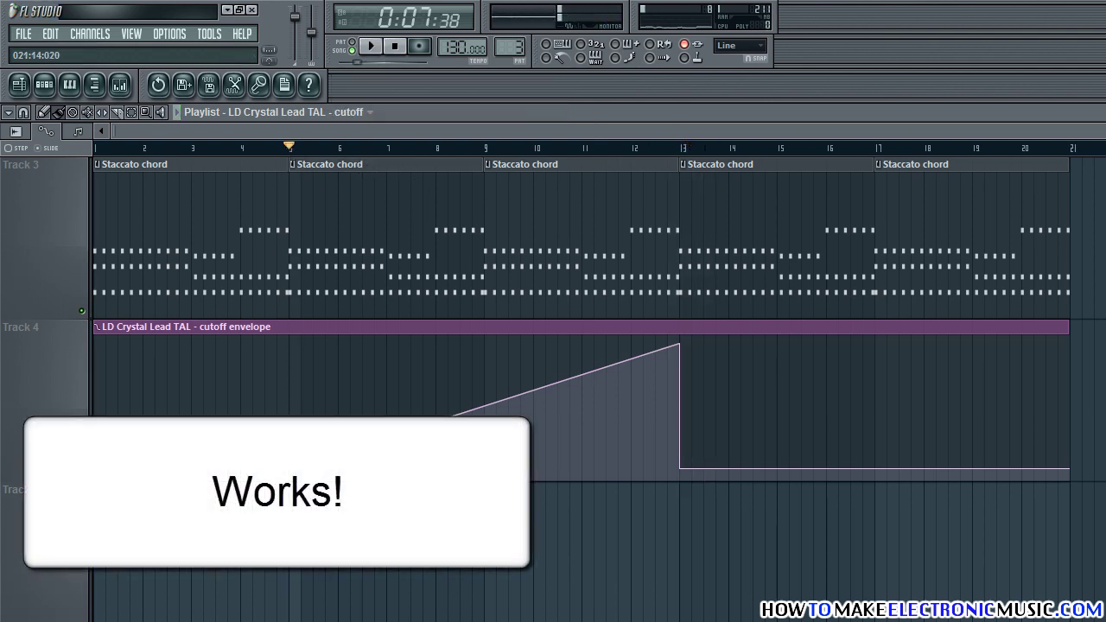
pyautogui.click(102, 148)
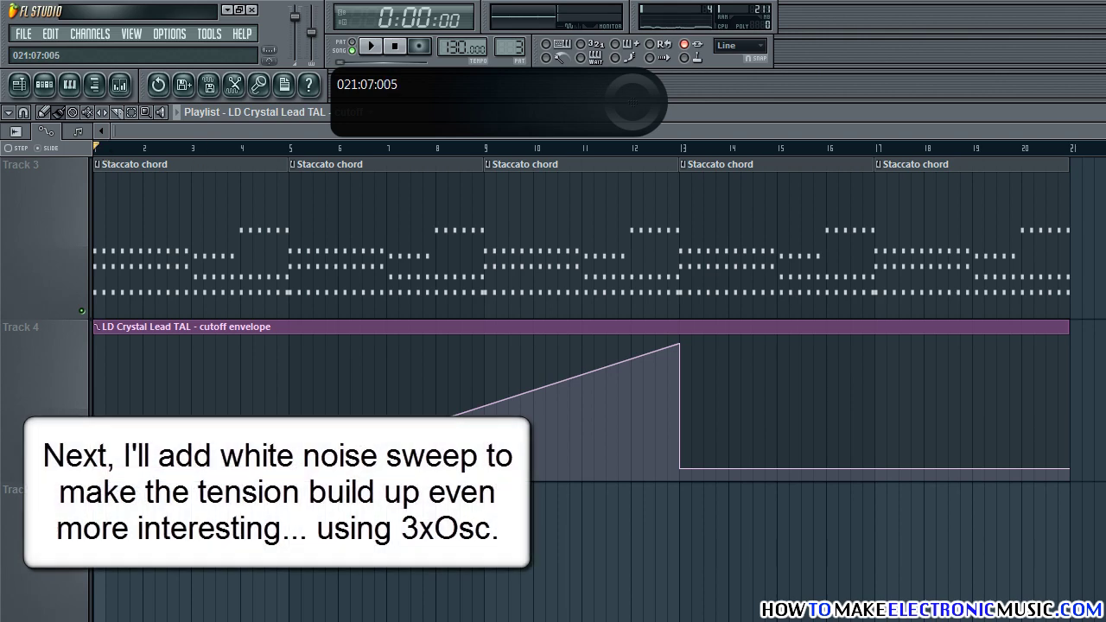
# Step: Add a new 3x Osc channel and set its oscillators to the white noise shape
pyautogui.scroll(-5, 871, 155)
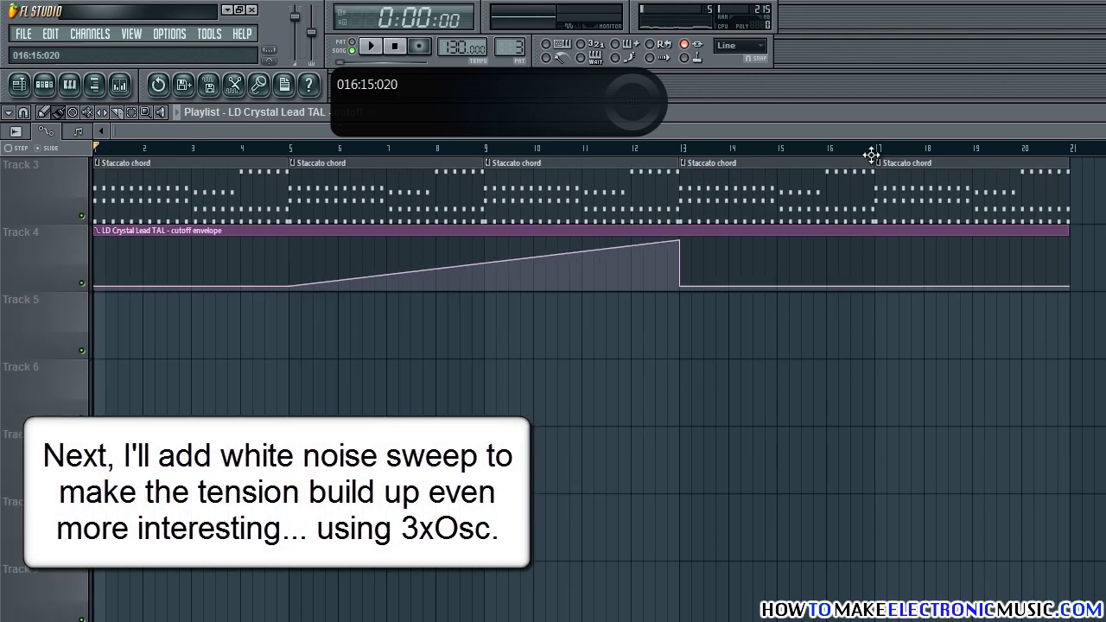
pyautogui.scroll(2, 871, 155)
pyautogui.click(98, 32)
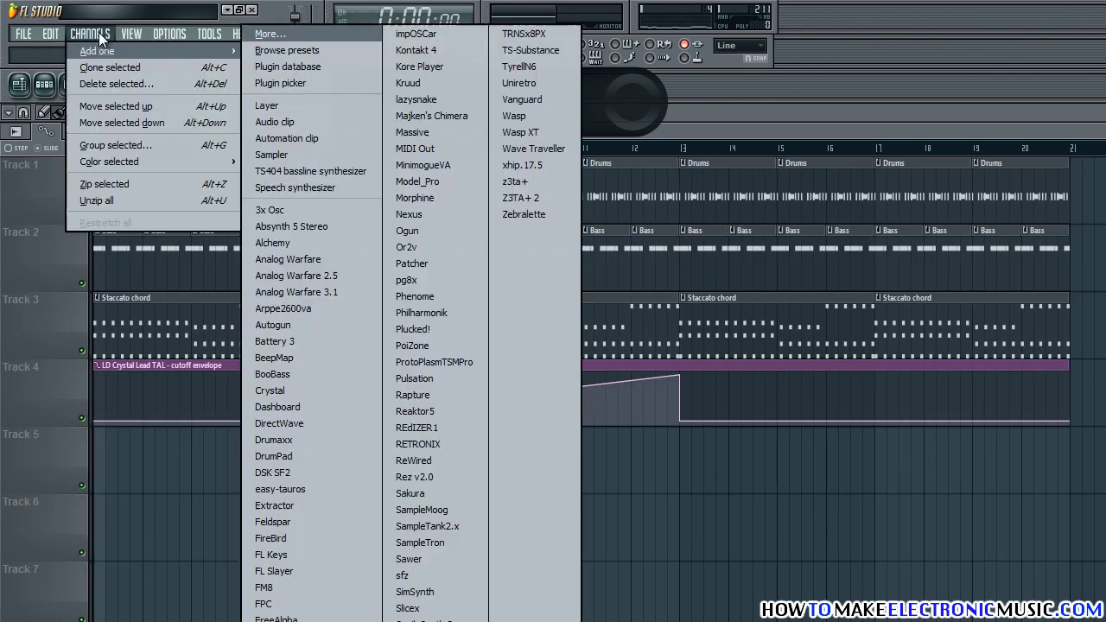
pyautogui.click(296, 213)
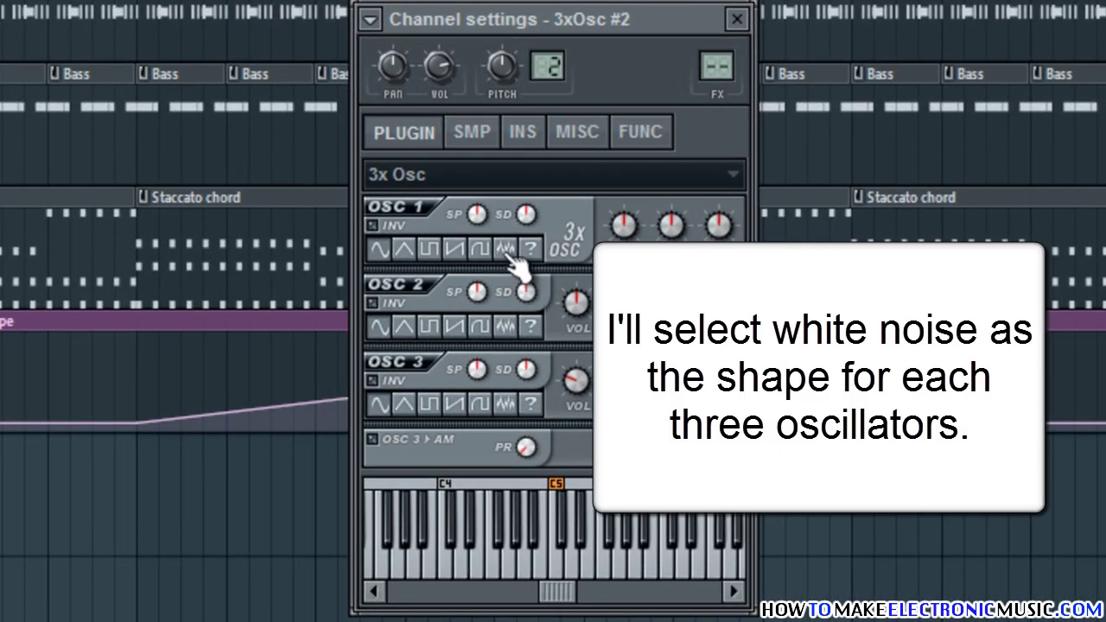
pyautogui.click(507, 250)
pyautogui.click(507, 327)
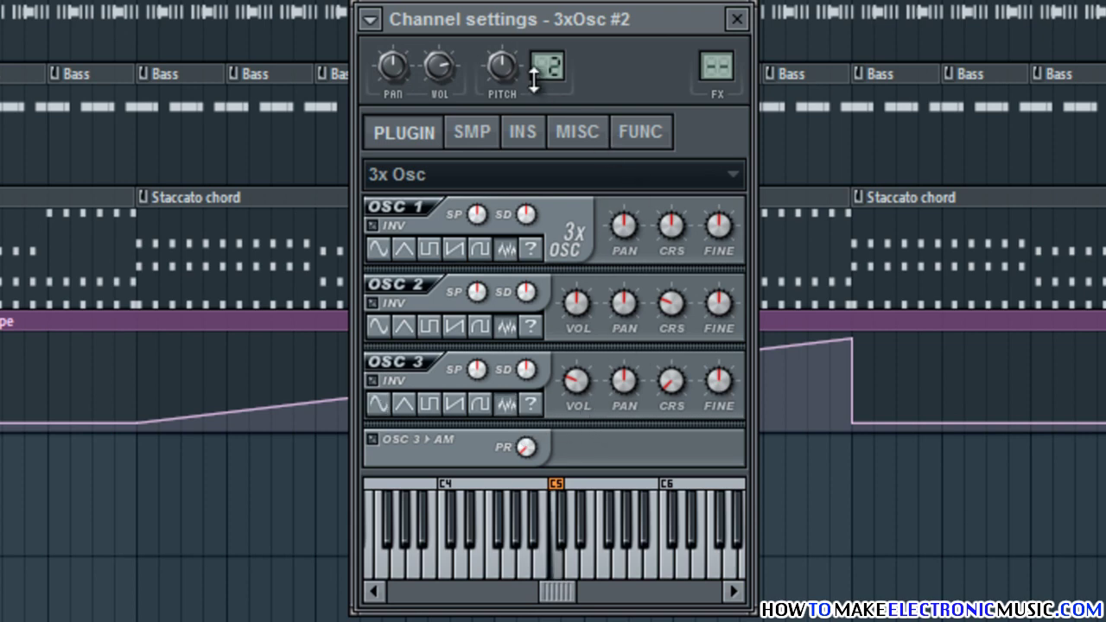
# Step: Assign the new 3x Osc channel to a free mixer track, name that track "Sweep in", and lower its volume
pyautogui.click(371, 19)
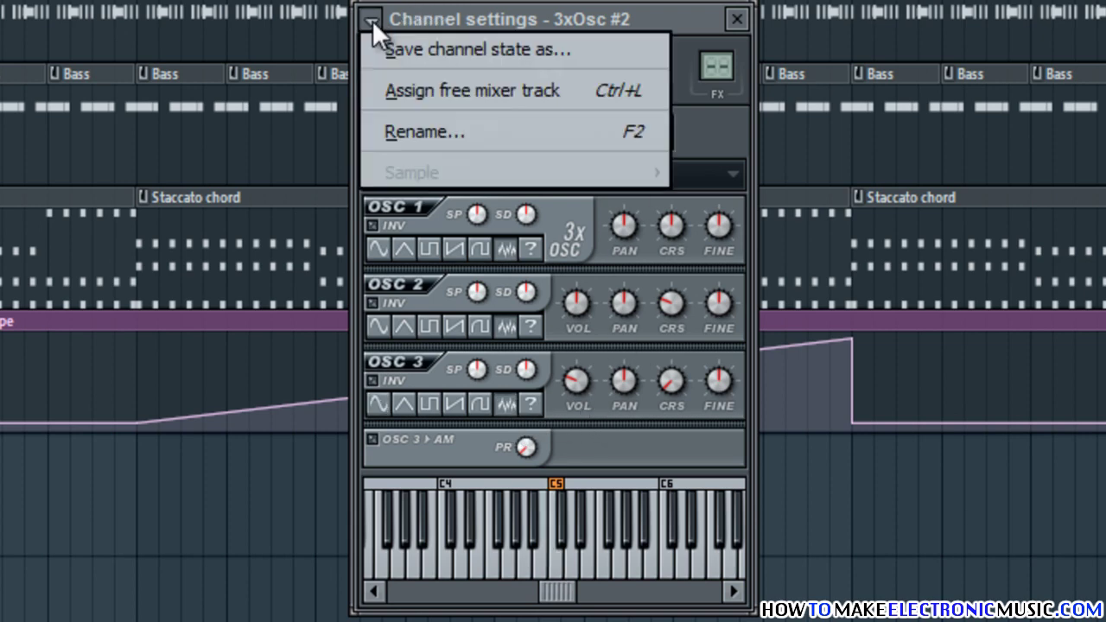
pyautogui.click(455, 93)
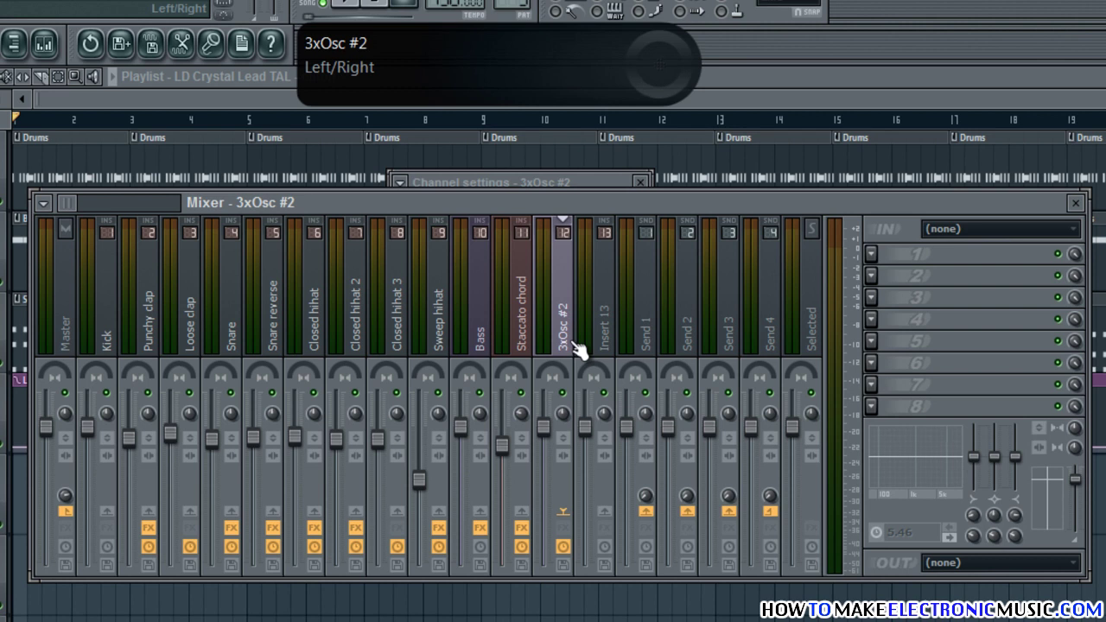
pyautogui.doubleClick(572, 332)
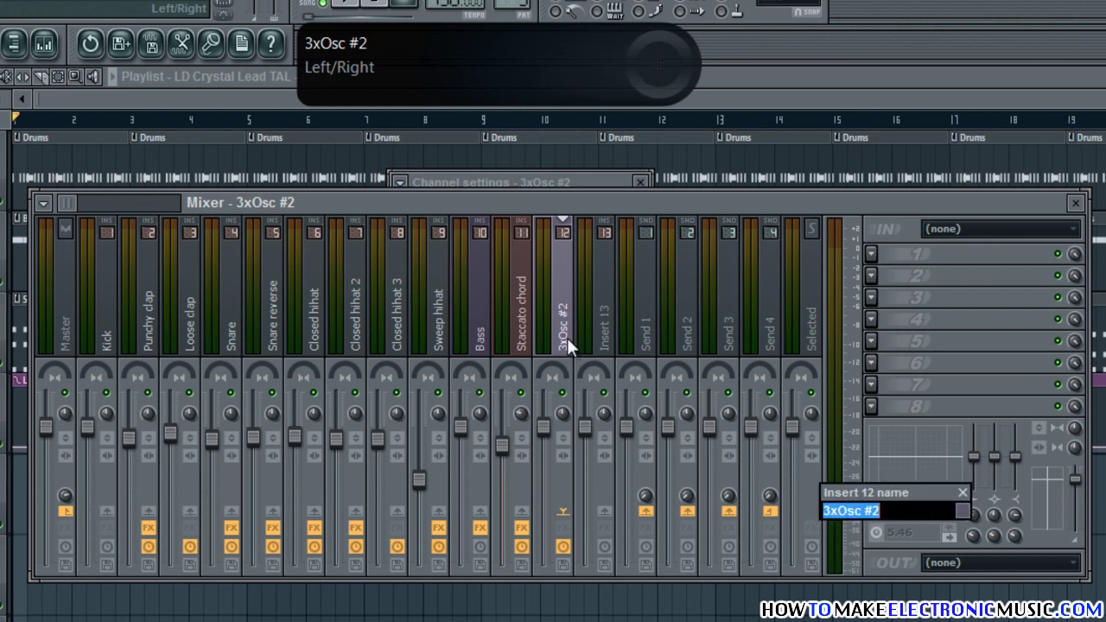
pyautogui.write('Sweep in')
pyautogui.press('Return')
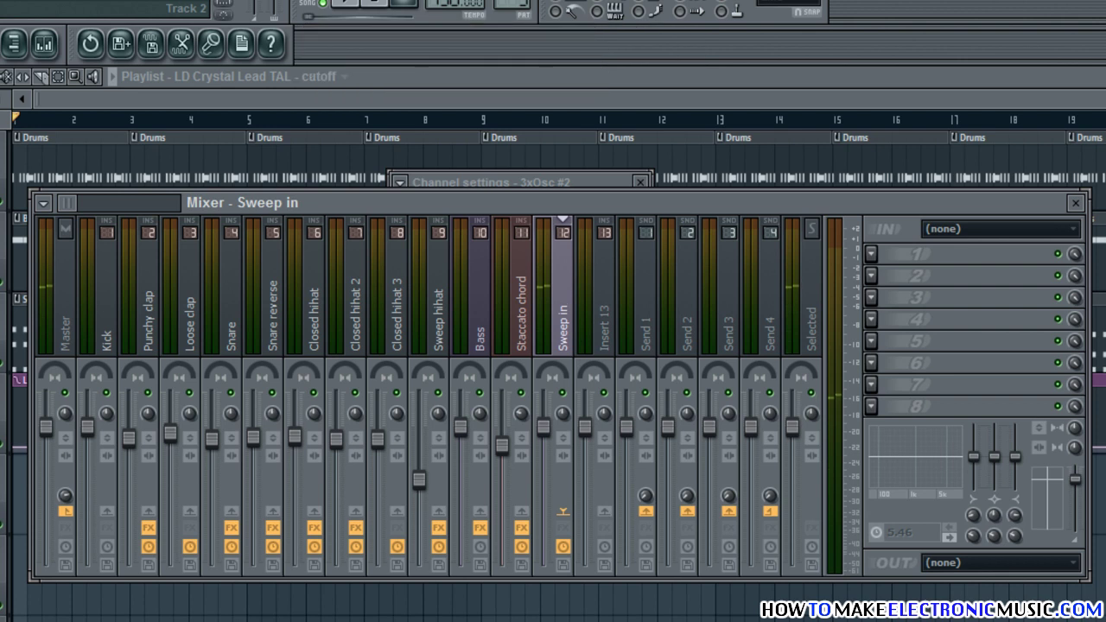
pyautogui.moveTo(561, 444); pyautogui.dragTo(570, 540)
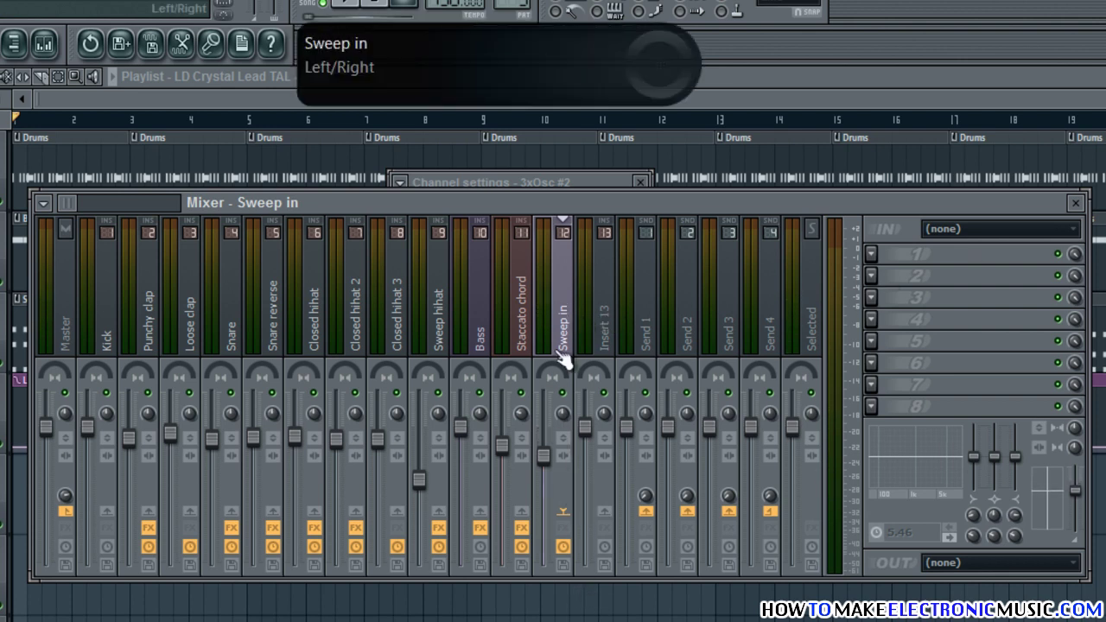
# Step: Load Fruity Parametric EQ 2 into the Sweep in track's first effect slot
pyautogui.click(872, 252)
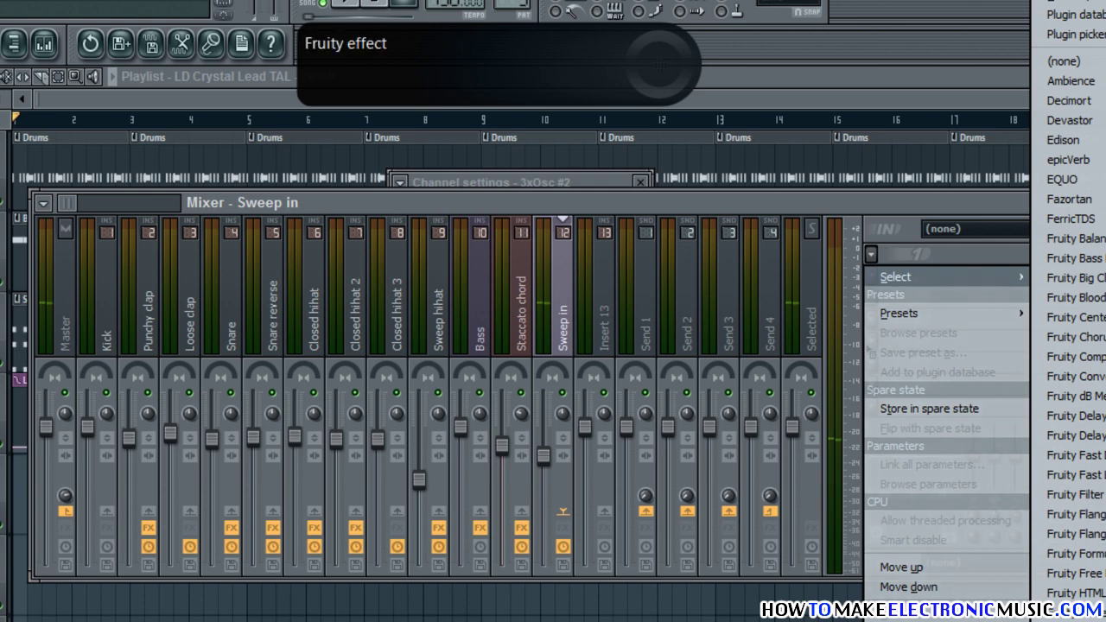
pyautogui.click(1072, 621)
pyautogui.moveTo(391, 213); pyautogui.dragTo(745, 183)
# Step: Try the high pass and high shelf filter types on band 1 of the Sweep in track's EQ
pyautogui.rightClick(373, 350)
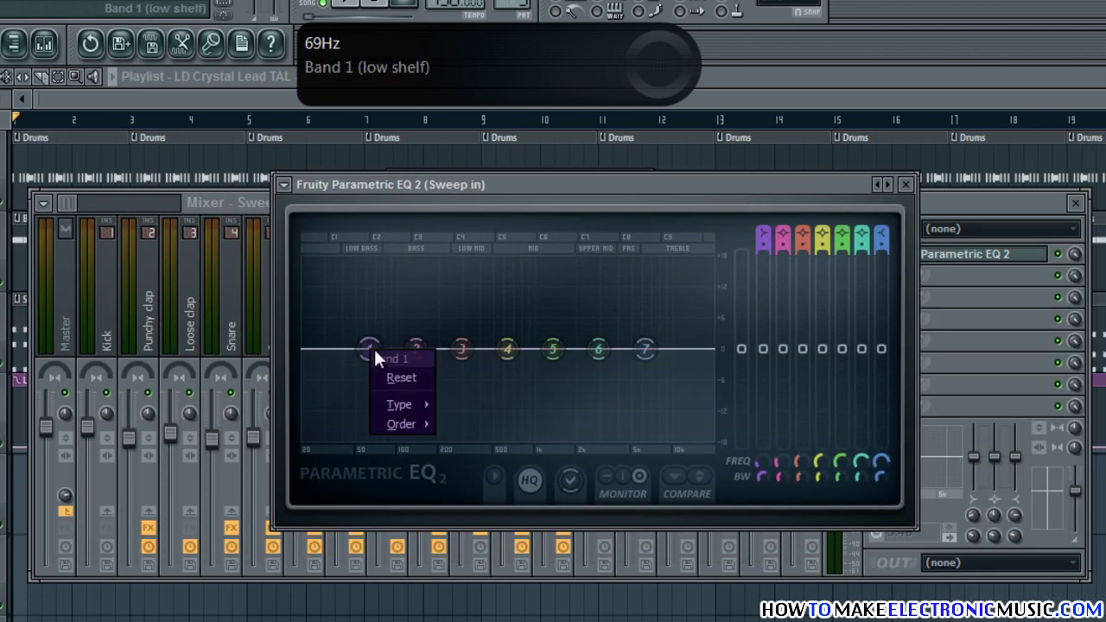
pyautogui.moveTo(418, 411)
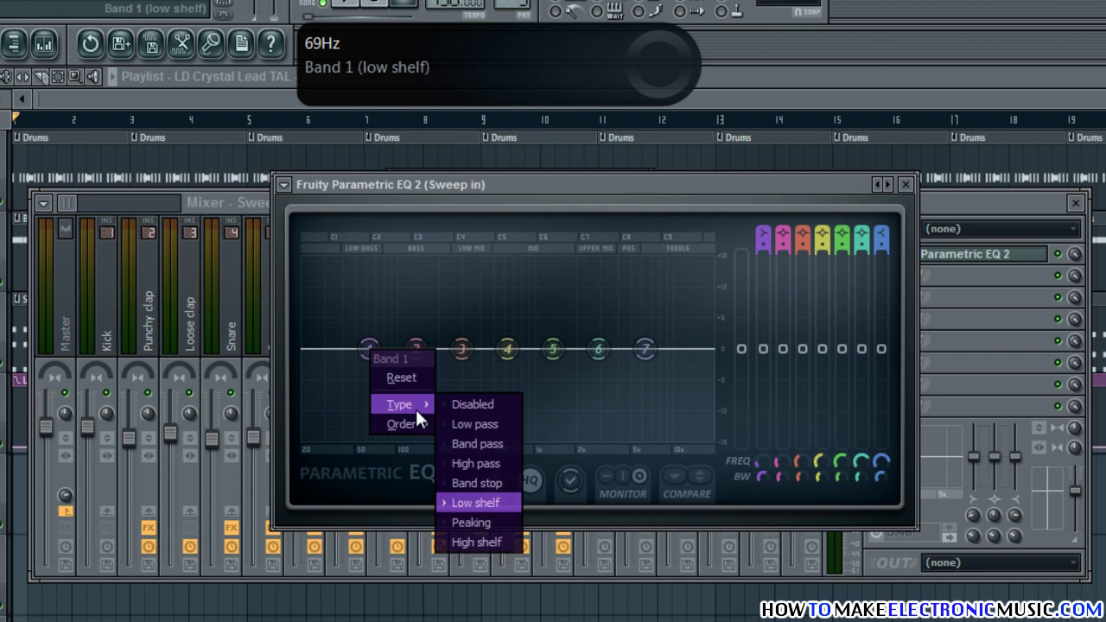
pyautogui.click(493, 464)
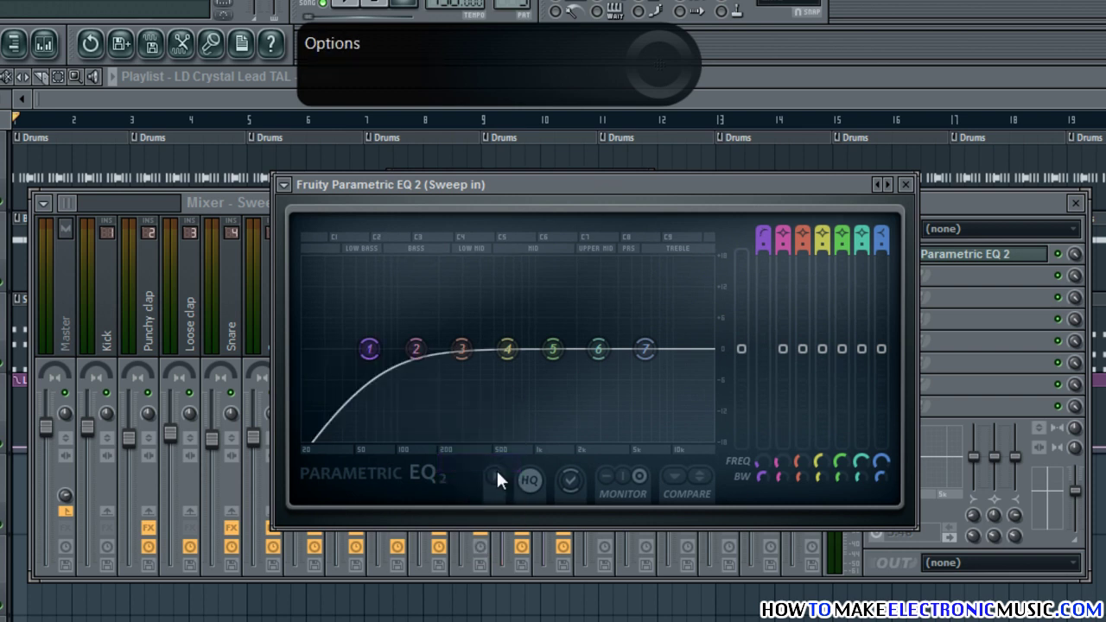
pyautogui.rightClick(367, 348)
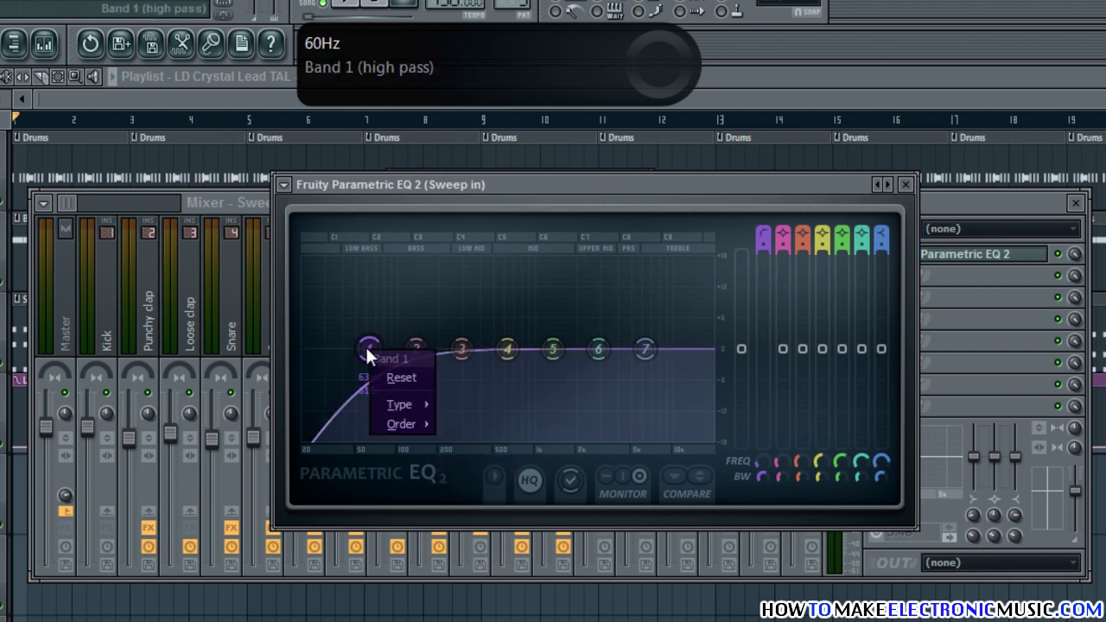
pyautogui.moveTo(401, 411)
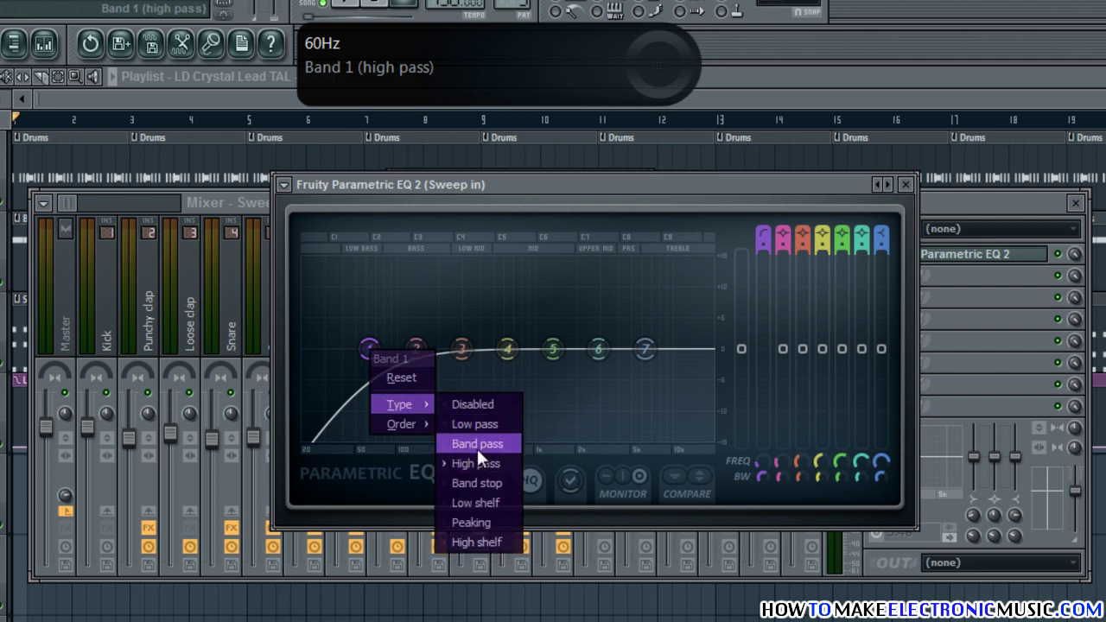
pyautogui.click(494, 540)
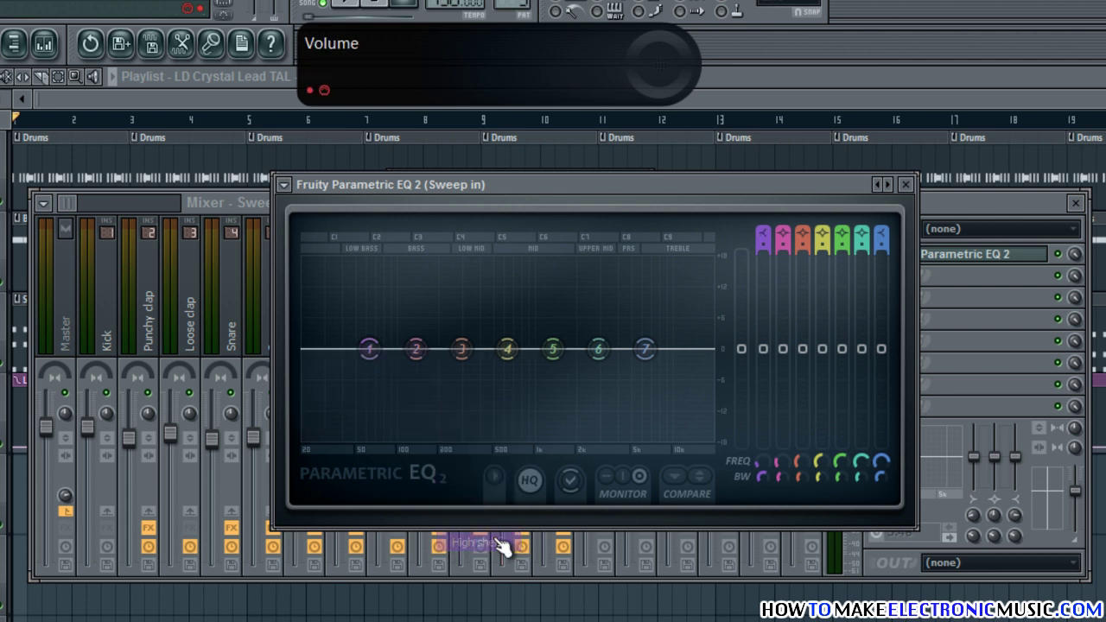
pyautogui.moveTo(766, 351)
pyautogui.mouseDown()
pyautogui.moveTo(769, 451)
pyautogui.moveTo(773, 345)
pyautogui.mouseUp()
# Step: Set EQ band 1 to low shelf, cut its level to the minimum, and raise its frequency to between 1 and 2 kHz
pyautogui.rightClick(363, 342)
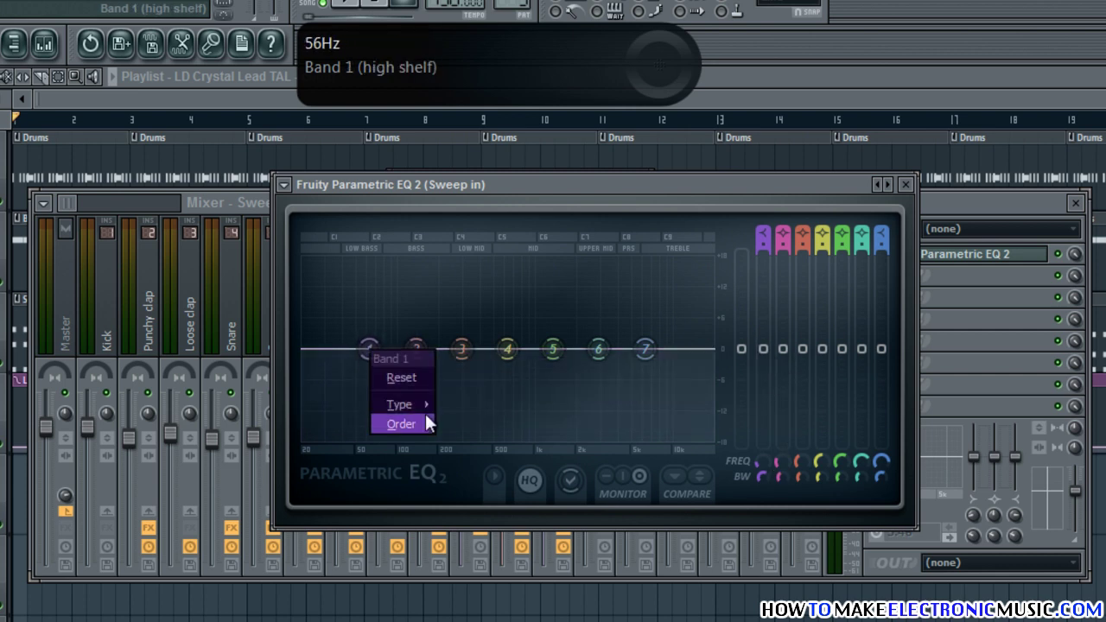
pyautogui.moveTo(426, 405)
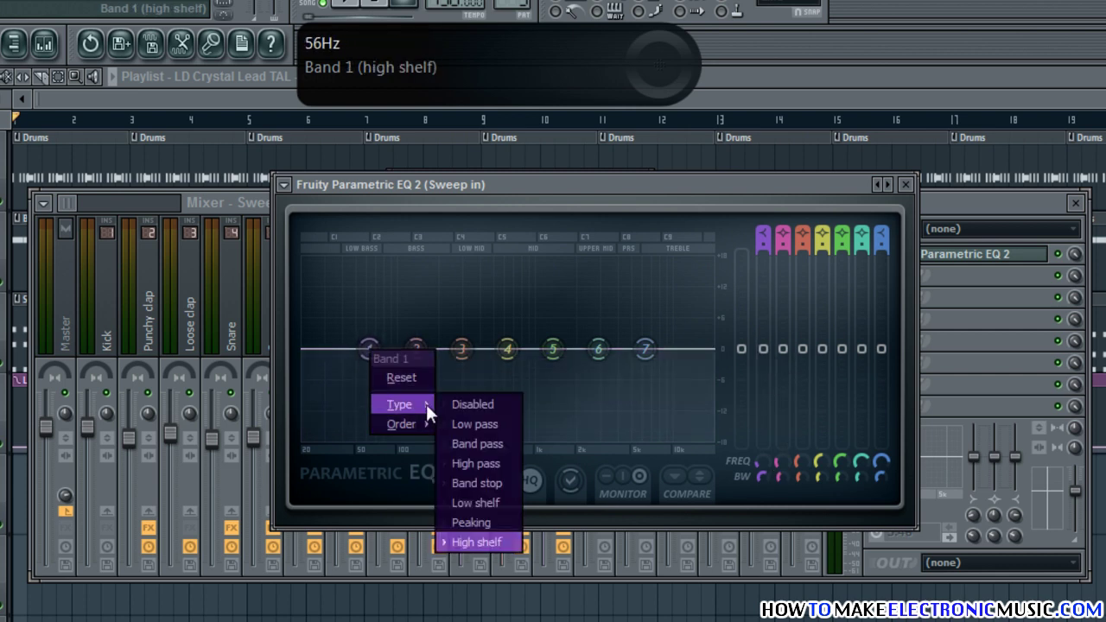
pyautogui.click(478, 502)
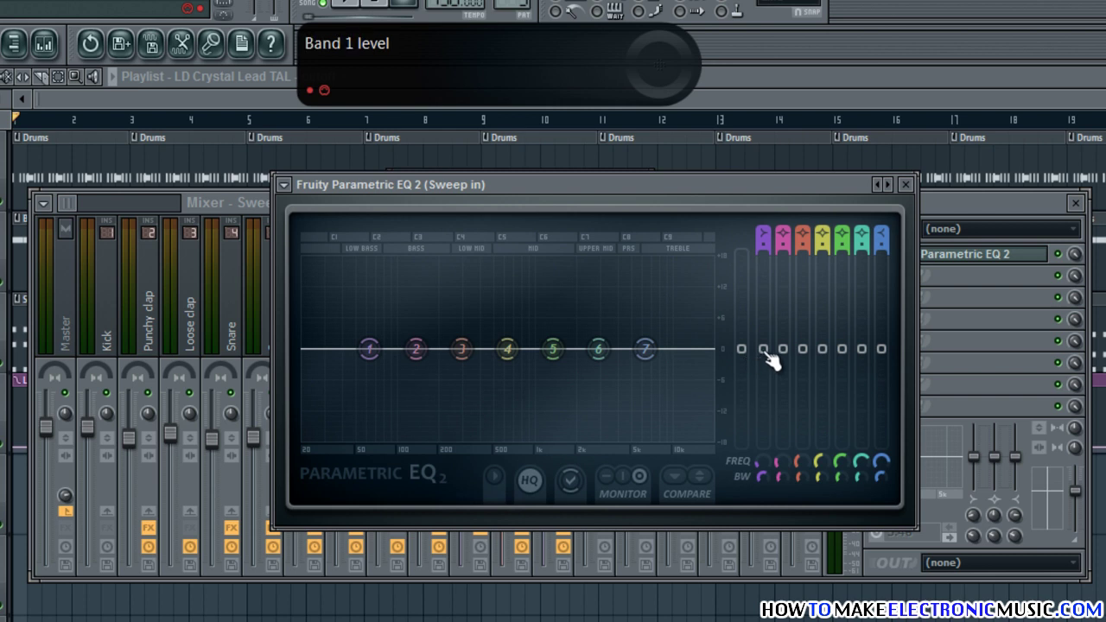
pyautogui.moveTo(772, 361); pyautogui.dragTo(702, 215)
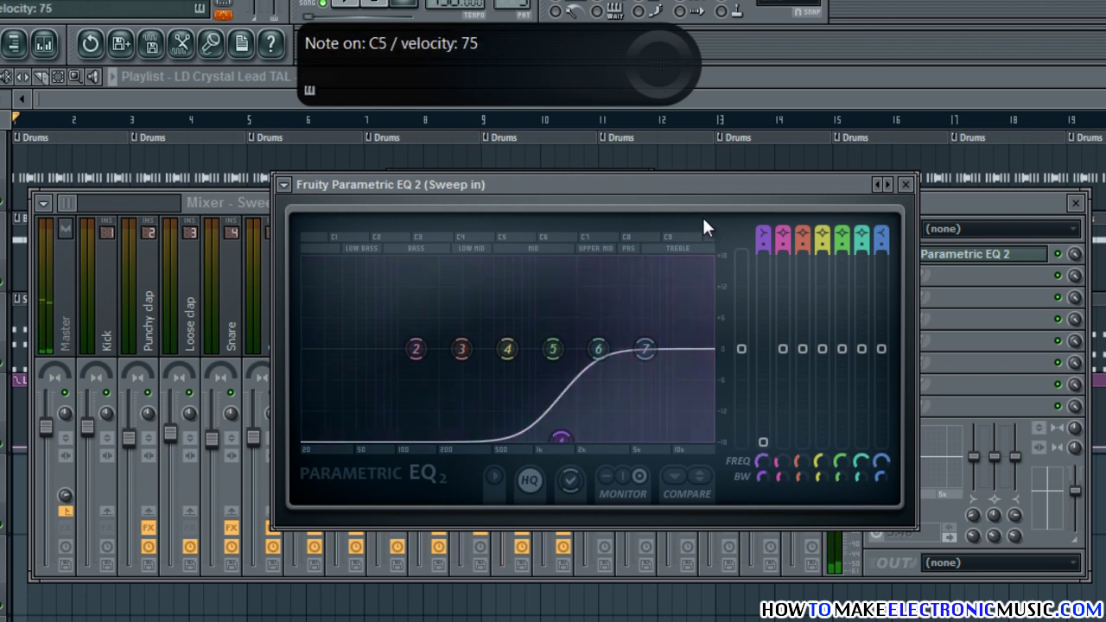
pyautogui.moveTo(761, 461); pyautogui.dragTo(761, 458)
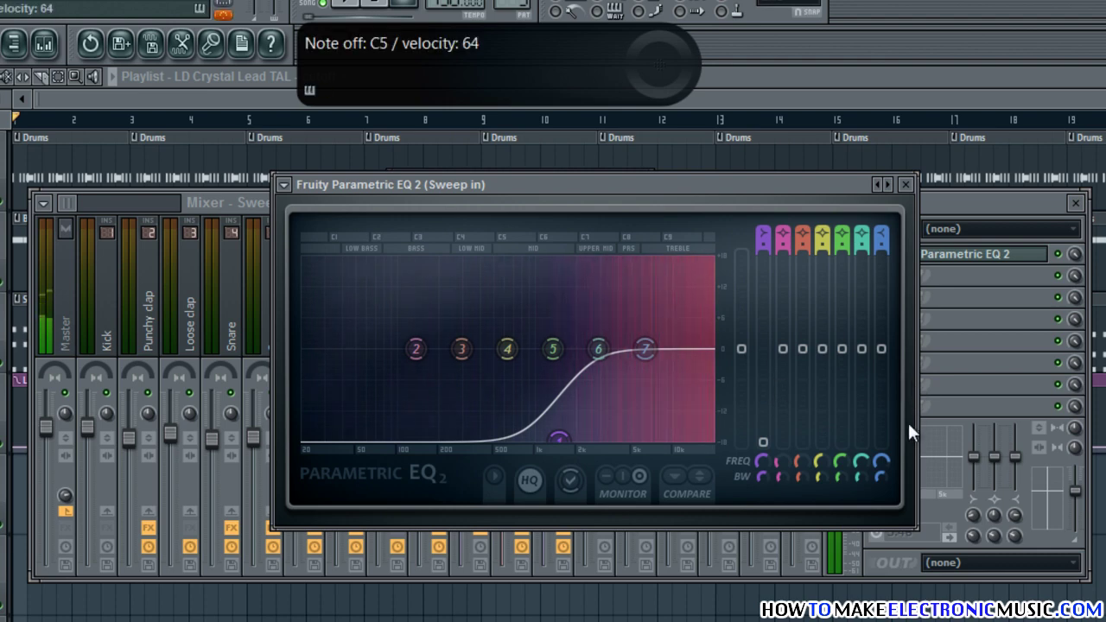
# Step: Move EQ band 7 to 9353 Hz, boost its level slightly, and close the EQ
pyautogui.moveTo(887, 459); pyautogui.dragTo(878, 426)
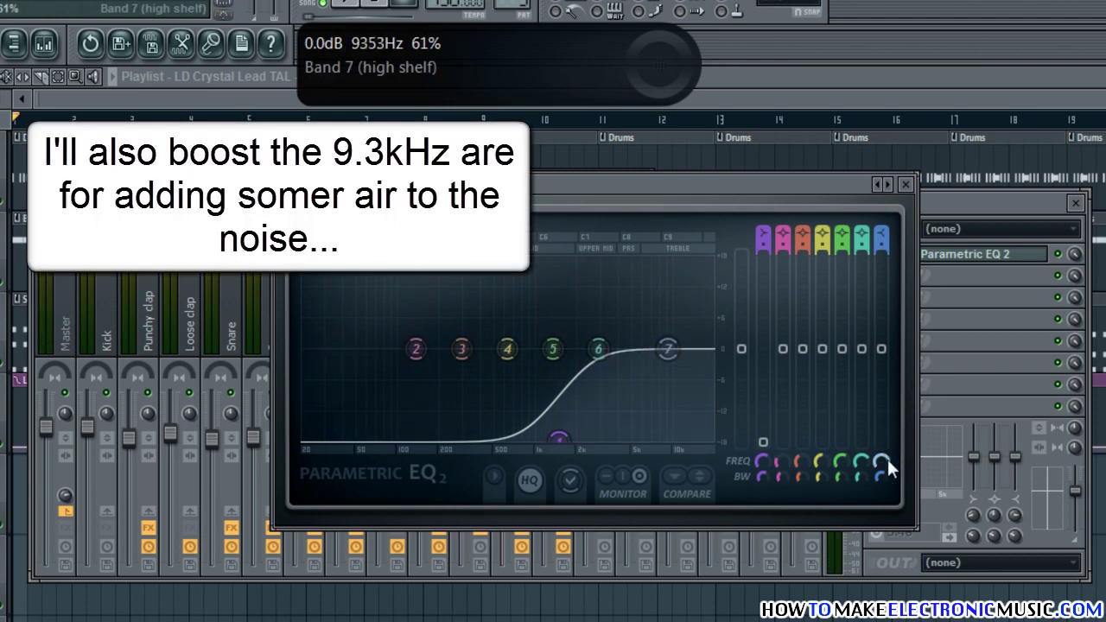
pyautogui.moveTo(890, 356); pyautogui.dragTo(890, 345)
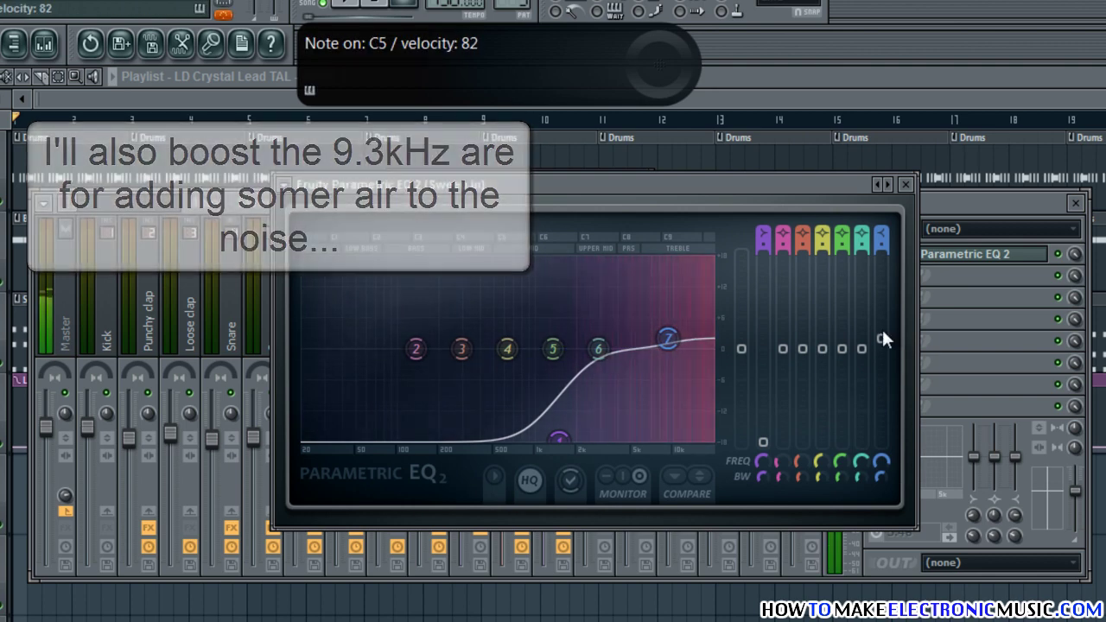
pyautogui.click(905, 184)
# Step: Load a second Fruity Parametric EQ 2 into the Sweep in track's second effect slot
pyautogui.click(871, 277)
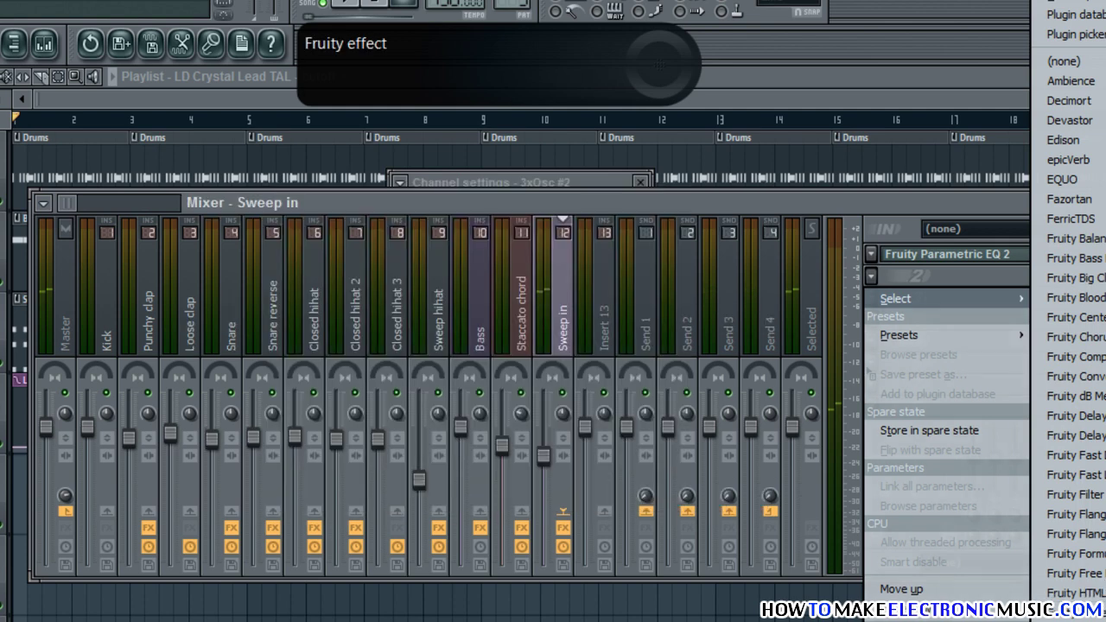
pyautogui.click(1076, 618)
pyautogui.moveTo(474, 266); pyautogui.dragTo(851, 187)
# Step: Make band 7 of the second EQ a low pass filter with Steep 8 order and a frequency of 1415 Hz
pyautogui.rightClick(724, 346)
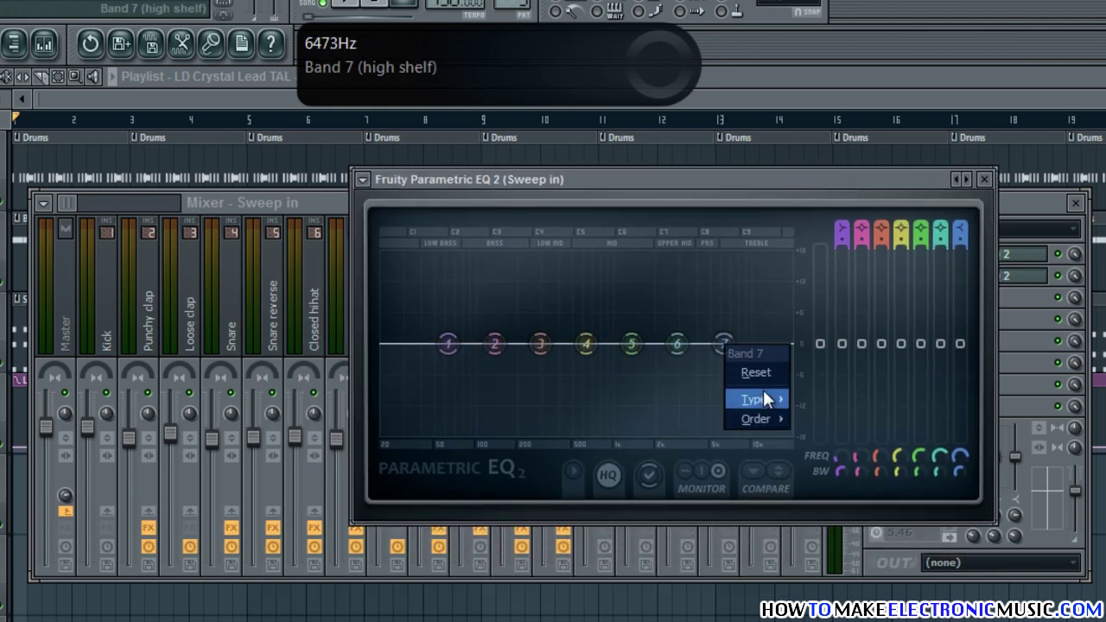
pyautogui.moveTo(763, 396)
pyautogui.click(829, 422)
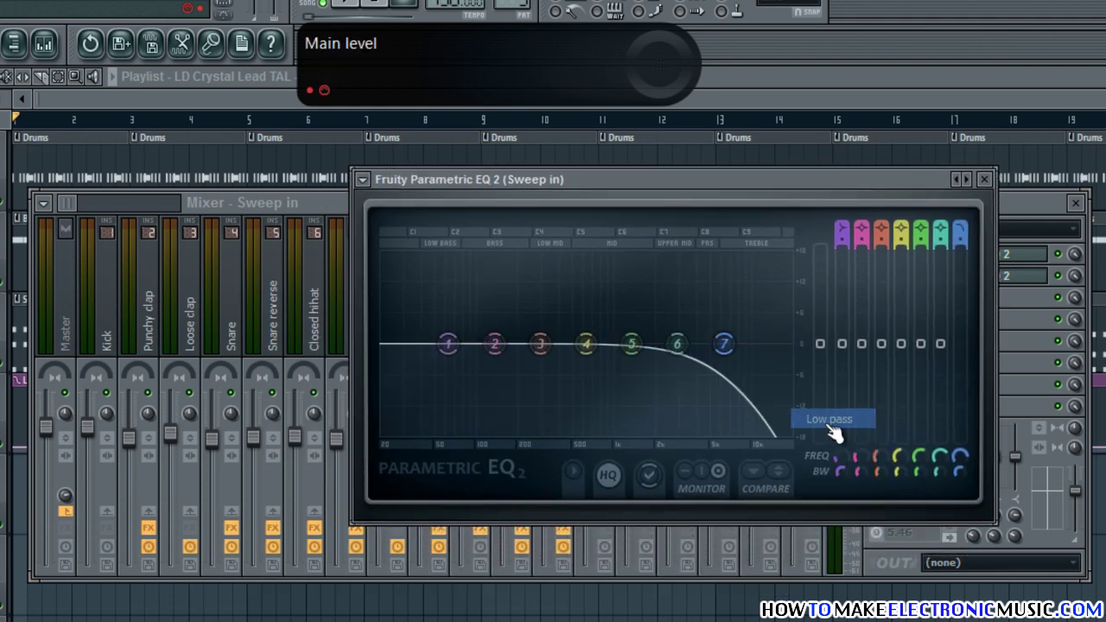
pyautogui.rightClick(724, 346)
pyautogui.moveTo(764, 414)
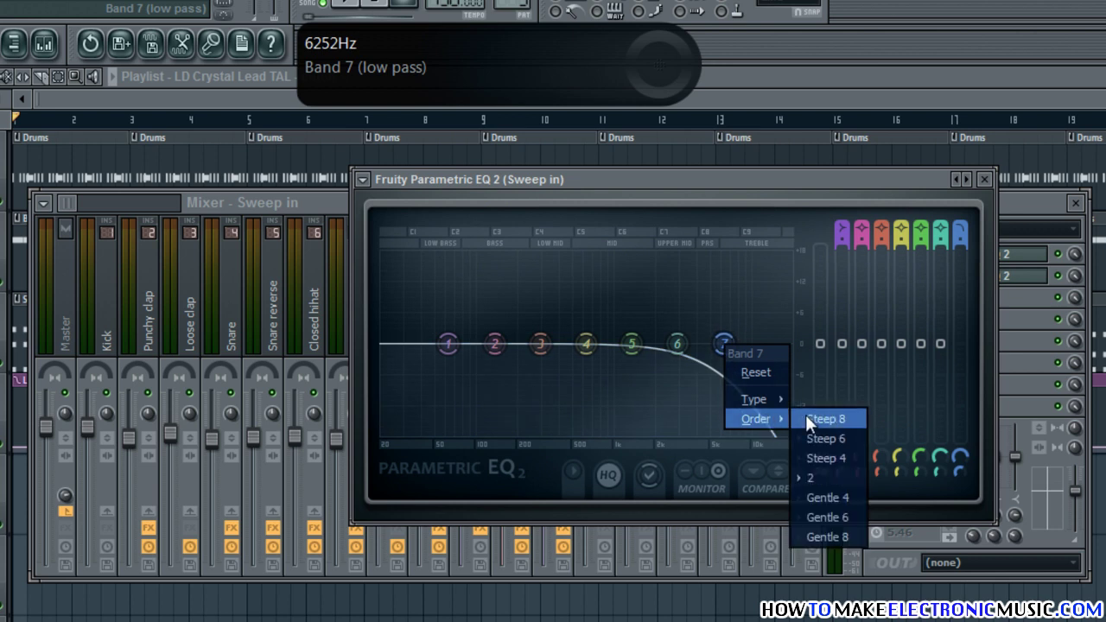
pyautogui.click(808, 419)
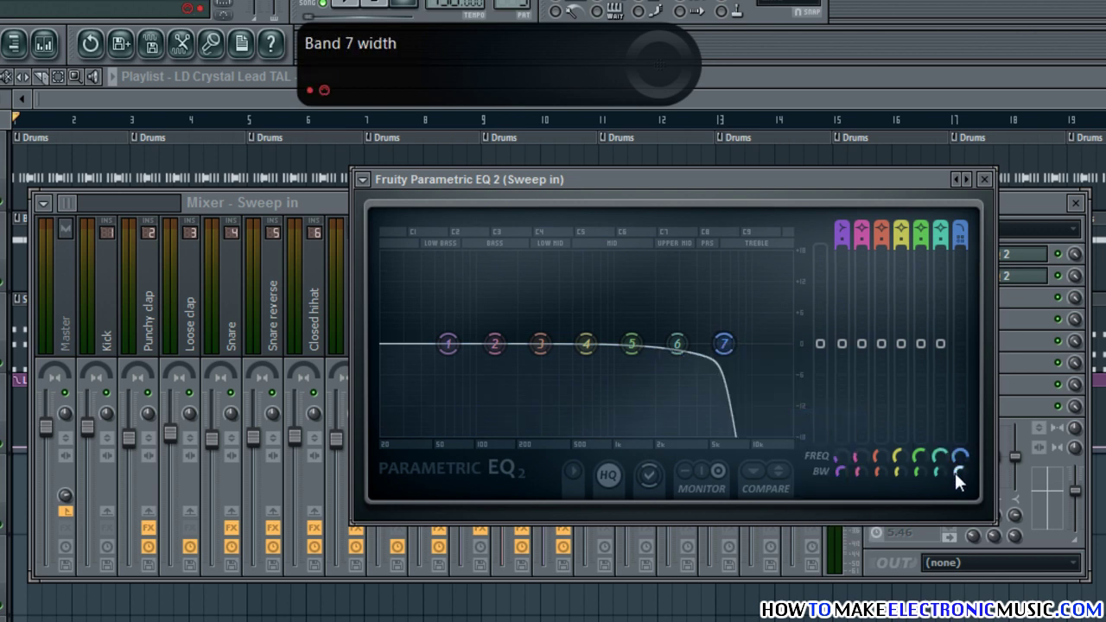
pyautogui.moveTo(955, 473); pyautogui.dragTo(960, 566)
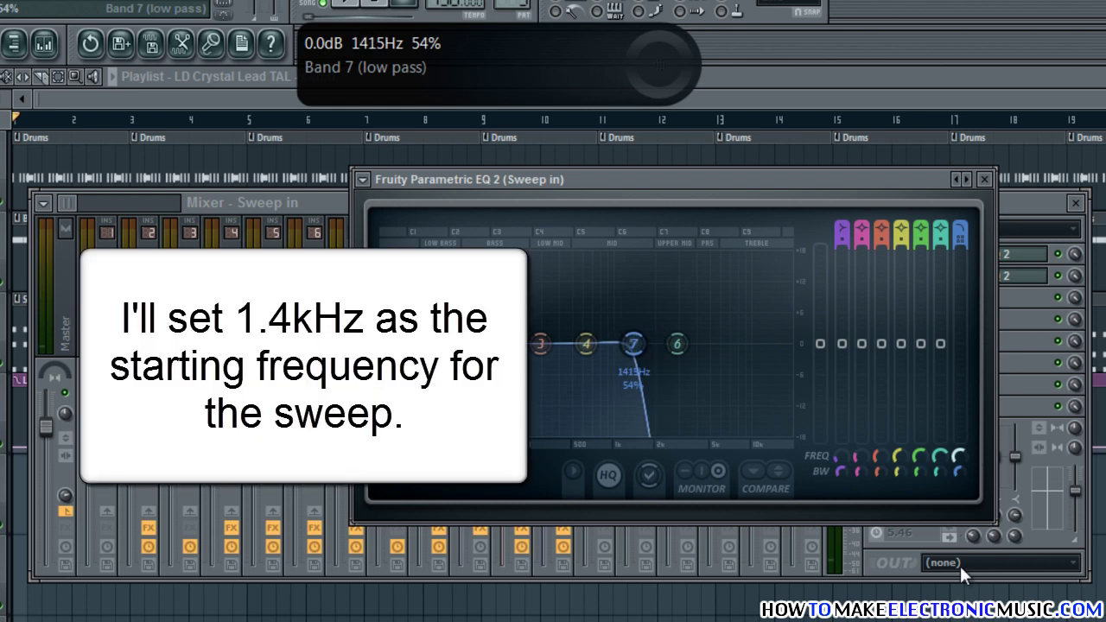
pyautogui.moveTo(960, 566); pyautogui.dragTo(960, 566)
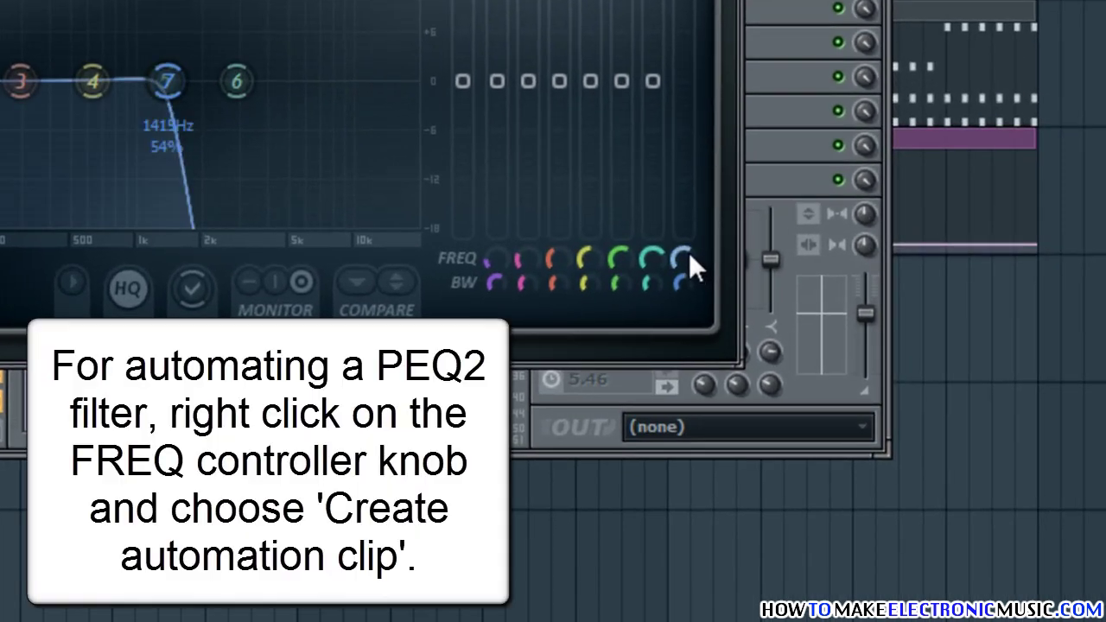
# Step: Create an automation clip for the second EQ's band 7 frequency, and close the EQ, mixer and channel settings windows
pyautogui.rightClick(688, 253)
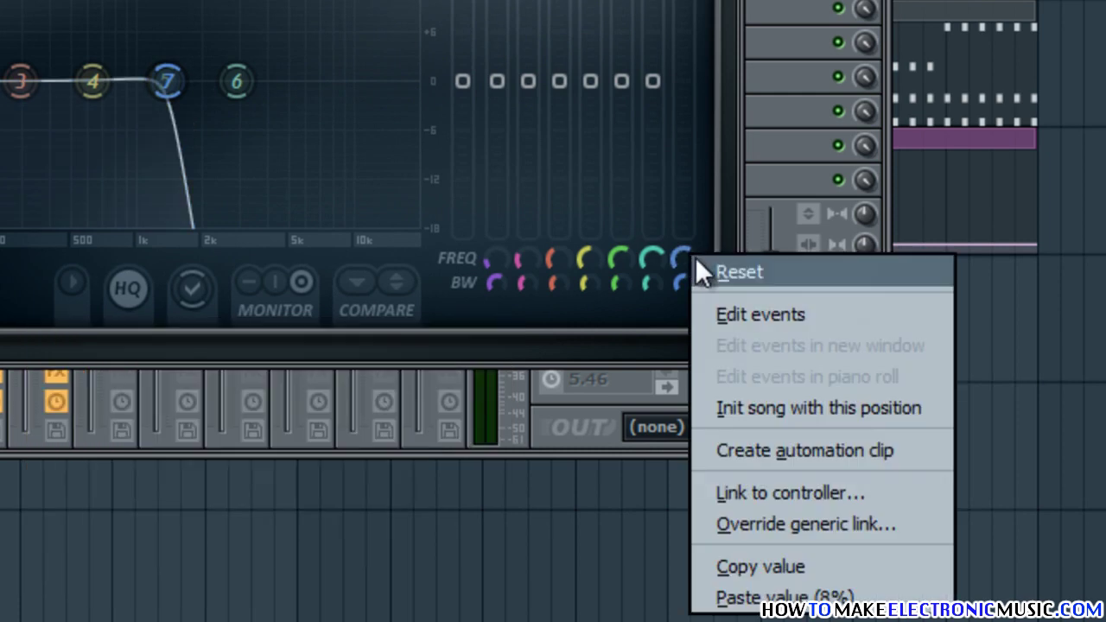
pyautogui.click(838, 449)
pyautogui.click(889, 168)
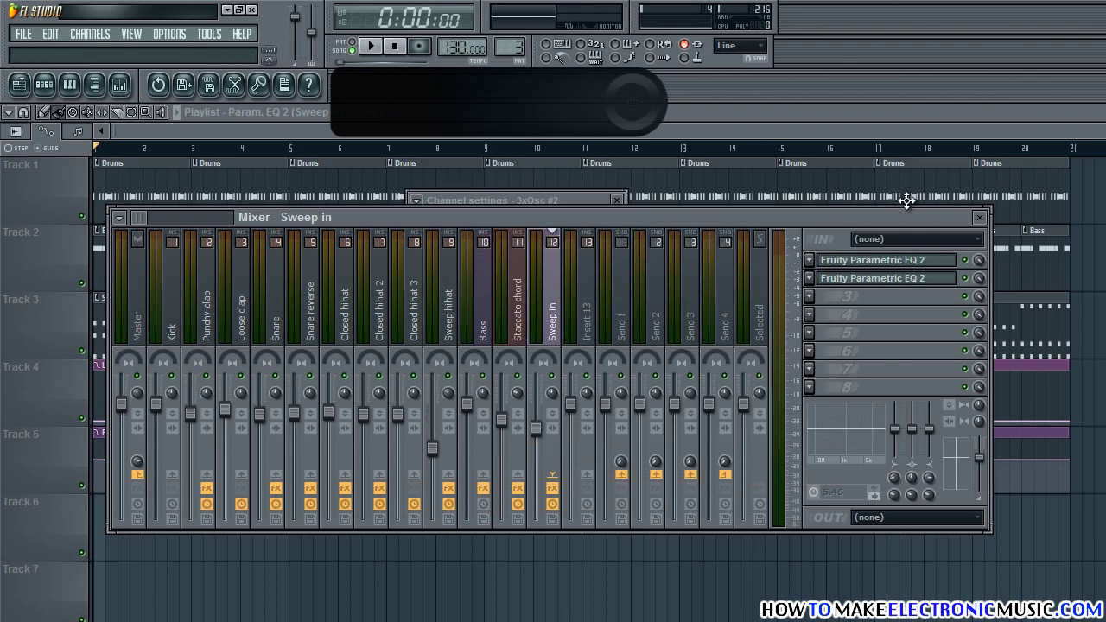
pyautogui.click(971, 188)
pyautogui.click(616, 201)
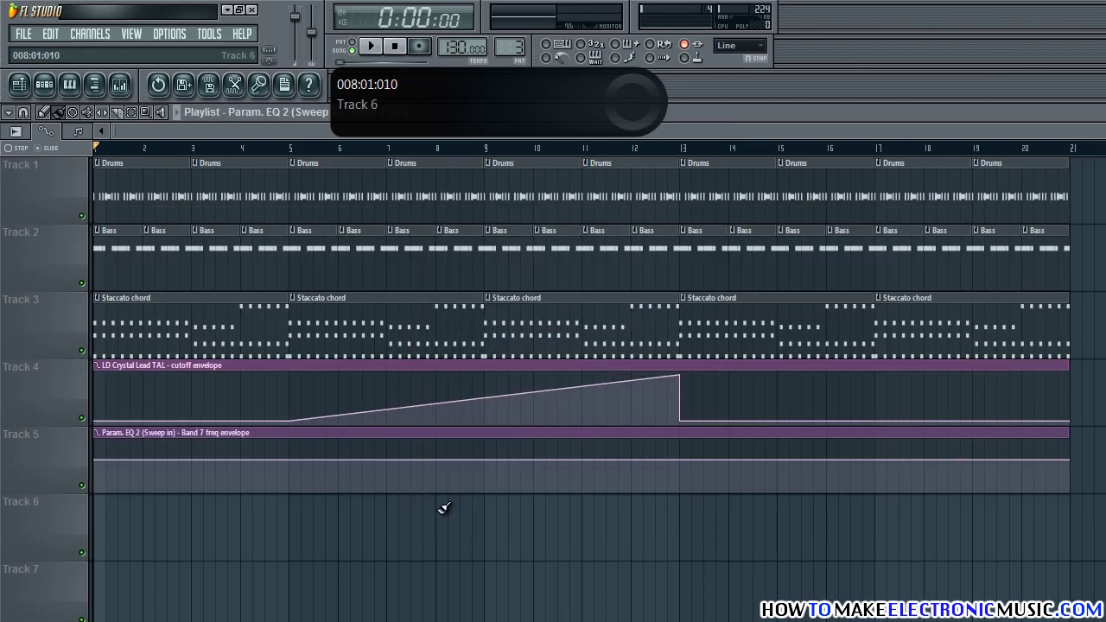
# Step: Create a new pattern, place it on Track 6 at bar 5, and name it "Sweep in"
pyautogui.press('F4')
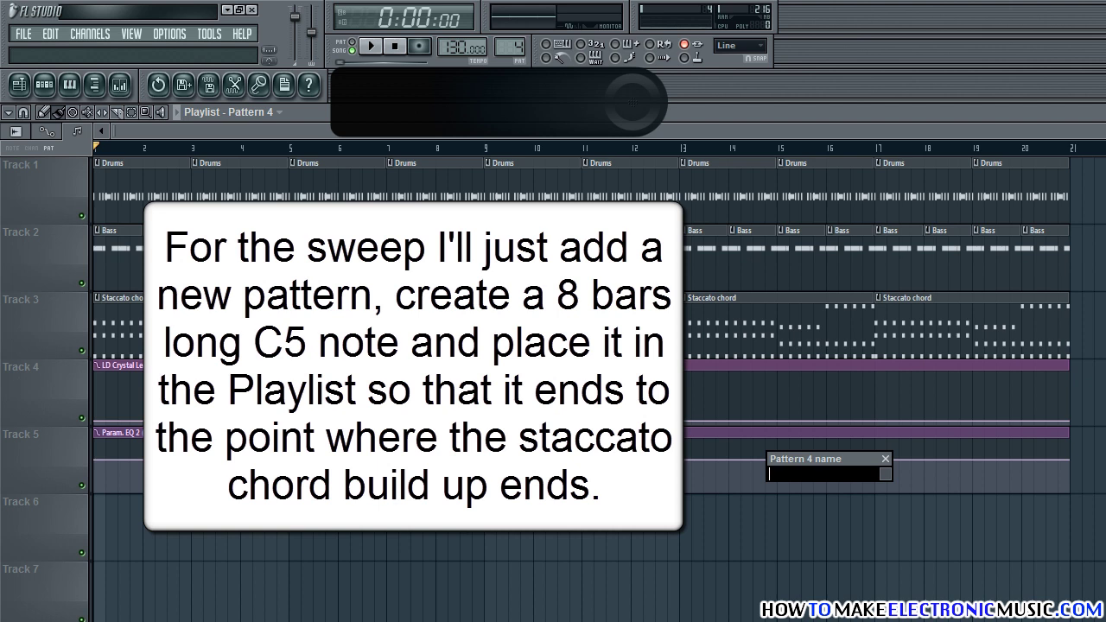
pyautogui.press('Escape')
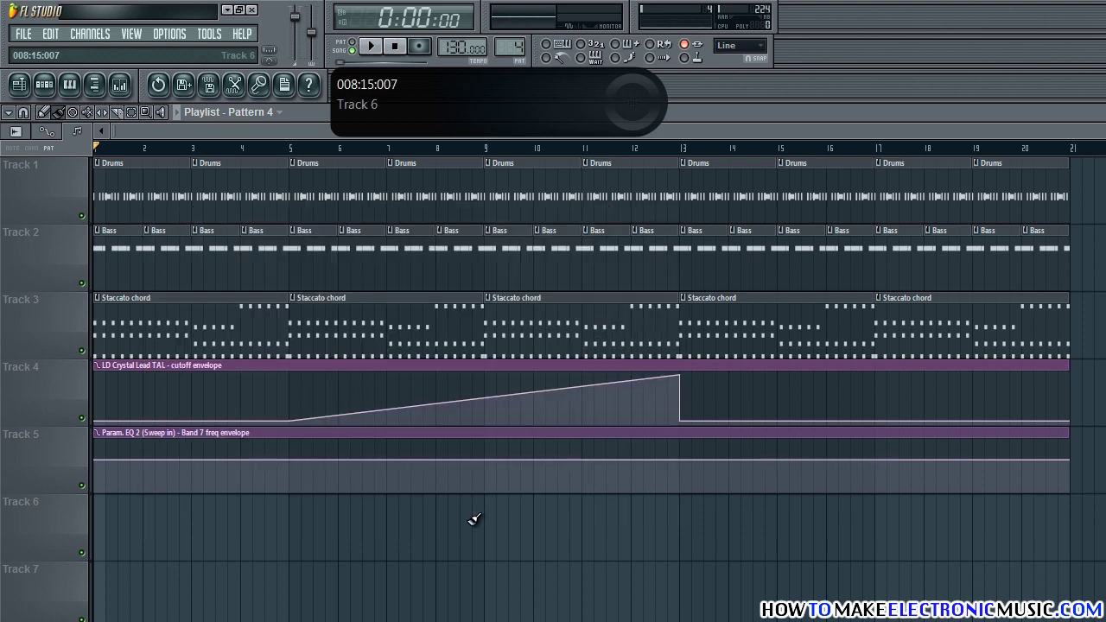
pyautogui.click(288, 521)
pyautogui.click(293, 499)
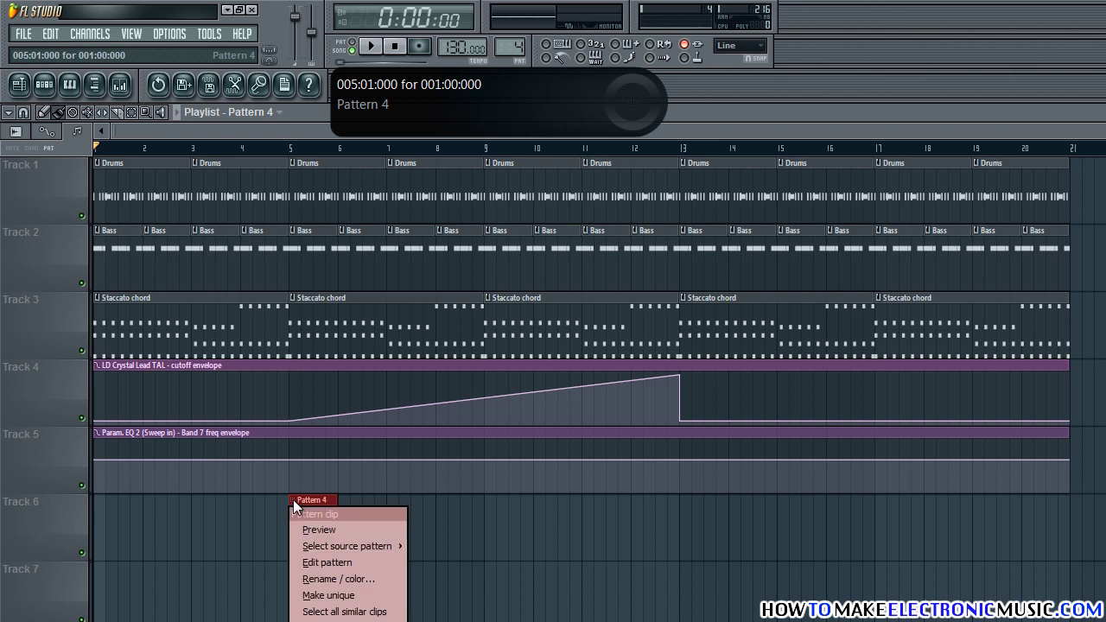
pyautogui.click(359, 578)
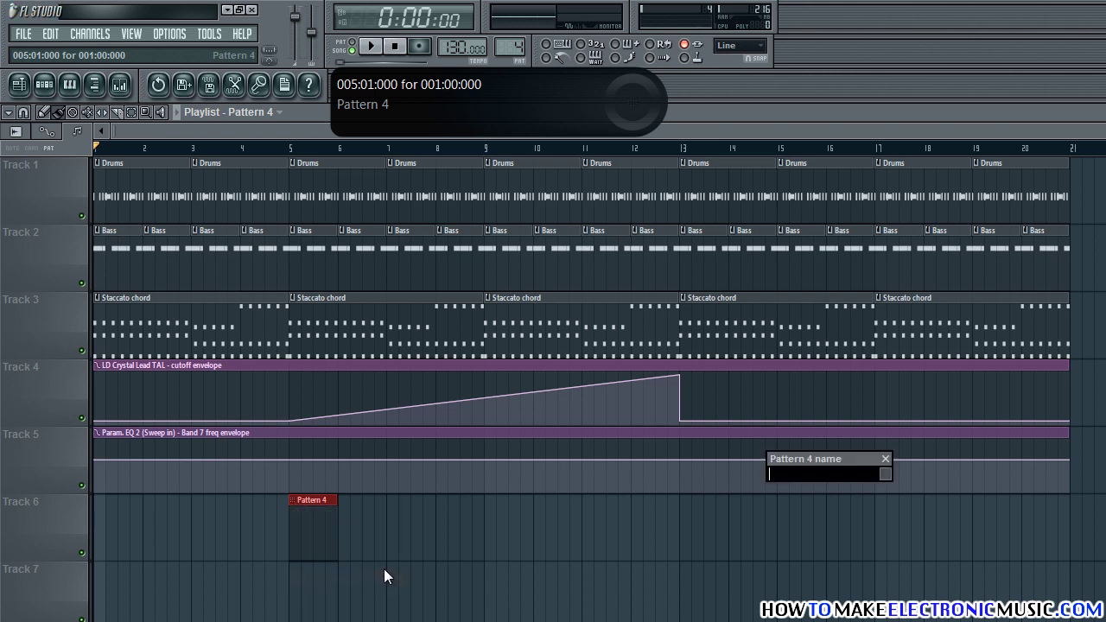
pyautogui.write('Sweep in')
pyautogui.press('Return')
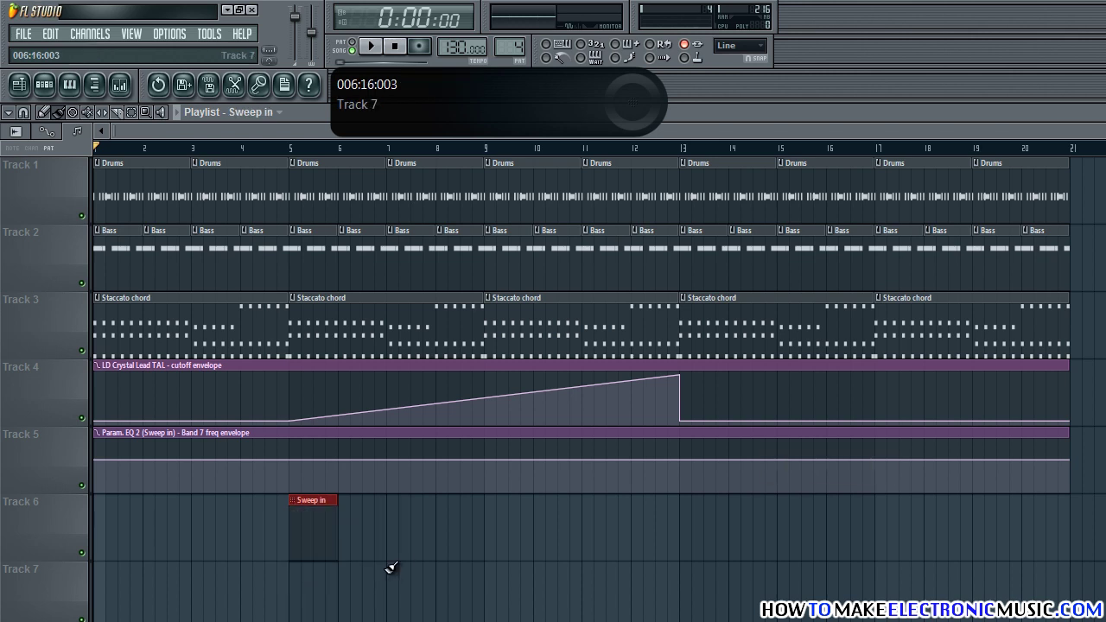
# Step: Open the Sweep in pattern's piano roll for the 3xOsc #2 channel
pyautogui.scroll(-2, 487, 465)
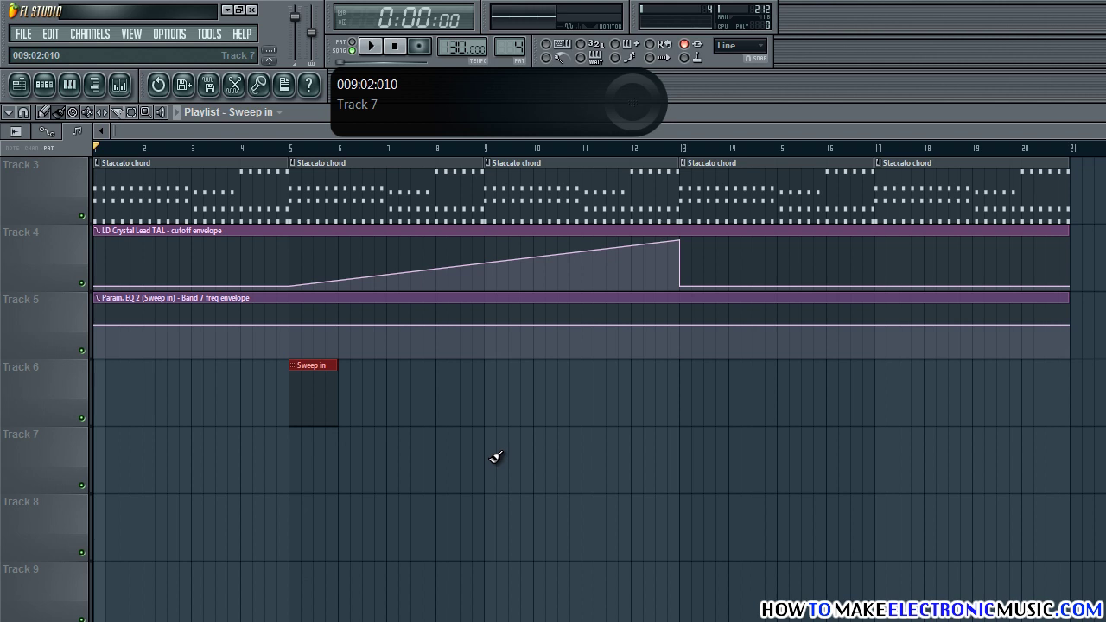
pyautogui.doubleClick(311, 380)
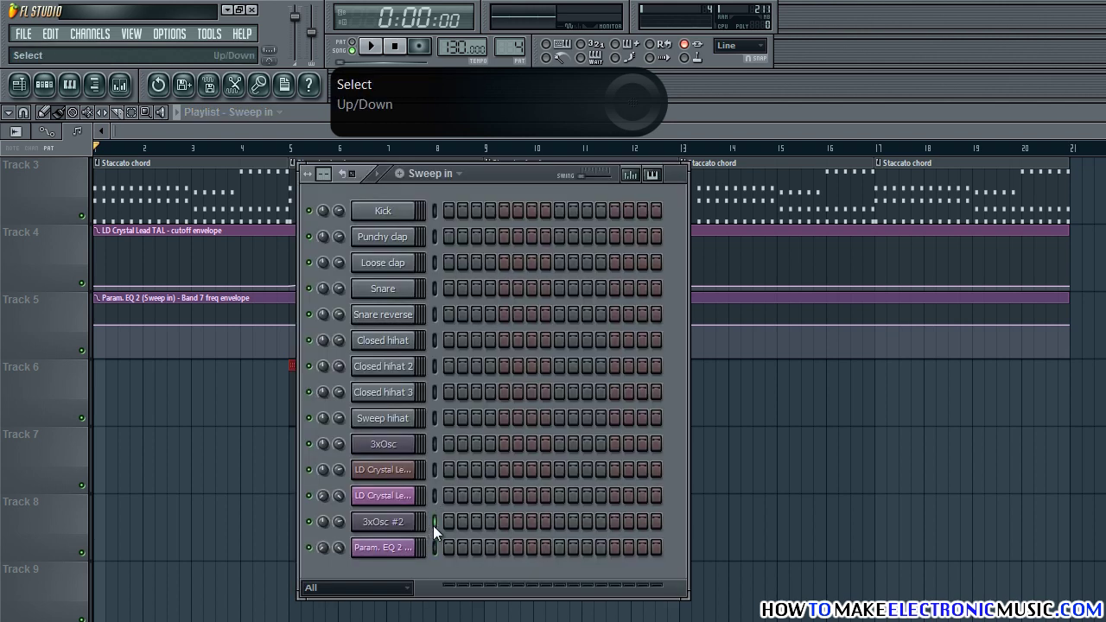
pyautogui.click(406, 521)
pyautogui.rightClick(411, 521)
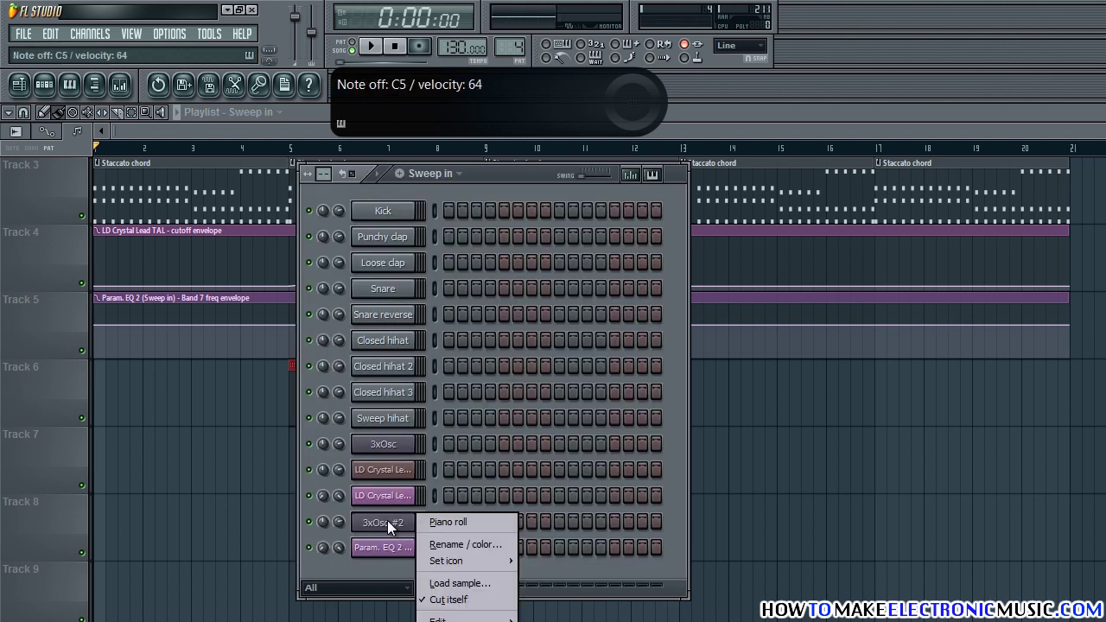
pyautogui.click(438, 522)
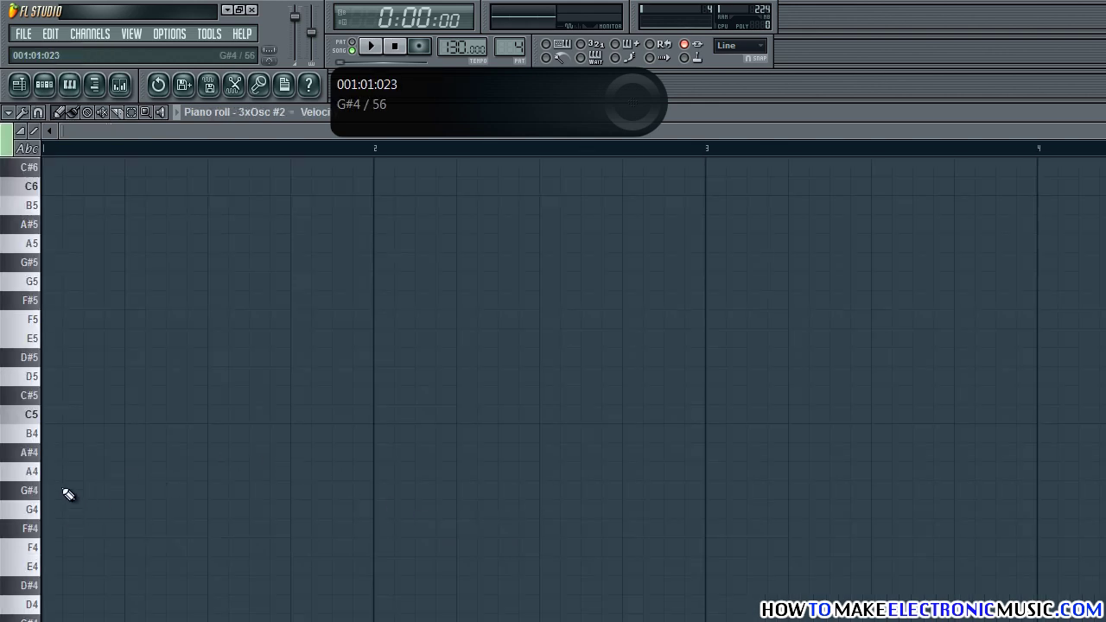
# Step: Add a C5 note at the start of bar 1 and set its duration to 8 bars
pyautogui.click(51, 414)
pyautogui.doubleClick(50, 414)
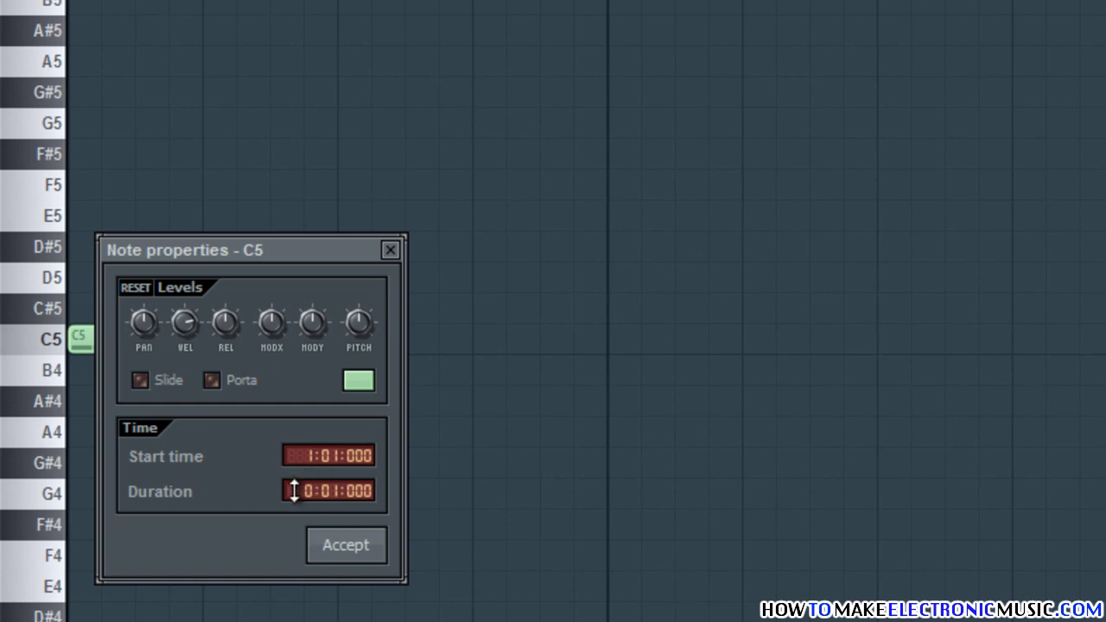
pyautogui.moveTo(306, 492); pyautogui.dragTo(288, 442)
pyautogui.moveTo(330, 491); pyautogui.dragTo(335, 501)
pyautogui.click(345, 544)
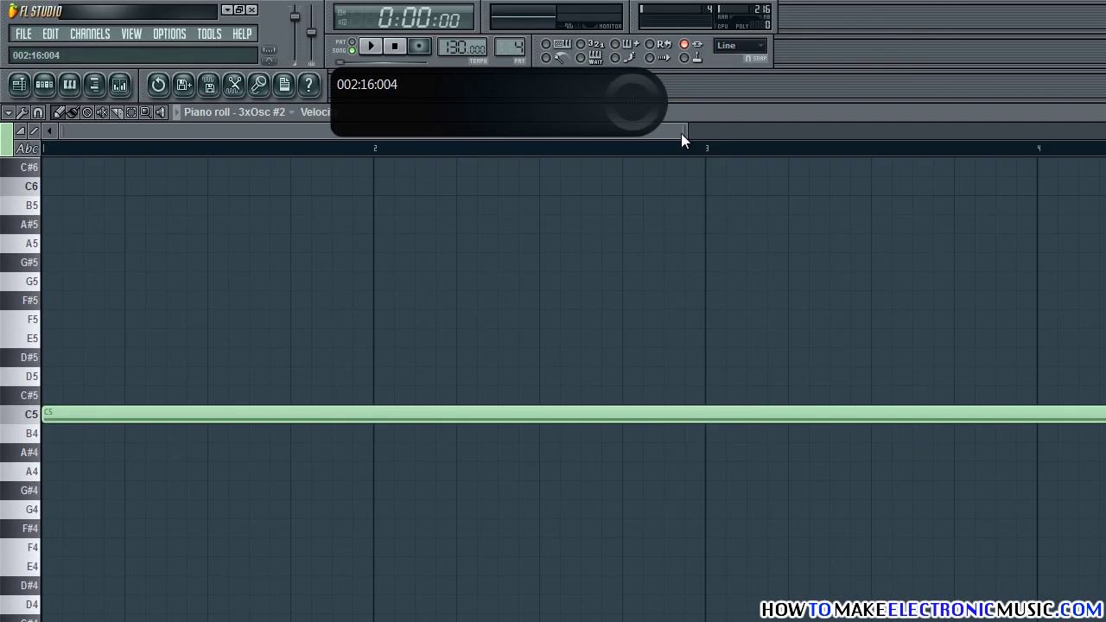
pyautogui.moveTo(1099, 127); pyautogui.dragTo(1105, 126)
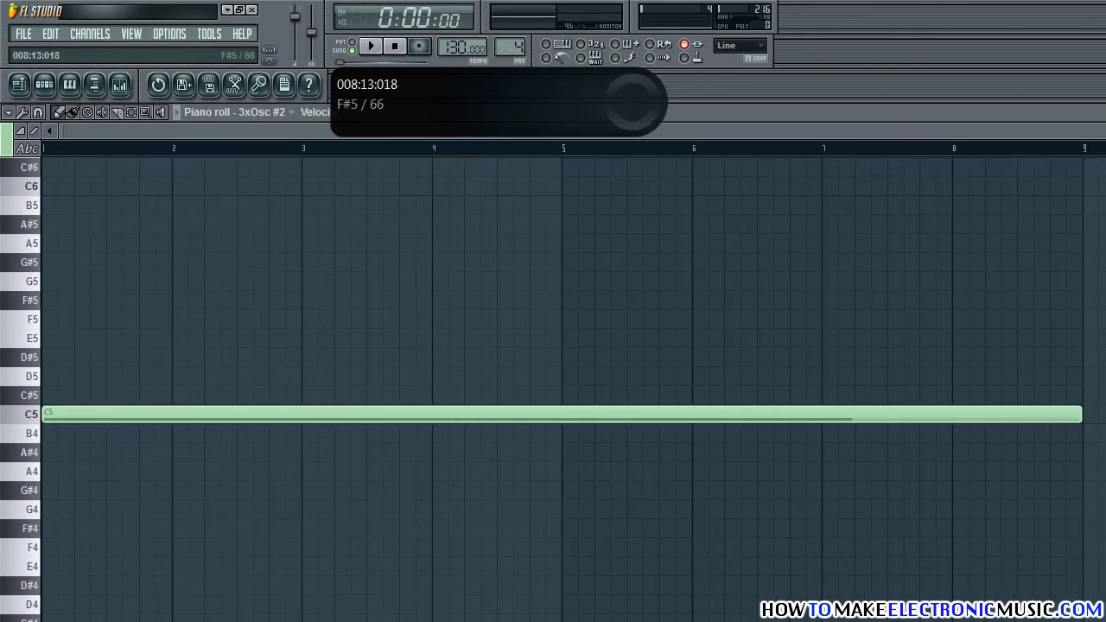
# Step: Fit the Band 7 frequency automation clip to bars 5–13 on Track 5 and raise its end point to form a rising ramp
pyautogui.click(1098, 112)
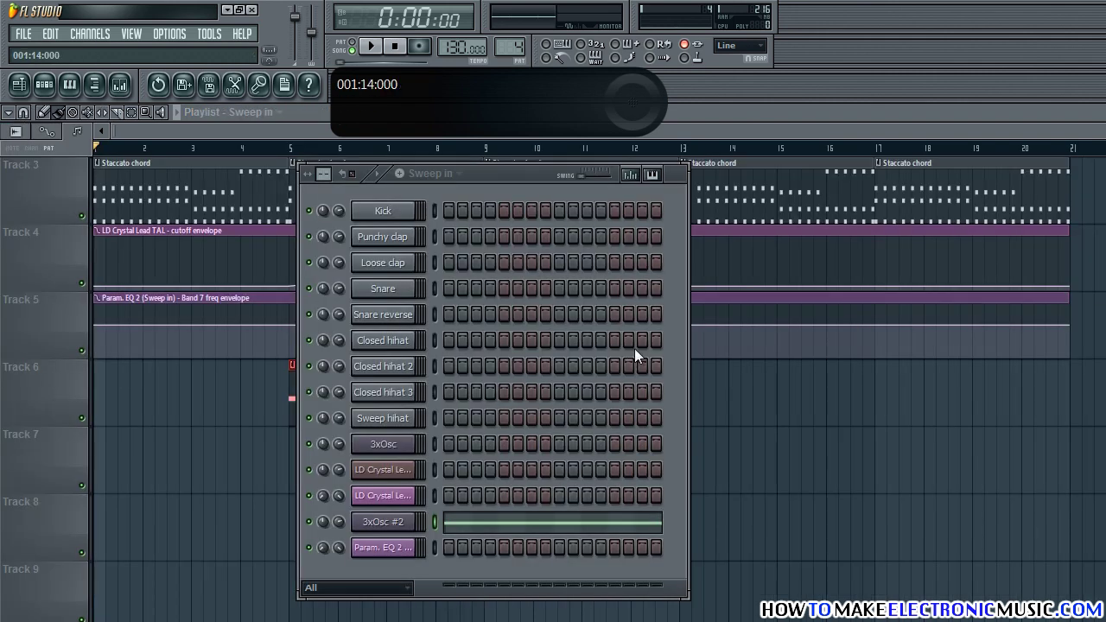
pyautogui.click(698, 128)
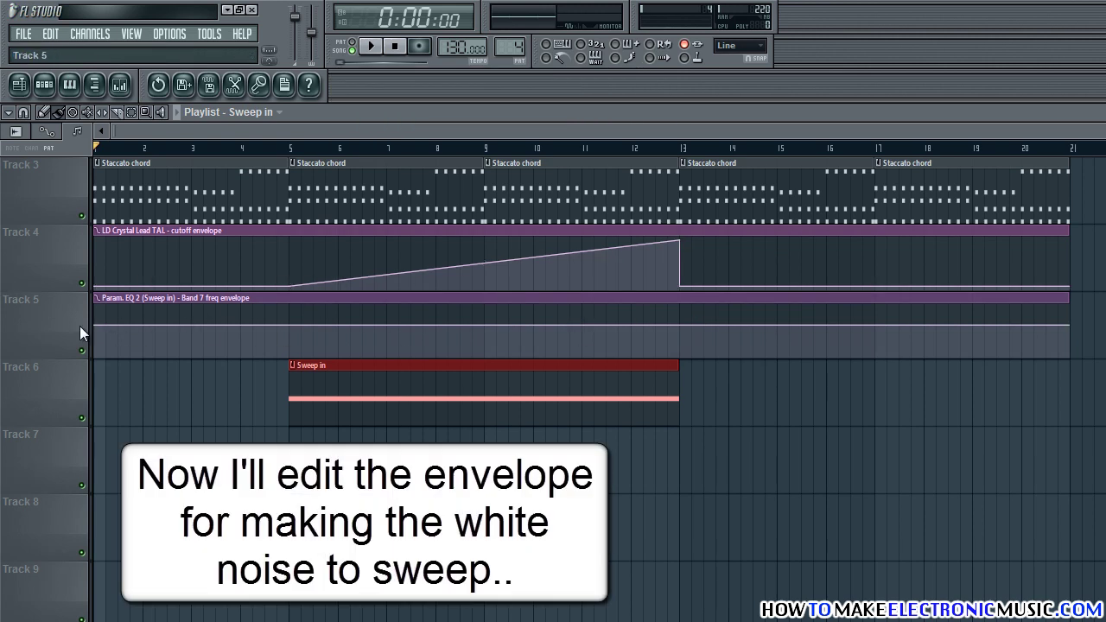
pyautogui.moveTo(96, 326); pyautogui.dragTo(253, 326)
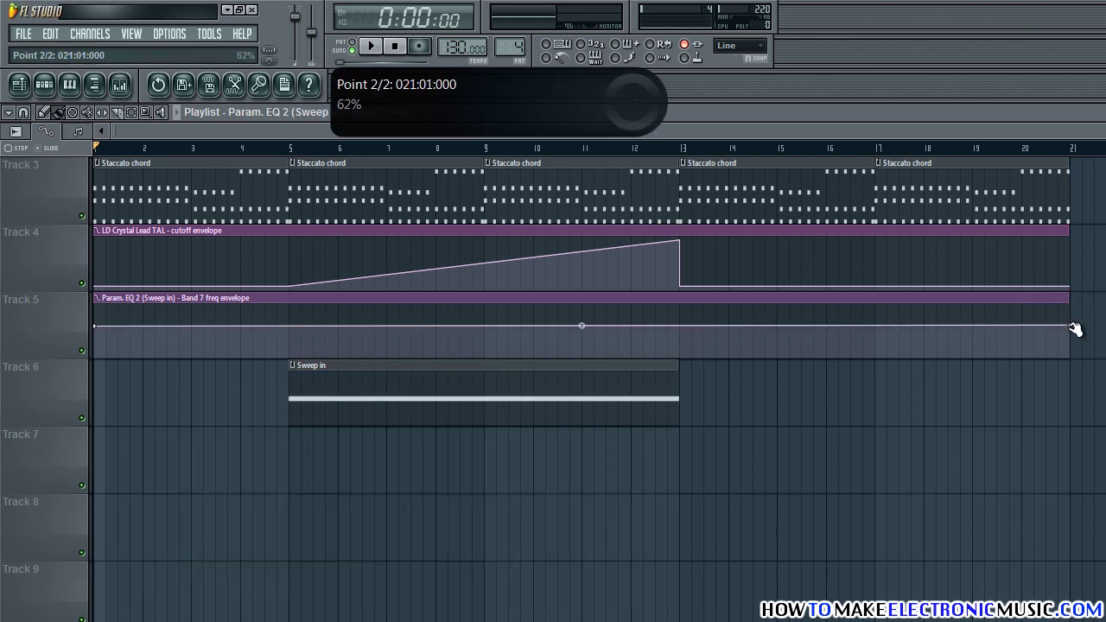
pyautogui.moveTo(1071, 325); pyautogui.dragTo(662, 299)
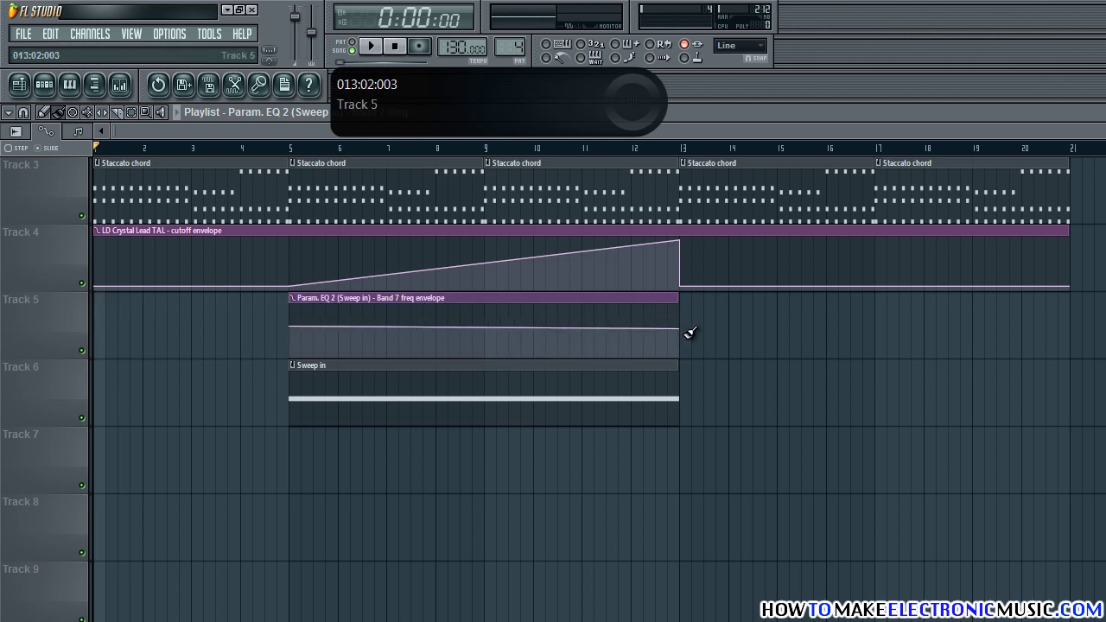
pyautogui.moveTo(681, 330); pyautogui.dragTo(686, 299)
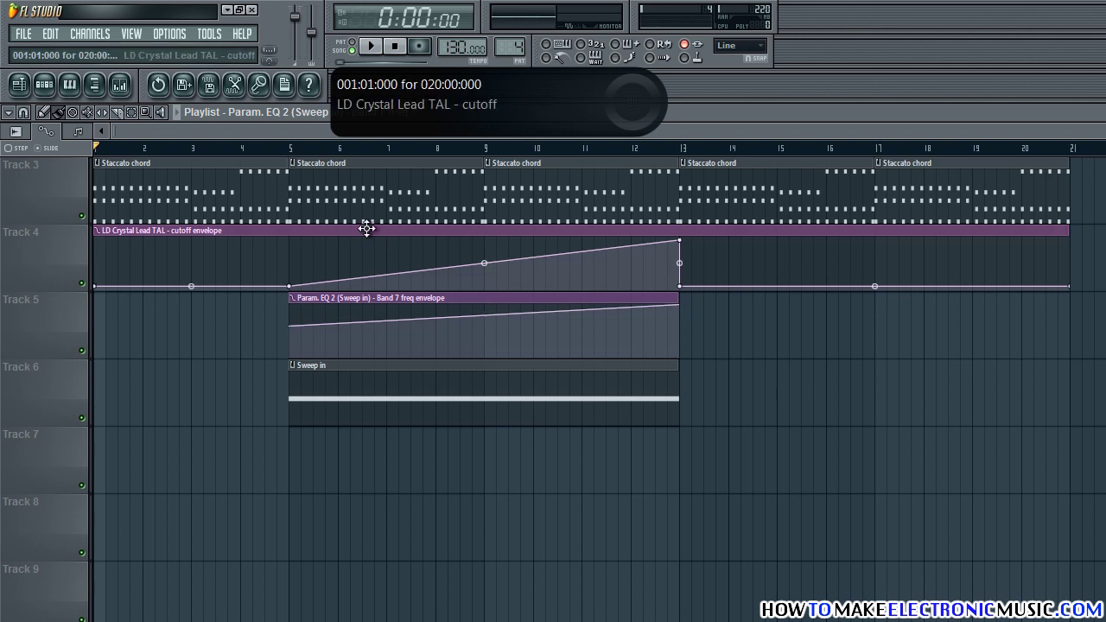
# Step: Play the song from bar 5 and watch the second Parametric EQ on the Sweep in mixer track during the sweep
pyautogui.click(299, 156)
pyautogui.press('space')
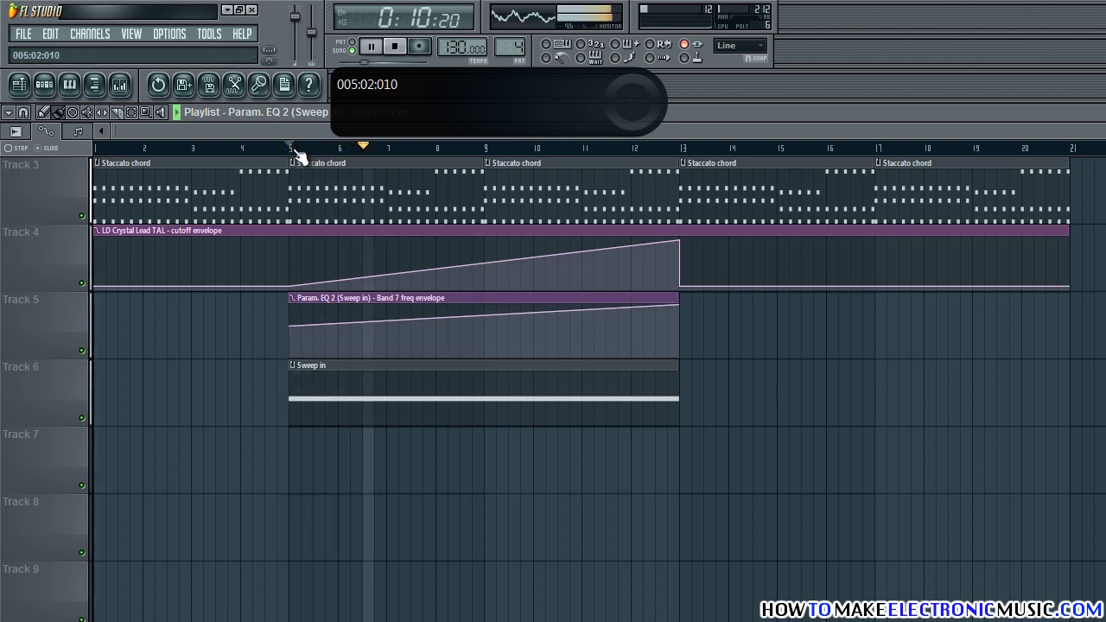
pyautogui.press('F9')
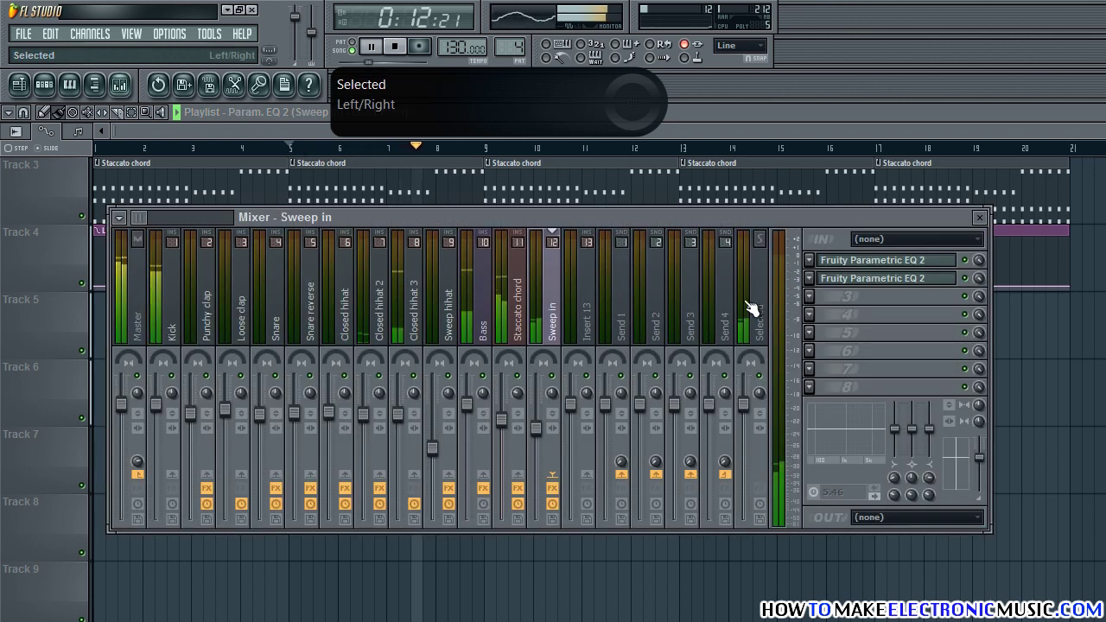
pyautogui.click(868, 278)
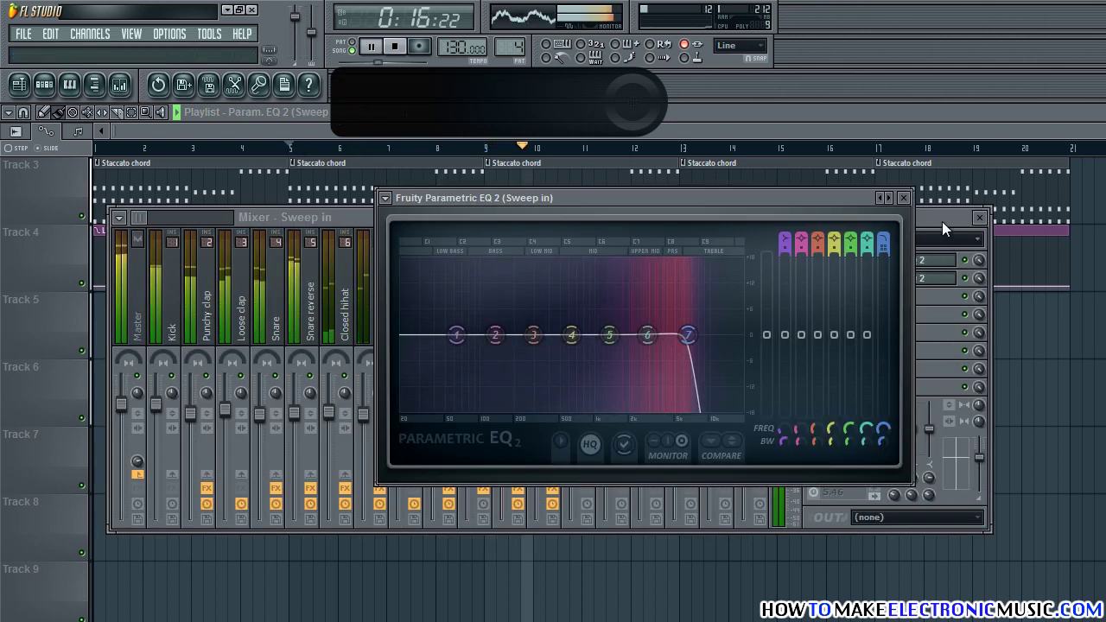
pyautogui.click(903, 198)
pyautogui.click(979, 217)
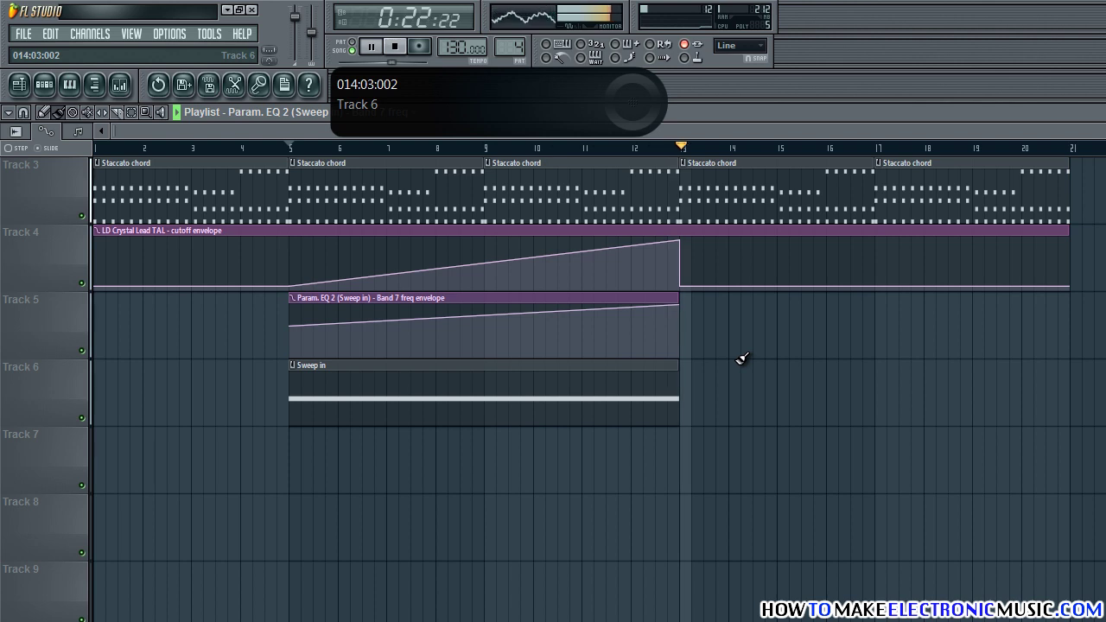
pyautogui.press('space')
# Step: Sidechain the Kick mixer track to the Sweep in track
pyautogui.press('F9')
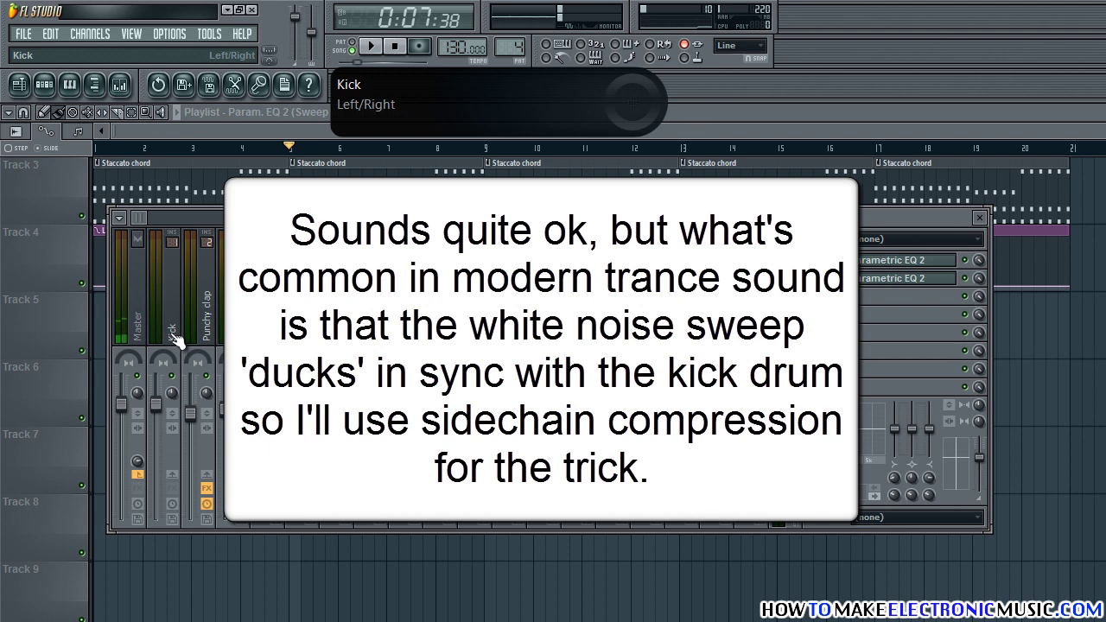
pyautogui.click(175, 338)
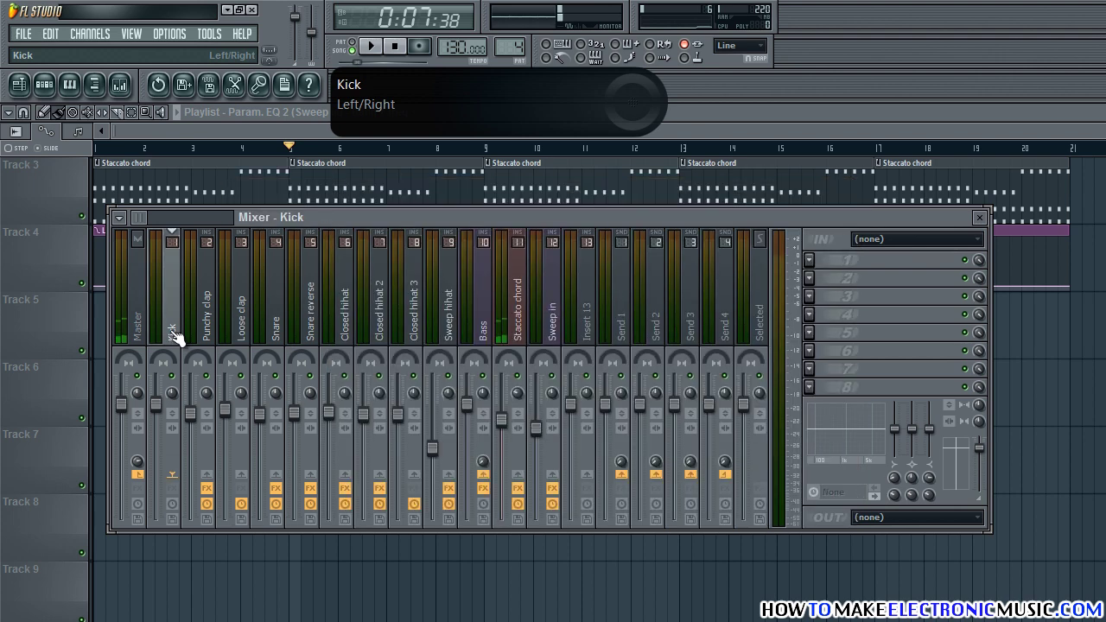
pyautogui.rightClick(554, 475)
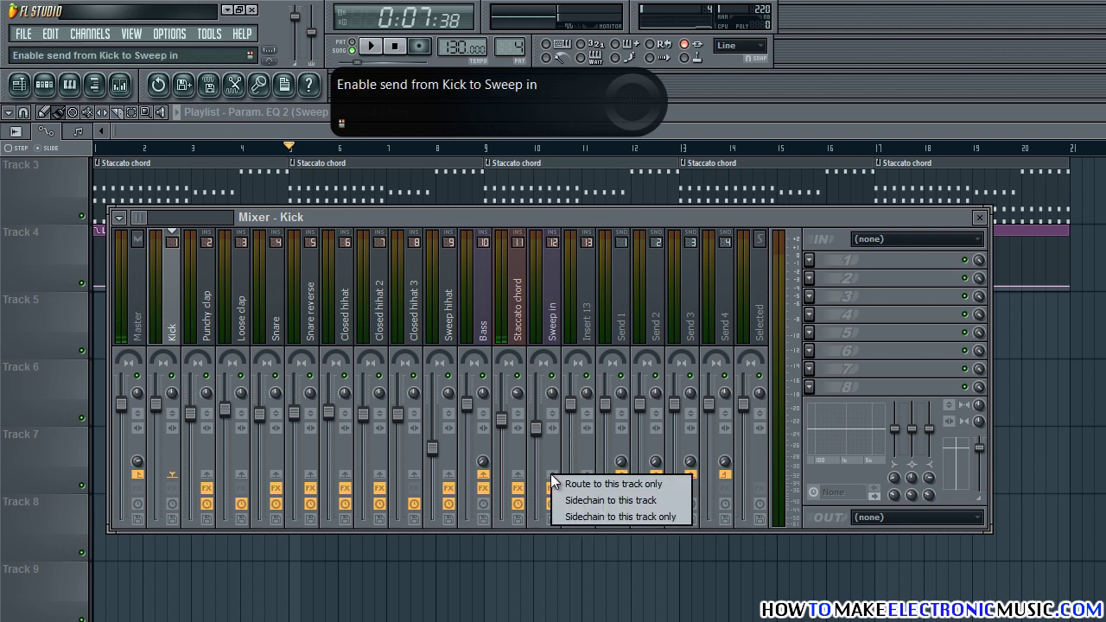
pyautogui.click(612, 483)
# Step: Load a Fruity Limiter into effect slot 3 of the Sweep in mixer track and move its window clear of the effect slots
pyautogui.click(560, 337)
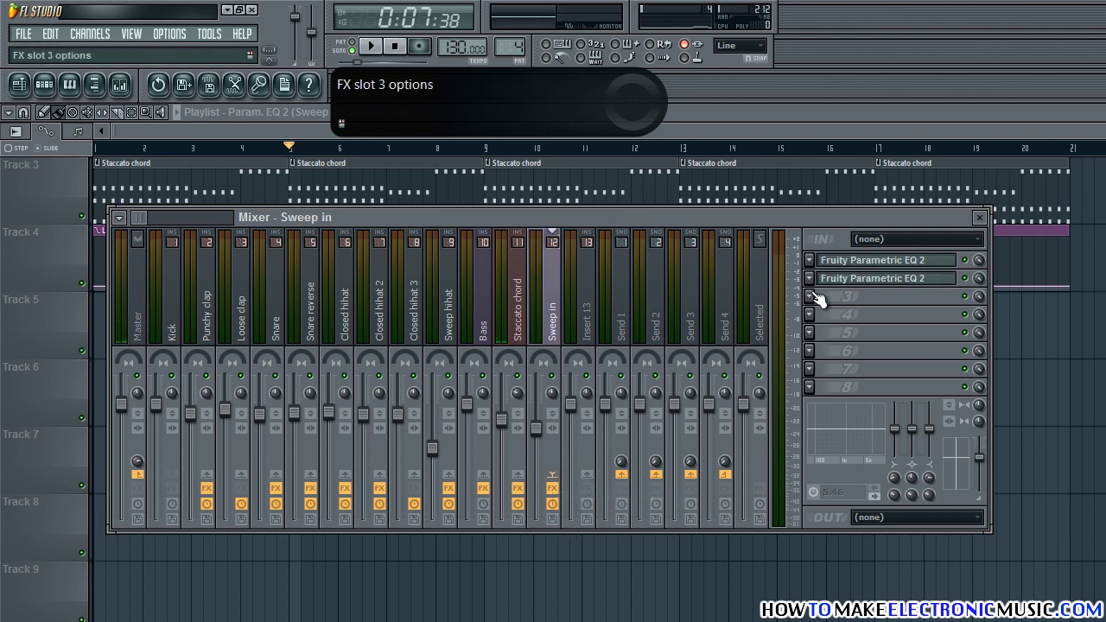
pyautogui.click(810, 297)
pyautogui.moveTo(864, 315)
pyautogui.click(1007, 559)
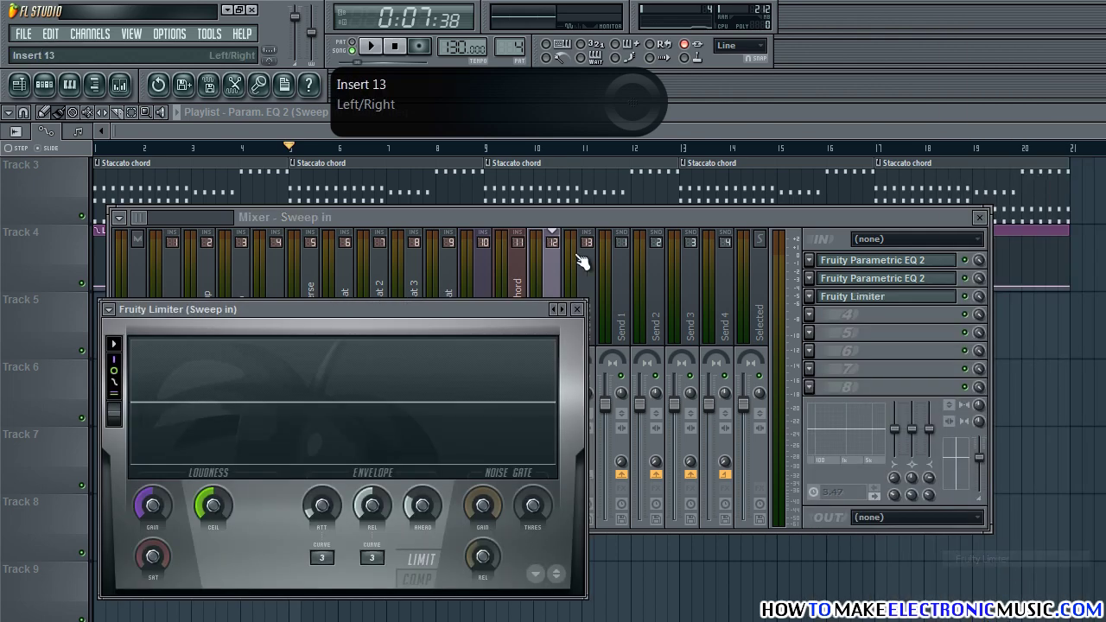
pyautogui.moveTo(497, 310); pyautogui.dragTo(785, 210)
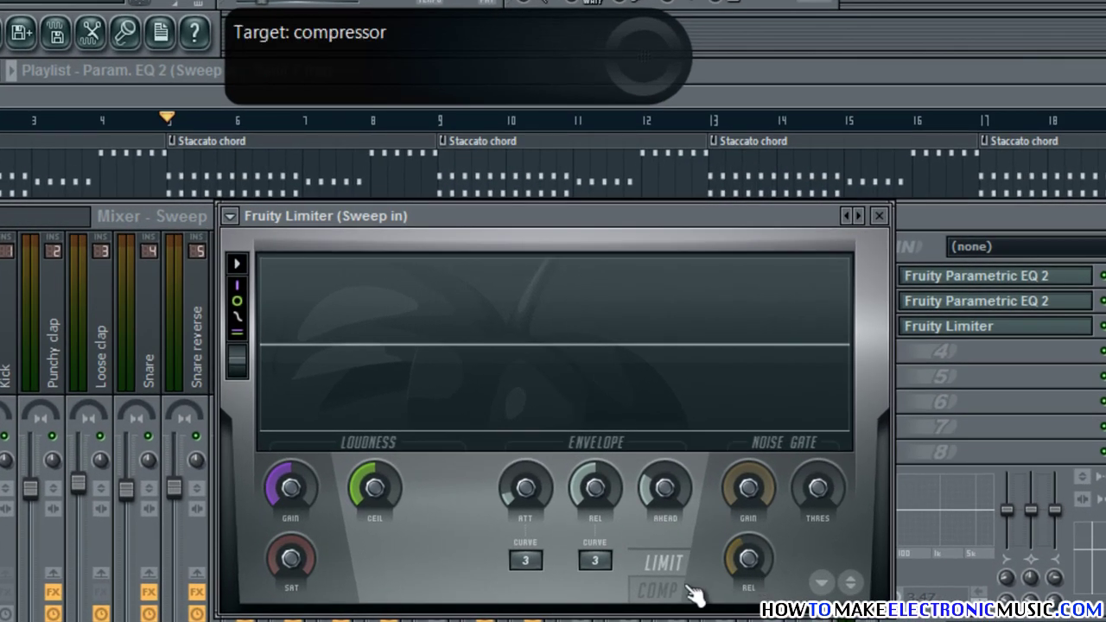
# Step: Switch the Fruity Limiter to compressor mode, lower its threshold almost to the minimum and raise its ratio
pyautogui.click(692, 593)
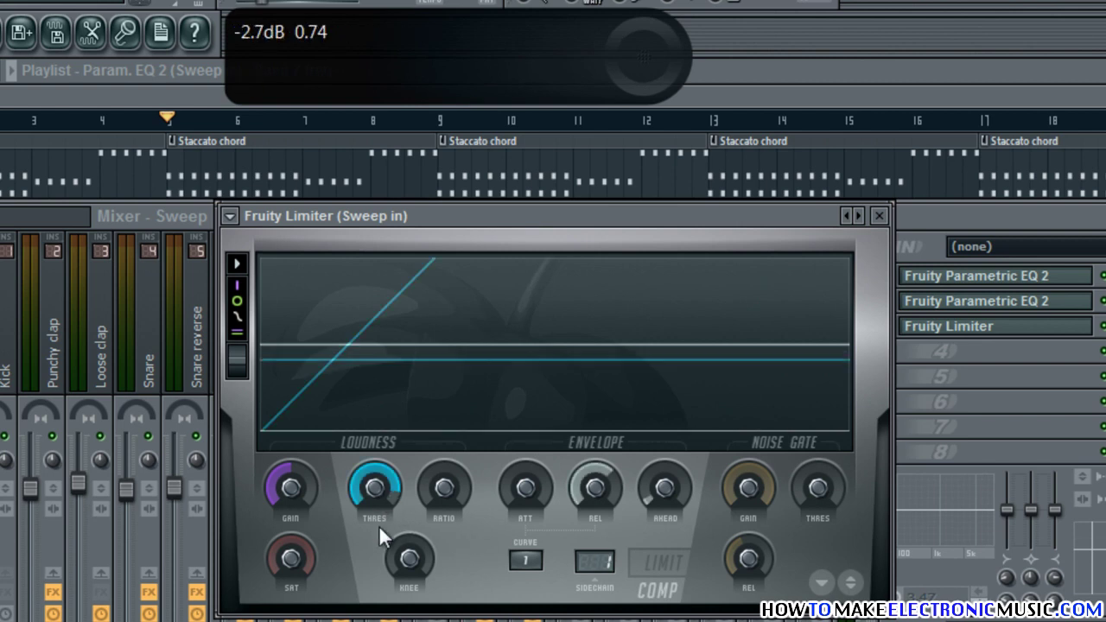
pyautogui.moveTo(374, 488); pyautogui.dragTo(374, 572)
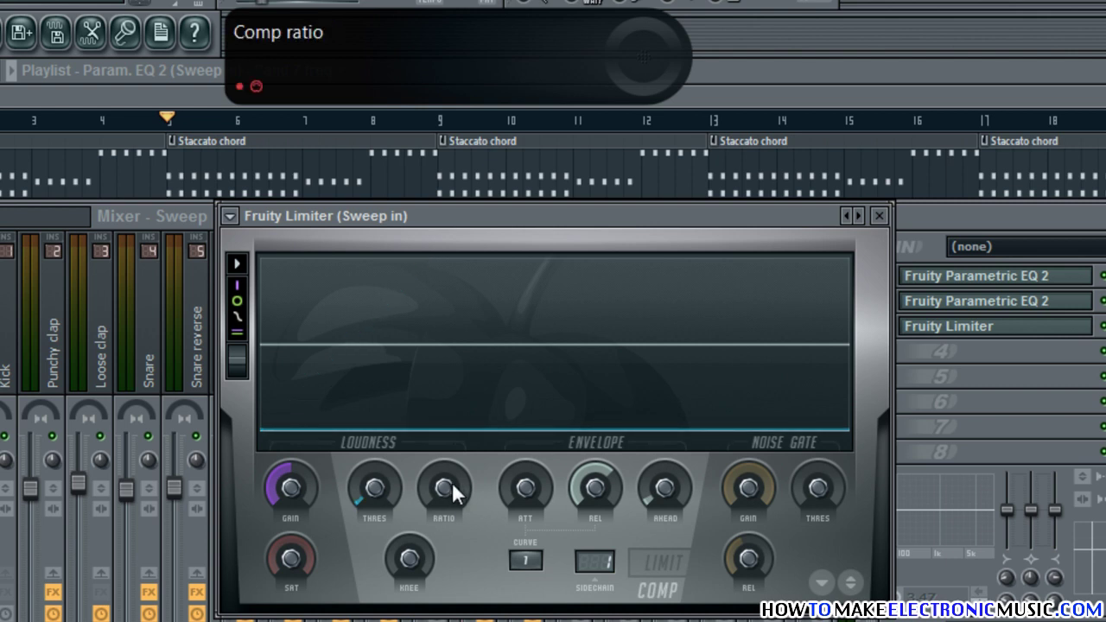
pyautogui.moveTo(451, 489); pyautogui.dragTo(434, 356)
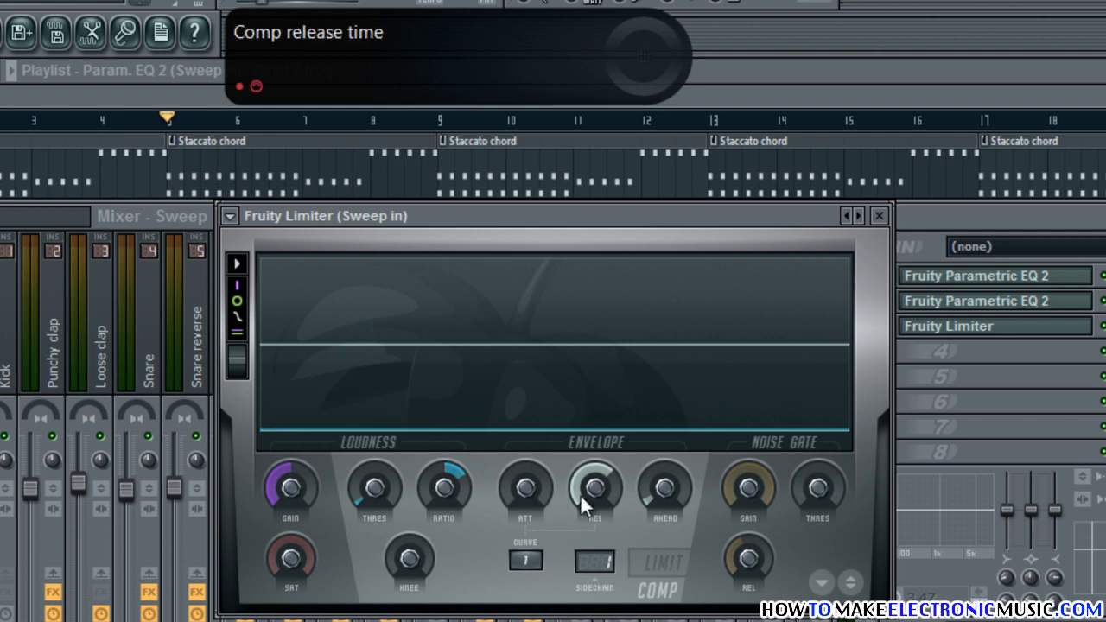
# Step: Set the compressor's attack to about 0.32 ms, its release to about 187 ms and its sidechain input to 1
pyautogui.click(528, 471)
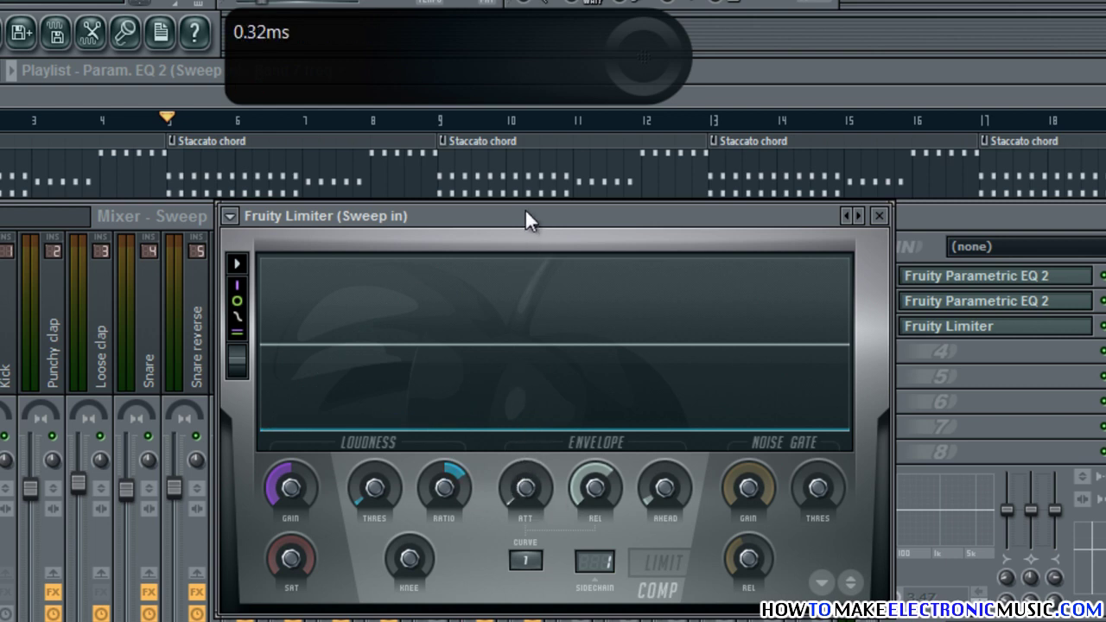
pyautogui.moveTo(525, 221); pyautogui.dragTo(524, 221)
pyautogui.click(589, 490)
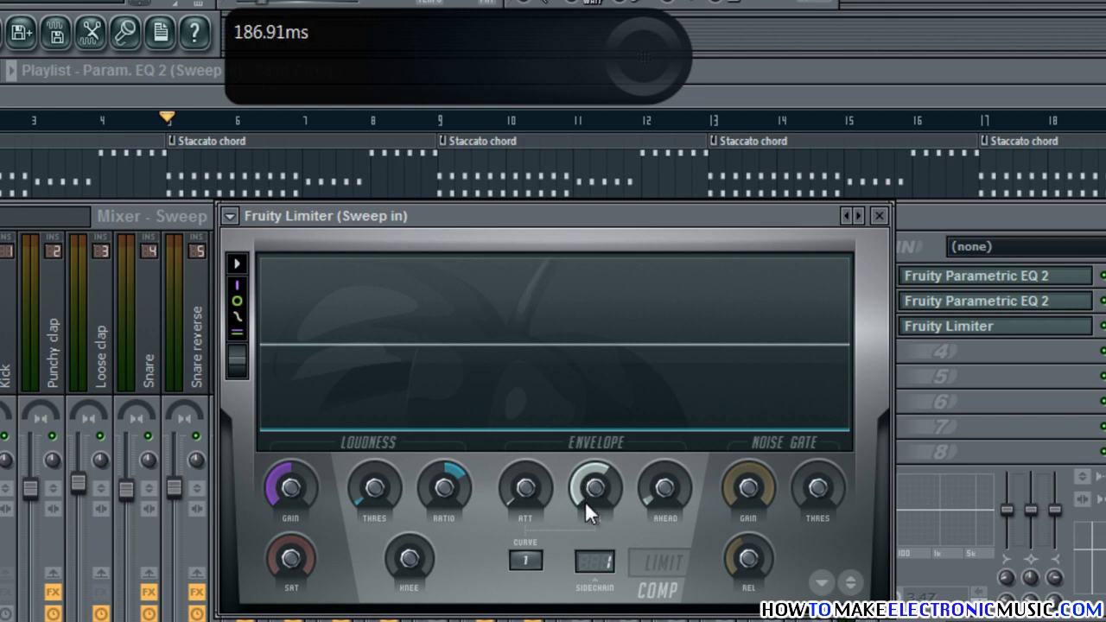
pyautogui.moveTo(592, 563); pyautogui.dragTo(595, 488)
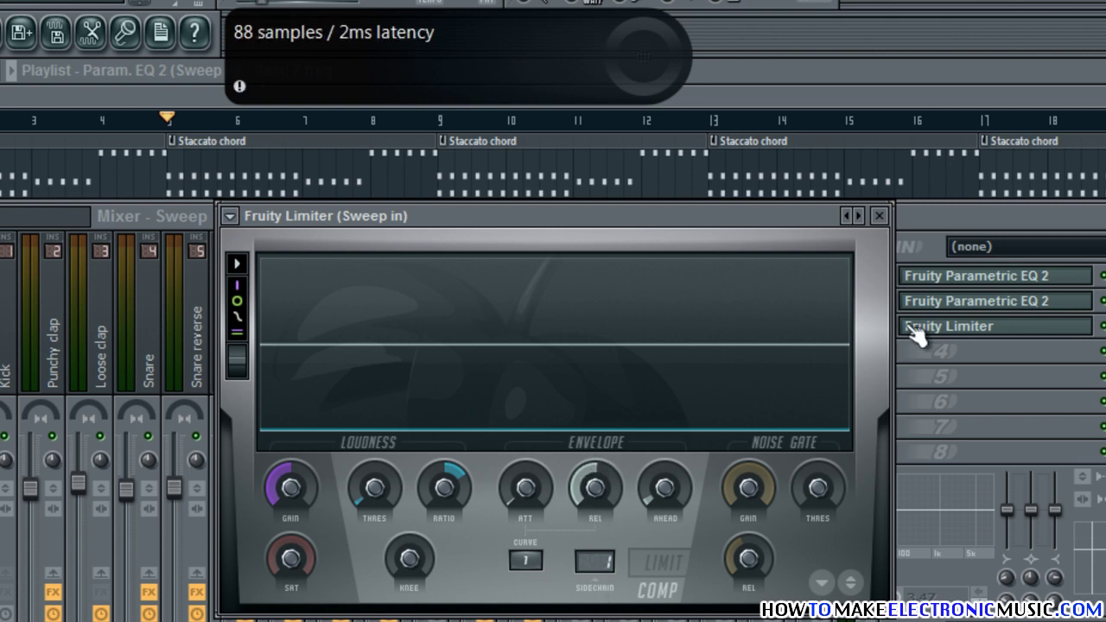
# Step: Close the limiter and mixer windows and play the song from bar 5 to check the ducking of the white noise sweep
pyautogui.click(878, 215)
pyautogui.click(760, 97)
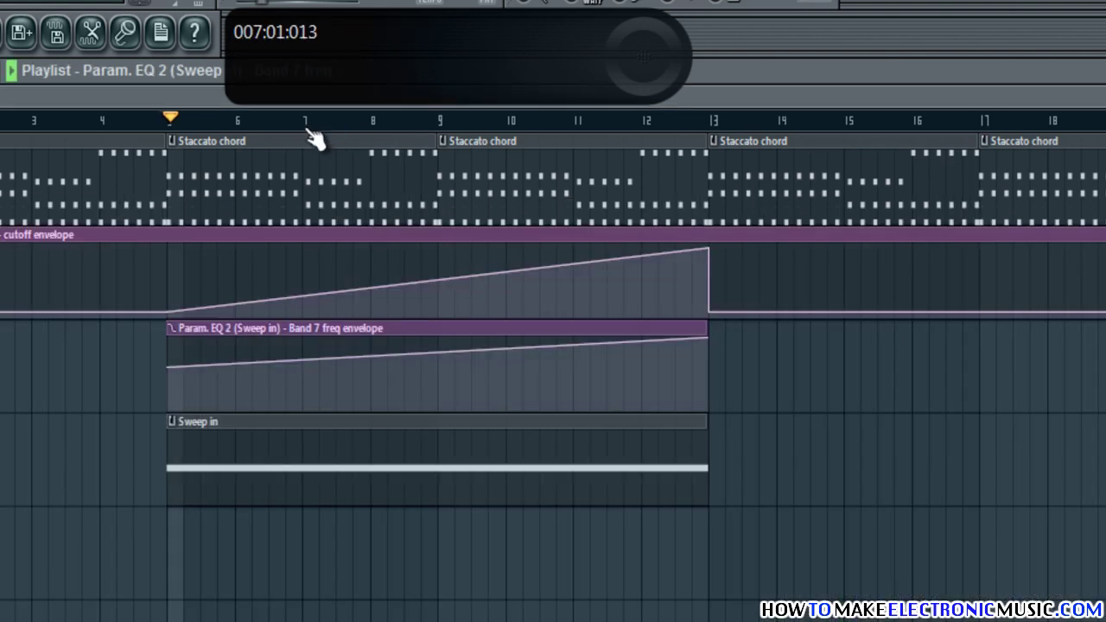
pyautogui.press('space')
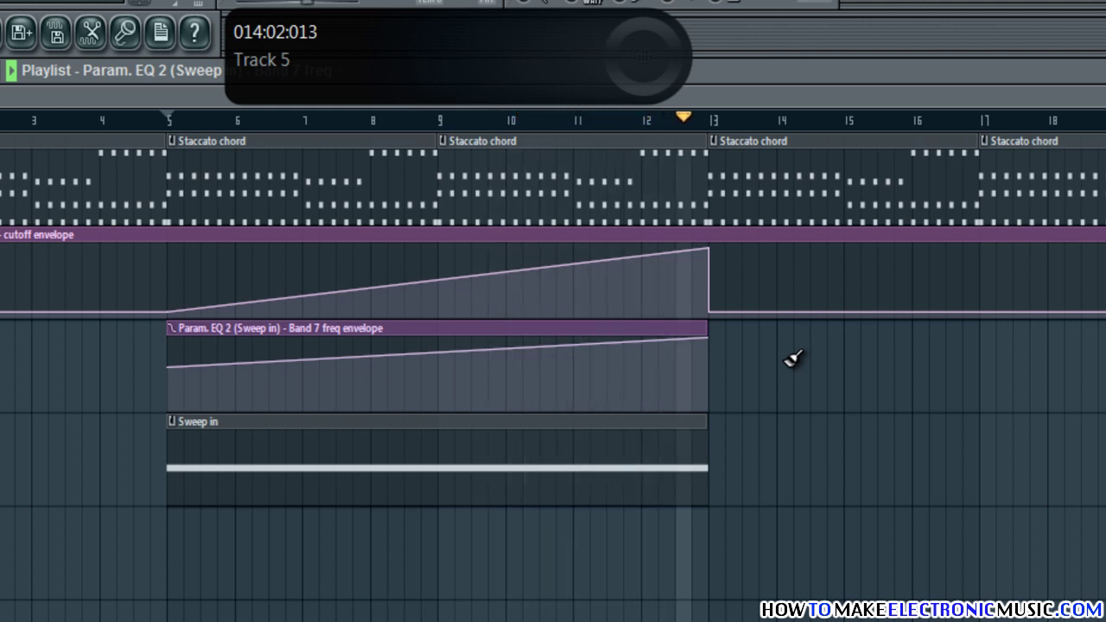
pyautogui.press('space')
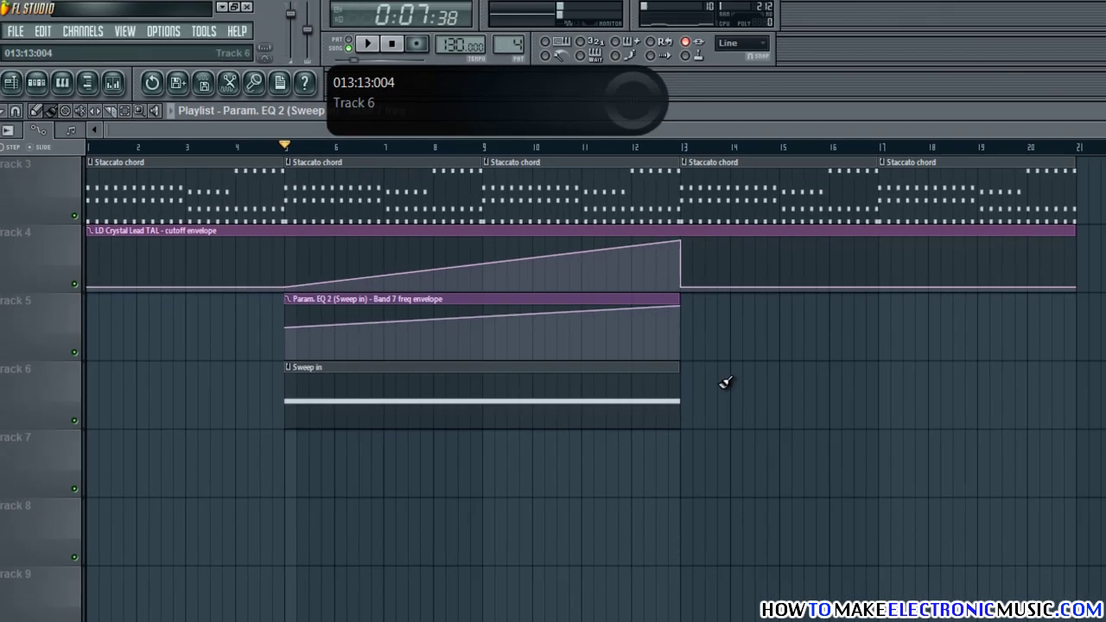
# Step: Create an automation clip for the Kick mixer track's send level to the Master, and close the mixer
pyautogui.press('F9')
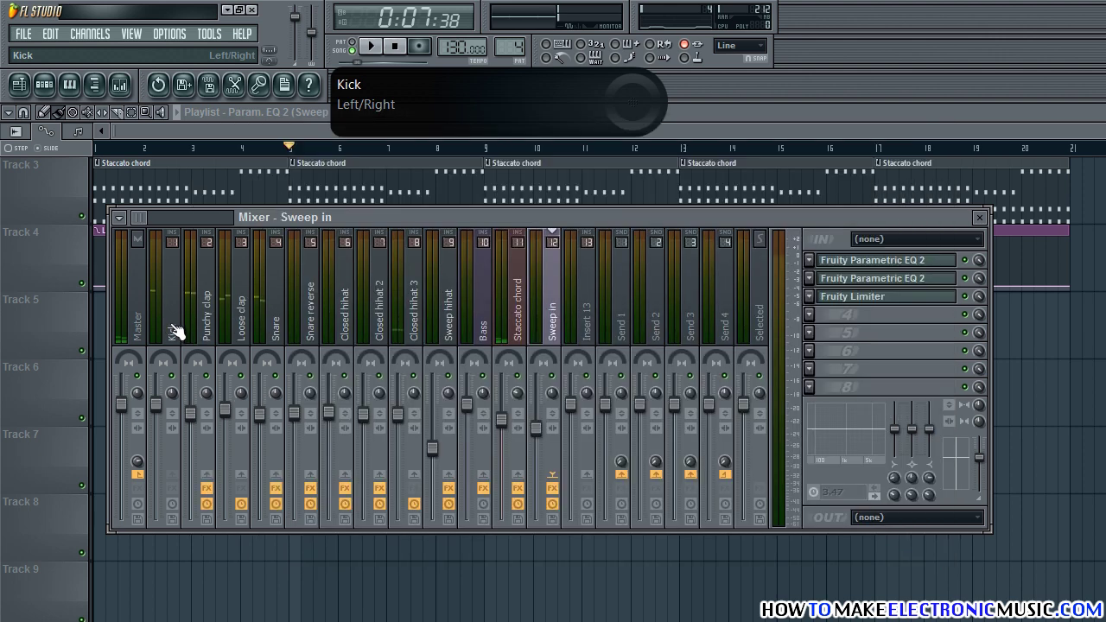
pyautogui.click(177, 330)
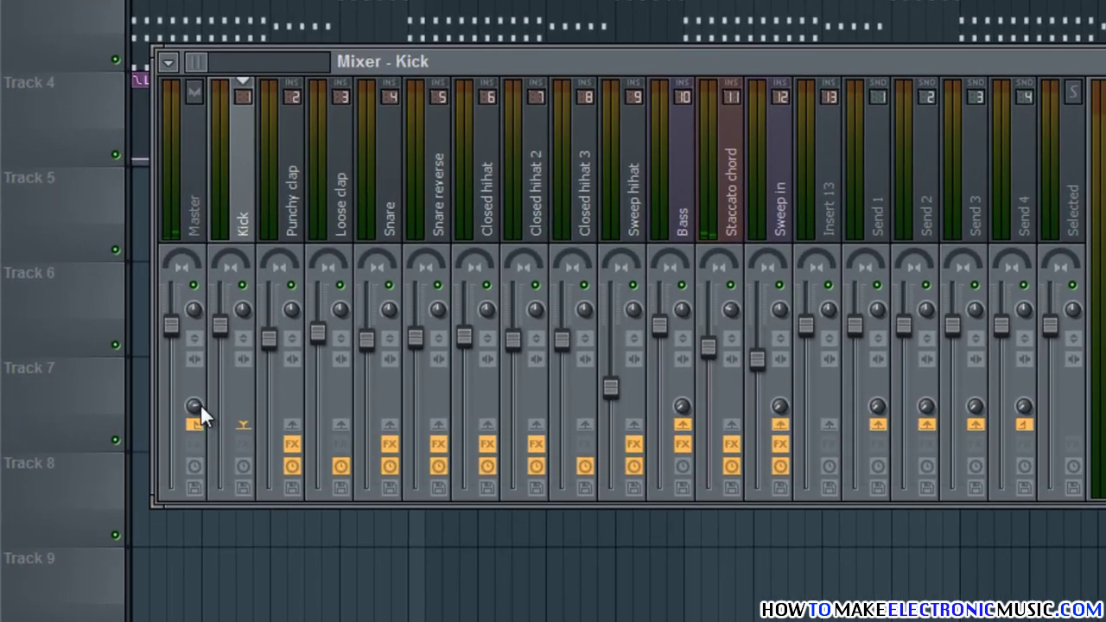
pyautogui.rightClick(198, 403)
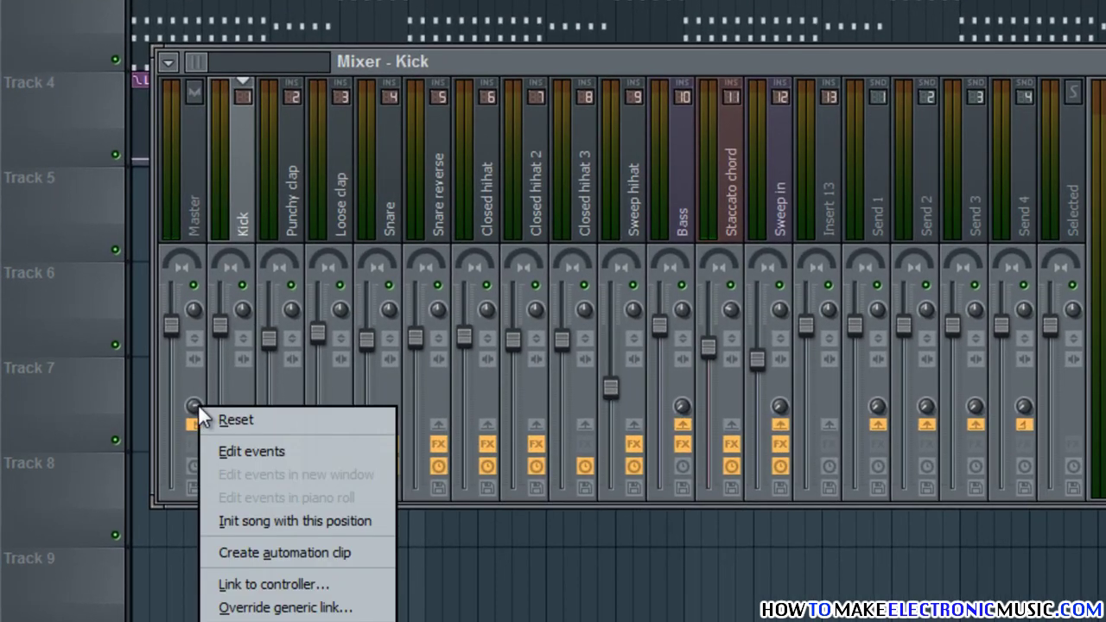
pyautogui.click(343, 549)
pyautogui.click(980, 216)
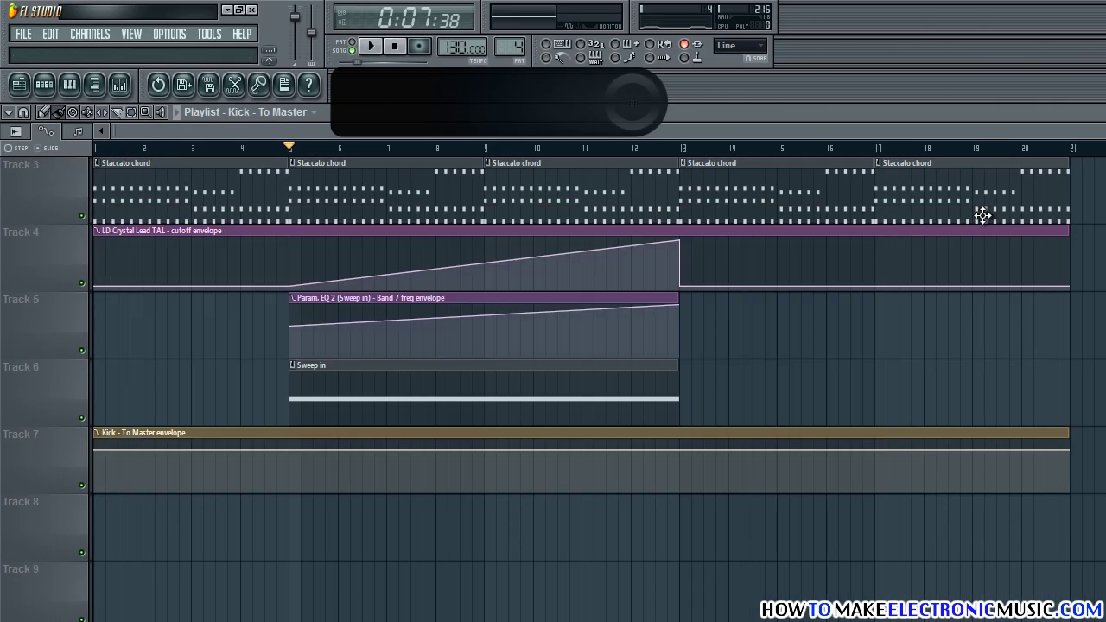
# Step: Insert an empty playlist track below the Drums track and move the Kick - To Master automation clip onto it
pyautogui.scroll(2, 251, 300)
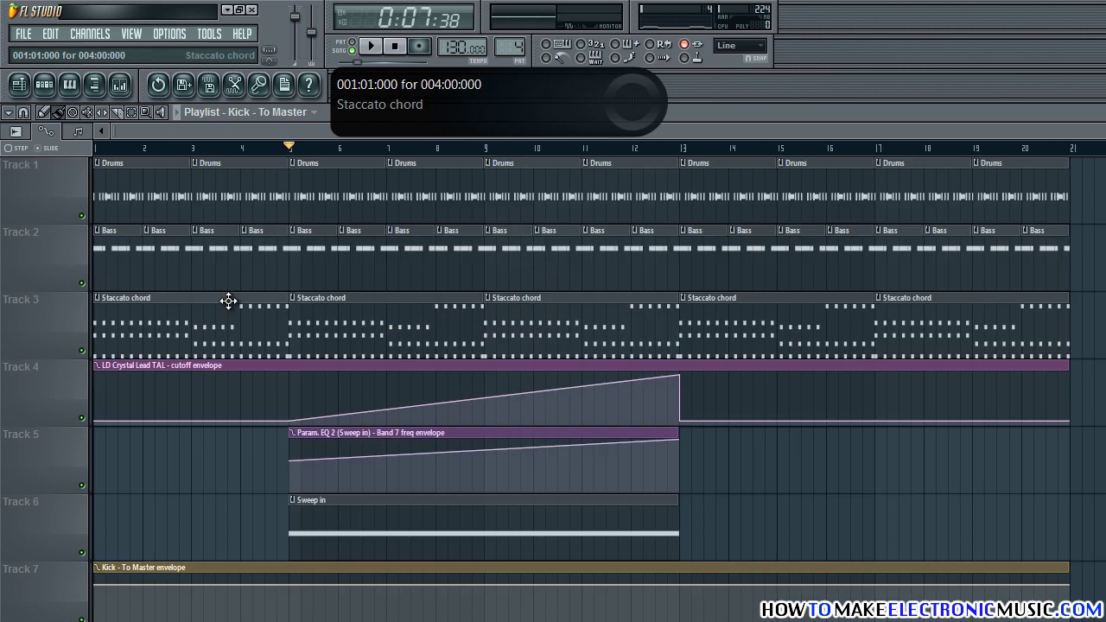
pyautogui.rightClick(52, 254)
pyautogui.click(123, 415)
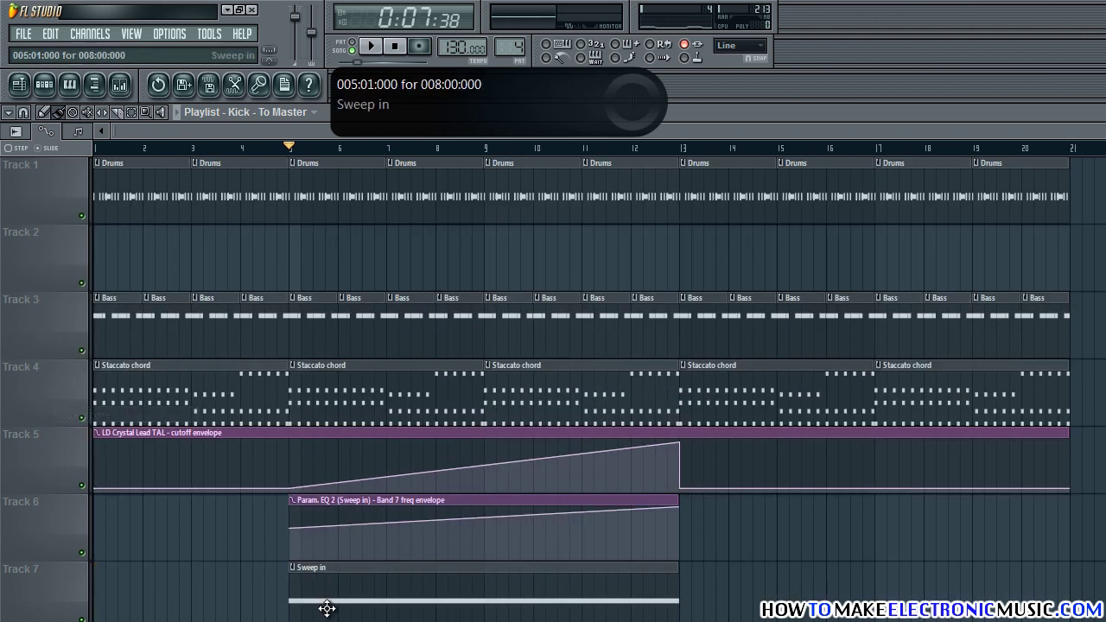
pyautogui.moveTo(304, 618); pyautogui.dragTo(291, 229)
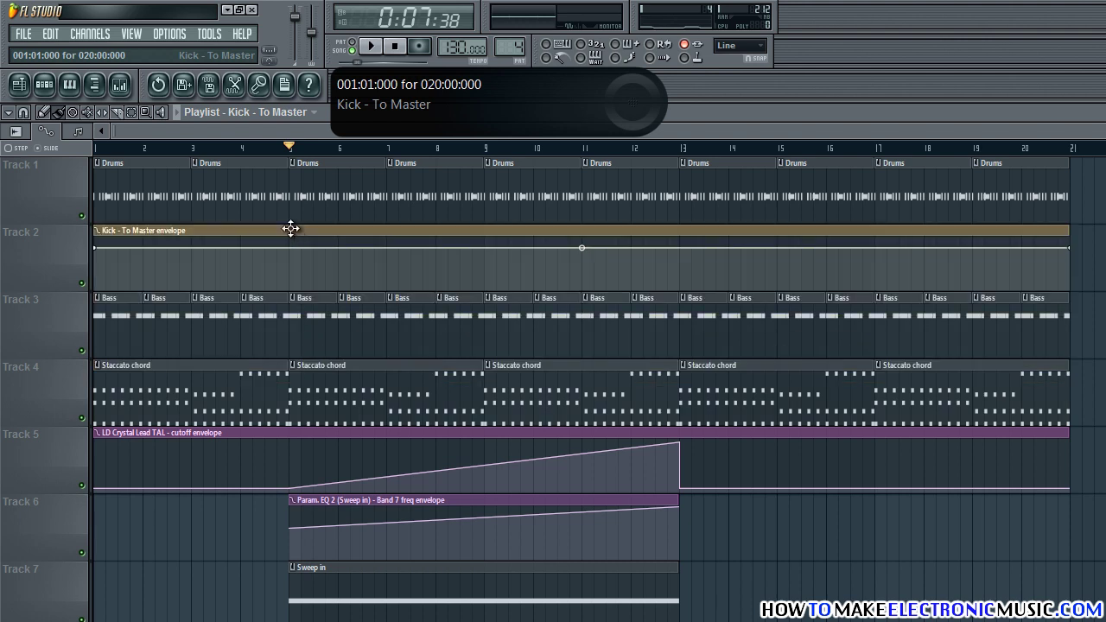
# Step: Add a point at bar 12 in the Kick - To Master envelope and give it the first point's copied 80% value
pyautogui.click(631, 149)
pyautogui.rightClick(95, 251)
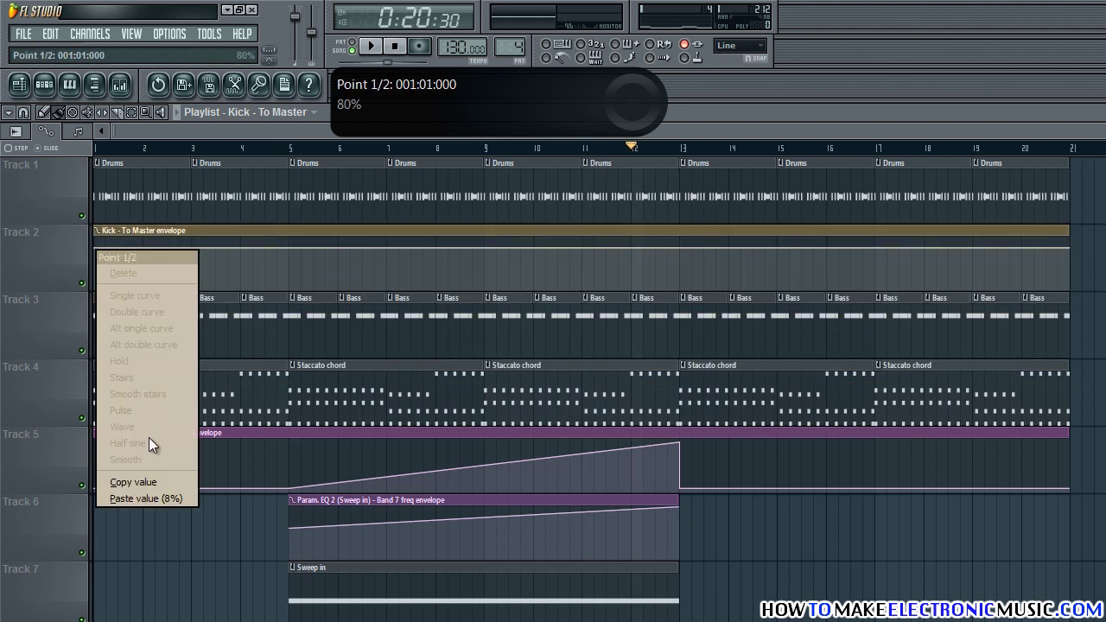
pyautogui.click(133, 482)
pyautogui.rightClick(632, 255)
pyautogui.rightClick(631, 255)
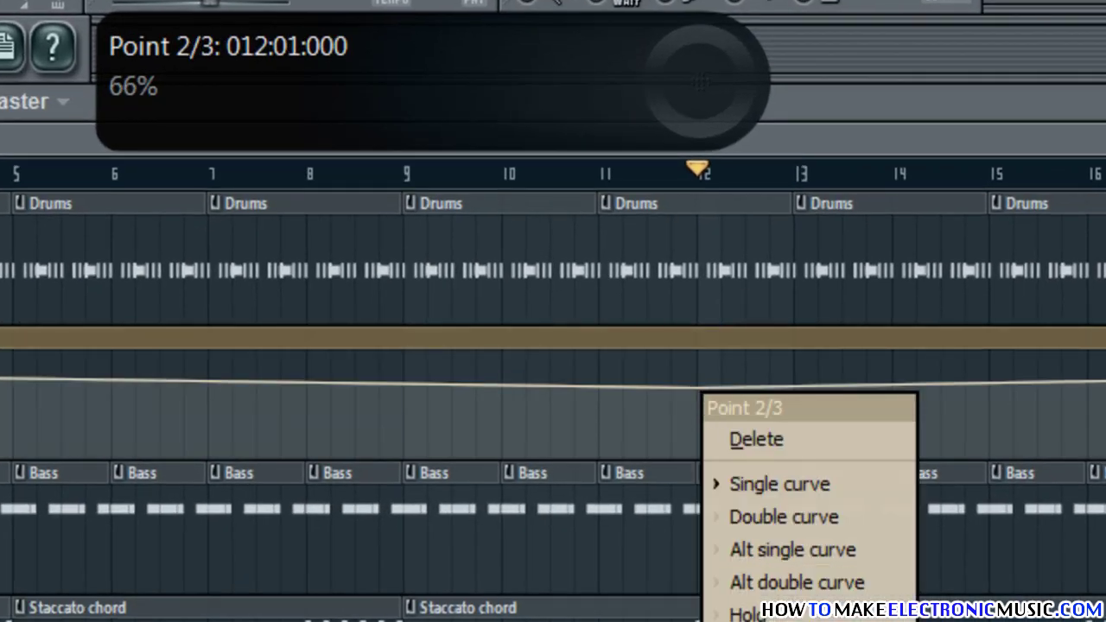
pyautogui.click(764, 621)
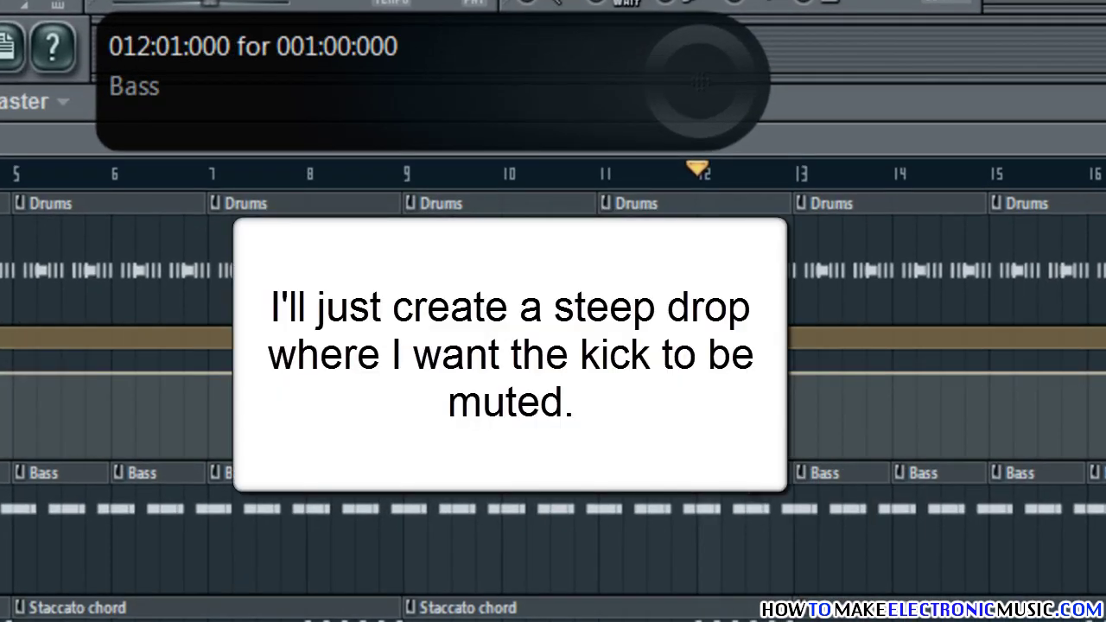
# Step: Add further points at bars 12 and 13 in the Kick - To Master envelope and lower both to 0%
pyautogui.rightClick(703, 432)
pyautogui.moveTo(703, 432); pyautogui.dragTo(703, 467)
pyautogui.rightClick(796, 443)
pyautogui.moveTo(796, 443); pyautogui.dragTo(799, 461)
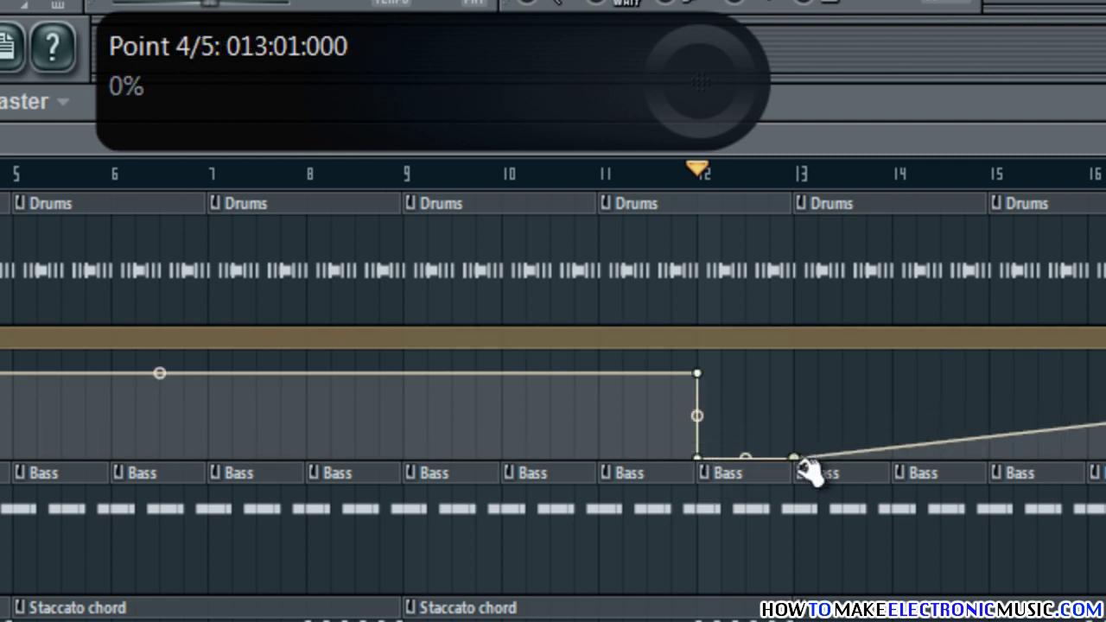
# Step: Add a point at bar 13 in the Kick - To Master envelope and paste the copied 80% value onto it and the end point at bar 21
pyautogui.rightClick(793, 377)
pyautogui.rightClick(793, 377)
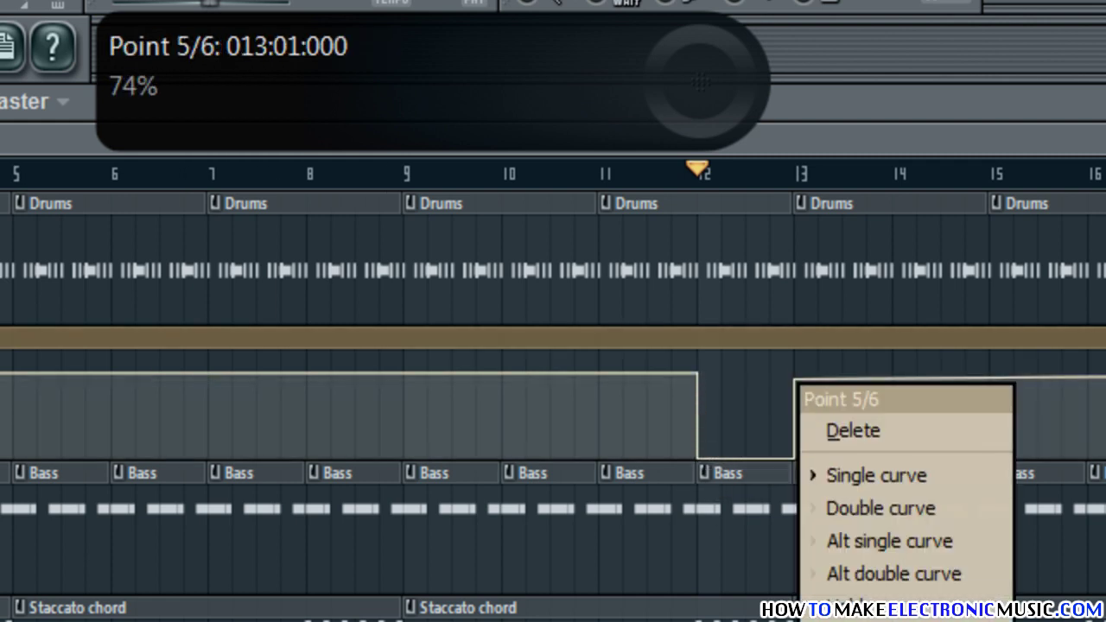
pyautogui.click(873, 620)
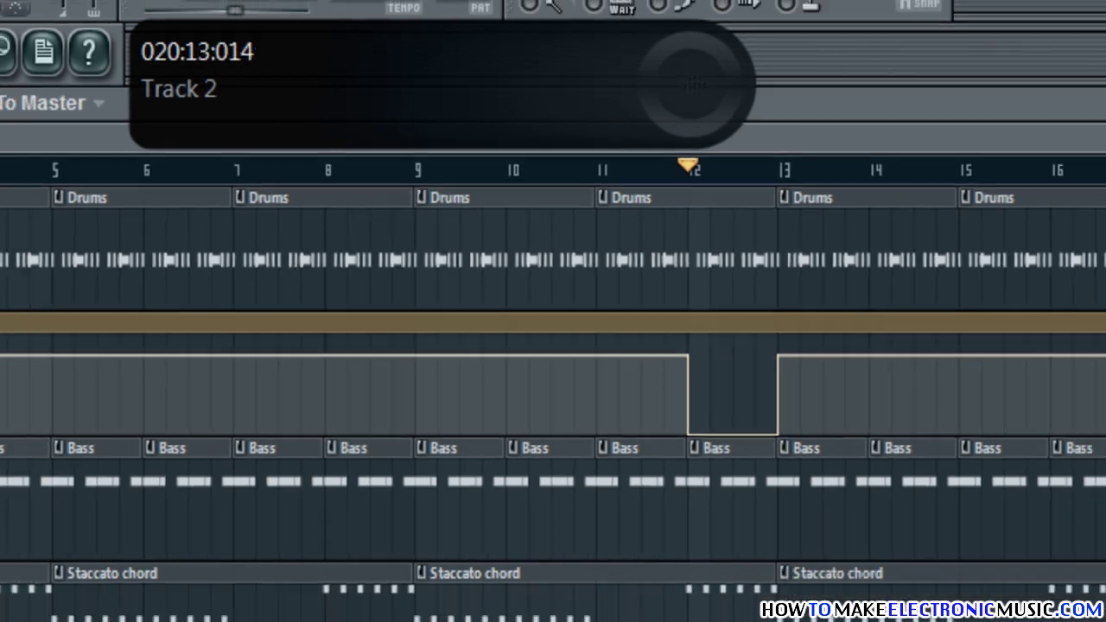
pyautogui.moveTo(1067, 247); pyautogui.dragTo(1071, 250)
pyautogui.rightClick(1072, 250)
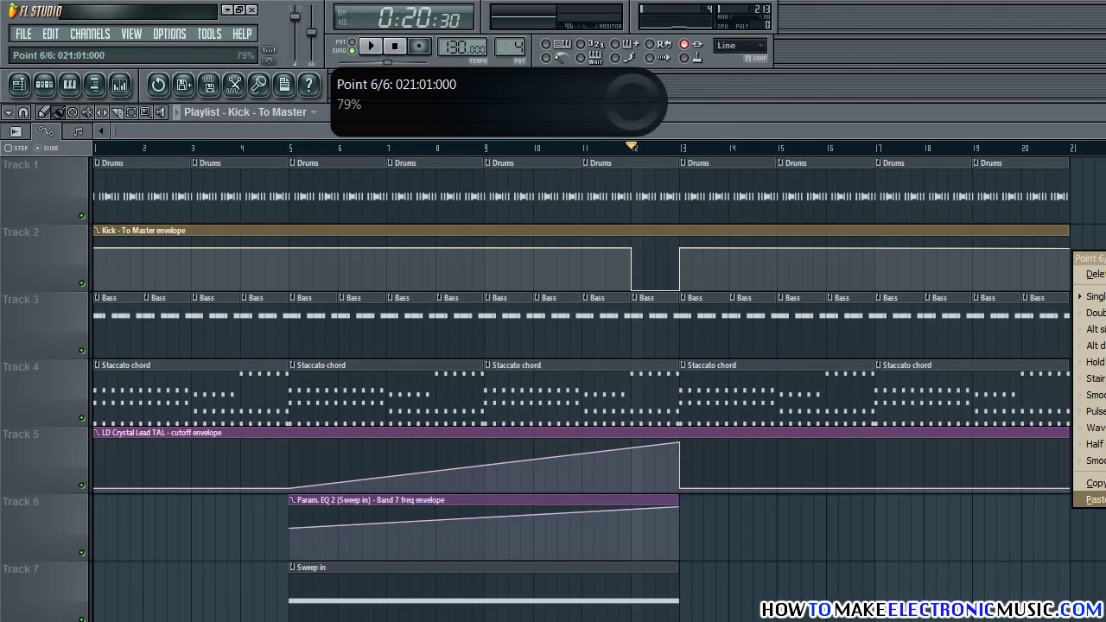
pyautogui.click(1089, 500)
# Step: Play the arrangement from bar 5 through the kick dropout, briefly muting and unmuting the Staccato chord track, and stop playback
pyautogui.click(298, 148)
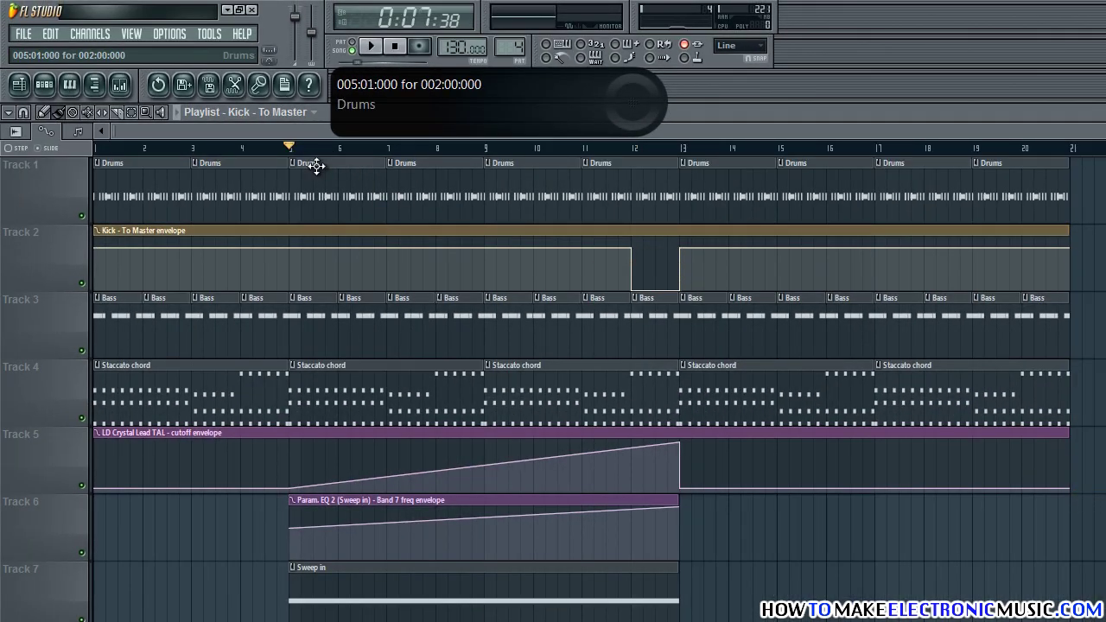
pyautogui.press('space')
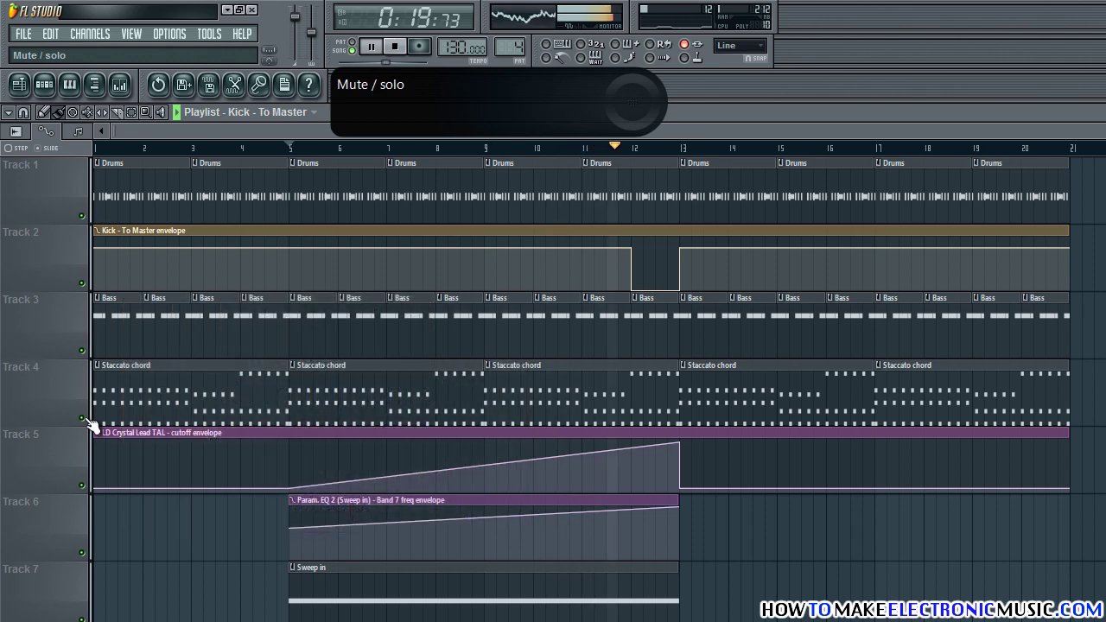
pyautogui.click(87, 420)
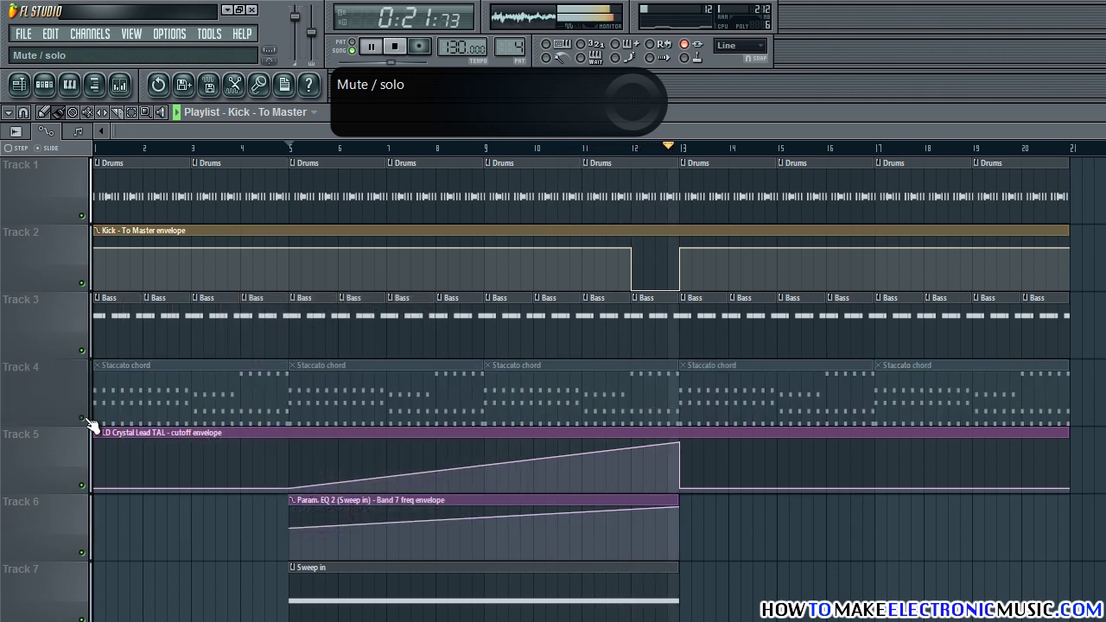
pyautogui.click(88, 420)
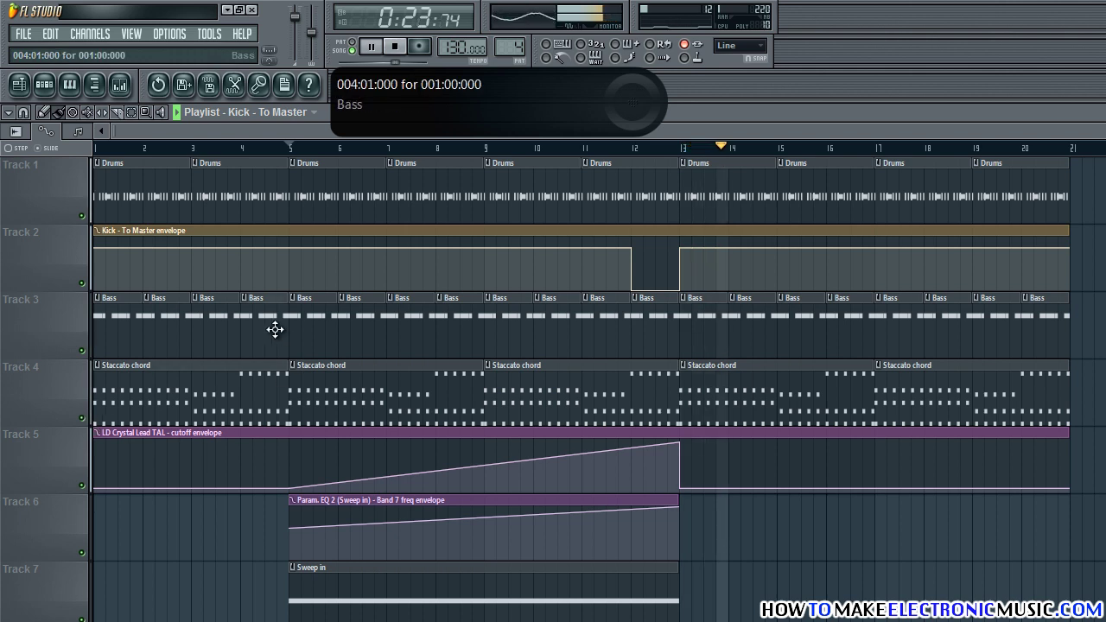
pyautogui.moveTo(205, 250)
pyautogui.press('space')
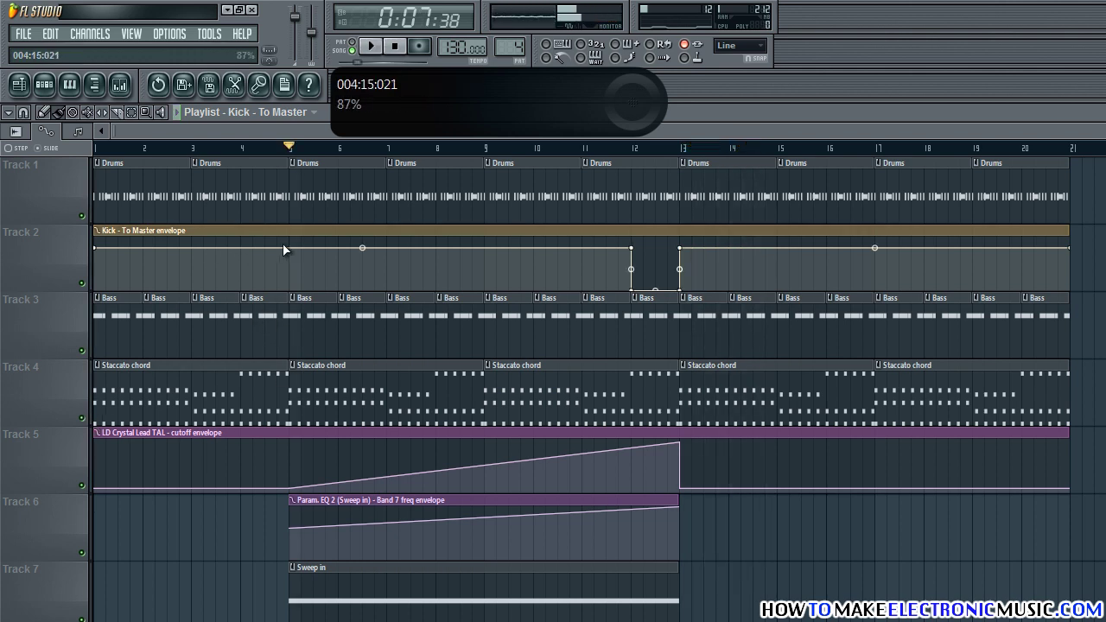
# Step: Add a new 3x Osc channel and assign it to a free mixer track
pyautogui.scroll(-3, 531, 299)
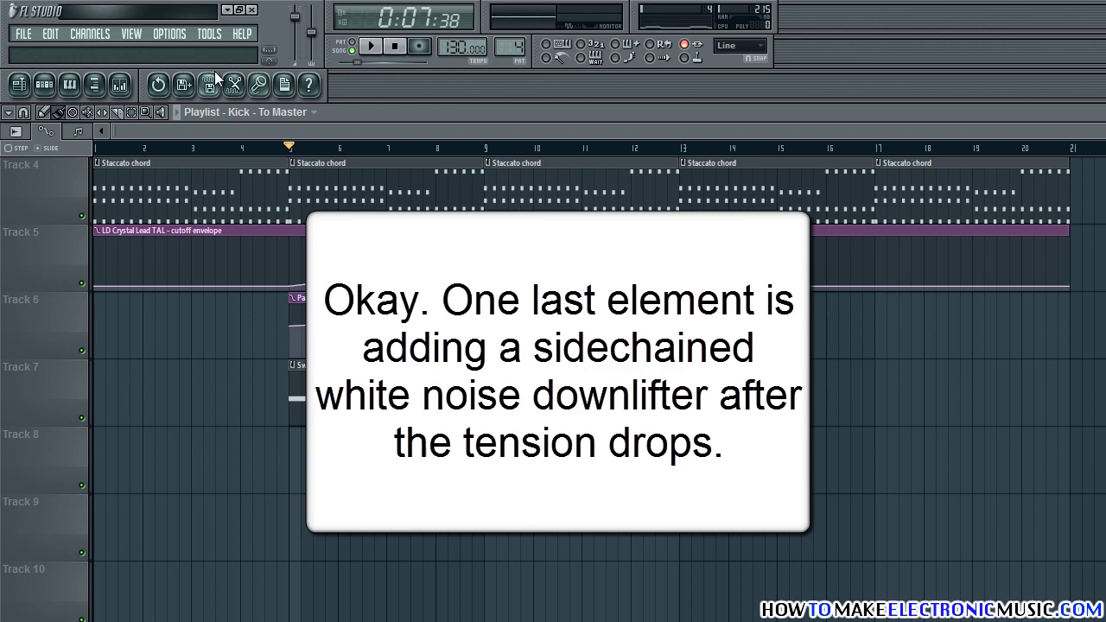
pyautogui.click(90, 34)
pyautogui.moveTo(97, 51)
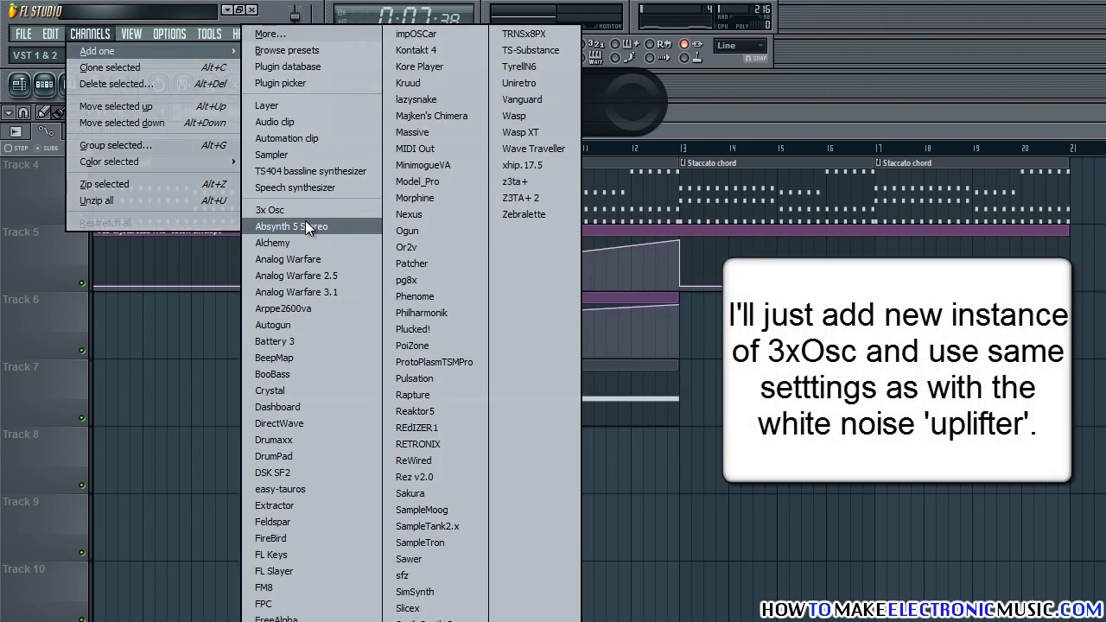
pyautogui.click(280, 210)
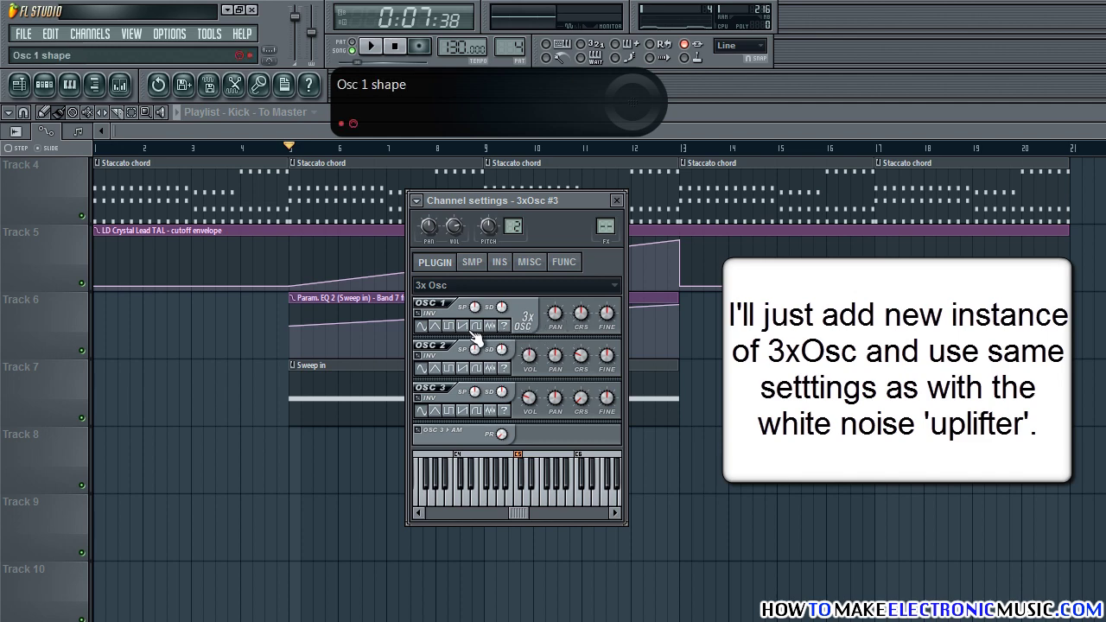
pyautogui.click(417, 201)
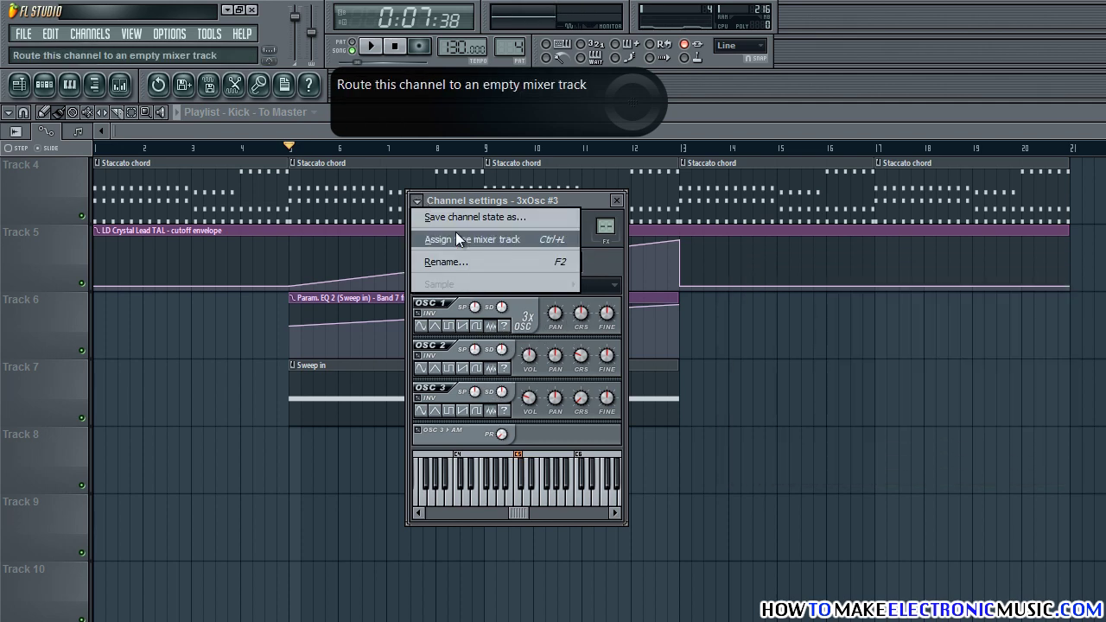
pyautogui.click(455, 233)
# Step: Rename the new 3x Osc mixer track as Sweep out and lower its volume fader
pyautogui.doubleClick(589, 312)
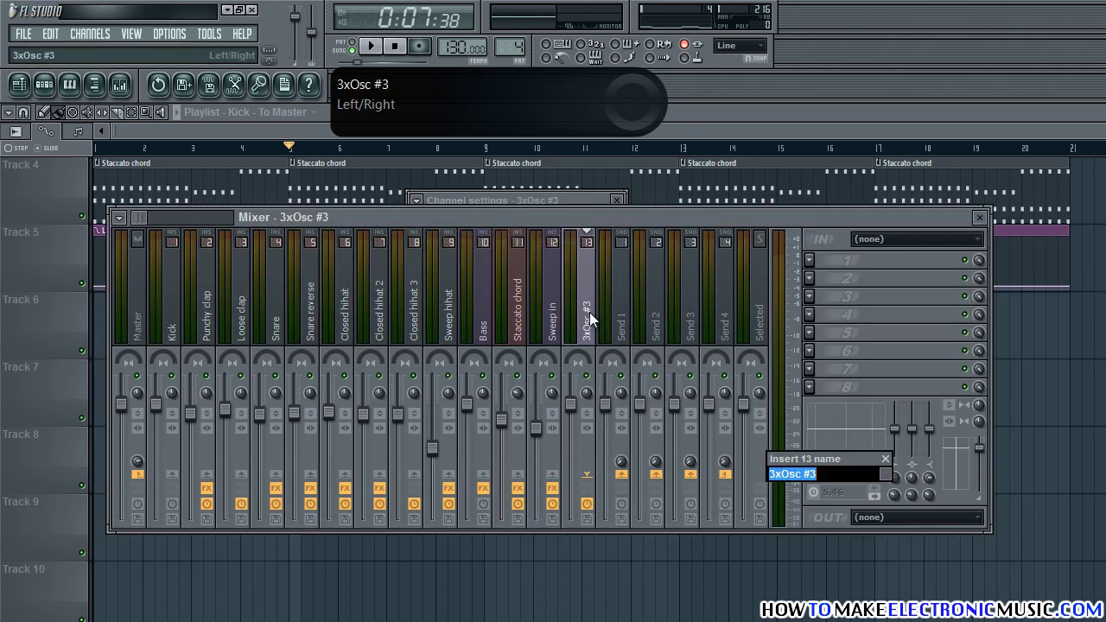
pyautogui.write('Sweep out')
pyautogui.press('Return')
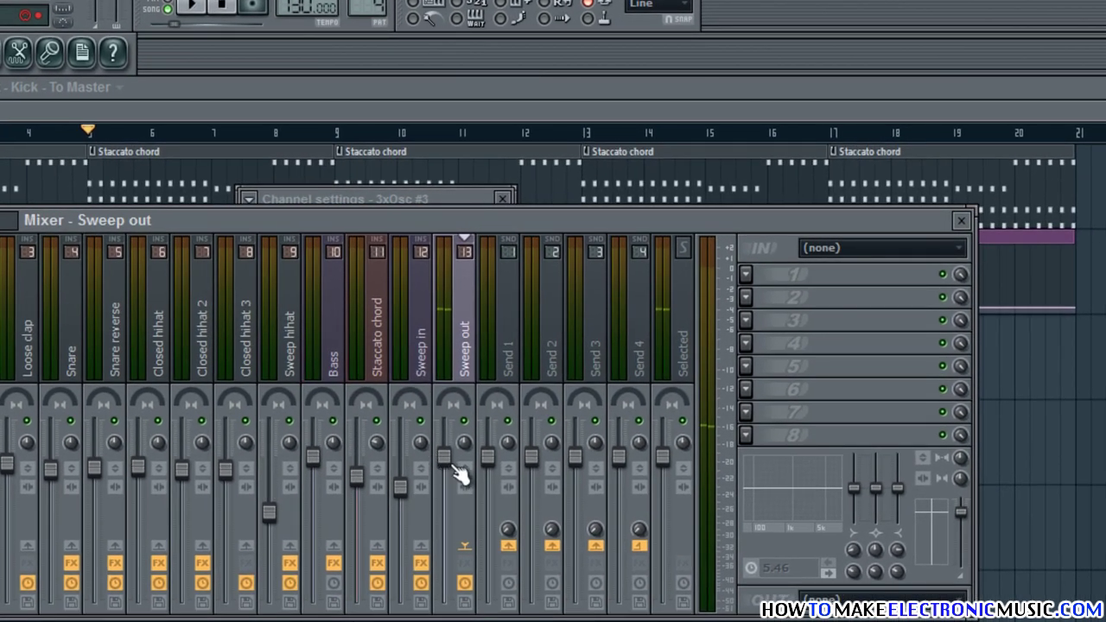
pyautogui.moveTo(580, 417); pyautogui.dragTo(584, 469)
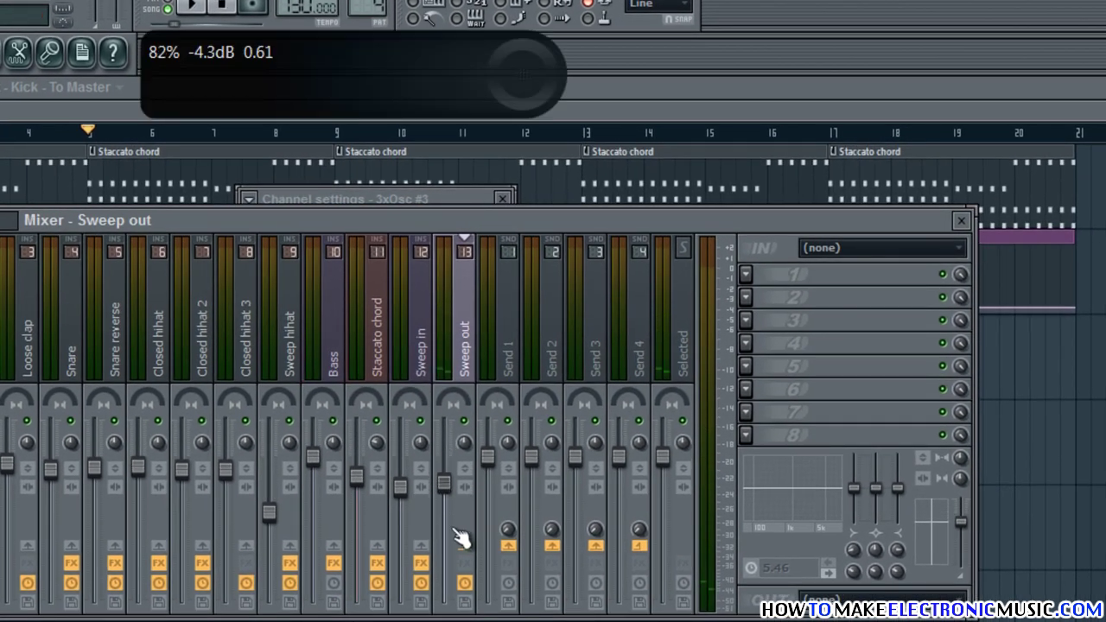
pyautogui.moveTo(461, 538); pyautogui.dragTo(468, 602)
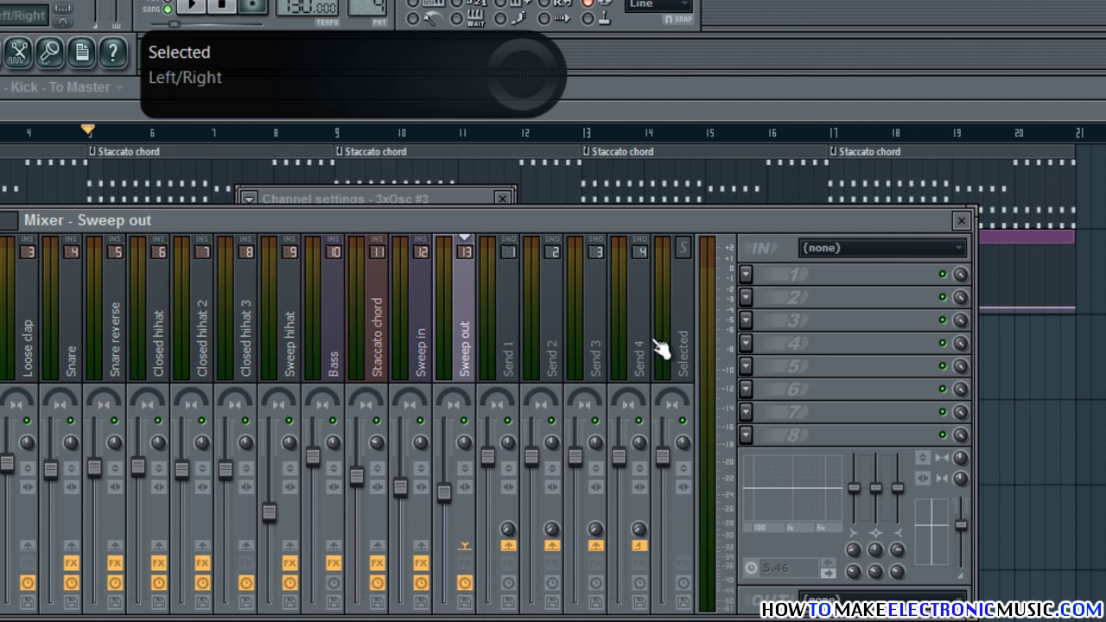
# Step: Load Fruity Parametric EQ 2 on the Sweep out track and cut the lows with band 1 at minimum level and about 2.5 kHz
pyautogui.click(747, 275)
pyautogui.click(985, 619)
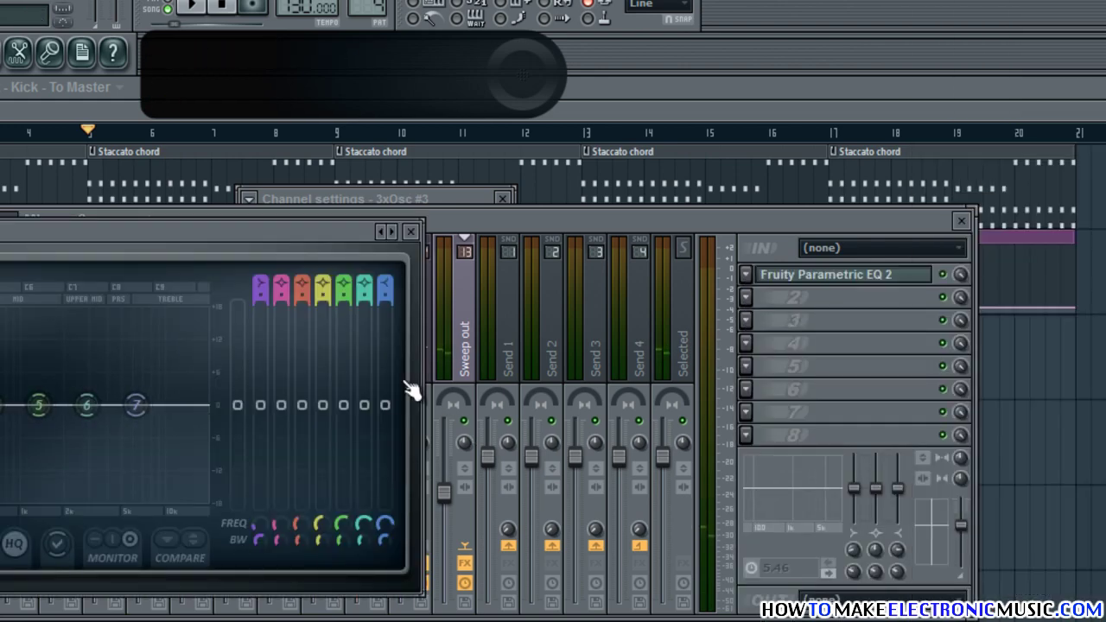
pyautogui.moveTo(267, 231); pyautogui.dragTo(639, 223)
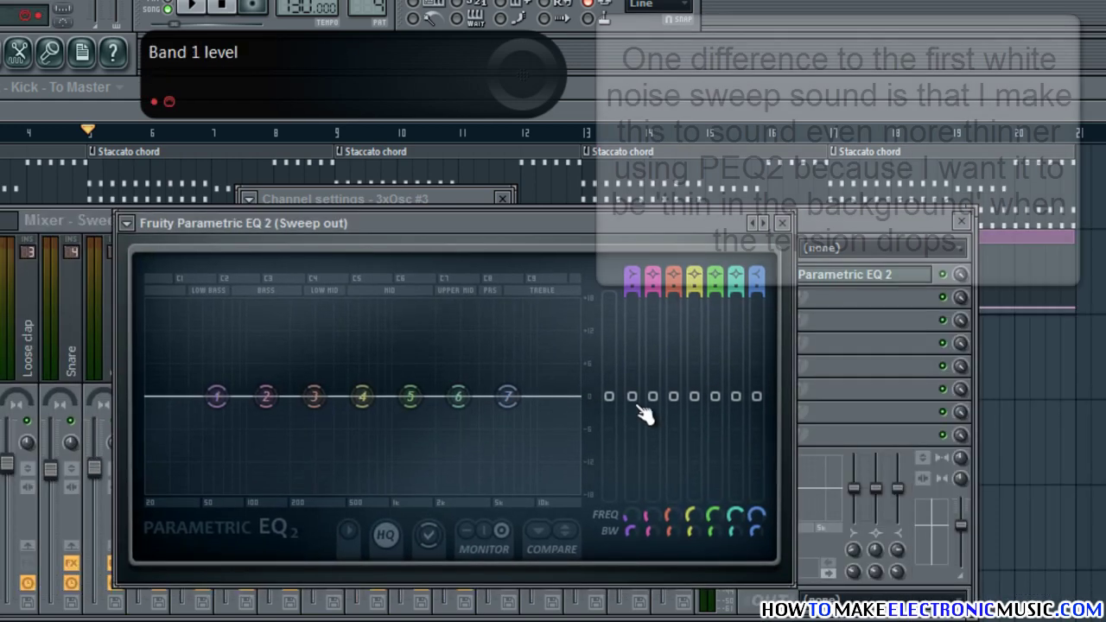
pyautogui.moveTo(632, 396); pyautogui.dragTo(626, 190)
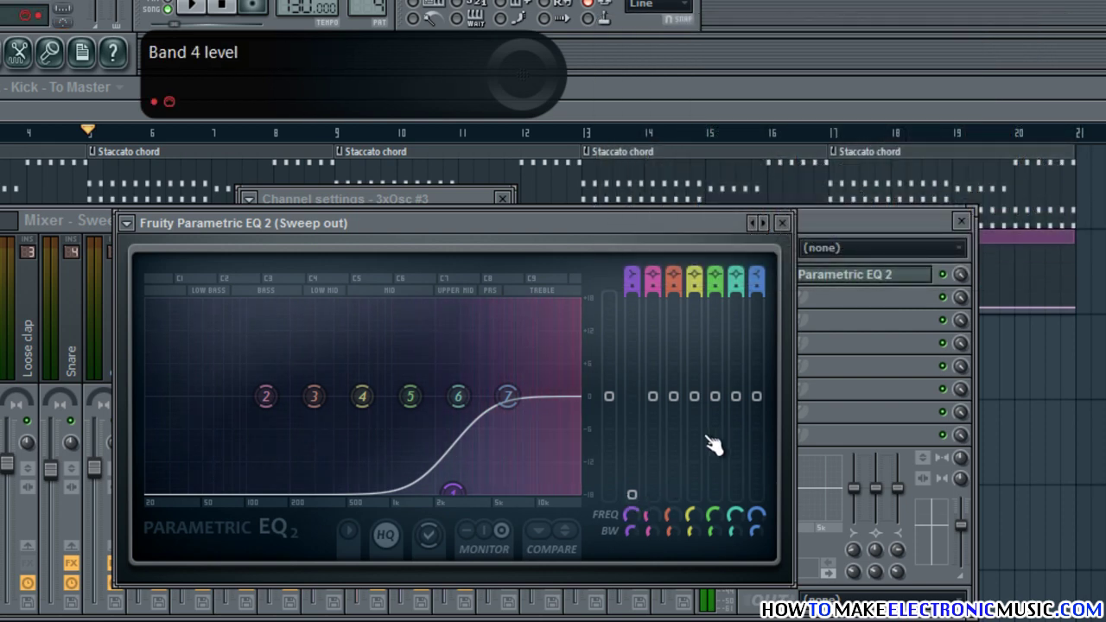
pyautogui.moveTo(763, 508); pyautogui.dragTo(763, 388)
pyautogui.click(782, 223)
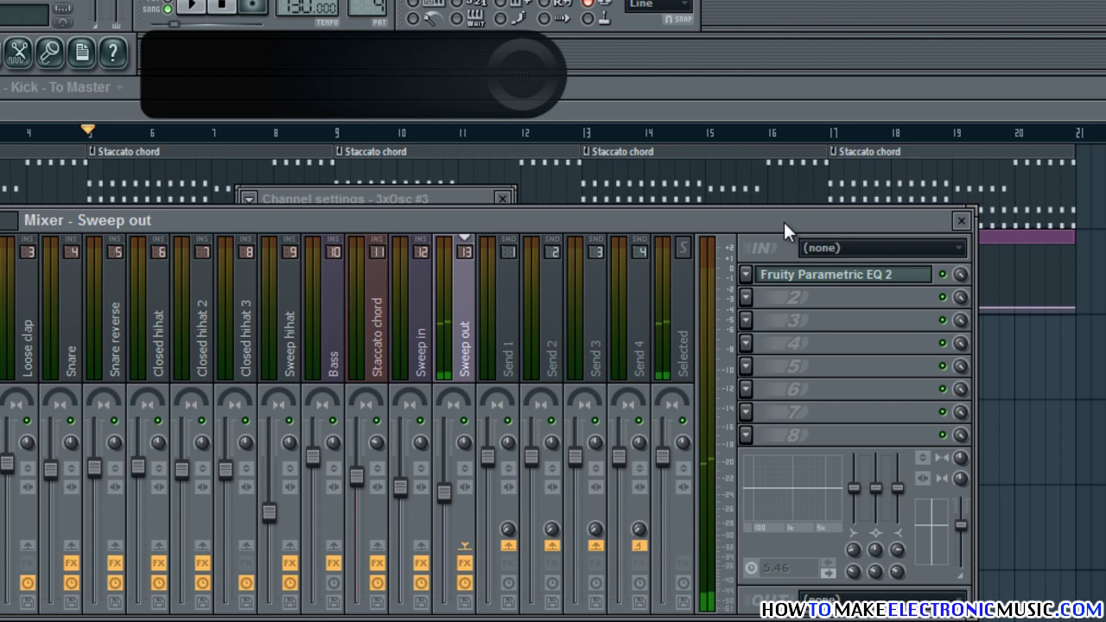
# Step: Load a second Fruity Parametric EQ 2 in slot 2 of the Sweep out track and set its band 7 type to Low pass
pyautogui.click(745, 297)
pyautogui.click(983, 620)
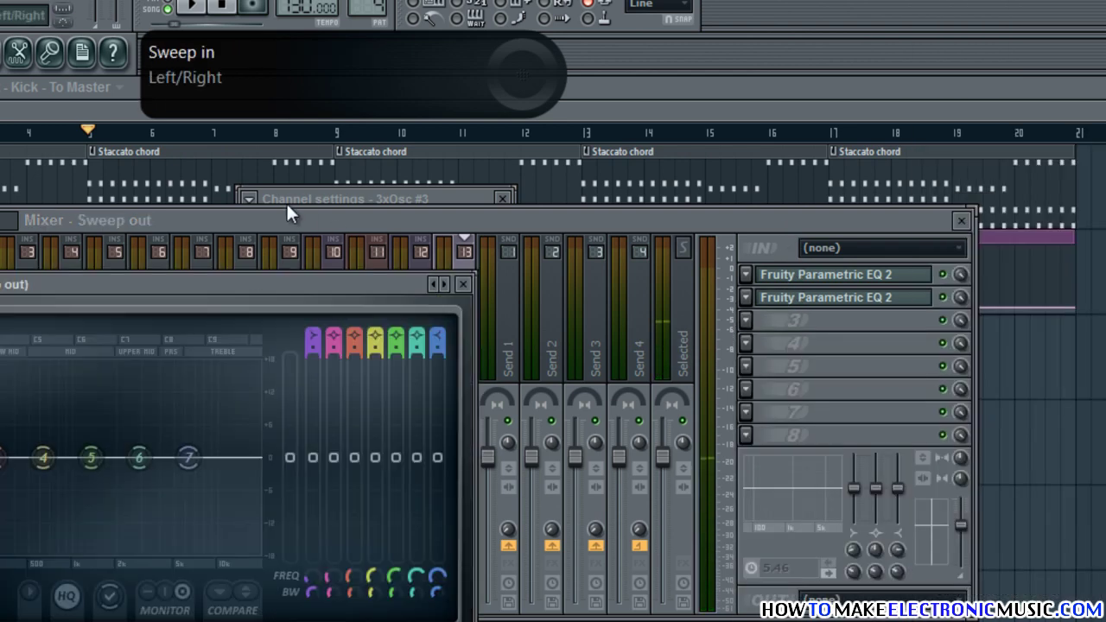
pyautogui.moveTo(300, 281); pyautogui.dragTo(607, 237)
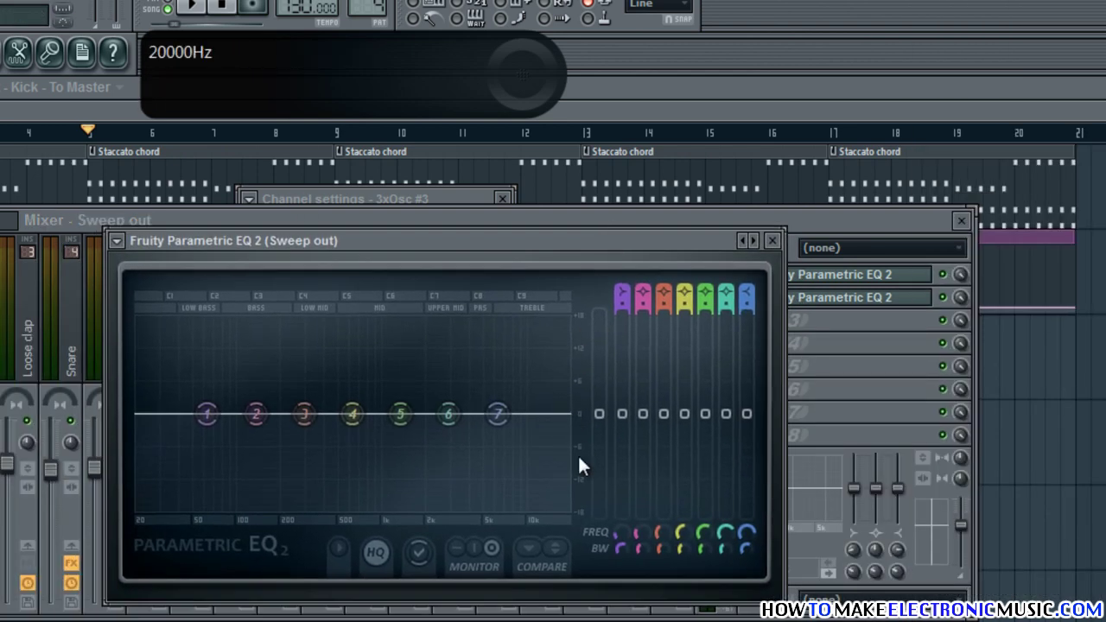
pyautogui.rightClick(499, 415)
pyautogui.moveTo(532, 473)
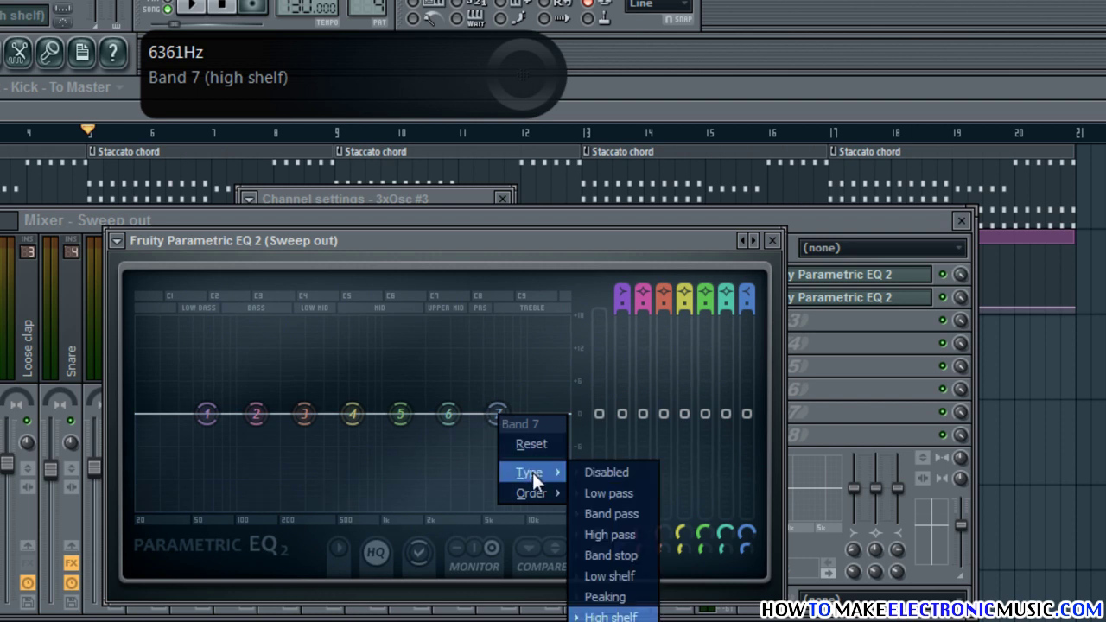
pyautogui.click(608, 494)
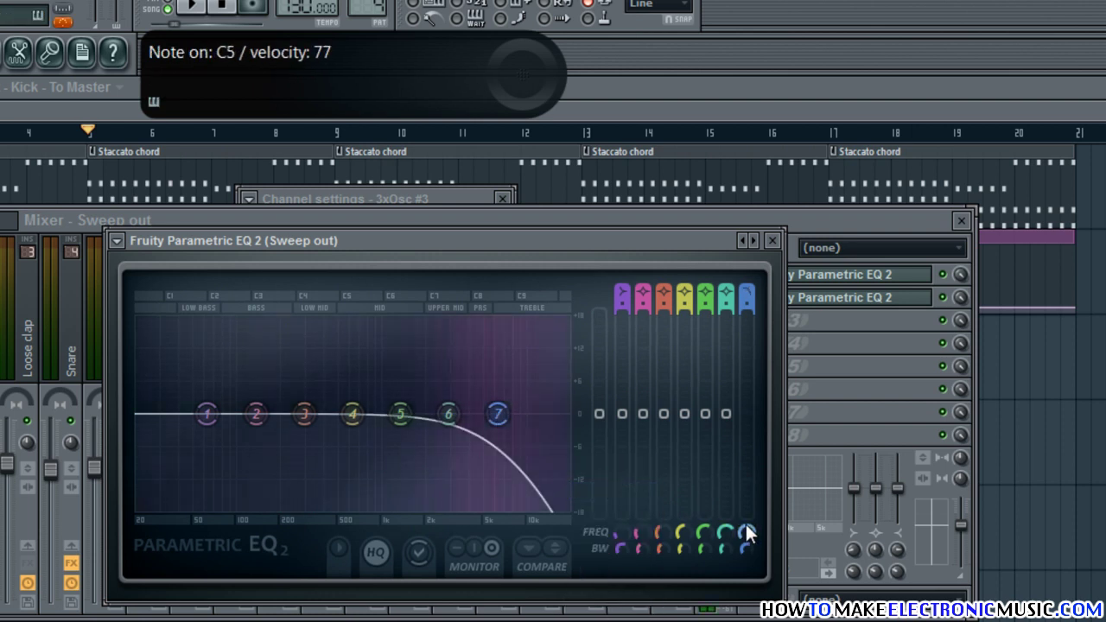
# Step: Raise the second EQ's band 7 frequency to the upper end, create an automation clip for it, and close the plugin, mixer and channel windows
pyautogui.moveTo(749, 534); pyautogui.dragTo(747, 361)
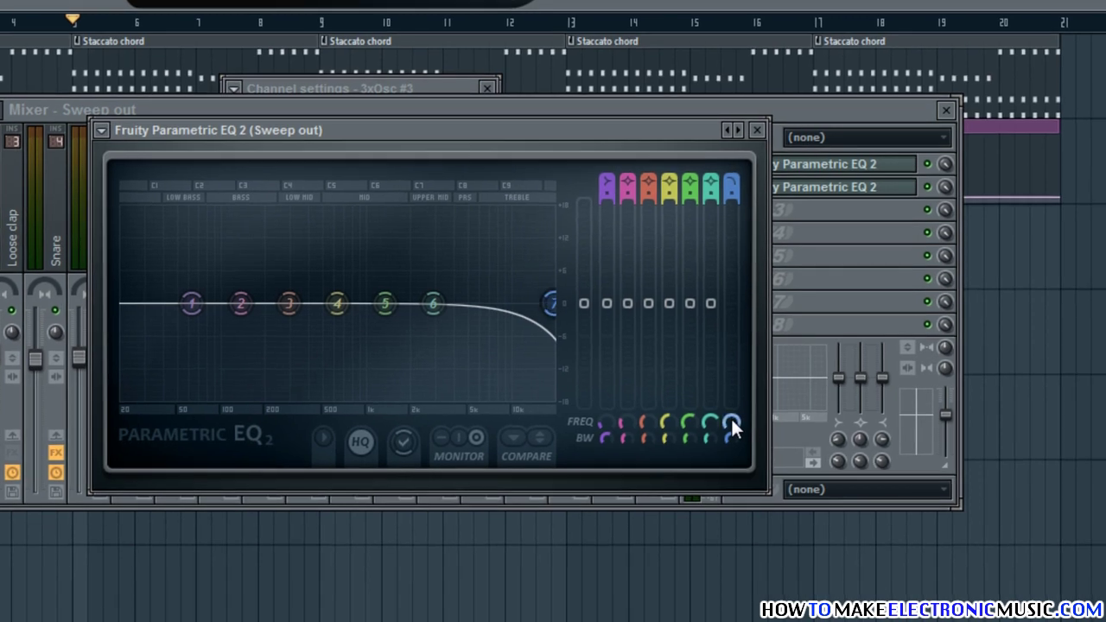
pyautogui.rightClick(747, 534)
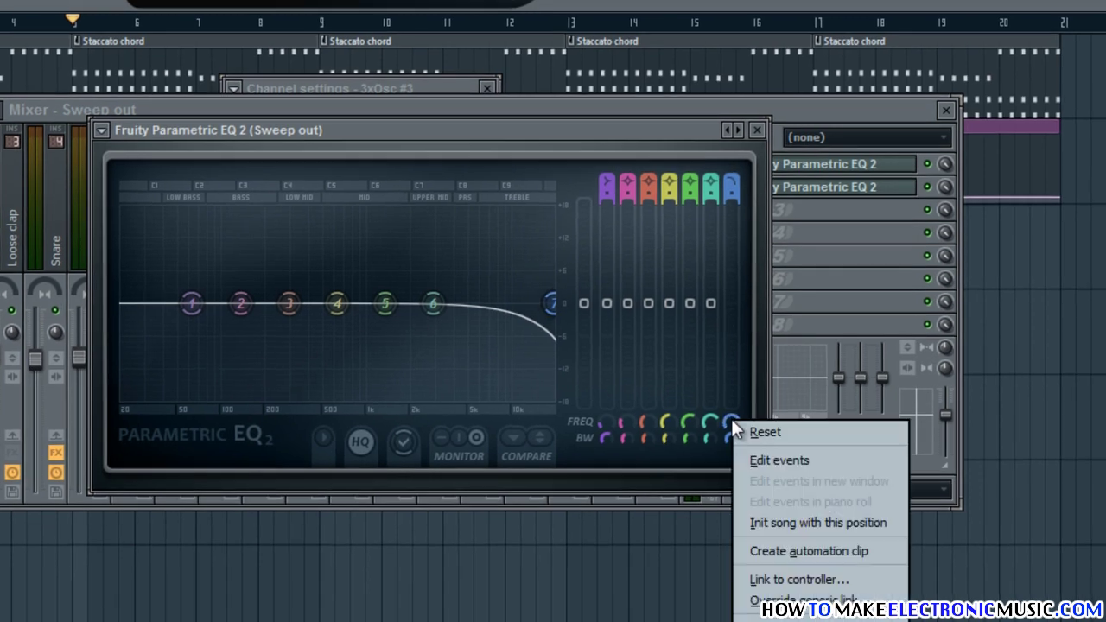
pyautogui.click(846, 555)
pyautogui.click(757, 129)
pyautogui.click(946, 110)
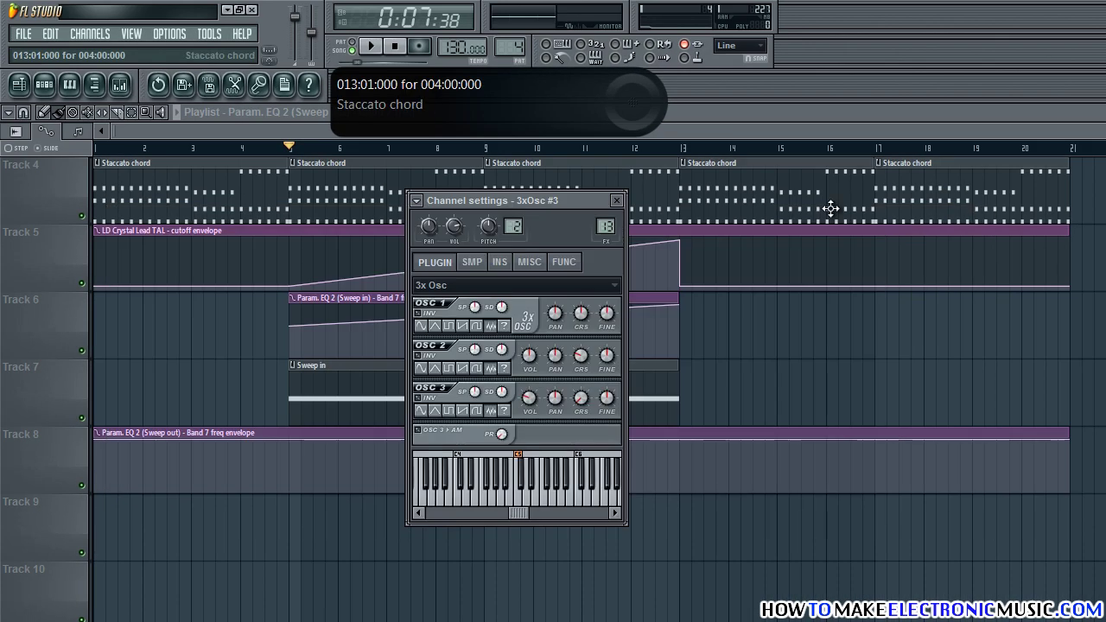
pyautogui.click(616, 199)
# Step: Create a new empty pattern and place it on Track 9 at bar 13
pyautogui.scroll(-3, 519, 466)
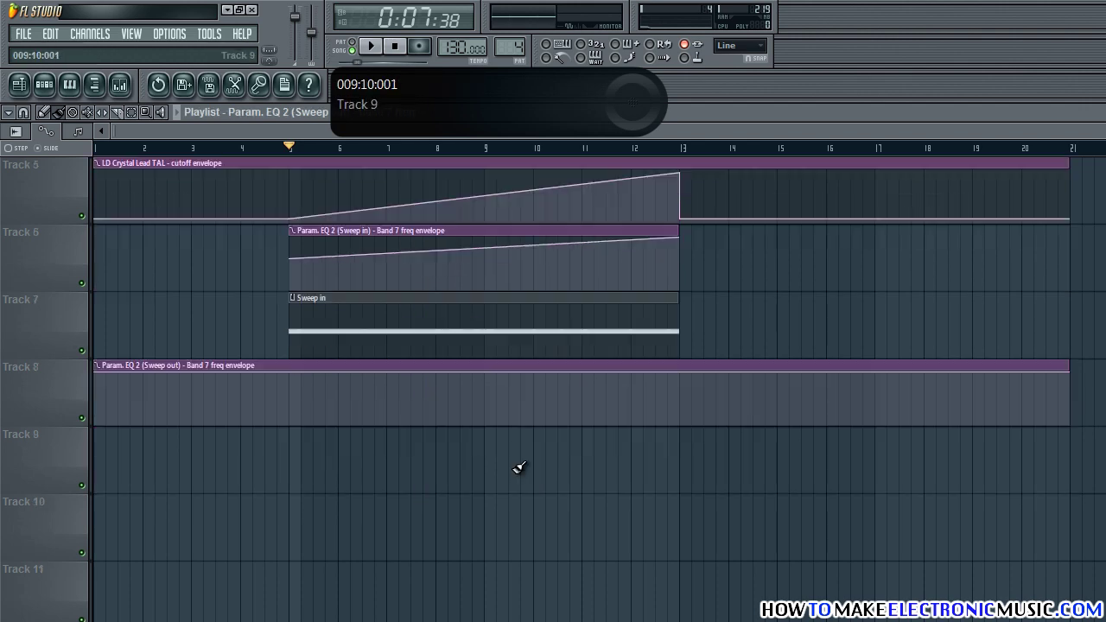
pyautogui.scroll(2, 501, 412)
pyautogui.scroll(-1, 496, 420)
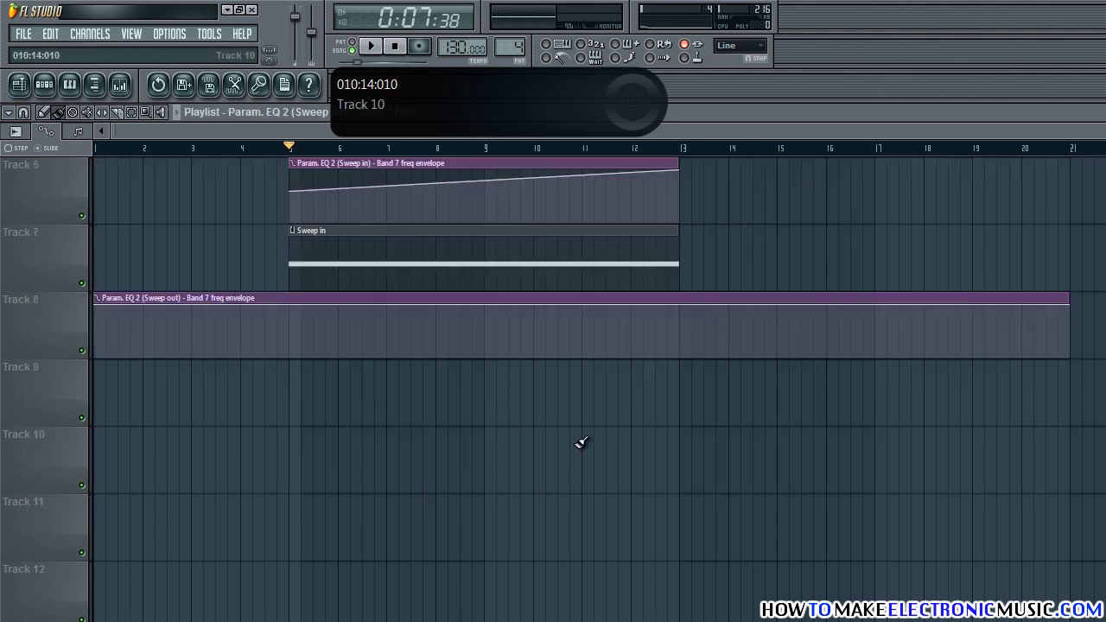
pyautogui.press('F4')
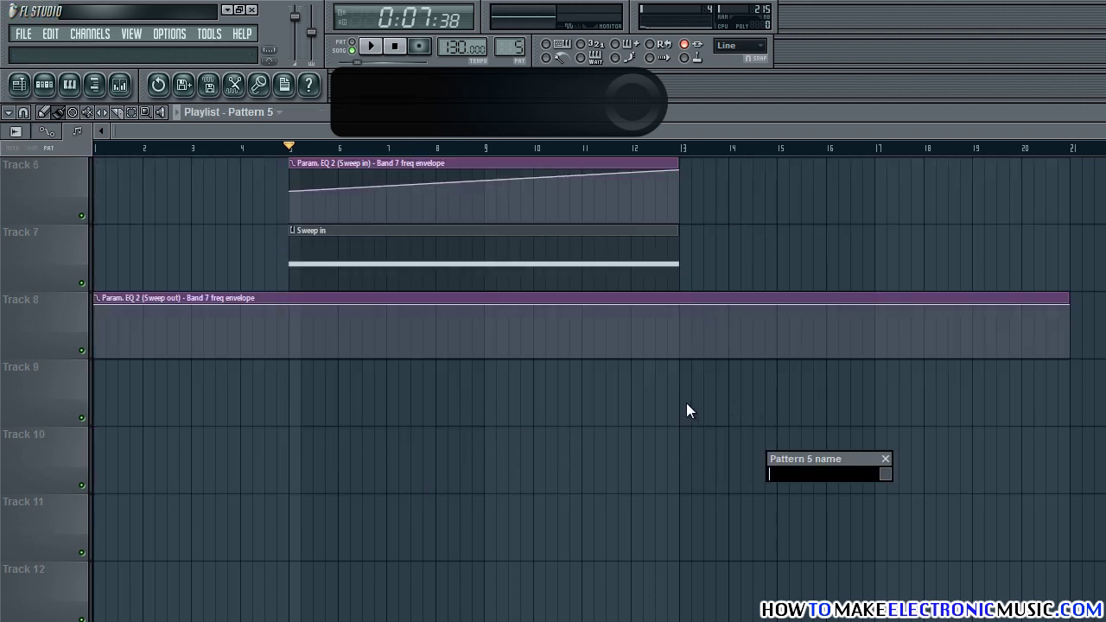
pyautogui.click(683, 376)
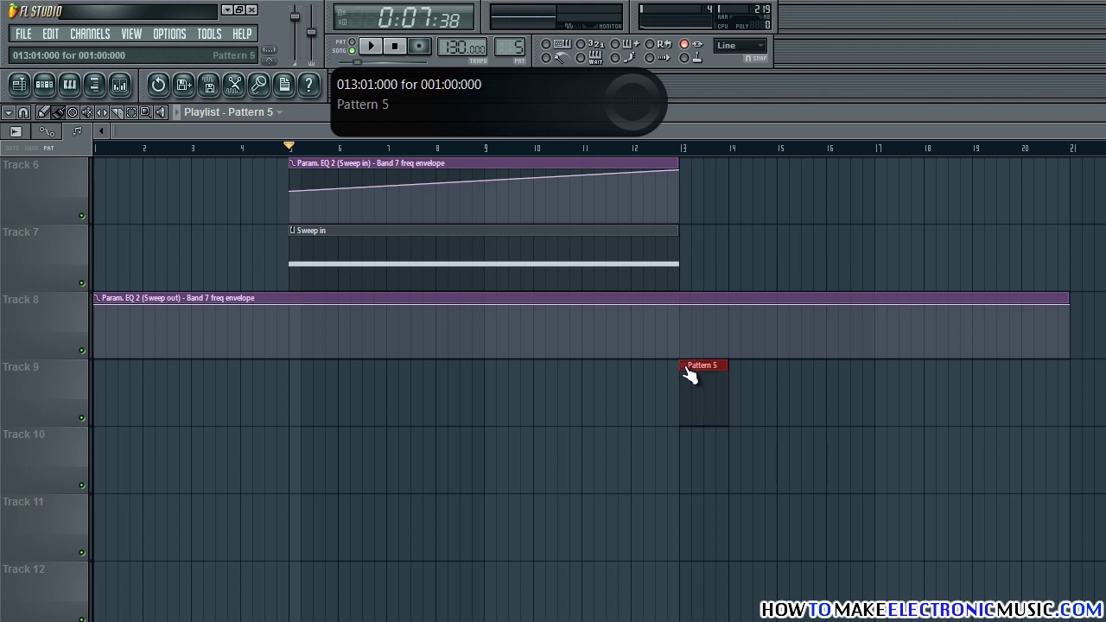
# Step: Rename the new pattern on Track 9 as Sweep out
pyautogui.click(687, 368)
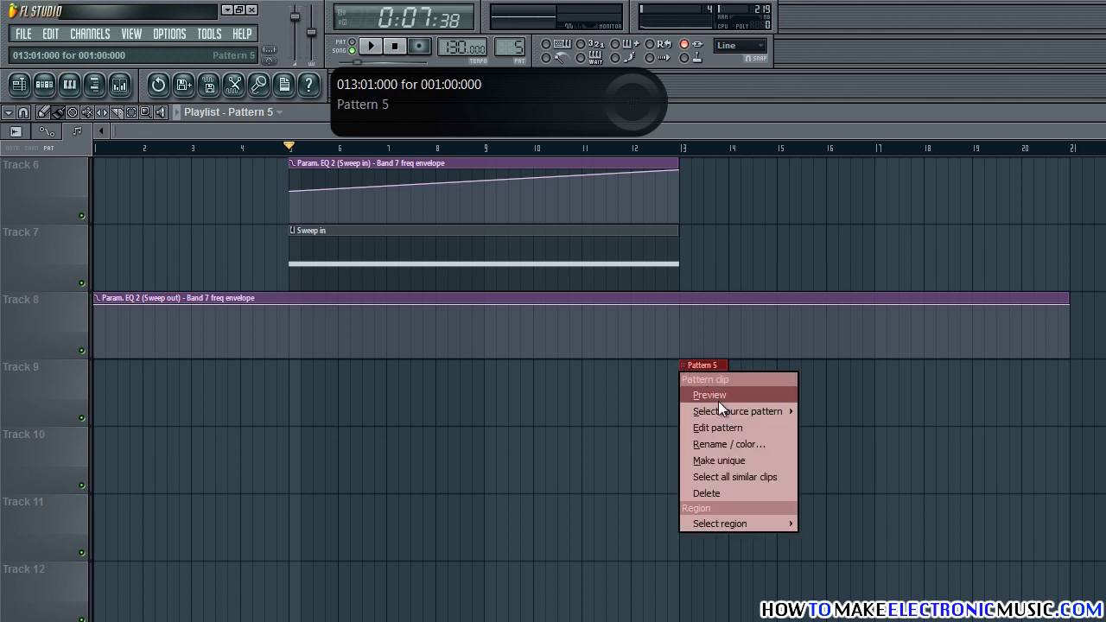
pyautogui.click(750, 443)
pyautogui.write('Sweep o')
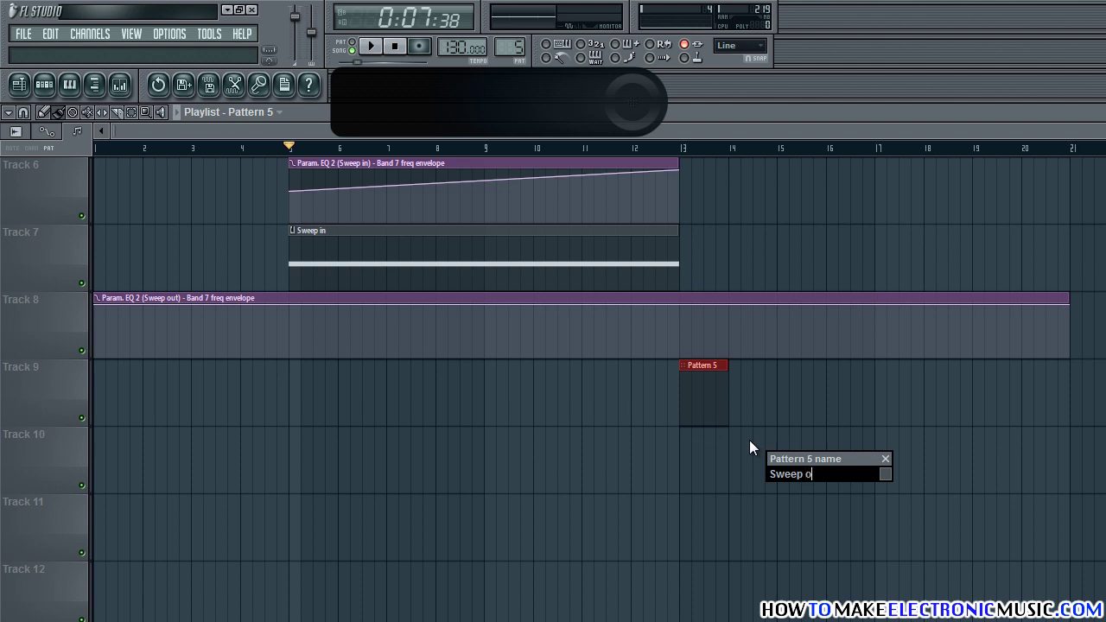
pyautogui.write('ut')
pyautogui.press('Return')
# Step: Set the song position to bar 13 and open the Sweep out pattern's piano roll for 3xOsc #3
pyautogui.click(682, 148)
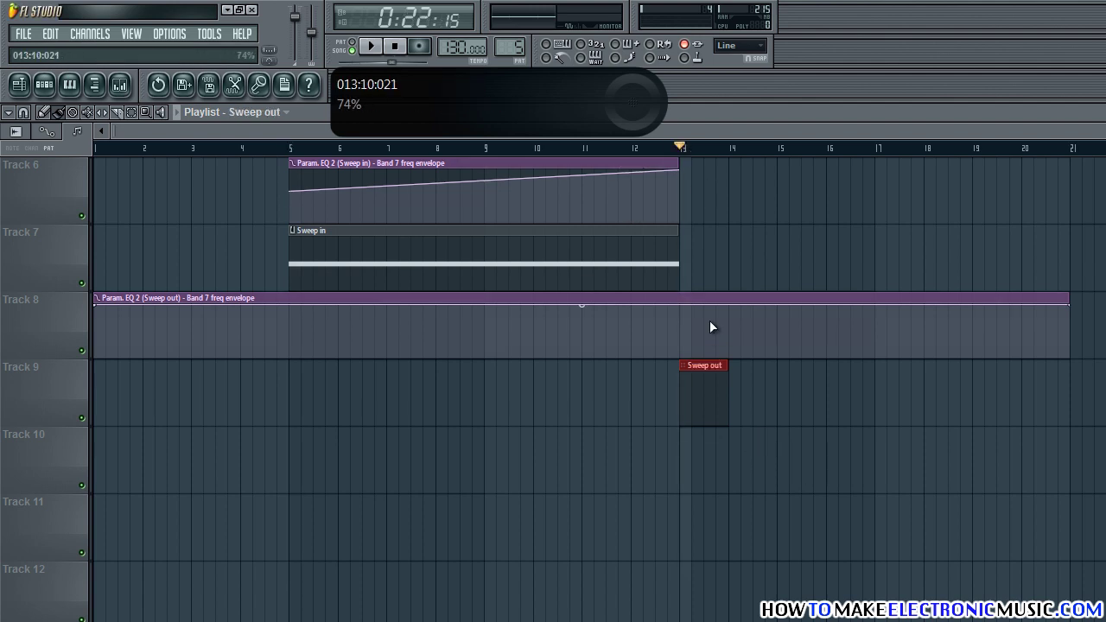
pyautogui.doubleClick(703, 366)
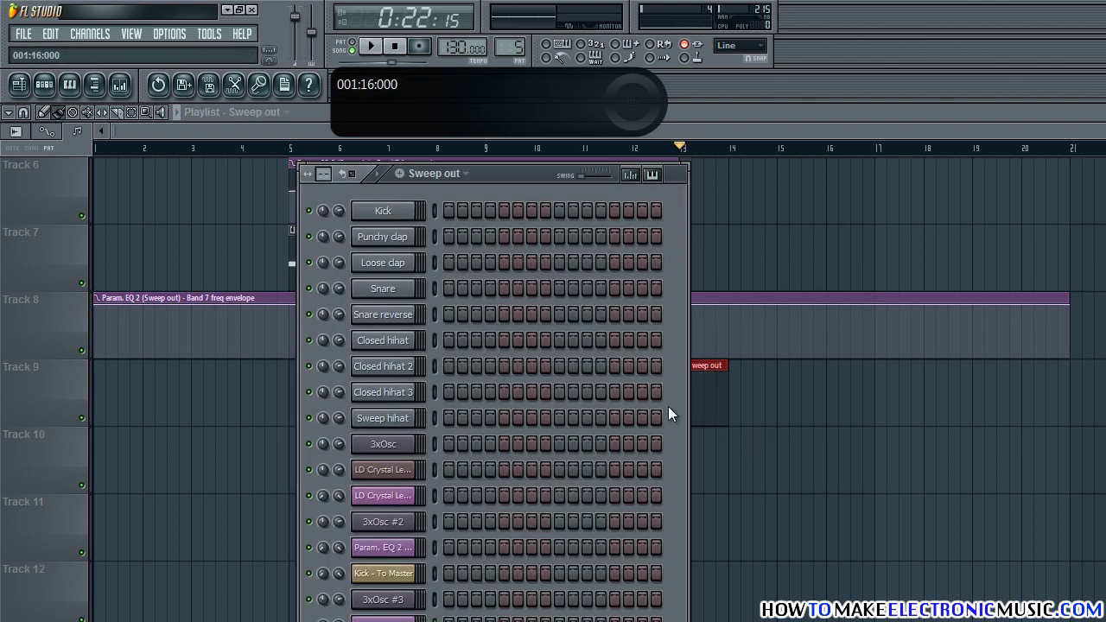
pyautogui.rightClick(405, 599)
pyautogui.click(436, 598)
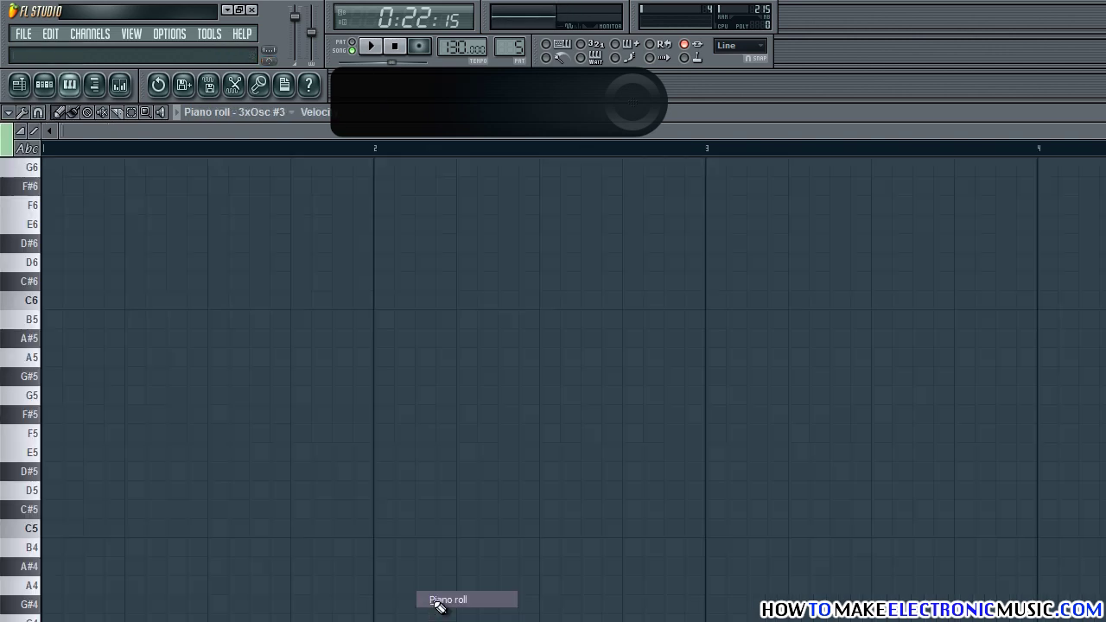
# Step: Add a C5 note at bar 1 with an eight-bar duration, then close the piano roll and step sequencer
pyautogui.scroll(-3, 139, 428)
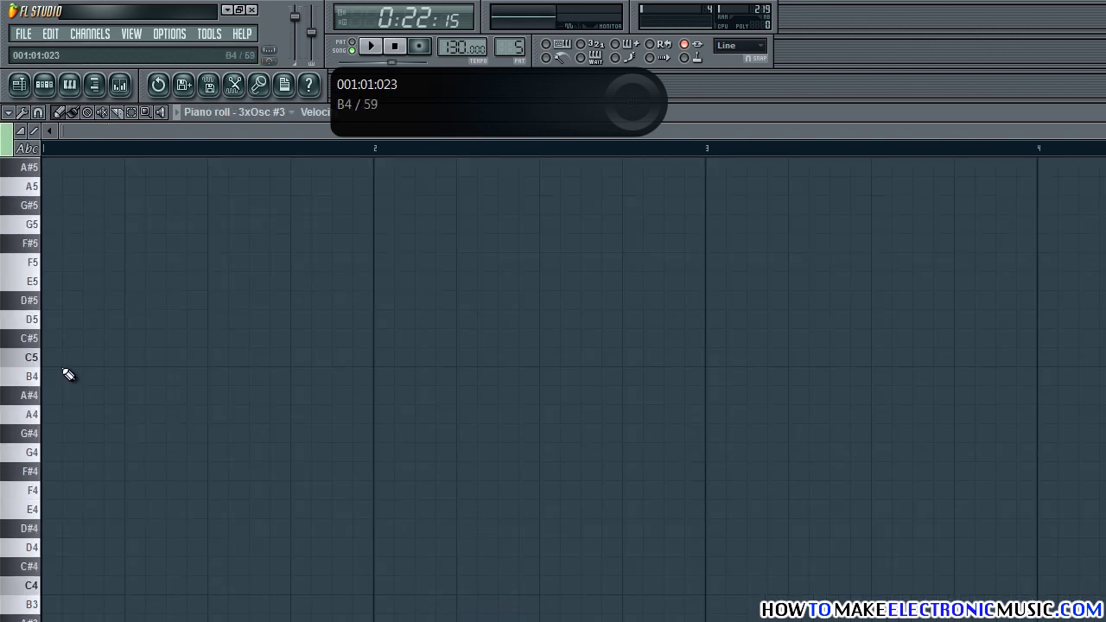
pyautogui.scroll(1, 65, 380)
pyautogui.click(54, 415)
pyautogui.doubleClick(53, 418)
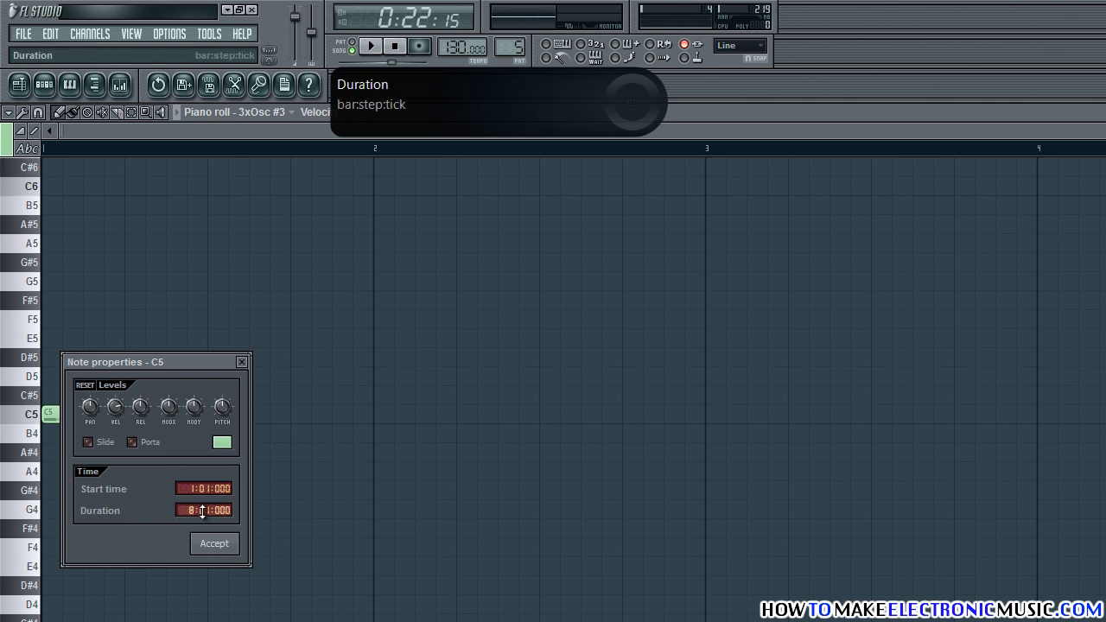
pyautogui.click(227, 547)
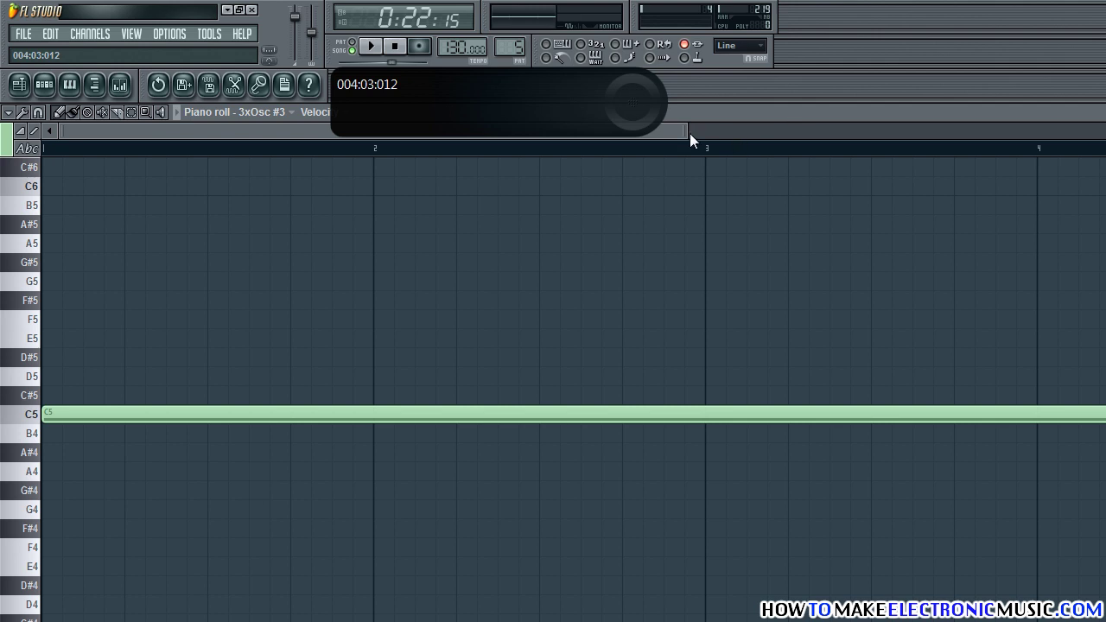
pyautogui.moveTo(689, 133); pyautogui.dragTo(1102, 131)
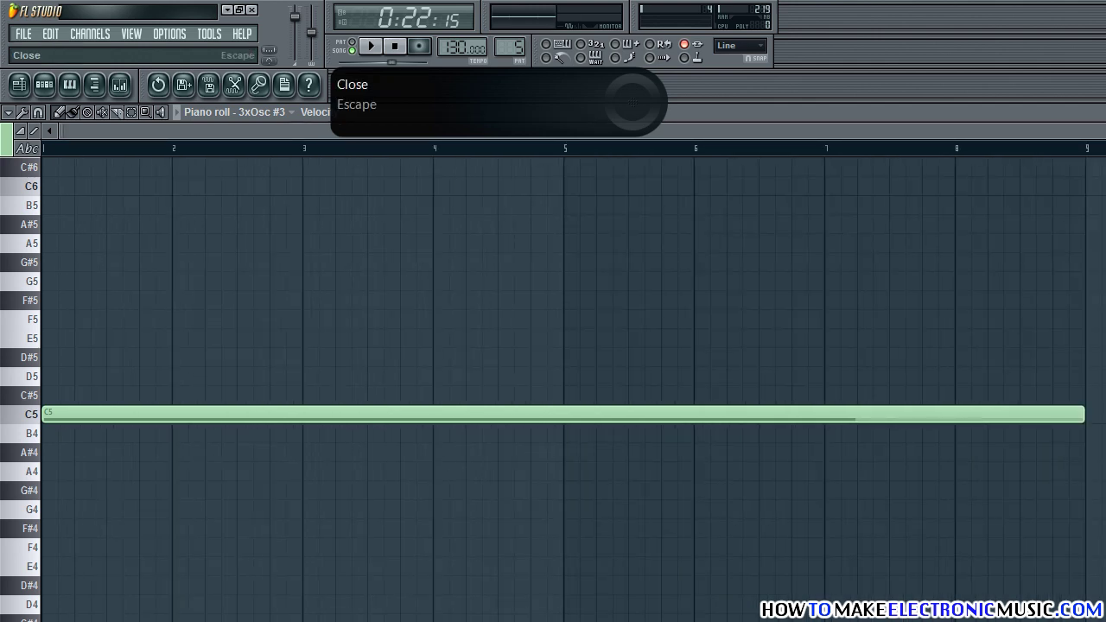
pyautogui.click(1104, 113)
pyautogui.click(680, 174)
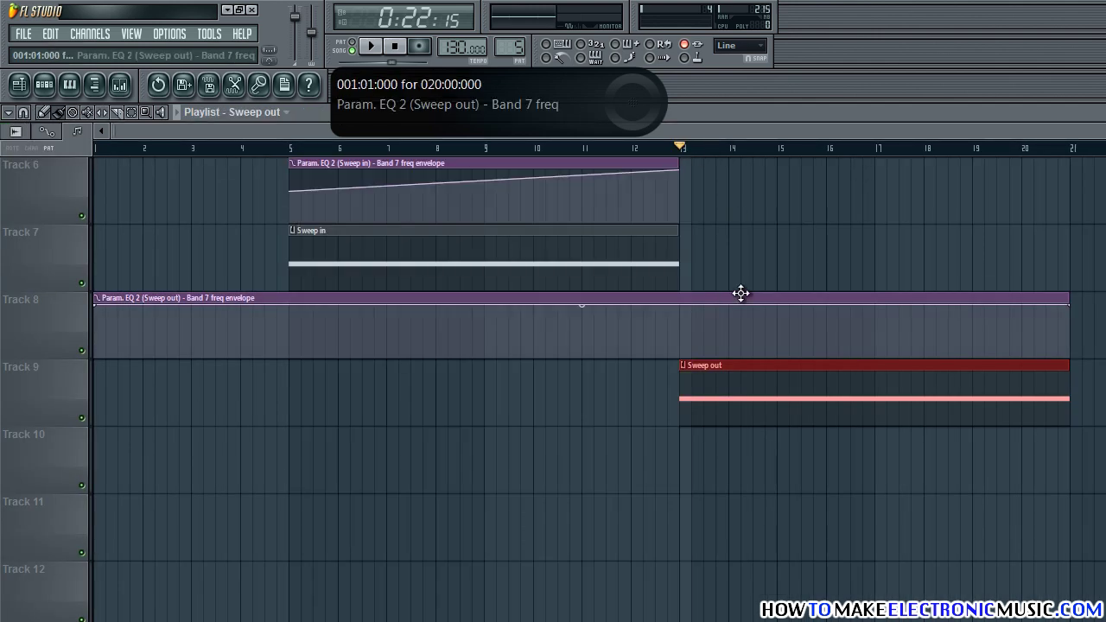
# Step: Fit the Sweep out frequency automation to bars 13–21, slope it down through 87% at bar 17 to 69% at bar 21, and audition it
pyautogui.moveTo(1076, 302); pyautogui.dragTo(1021, 314)
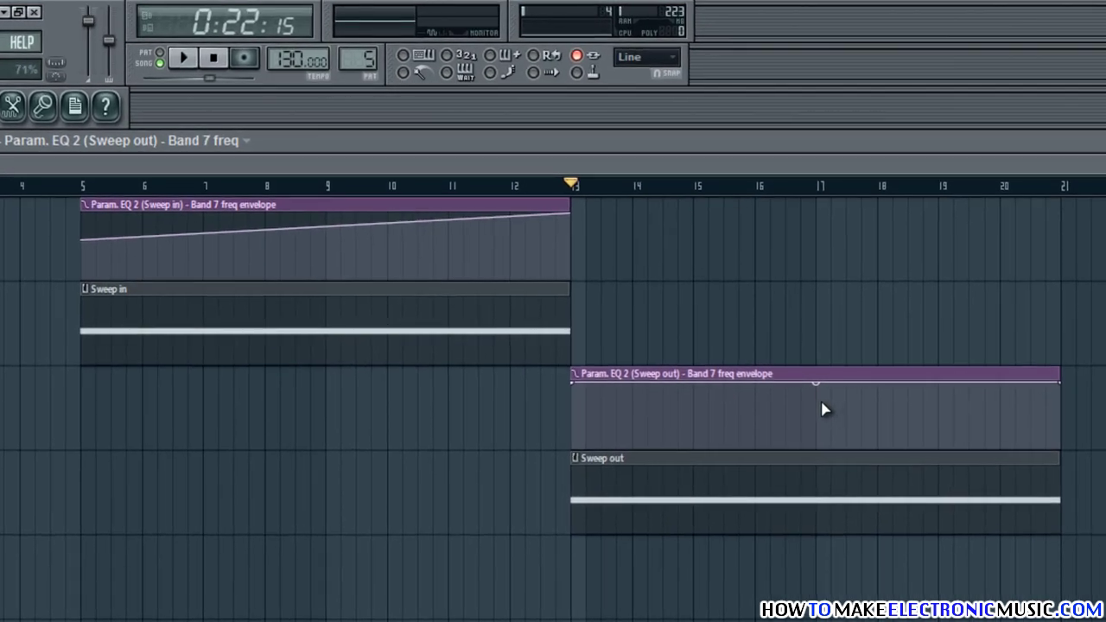
pyautogui.rightClick(876, 318)
pyautogui.moveTo(819, 403); pyautogui.dragTo(821, 394)
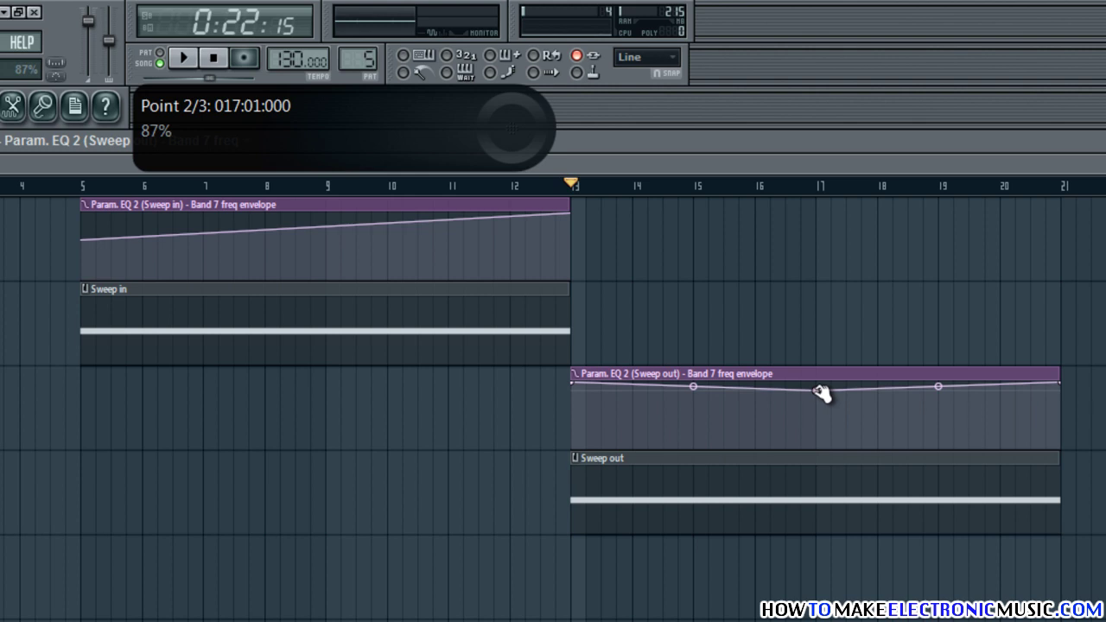
pyautogui.moveTo(628, 167); pyautogui.dragTo(992, 163)
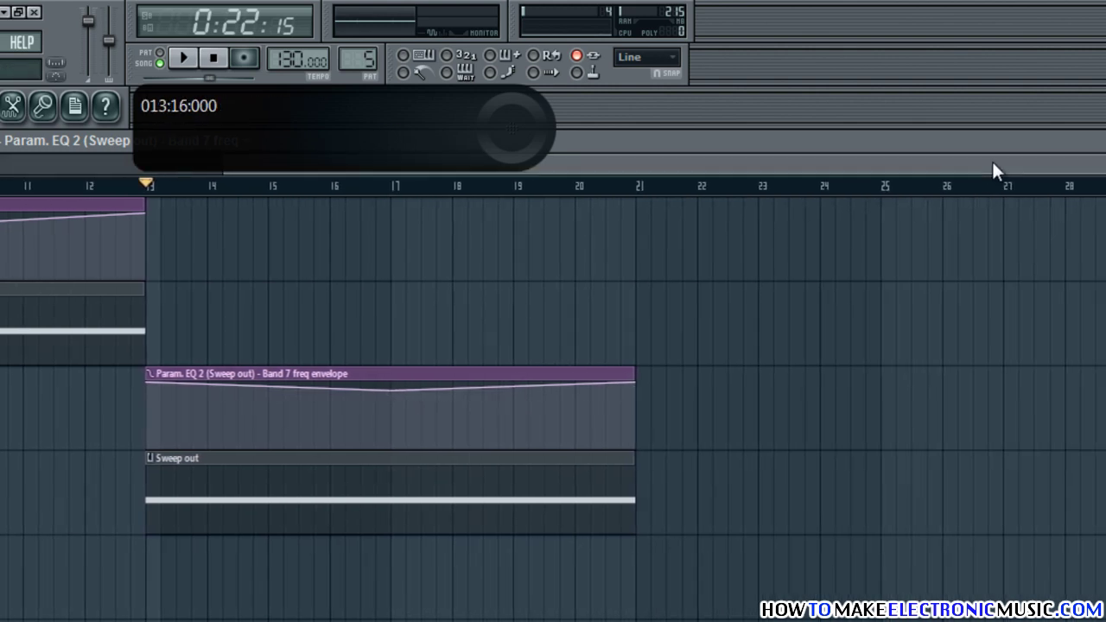
pyautogui.moveTo(639, 383); pyautogui.dragTo(642, 404)
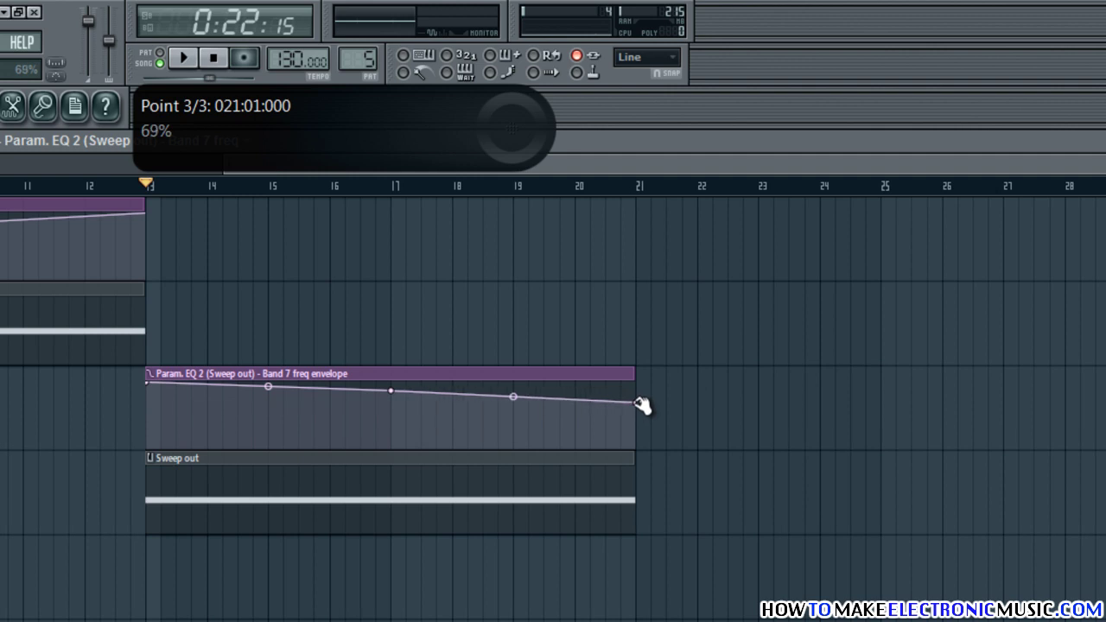
pyautogui.press('space')
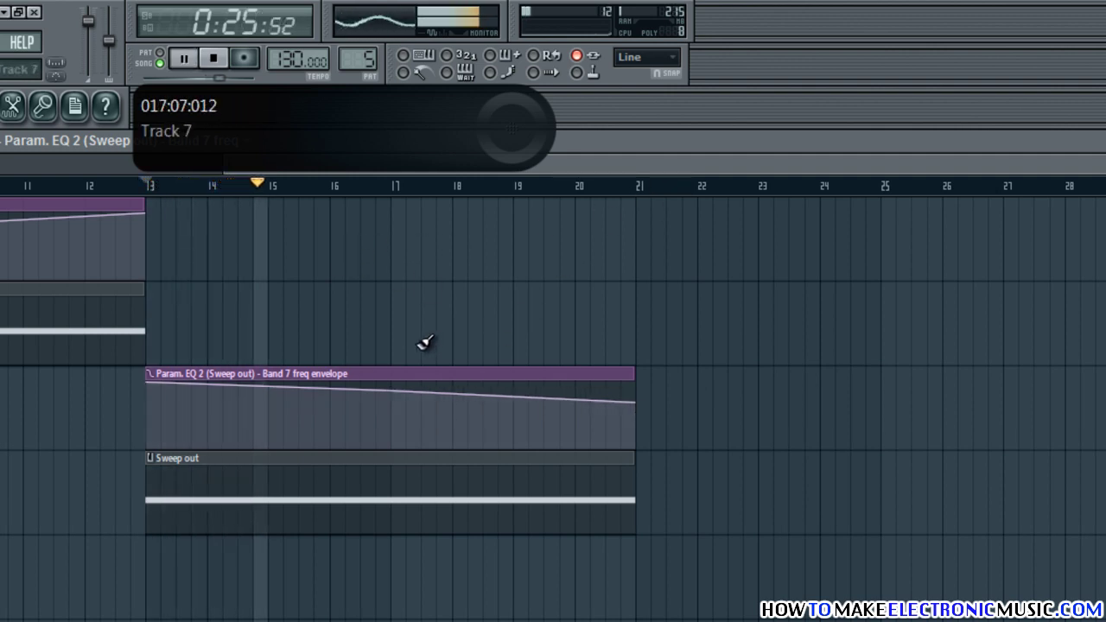
pyautogui.scroll(1, 447, 322)
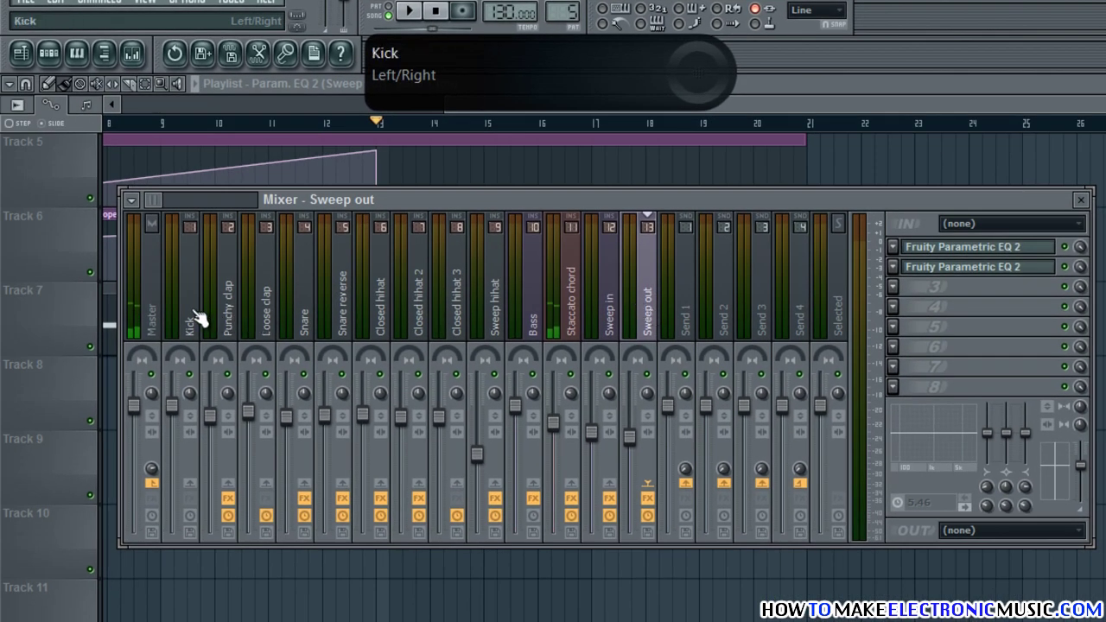
# Step: Sidechain the Kick mixer track to the Sweep out track
pyautogui.click(198, 318)
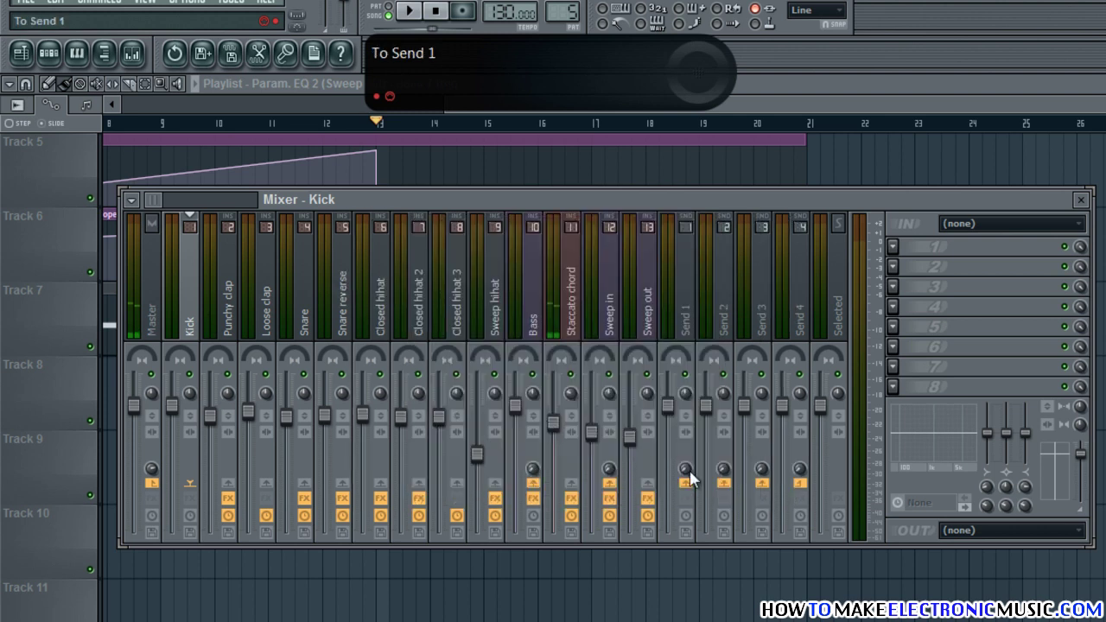
pyautogui.rightClick(654, 488)
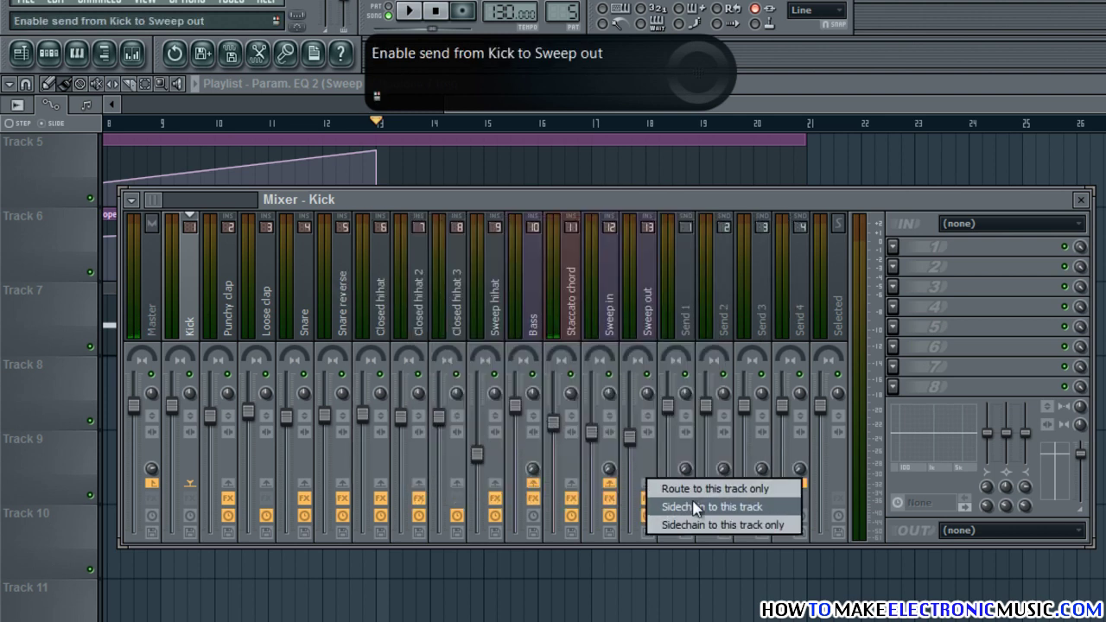
pyautogui.click(679, 506)
# Step: Load a Fruity Limiter into effect slot 3 of the Sweep out mixer track
pyautogui.click(657, 327)
pyautogui.click(892, 286)
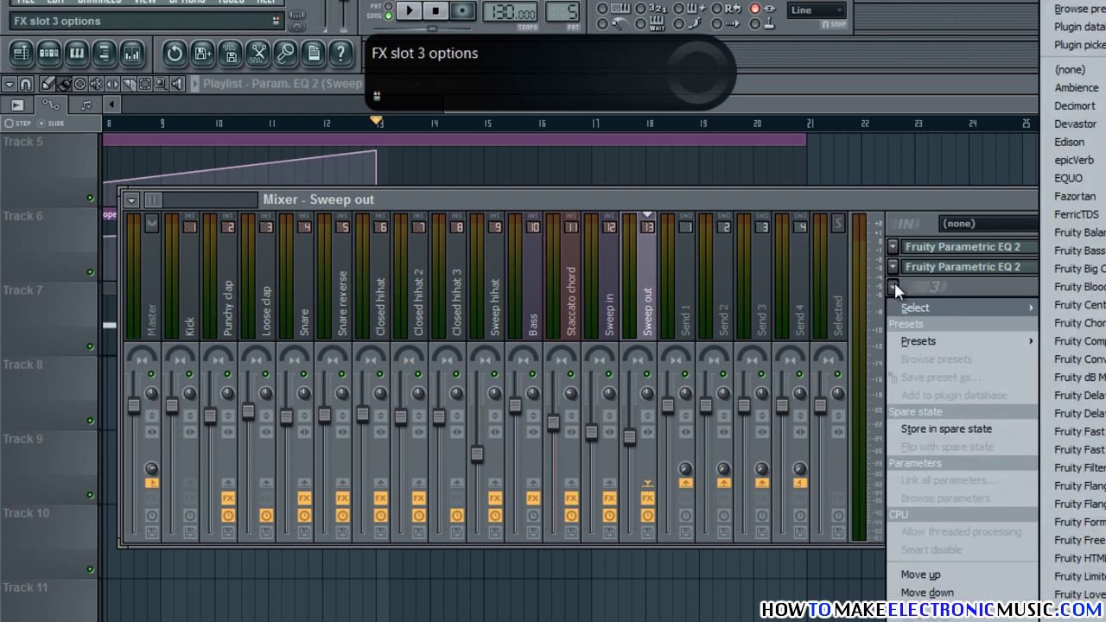
pyautogui.click(1080, 575)
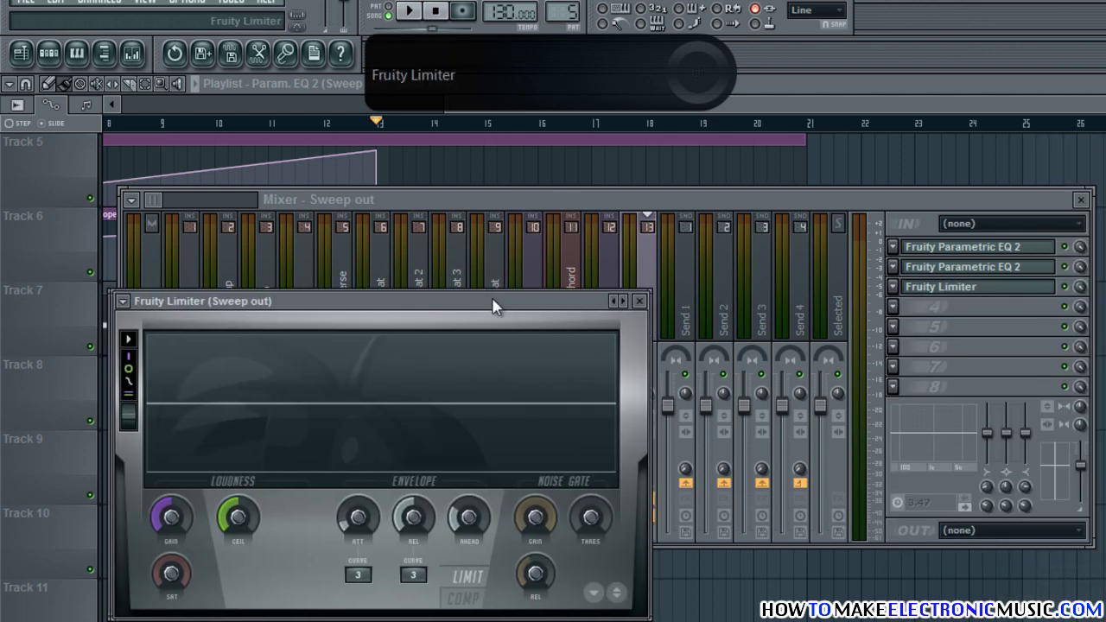
pyautogui.moveTo(493, 298); pyautogui.dragTo(750, 195)
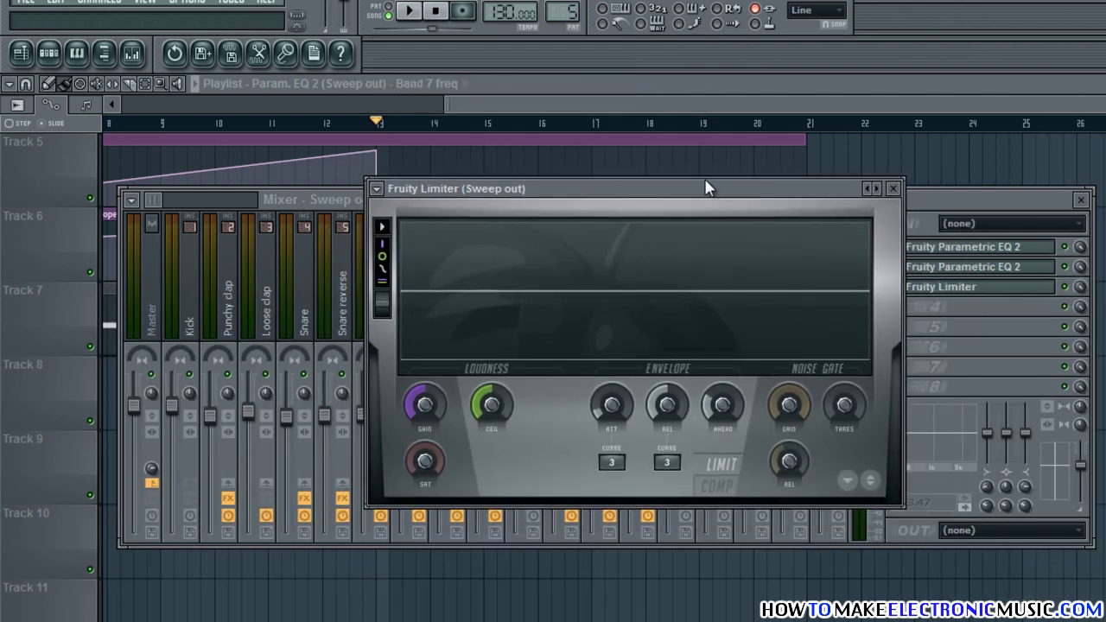
# Step: Set the limiter's compressor to sidechain input 1 with threshold about -37 dB, raise the ratio, shorten the release, and close the plugin and mixer
pyautogui.click(722, 487)
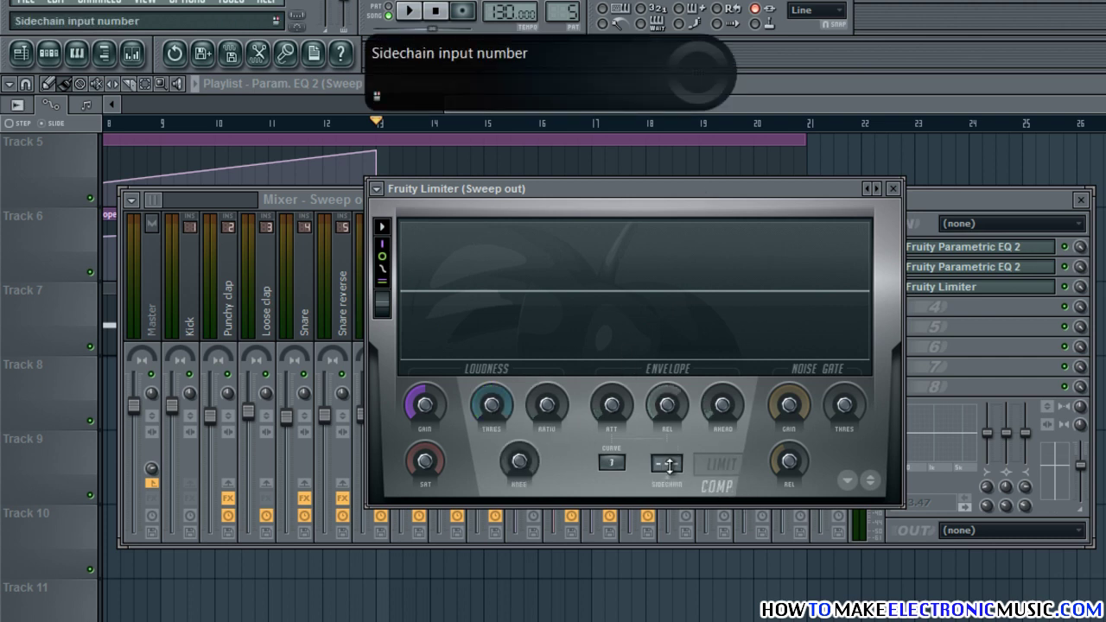
pyautogui.moveTo(490, 421); pyautogui.dragTo(530, 621)
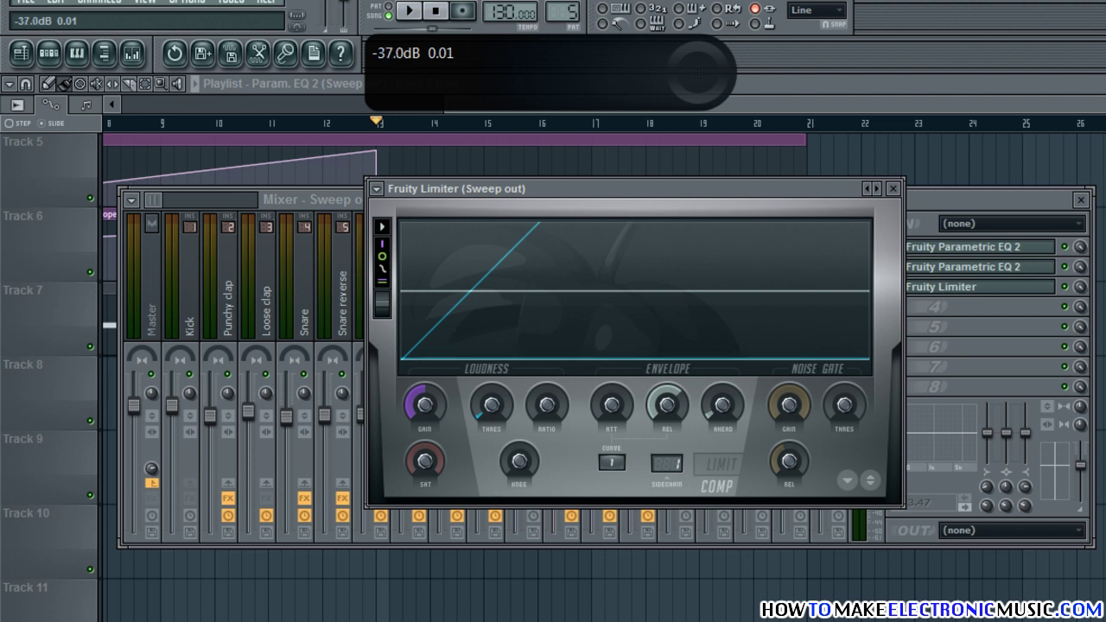
pyautogui.moveTo(551, 408); pyautogui.dragTo(544, 35)
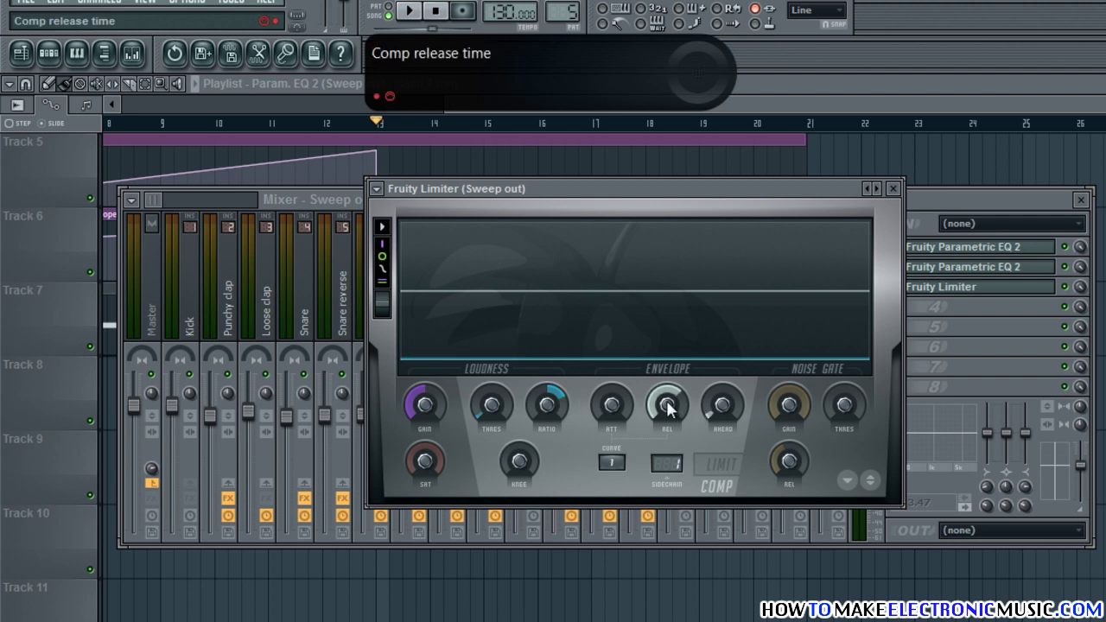
pyautogui.moveTo(665, 404); pyautogui.dragTo(665, 404)
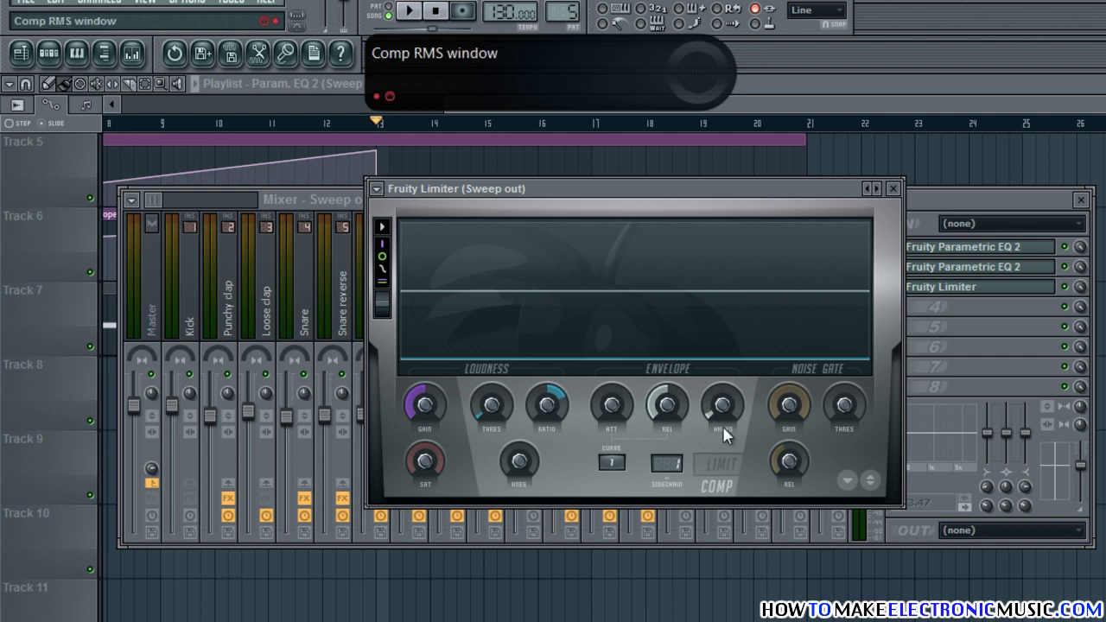
pyautogui.click(894, 190)
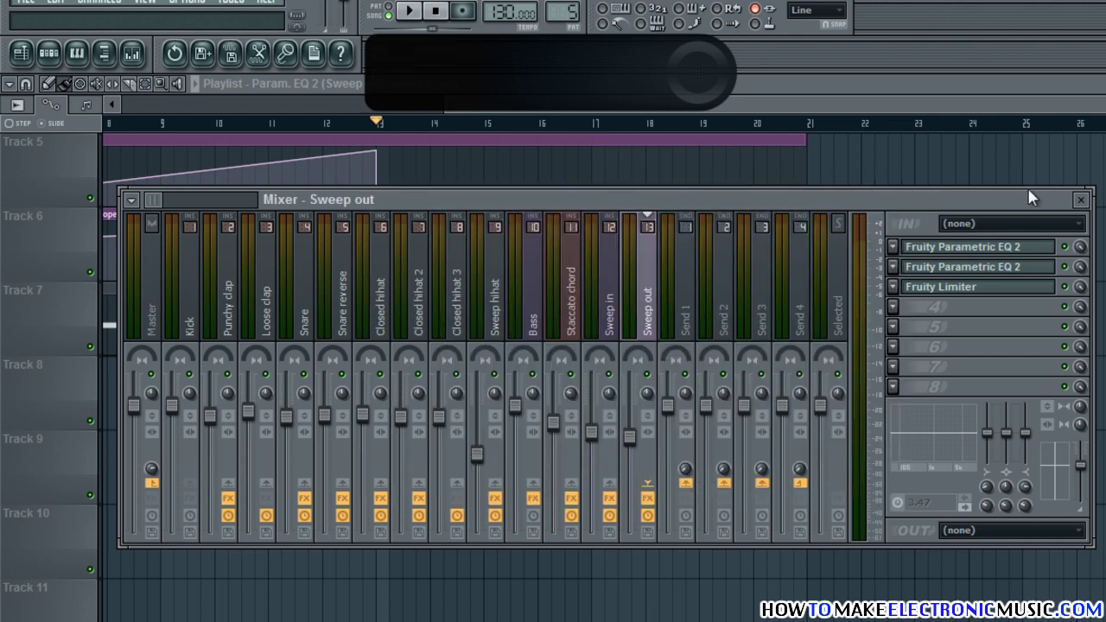
pyautogui.click(1080, 199)
# Step: Play the arrangement from bar 13 to check the sidechained downlifter, then stop playback
pyautogui.press('space')
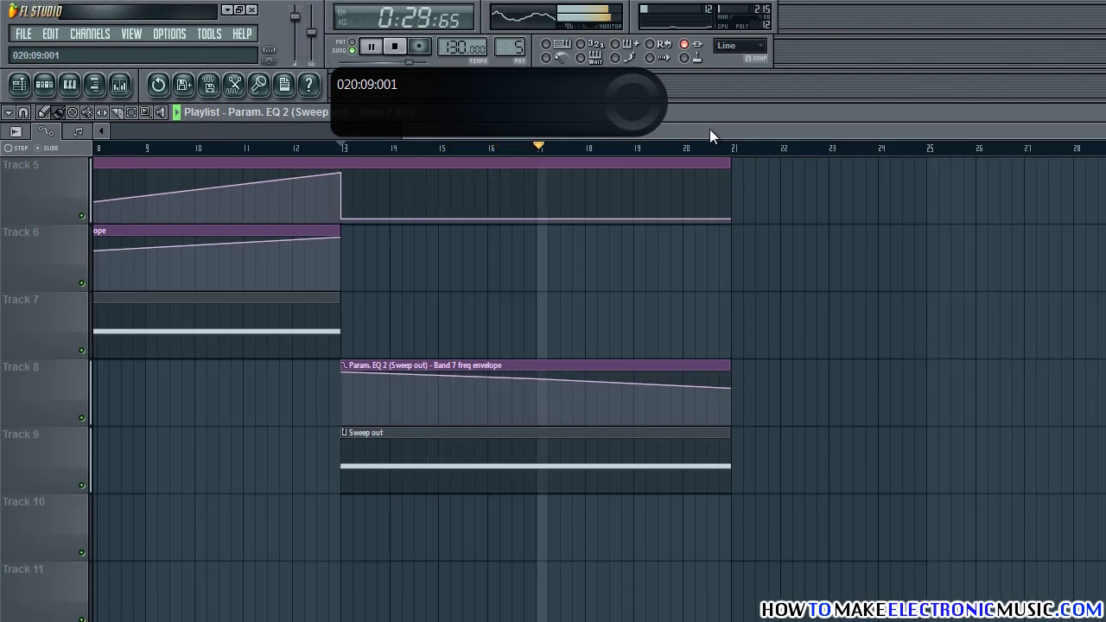
pyautogui.moveTo(710, 129); pyautogui.dragTo(204, 134)
pyautogui.press('space')
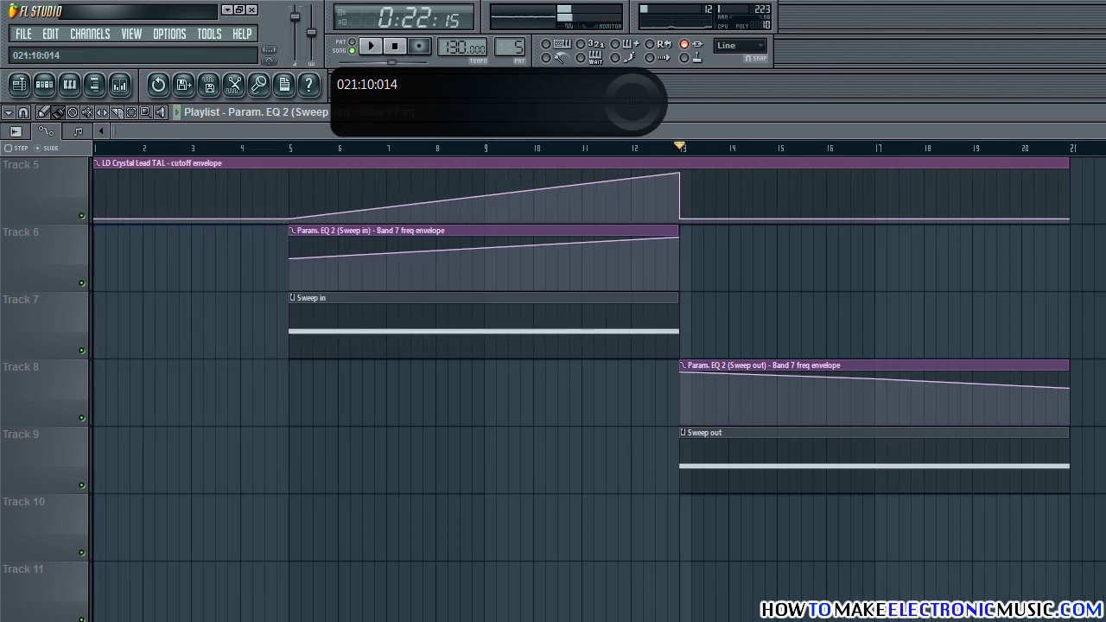
# Step: Fit all the arrangement's tracks in view and play the song from bar 1 to review it
pyautogui.scroll(4, 991, 199)
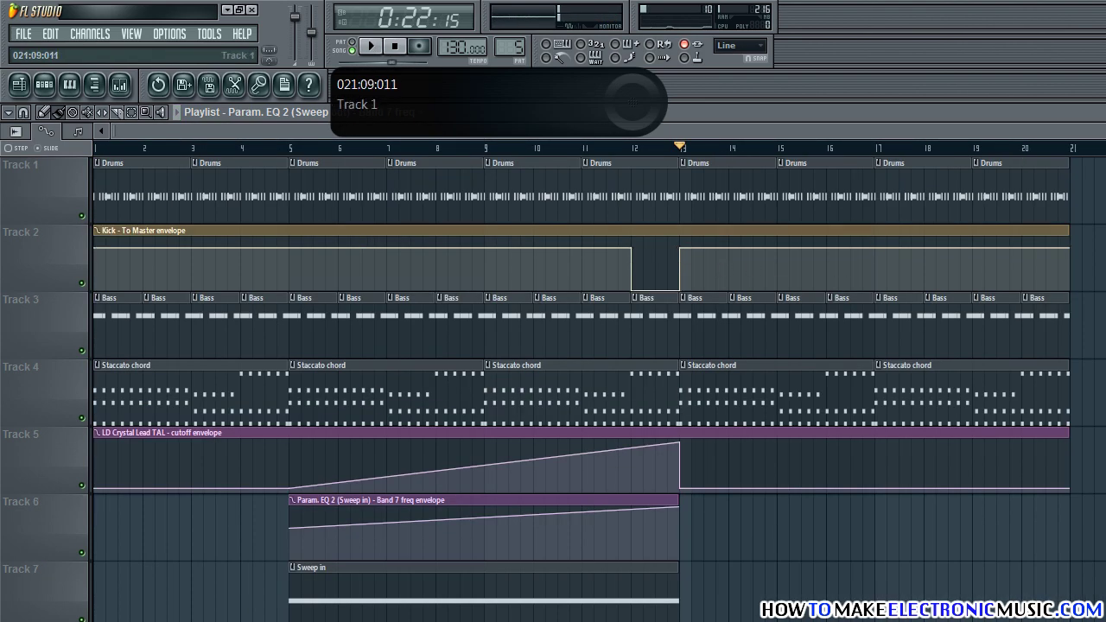
pyautogui.moveTo(55, 137); pyautogui.dragTo(55, 147)
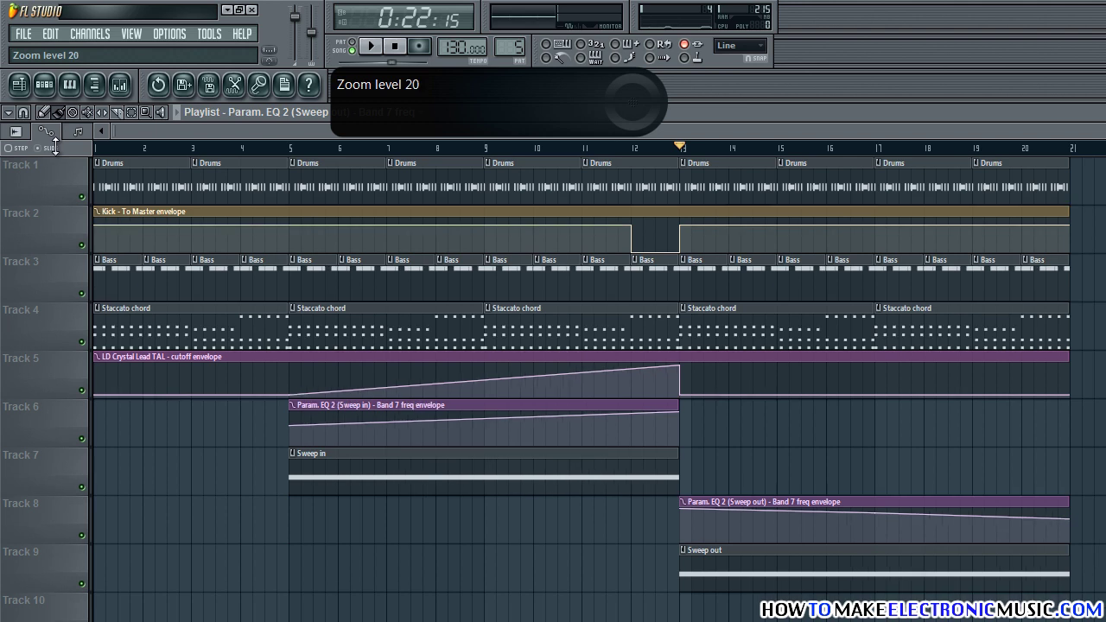
pyautogui.click(99, 150)
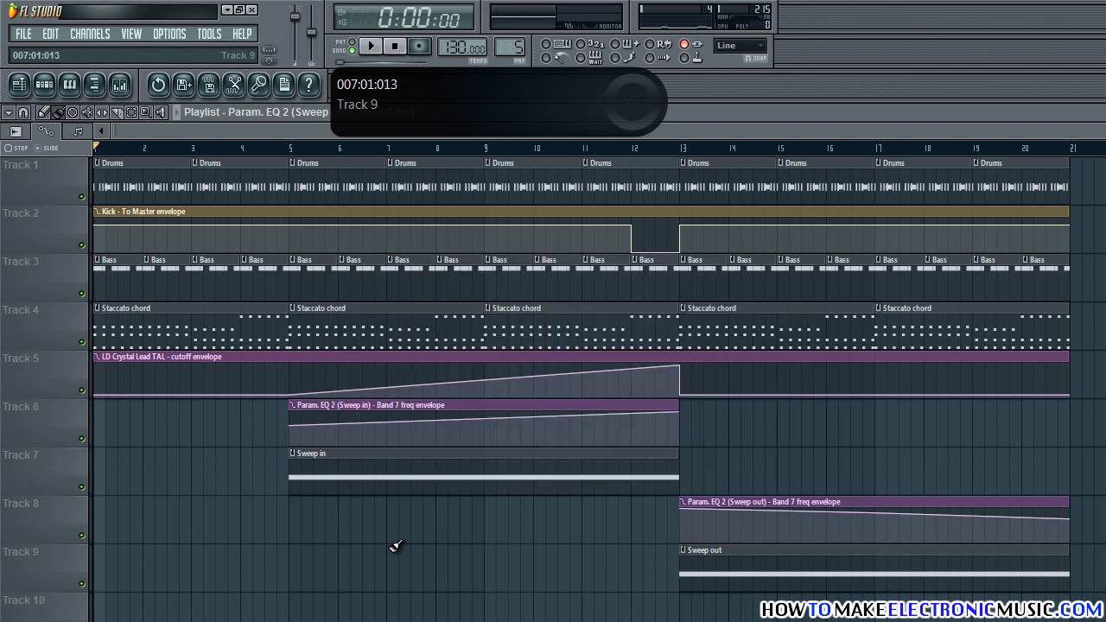
pyautogui.press('space')
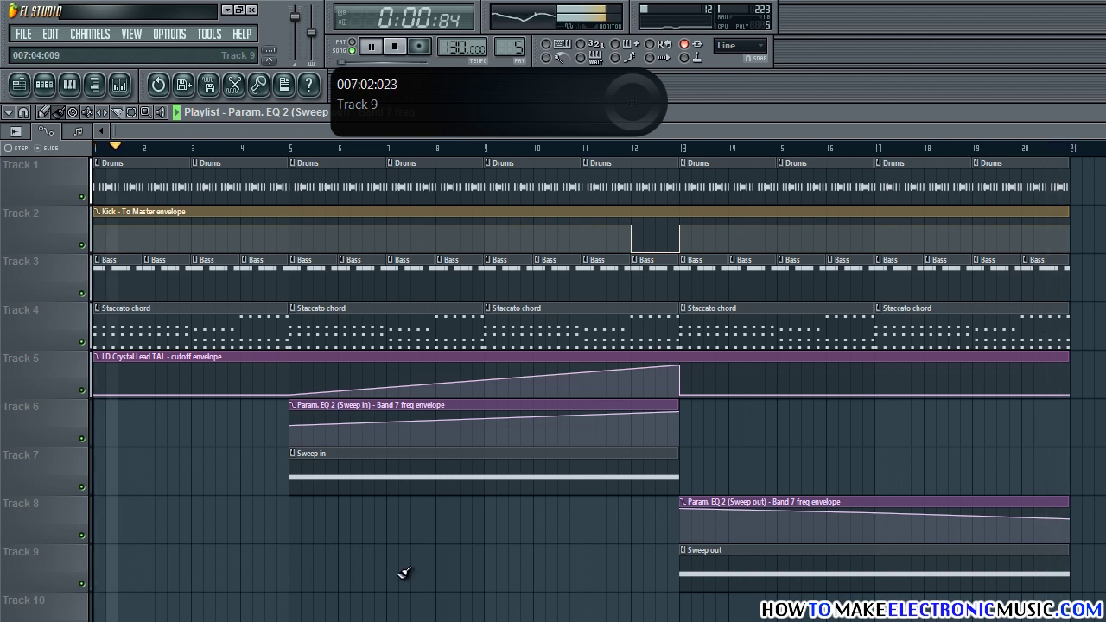
pyautogui.press('space')
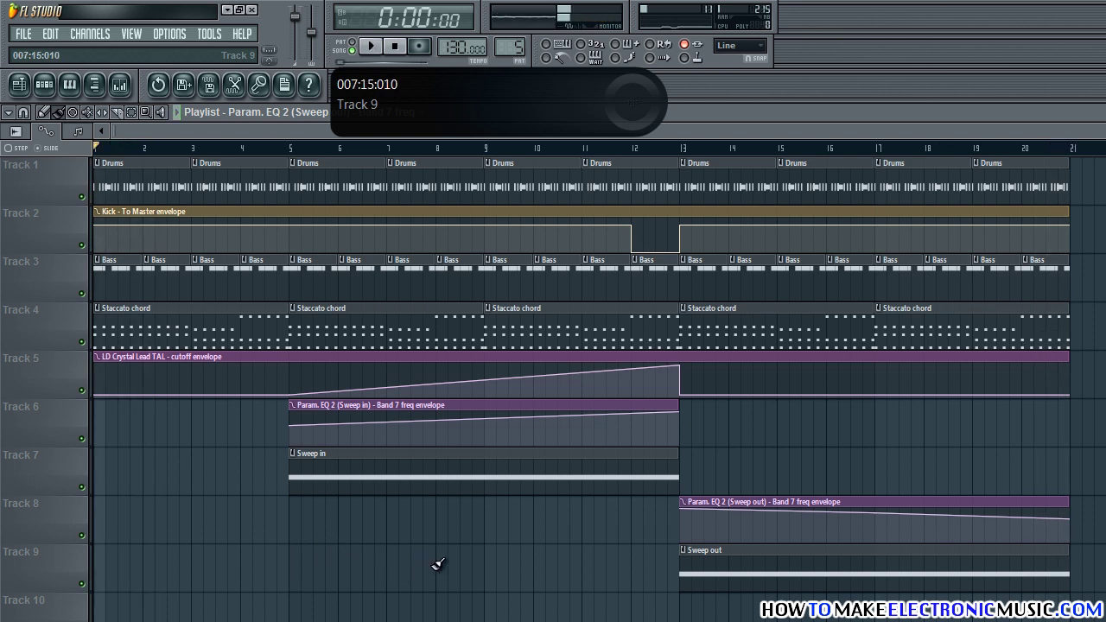